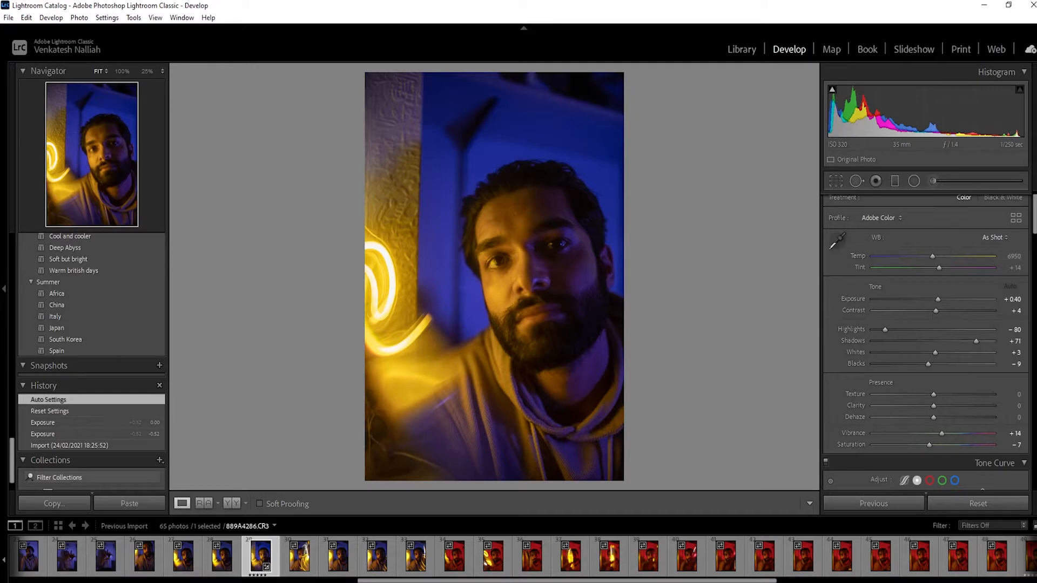
Shift the HSL hues of the warm and green tones: red -5, orange -22, yellow -10 and green -100
{"action": "scroll", "coordinate": [927, 346], "scroll_direction": "down", "scroll_amount": 3}
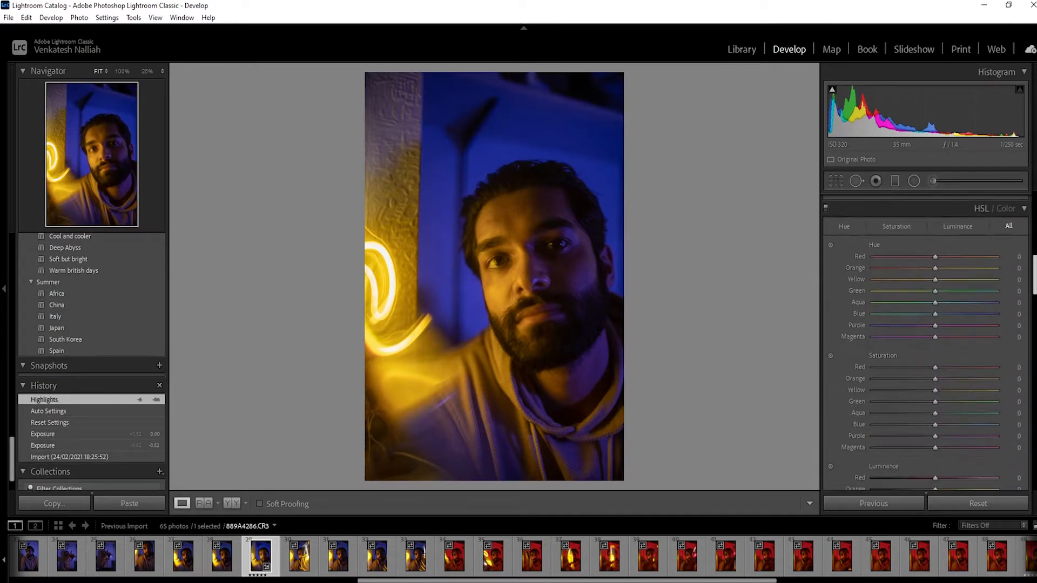
{"action": "scroll", "coordinate": [913, 270], "scroll_direction": "down", "scroll_amount": 1}
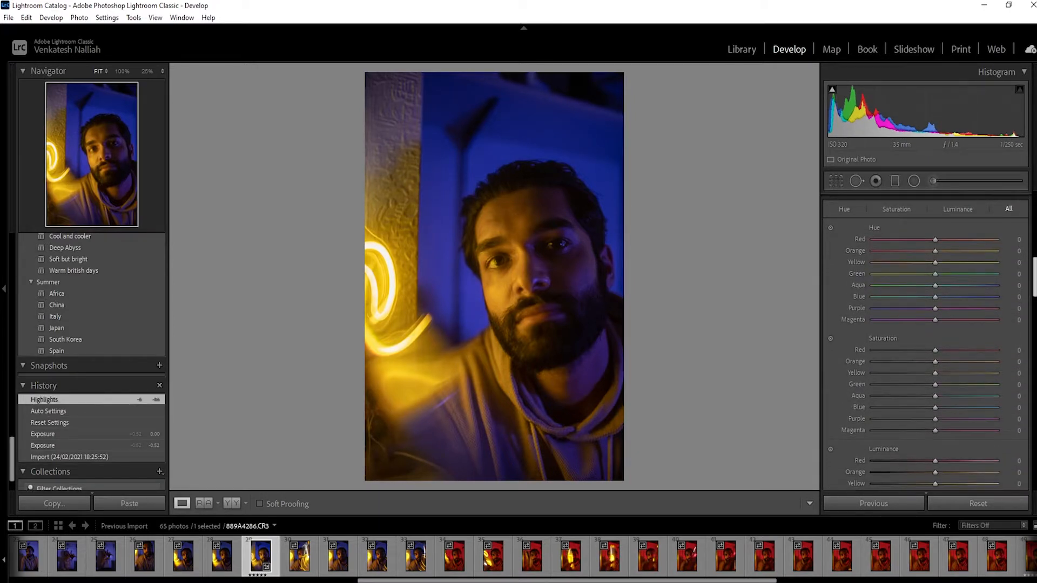
{"action": "left_click_drag", "start_coordinate": [935, 241], "coordinate": [921, 262]}
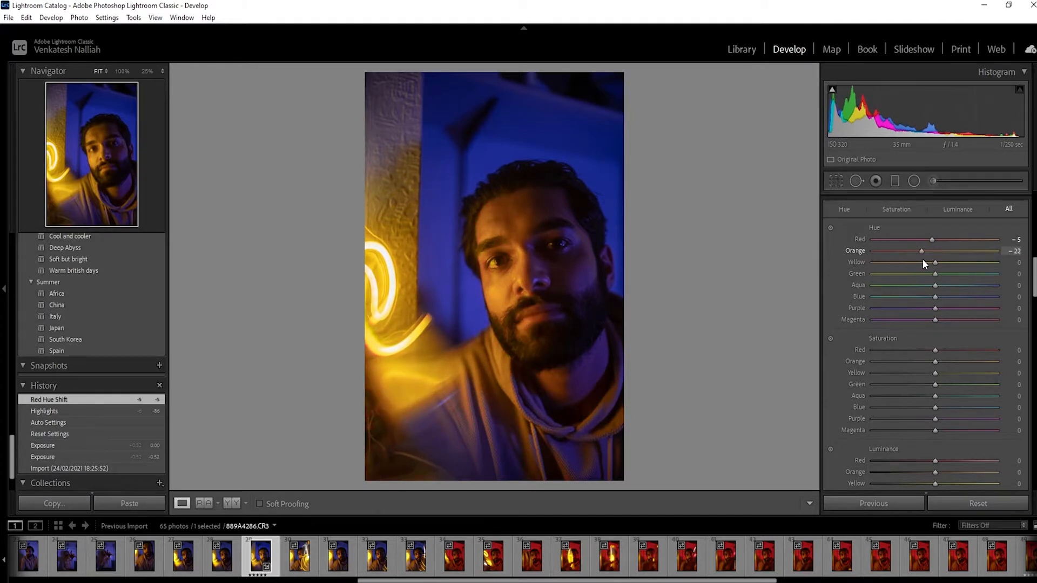
{"action": "mouse_move", "coordinate": [923, 260]}
{"action": "left_mouse_down"}
{"action": "mouse_move", "coordinate": [908, 265]}
{"action": "mouse_move", "coordinate": [951, 265]}
{"action": "mouse_move", "coordinate": [928, 267]}
{"action": "left_mouse_up"}
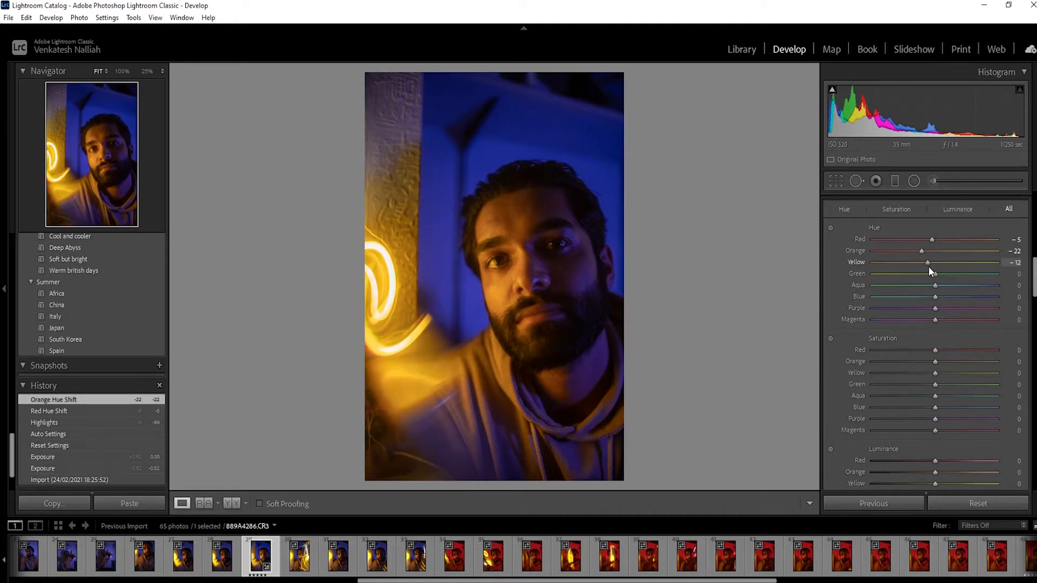
{"action": "left_click_drag", "start_coordinate": [928, 267], "coordinate": [998, 275]}
{"action": "left_click_drag", "start_coordinate": [828, 292], "coordinate": [828, 291]}
Shift the HSL hues of the cool tones: aqua -100, blue -60, purple -44 and magenta -100
{"action": "scroll", "coordinate": [960, 313], "scroll_direction": "down", "scroll_amount": 1}
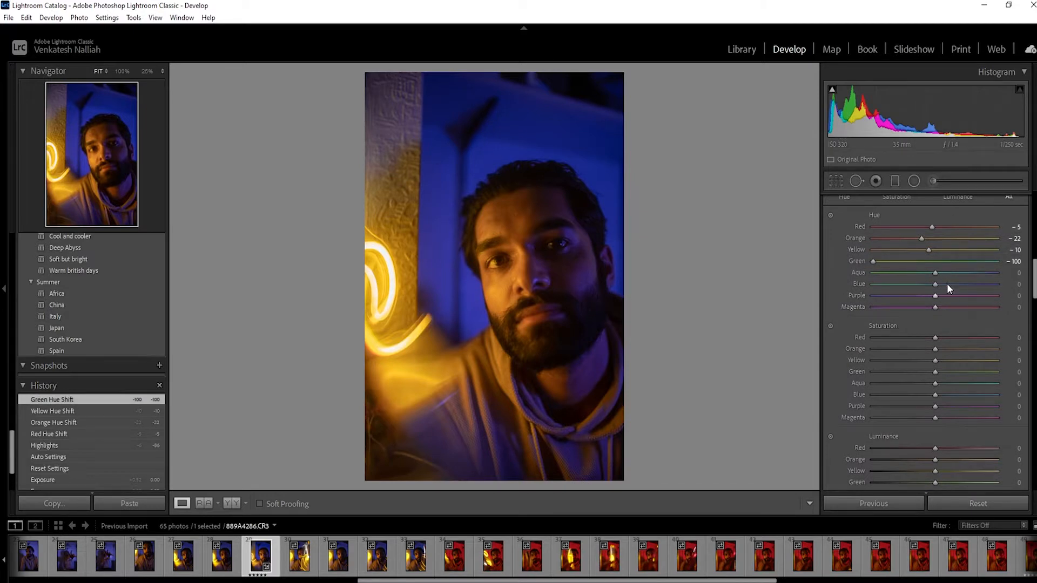
{"action": "left_click_drag", "start_coordinate": [937, 274], "coordinate": [863, 278]}
{"action": "left_click_drag", "start_coordinate": [925, 278], "coordinate": [916, 278]}
{"action": "left_click_drag", "start_coordinate": [936, 286], "coordinate": [793, 299]}
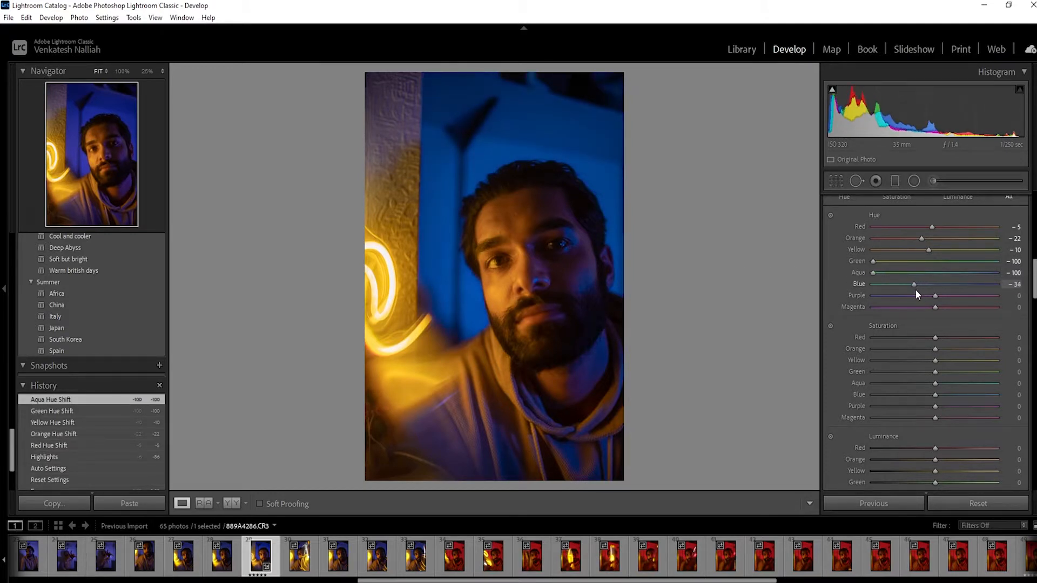
{"action": "left_click_drag", "start_coordinate": [934, 310], "coordinate": [730, 310]}
Lower the HSL saturation of orange to -5 and yellow to -10, resetting red to 0
{"action": "scroll", "coordinate": [1033, 302], "scroll_direction": "down", "scroll_amount": 2}
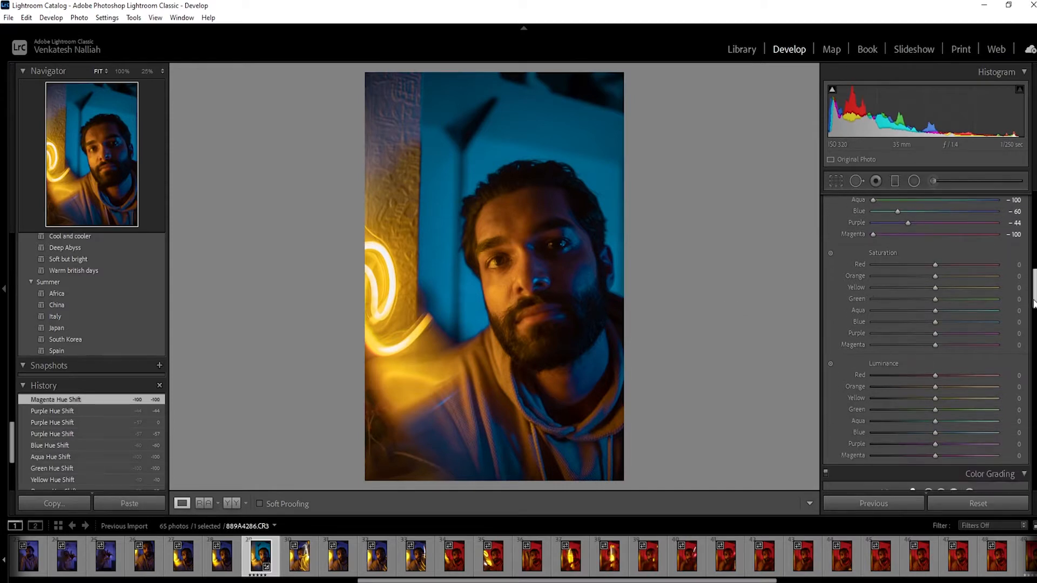
{"action": "left_click_drag", "start_coordinate": [1033, 304], "coordinate": [1034, 305]}
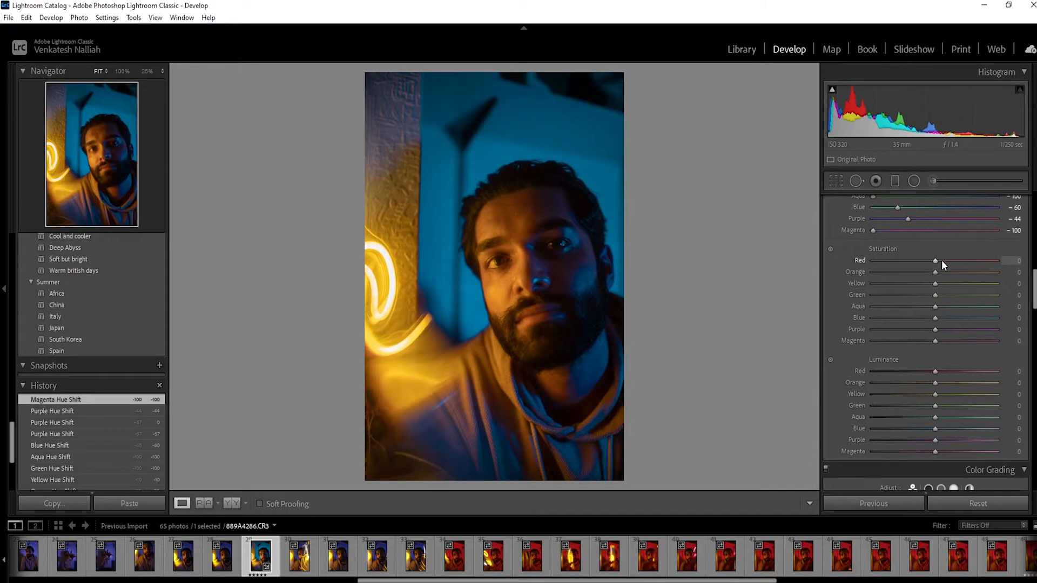
{"action": "scroll", "coordinate": [1026, 290], "scroll_direction": "up", "scroll_amount": 1}
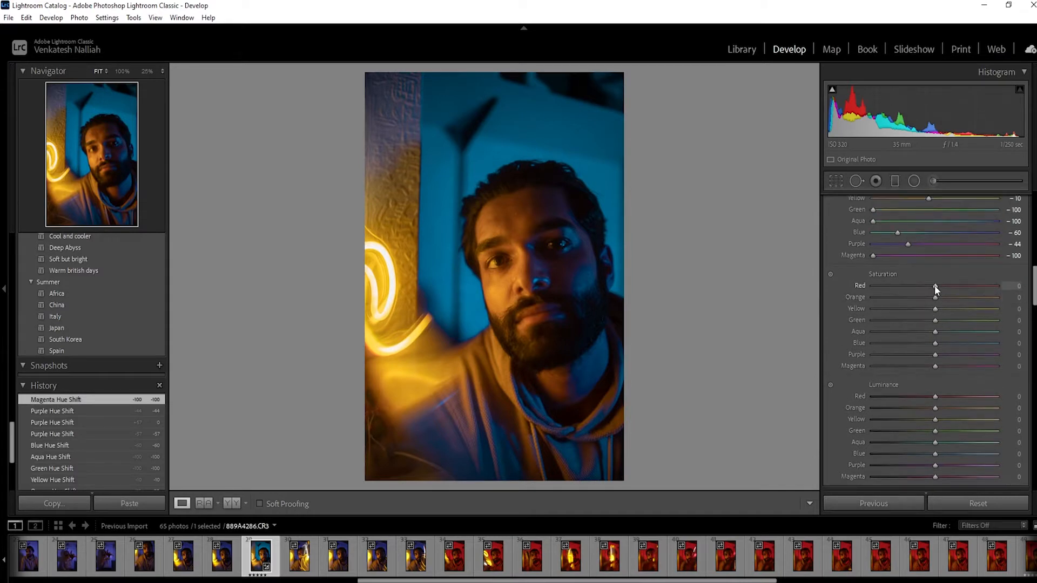
{"action": "left_click_drag", "start_coordinate": [937, 290], "coordinate": [928, 313]}
{"action": "double_click", "coordinate": [938, 287]}
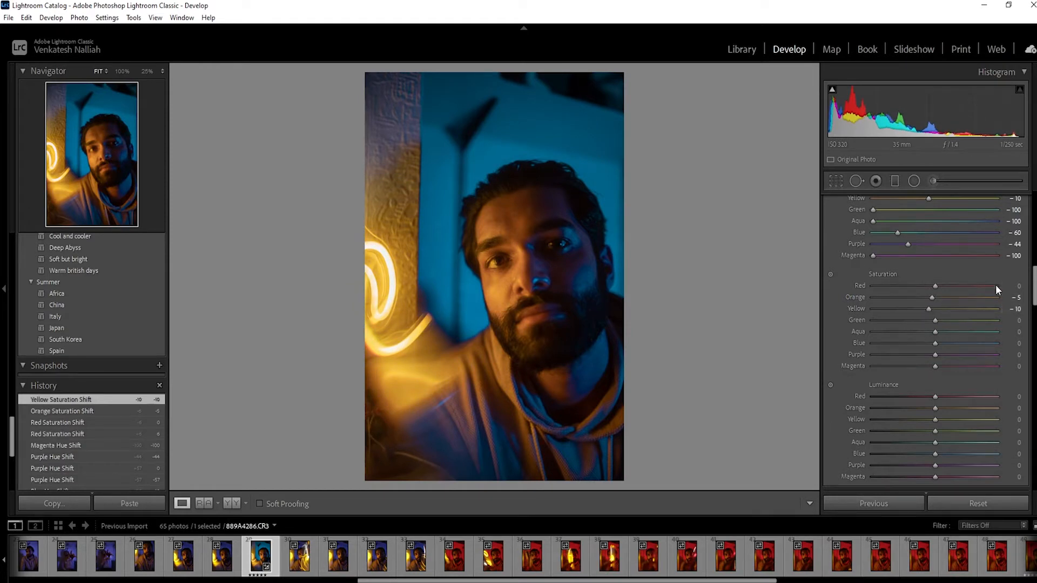
Compare the photo with and without the HSL color adjustments, leaving them enabled
{"action": "left_click_drag", "start_coordinate": [1035, 296], "coordinate": [1036, 283]}
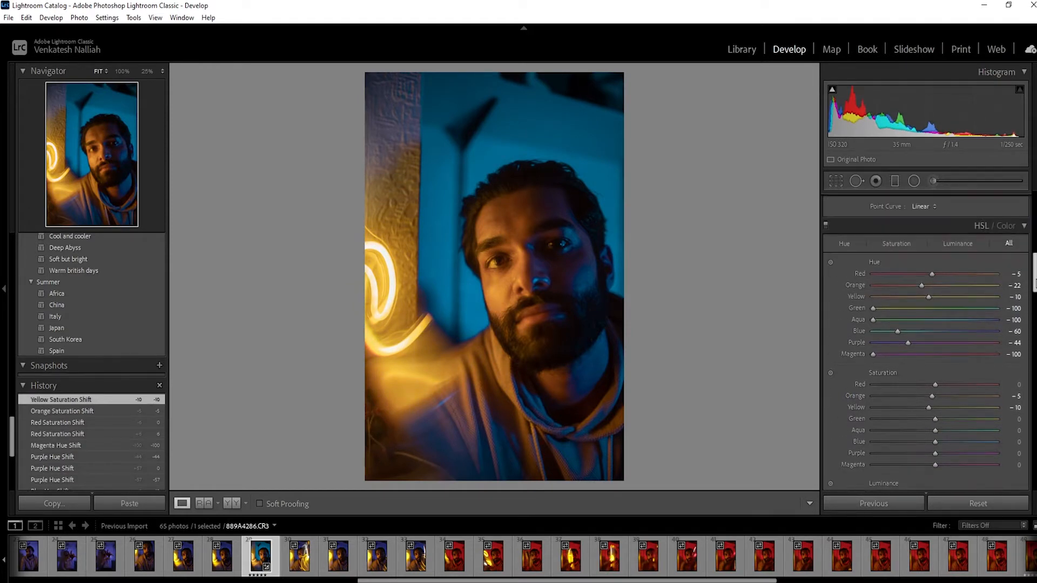
{"action": "left_click", "coordinate": [826, 228]}
{"action": "left_click", "coordinate": [825, 229]}
{"action": "left_click", "coordinate": [825, 229]}
{"action": "left_click", "coordinate": [825, 229]}
{"action": "left_click", "coordinate": [826, 229]}
{"action": "left_click", "coordinate": [825, 232]}
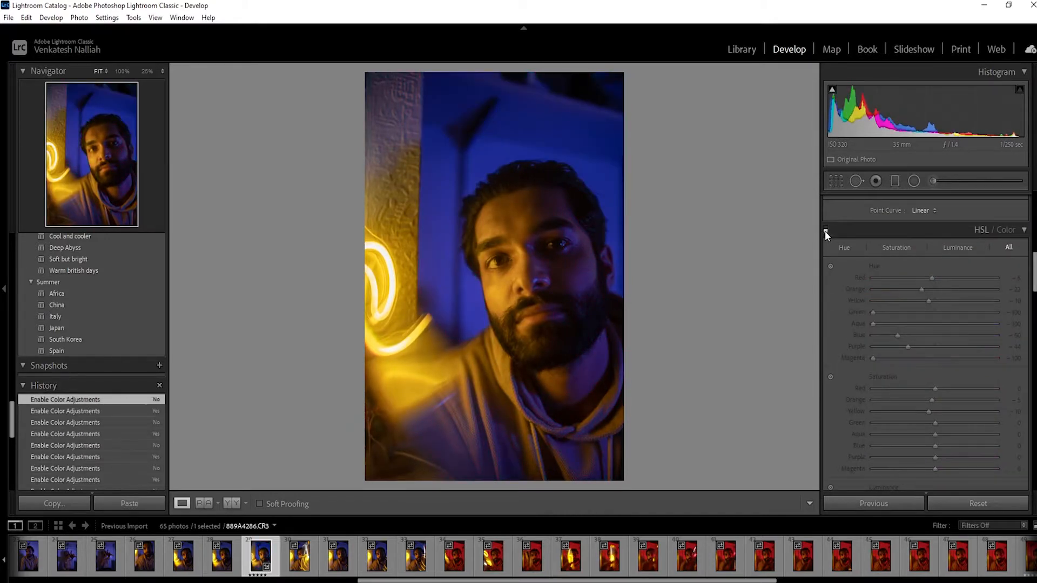
{"action": "left_click", "coordinate": [824, 231]}
Raise the HSL luminance of red to +22, yellow to +35 and blue to +15
{"action": "scroll", "coordinate": [981, 303], "scroll_direction": "down", "scroll_amount": 5}
{"action": "mouse_move", "coordinate": [935, 299]}
{"action": "left_mouse_down"}
{"action": "mouse_move", "coordinate": [918, 304]}
{"action": "mouse_move", "coordinate": [955, 306]}
{"action": "left_mouse_up"}
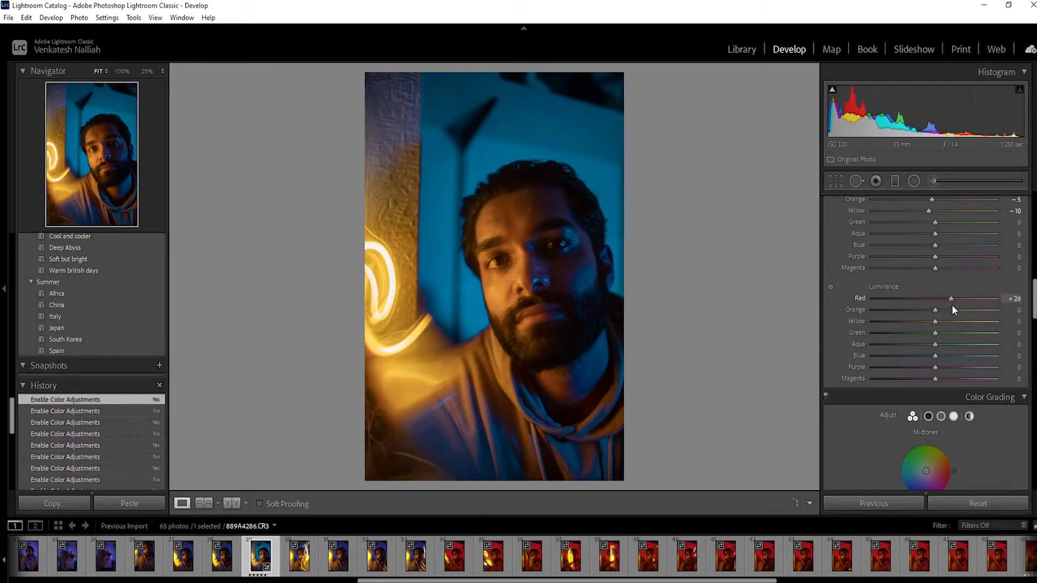
{"action": "left_click_drag", "start_coordinate": [933, 313], "coordinate": [955, 323]}
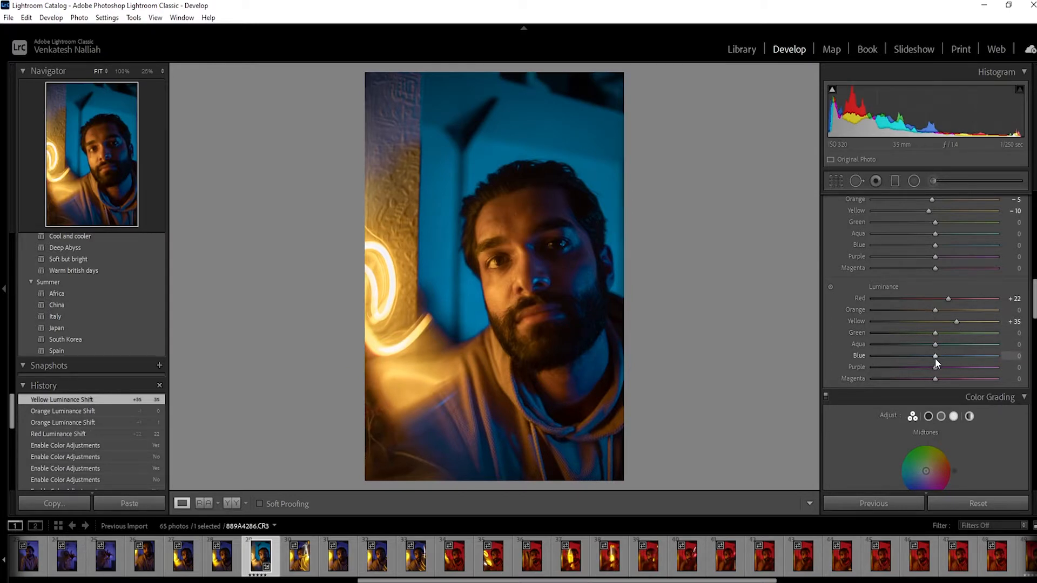
{"action": "mouse_move", "coordinate": [934, 358]}
{"action": "left_mouse_down"}
{"action": "mouse_move", "coordinate": [921, 358]}
{"action": "mouse_move", "coordinate": [945, 360]}
{"action": "left_mouse_up"}
Set the Color Grading highlights to hue 180 and luminance +36
{"action": "left_click_drag", "start_coordinate": [1034, 299], "coordinate": [1034, 326]}
{"action": "scroll", "coordinate": [926, 344], "scroll_direction": "down", "scroll_amount": 1}
{"action": "scroll", "coordinate": [925, 344], "scroll_direction": "up", "scroll_amount": 3}
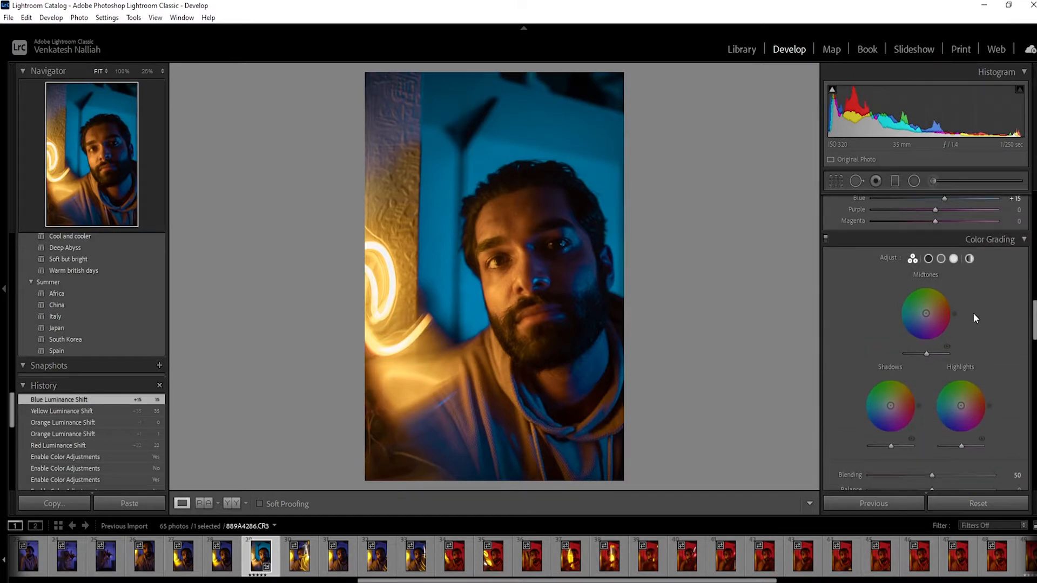
{"action": "left_click", "coordinate": [952, 368]}
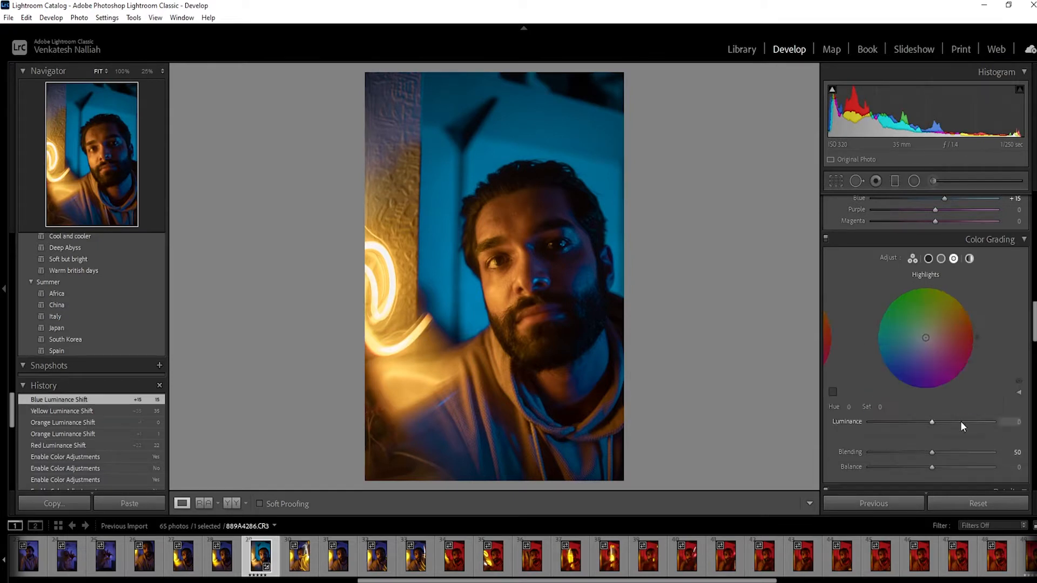
{"action": "left_click", "coordinate": [850, 406]}
{"action": "type", "text": "180"}
{"action": "key", "text": "Return"}
{"action": "double_click", "coordinate": [930, 423]}
{"action": "left_click_drag", "start_coordinate": [931, 423], "coordinate": [954, 423]}
Compare the photo with and without Color Grading, leaving it enabled
{"action": "left_click", "coordinate": [826, 238]}
{"action": "left_click", "coordinate": [826, 238]}
{"action": "left_click", "coordinate": [825, 238]}
{"action": "left_click", "coordinate": [826, 238]}
{"action": "left_click", "coordinate": [825, 239]}
{"action": "left_click", "coordinate": [825, 238]}
Set Color Grading blending to 100 and tint the shadows with hue 225 at saturation 2
{"action": "left_click_drag", "start_coordinate": [932, 452], "coordinate": [1000, 454]}
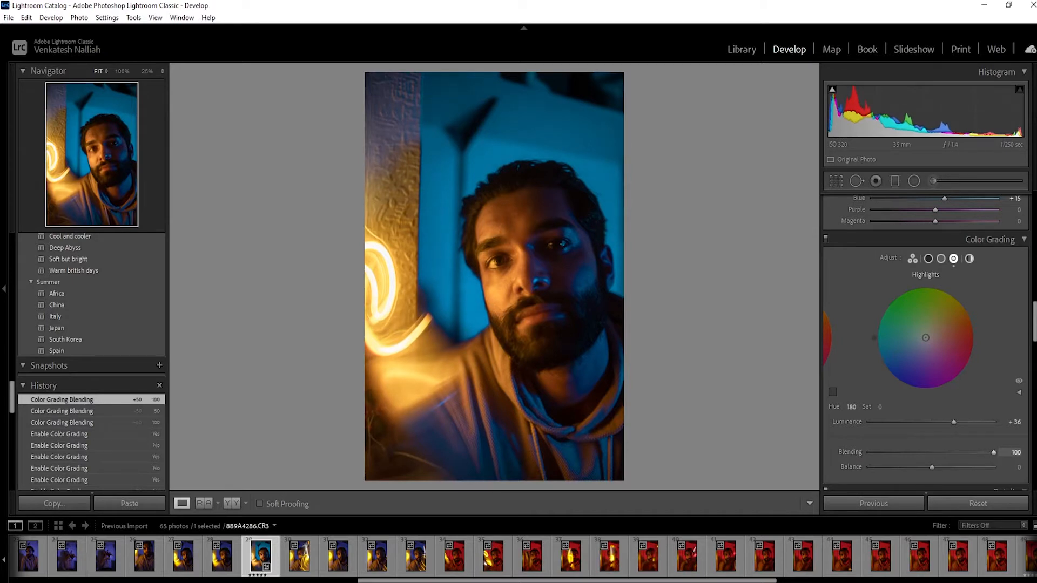
{"action": "left_click_drag", "start_coordinate": [928, 466], "coordinate": [932, 470]}
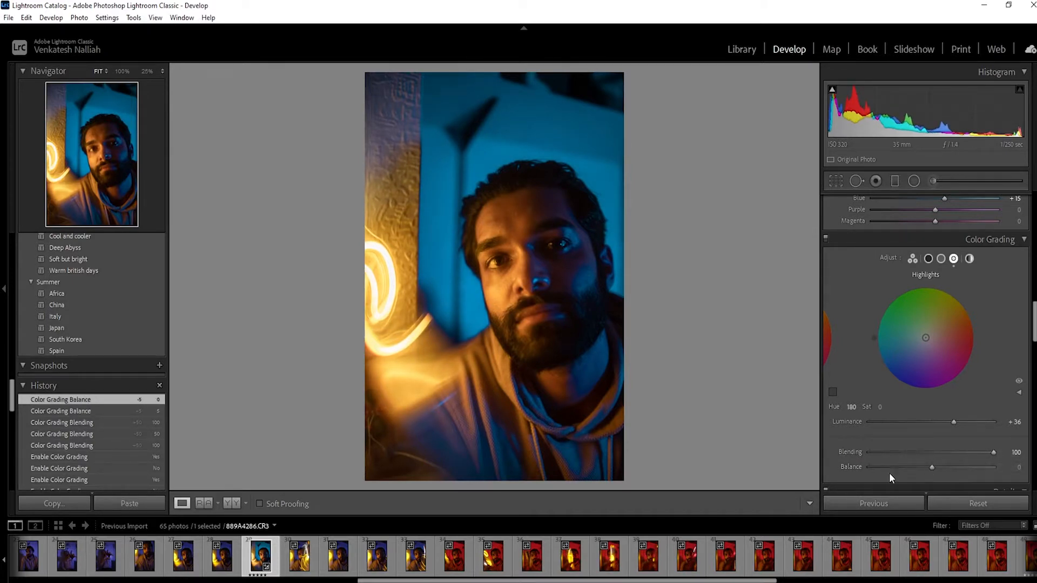
{"action": "left_click", "coordinate": [929, 259]}
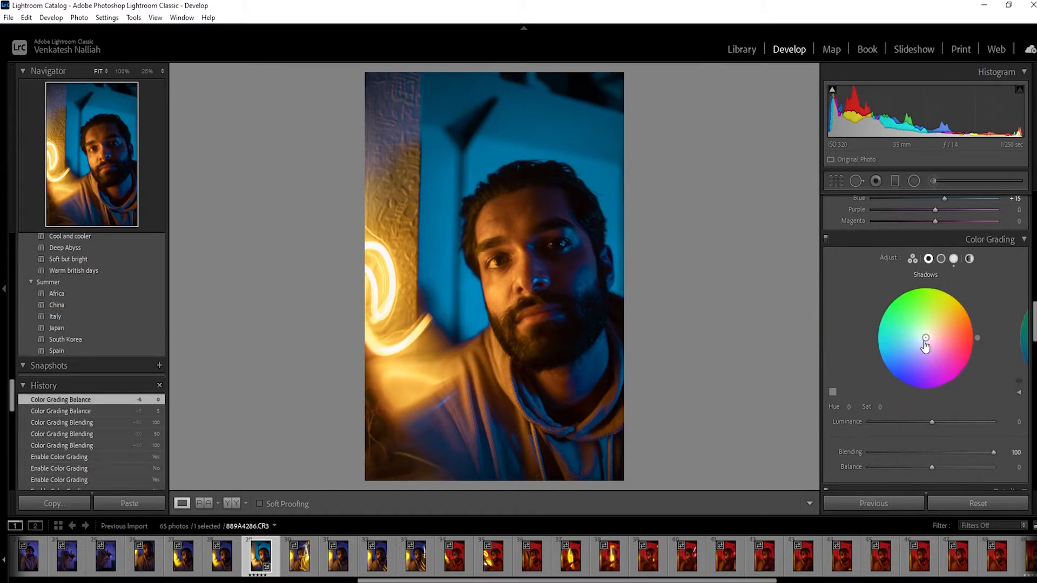
{"action": "left_click_drag", "start_coordinate": [925, 345], "coordinate": [905, 378]}
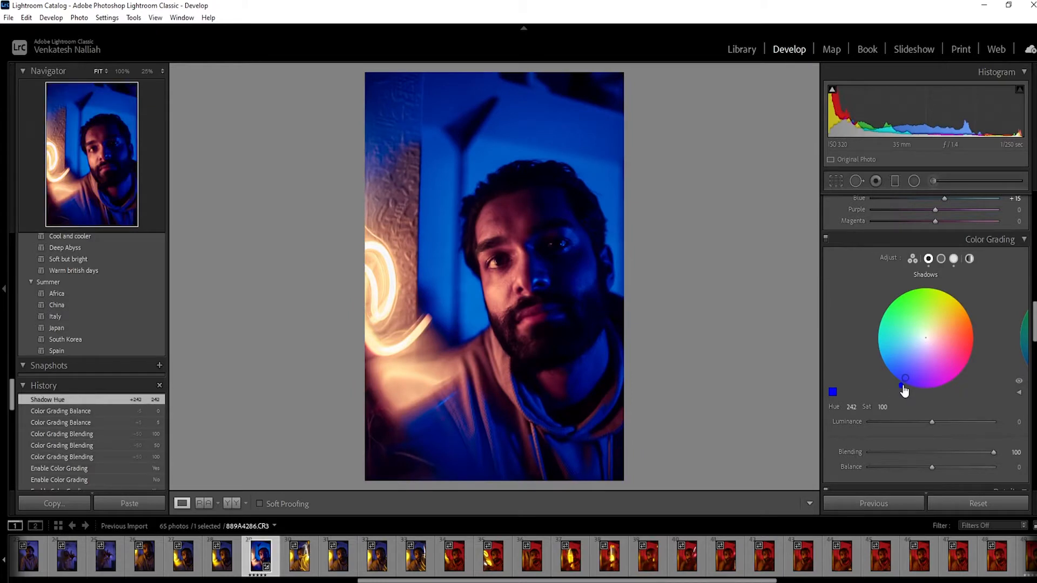
{"action": "left_click_drag", "start_coordinate": [904, 386], "coordinate": [926, 339]}
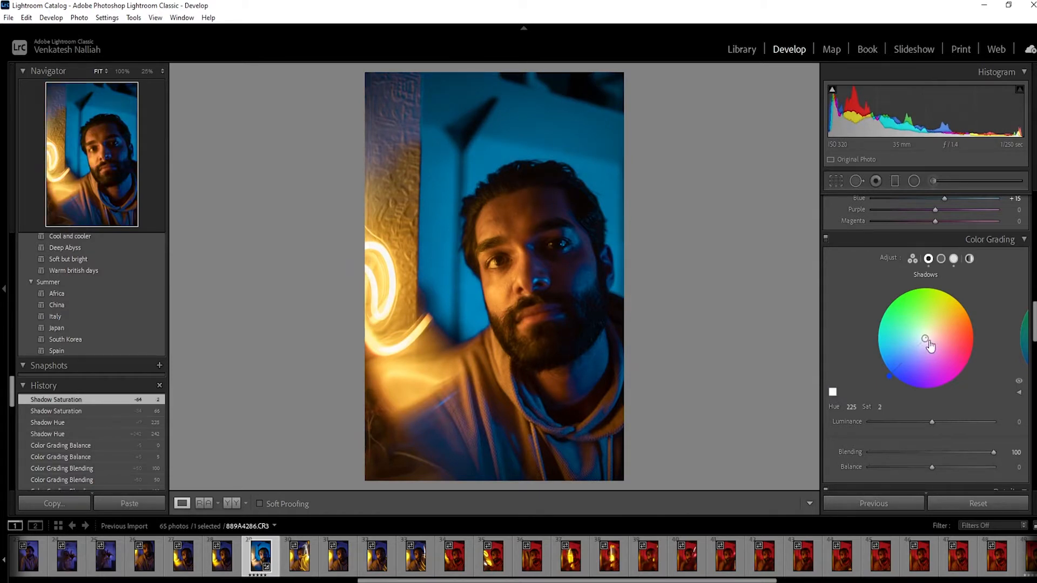
Tint the Color Grading midtones orange with hue 34 and saturation 20
{"action": "left_click", "coordinate": [941, 259]}
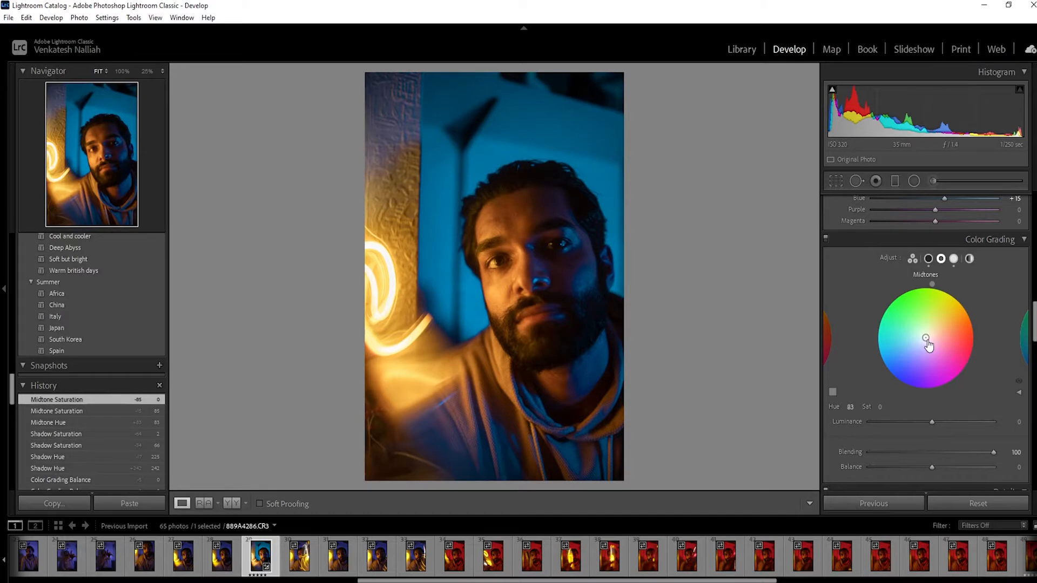
{"action": "left_click_drag", "start_coordinate": [926, 338], "coordinate": [969, 337]}
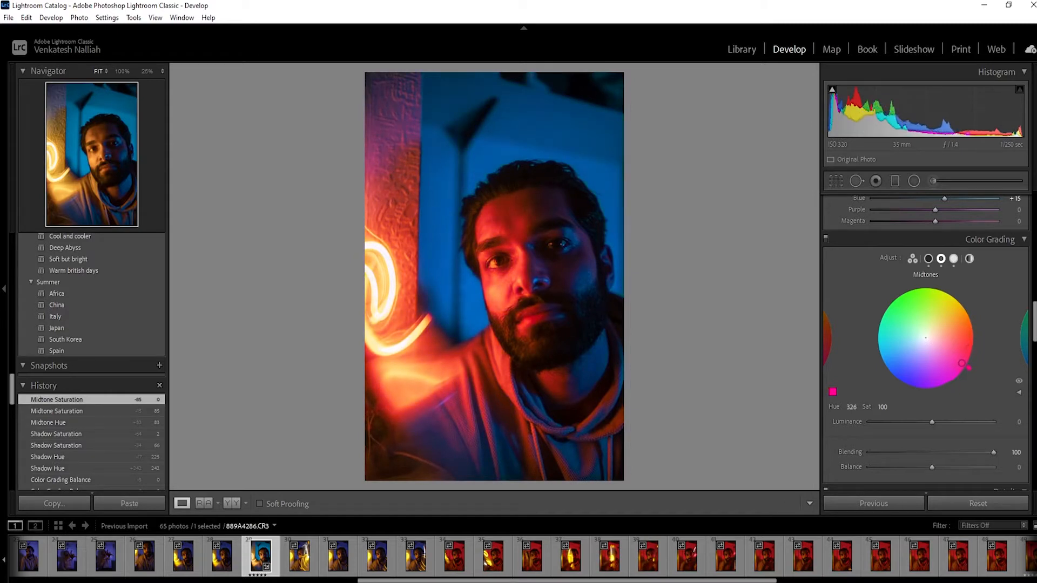
{"action": "left_click_drag", "start_coordinate": [917, 383], "coordinate": [930, 330]}
{"action": "left_click", "coordinate": [884, 408]}
{"action": "type", "text": "20"}
{"action": "key", "text": "Return"}
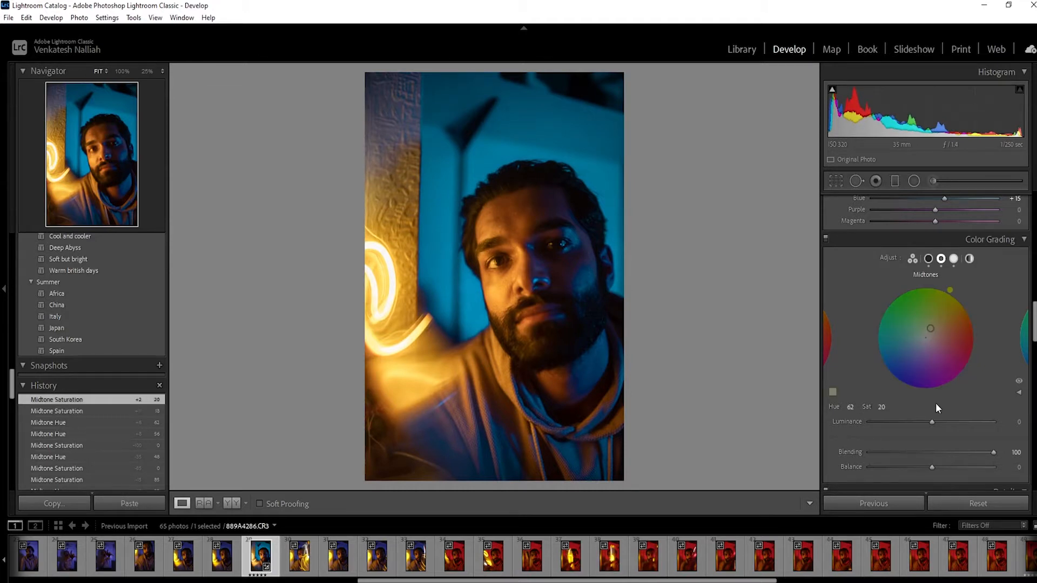
{"action": "left_click_drag", "start_coordinate": [950, 291], "coordinate": [969, 308]}
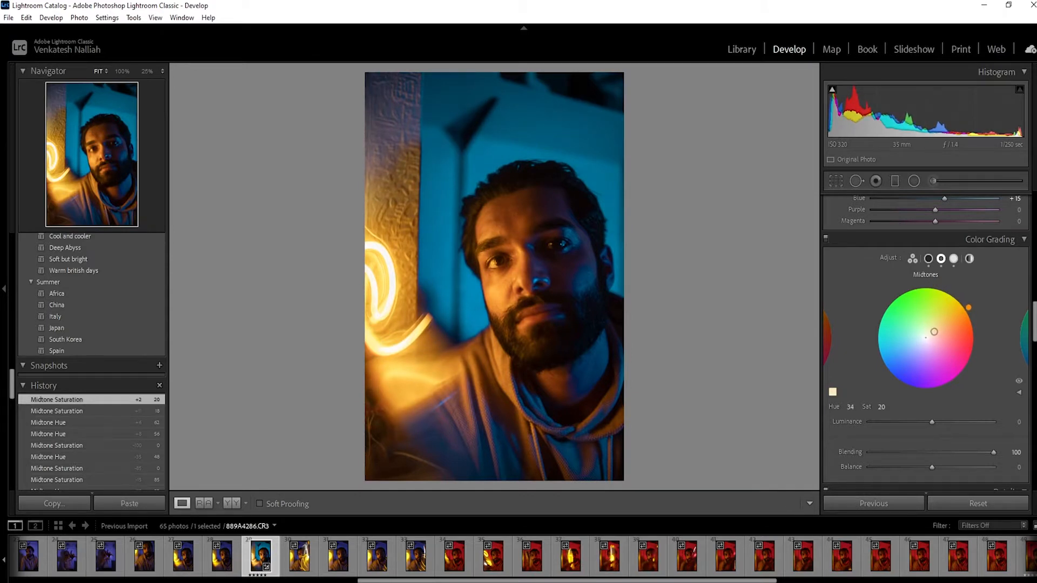
{"action": "left_click_drag", "start_coordinate": [969, 307], "coordinate": [969, 308]}
Reduce the sharpening amount to 0 and turn on chromatic aberration removal
{"action": "scroll", "coordinate": [926, 346], "scroll_direction": "down", "scroll_amount": 6}
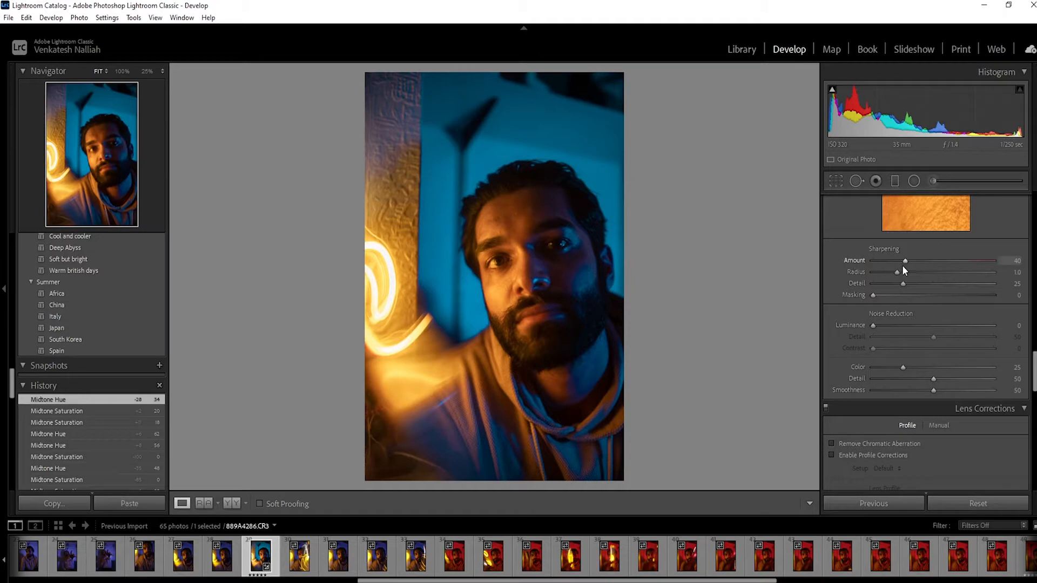
{"action": "left_click_drag", "start_coordinate": [906, 261], "coordinate": [855, 266]}
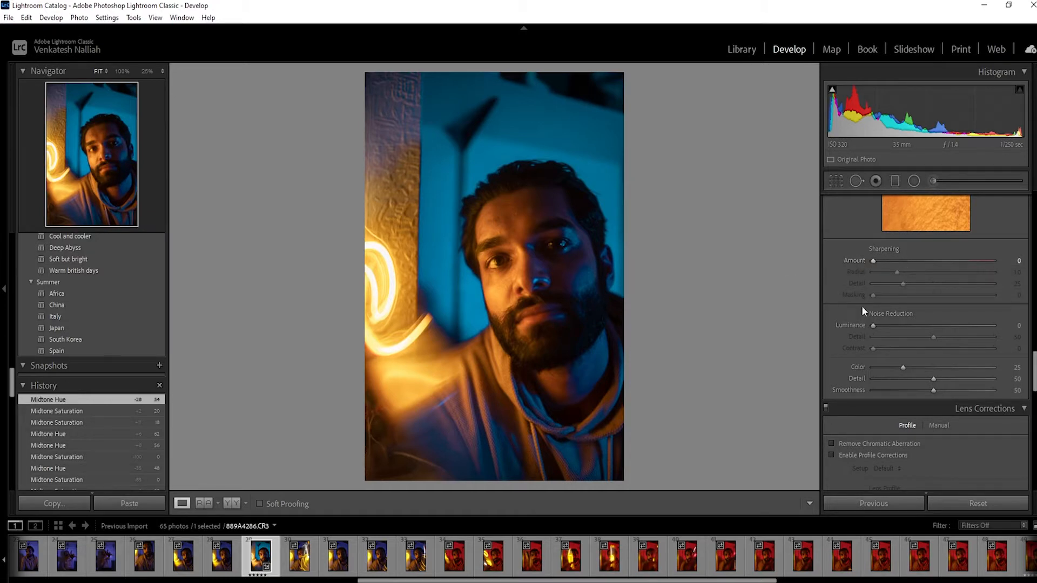
{"action": "scroll", "coordinate": [861, 305], "scroll_direction": "down", "scroll_amount": 2}
{"action": "scroll", "coordinate": [925, 344], "scroll_direction": "down", "scroll_amount": 2}
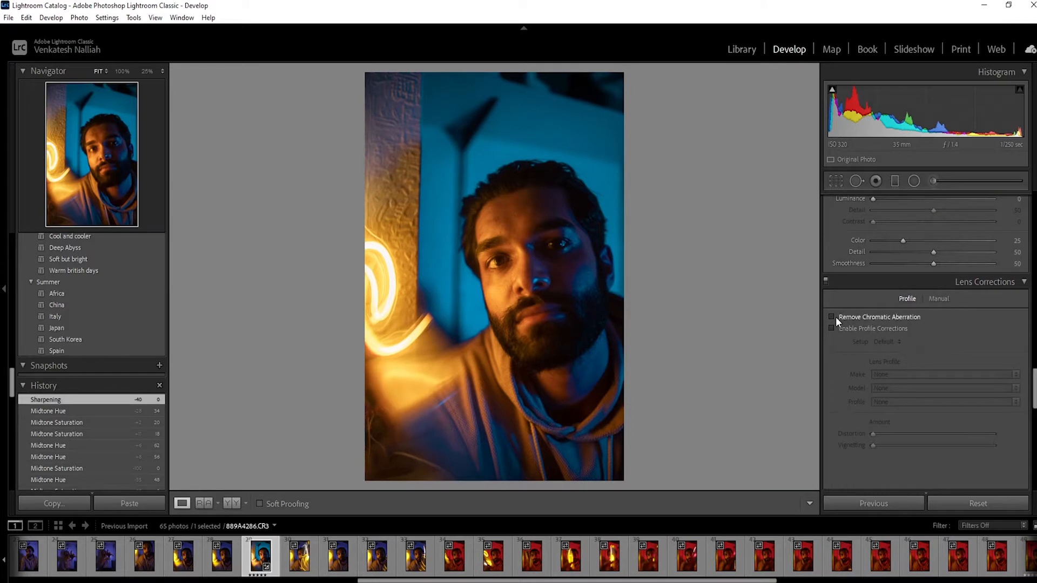
{"action": "left_click", "coordinate": [852, 318]}
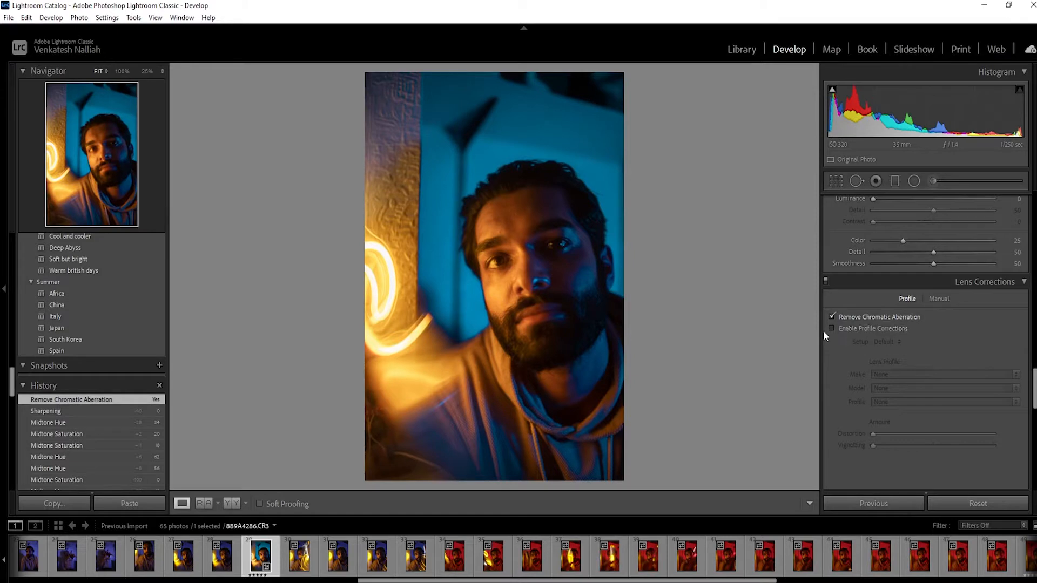
Compare the photo with and without lens profile corrections, leaving them disabled
{"action": "left_click_drag", "start_coordinate": [1035, 389], "coordinate": [1035, 392]}
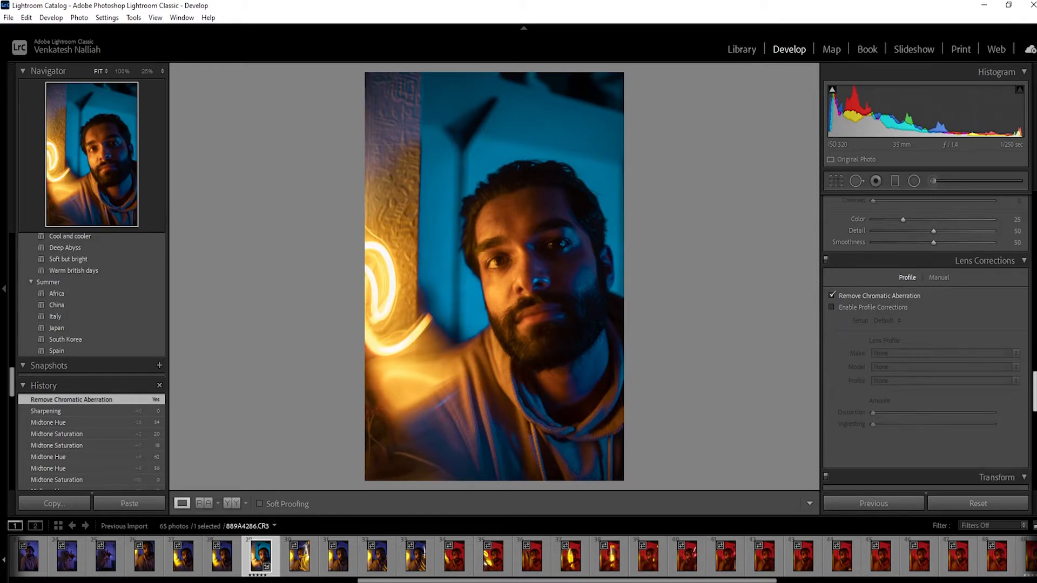
{"action": "left_click", "coordinate": [834, 308]}
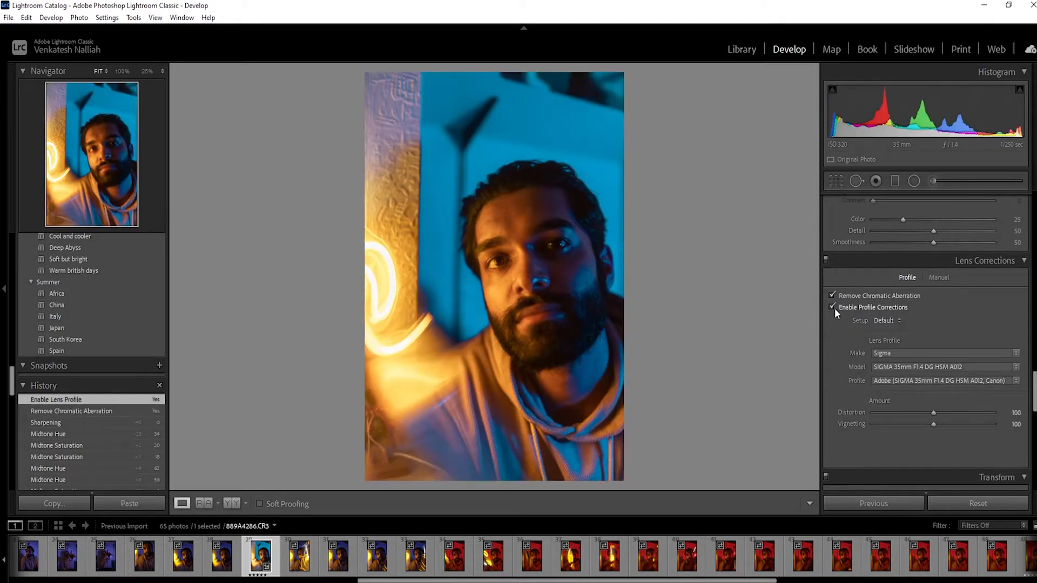
{"action": "left_click", "coordinate": [834, 308]}
{"action": "left_click", "coordinate": [835, 307]}
{"action": "left_click", "coordinate": [834, 308]}
{"action": "left_click", "coordinate": [835, 308]}
{"action": "left_click", "coordinate": [834, 308]}
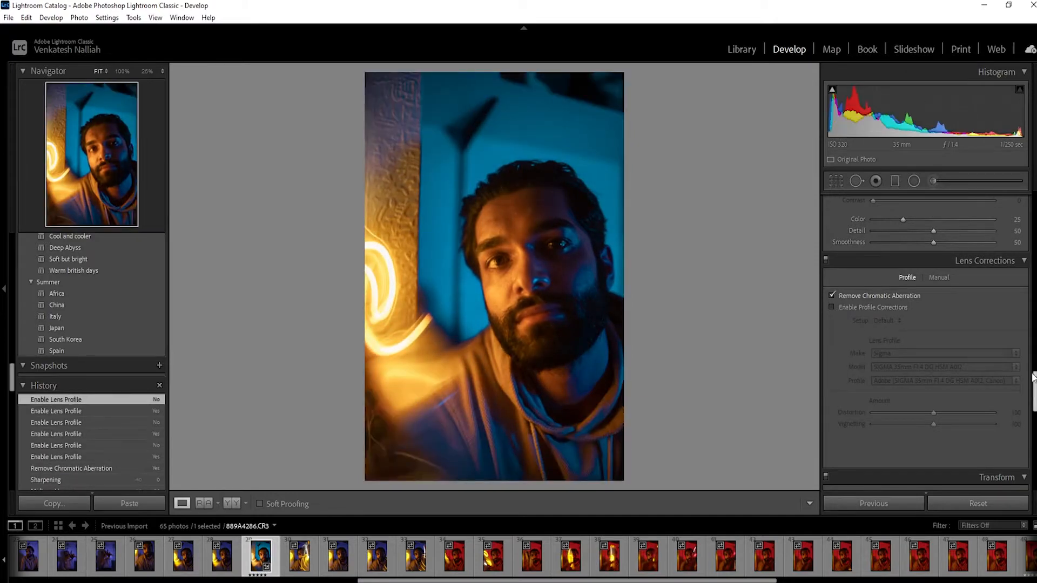
In Calibration, set the shadows tint to -15 and the red primary hue to -5 with saturation +20
{"action": "scroll", "coordinate": [925, 344], "scroll_direction": "down", "scroll_amount": 10}
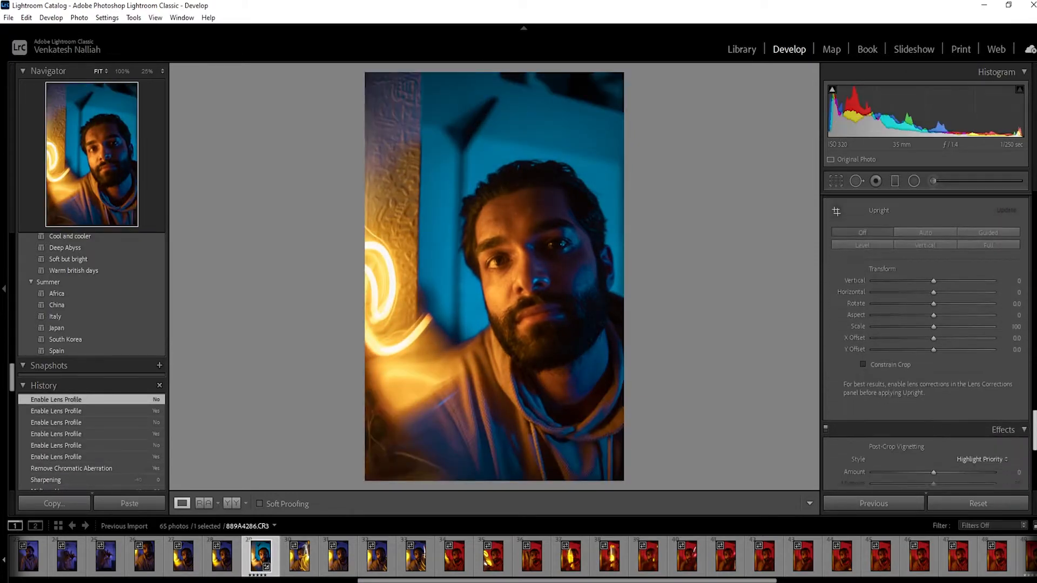
{"action": "scroll", "coordinate": [925, 342], "scroll_direction": "down", "scroll_amount": 5}
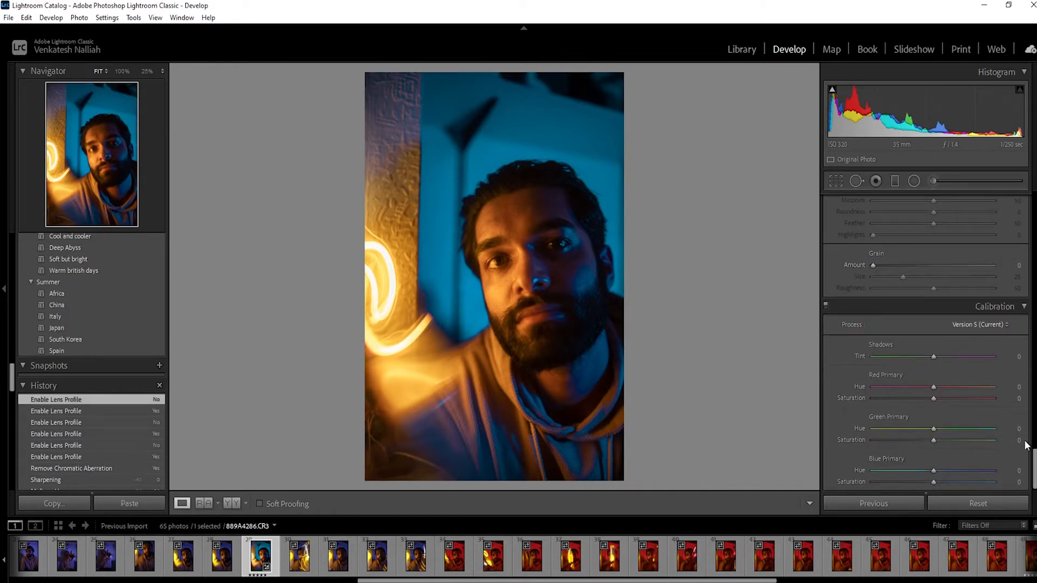
{"action": "left_click_drag", "start_coordinate": [1035, 454], "coordinate": [1035, 459]}
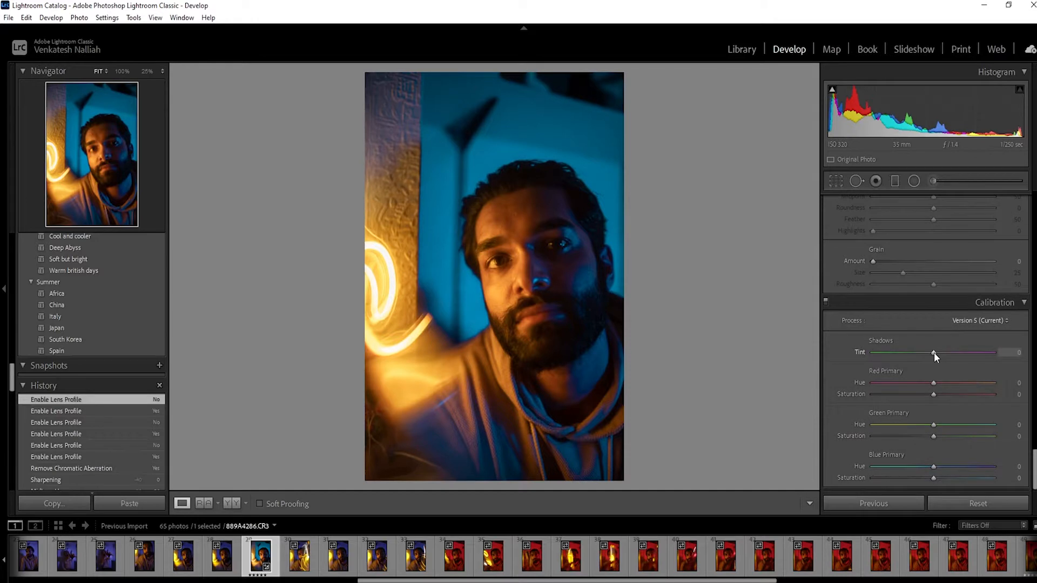
{"action": "left_click_drag", "start_coordinate": [934, 352], "coordinate": [944, 401]}
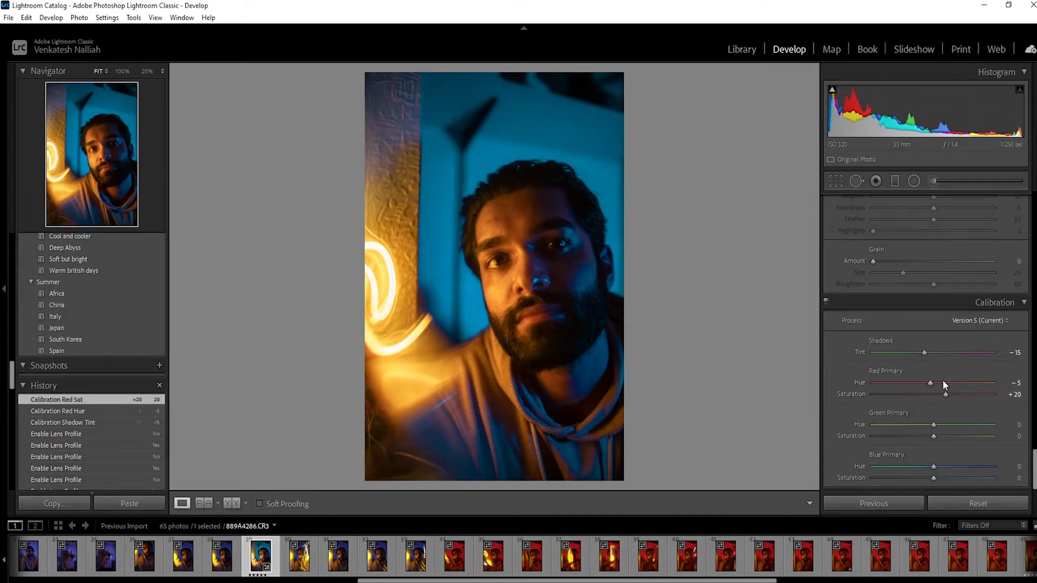
{"action": "mouse_move", "coordinate": [931, 382]}
{"action": "left_mouse_down"}
{"action": "mouse_move", "coordinate": [870, 378]}
{"action": "mouse_move", "coordinate": [1026, 384]}
{"action": "mouse_move", "coordinate": [869, 376]}
{"action": "mouse_move", "coordinate": [1026, 383]}
{"action": "mouse_move", "coordinate": [877, 393]}
{"action": "mouse_move", "coordinate": [1026, 383]}
{"action": "mouse_move", "coordinate": [932, 398]}
{"action": "left_mouse_up"}
Set the Calibration green primary hue and saturation to +20 and compare the photo with calibration off and on
{"action": "mouse_move", "coordinate": [933, 424]}
{"action": "left_mouse_down"}
{"action": "mouse_move", "coordinate": [914, 423]}
{"action": "mouse_move", "coordinate": [987, 423]}
{"action": "mouse_move", "coordinate": [891, 422]}
{"action": "mouse_move", "coordinate": [973, 426]}
{"action": "mouse_move", "coordinate": [909, 427]}
{"action": "mouse_move", "coordinate": [950, 425]}
{"action": "left_mouse_up"}
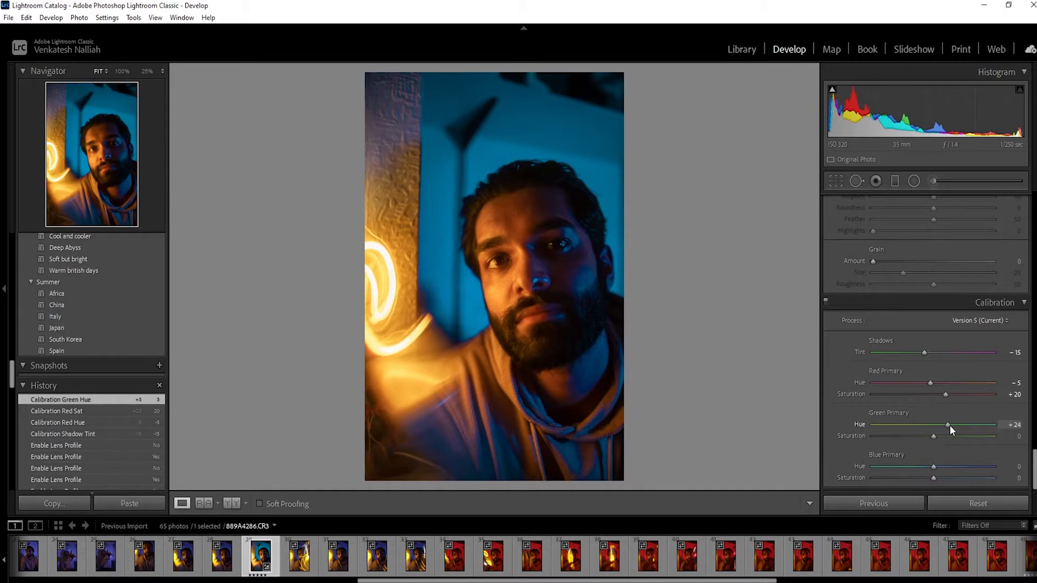
{"action": "mouse_move", "coordinate": [948, 425]}
{"action": "left_mouse_down"}
{"action": "mouse_move", "coordinate": [936, 436]}
{"action": "mouse_move", "coordinate": [944, 436]}
{"action": "left_mouse_up"}
{"action": "left_click", "coordinate": [826, 303]}
{"action": "left_click", "coordinate": [826, 303]}
{"action": "left_click", "coordinate": [825, 303]}
{"action": "left_click", "coordinate": [826, 303]}
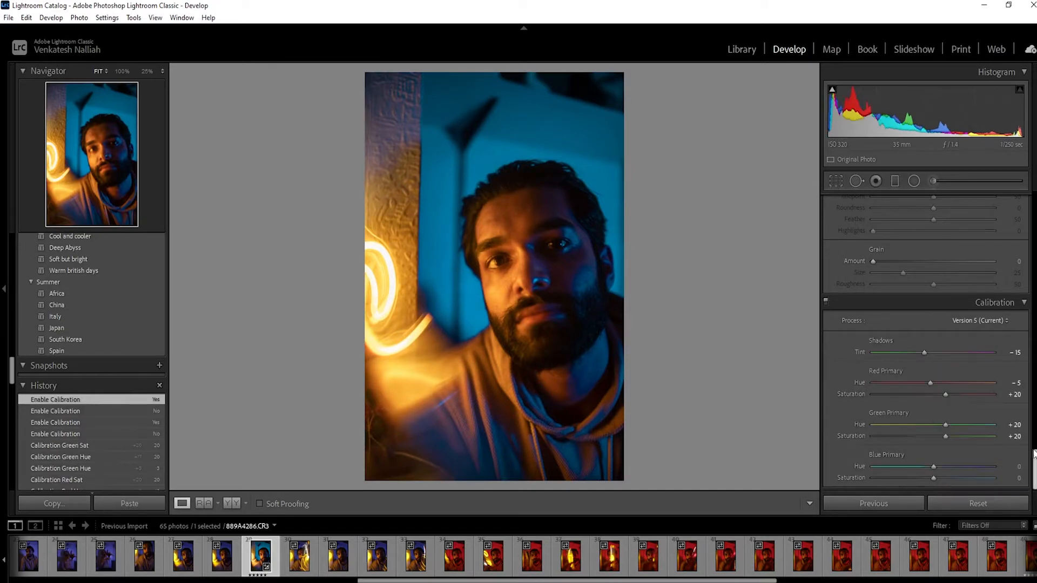
Set the Calibration blue primary hue to -10 and its saturation to -5
{"action": "left_click_drag", "start_coordinate": [1035, 470], "coordinate": [1035, 469]}
{"action": "mouse_move", "coordinate": [934, 468]}
{"action": "left_mouse_down"}
{"action": "mouse_move", "coordinate": [906, 480]}
{"action": "mouse_move", "coordinate": [947, 478]}
{"action": "mouse_move", "coordinate": [927, 482]}
{"action": "left_mouse_up"}
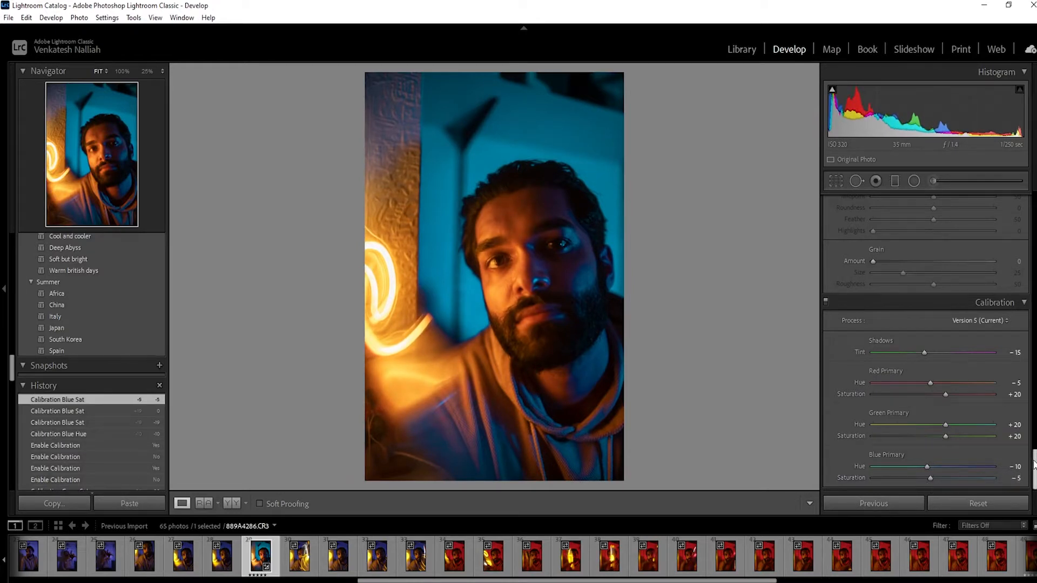
Set HSL saturation to red +15 and orange -15, and HSL luminance to red +30, orange +5 and yellow +60
{"action": "left_click_drag", "start_coordinate": [1036, 461], "coordinate": [1036, 300]}
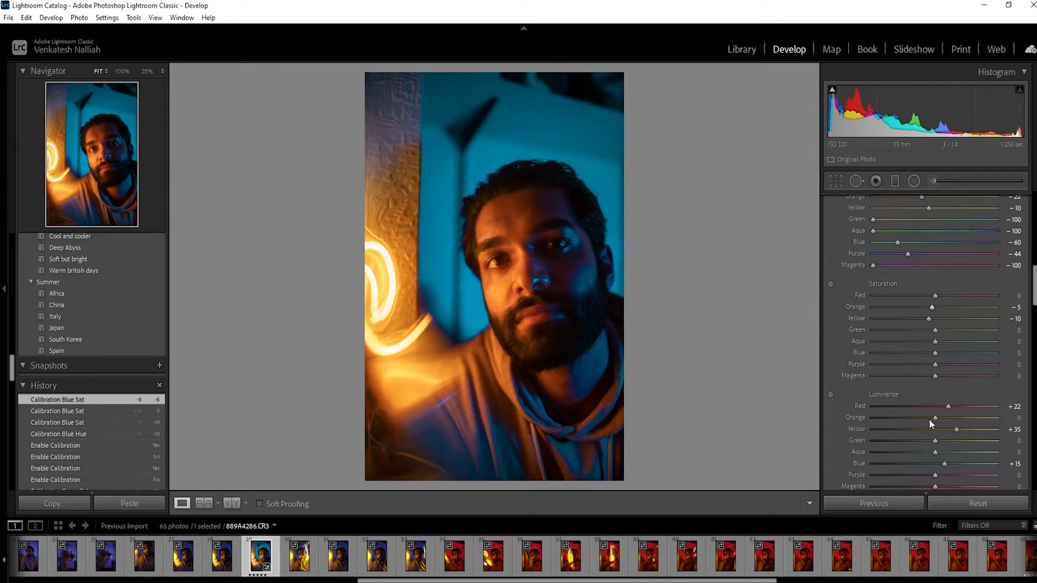
{"action": "mouse_move", "coordinate": [932, 308]}
{"action": "left_mouse_down"}
{"action": "mouse_move", "coordinate": [922, 308]}
{"action": "mouse_move", "coordinate": [927, 323]}
{"action": "mouse_move", "coordinate": [918, 303]}
{"action": "mouse_move", "coordinate": [944, 308]}
{"action": "left_mouse_up"}
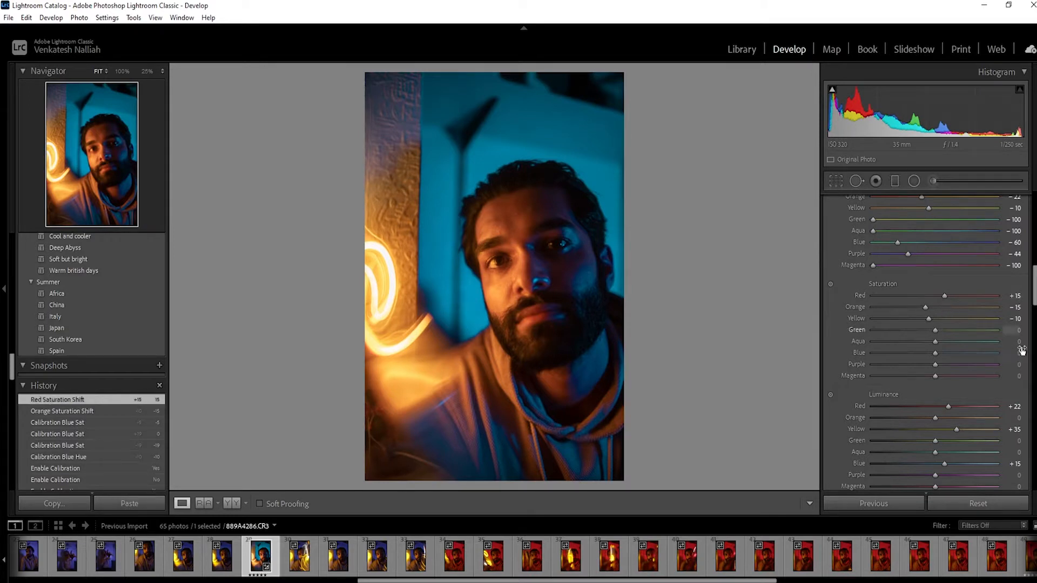
{"action": "scroll", "coordinate": [967, 343], "scroll_direction": "down", "scroll_amount": 3}
{"action": "mouse_move", "coordinate": [948, 345]}
{"action": "left_mouse_down"}
{"action": "mouse_move", "coordinate": [933, 345]}
{"action": "mouse_move", "coordinate": [955, 343]}
{"action": "left_mouse_up"}
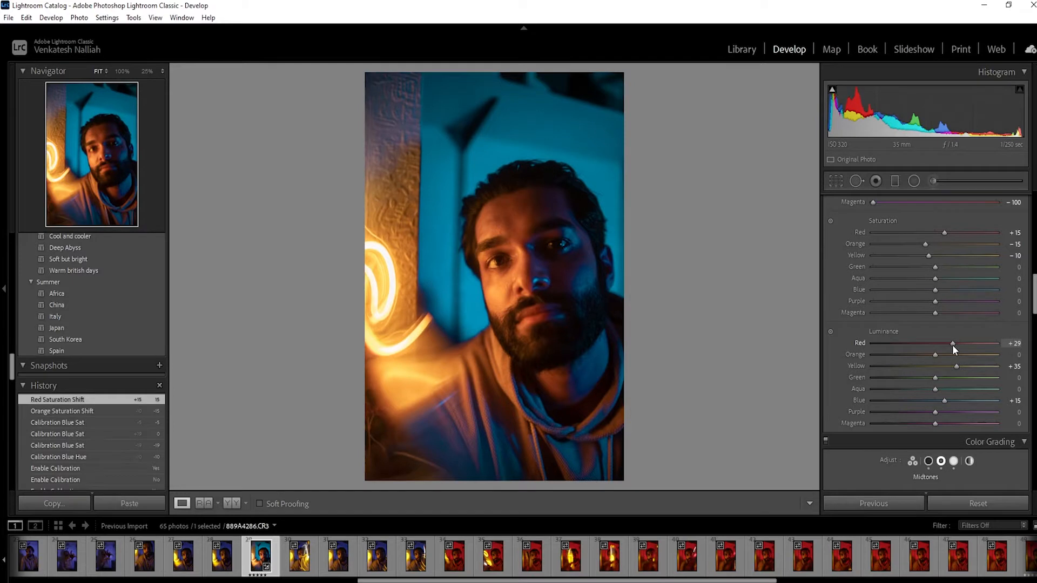
{"action": "left_click_drag", "start_coordinate": [938, 358], "coordinate": [973, 368]}
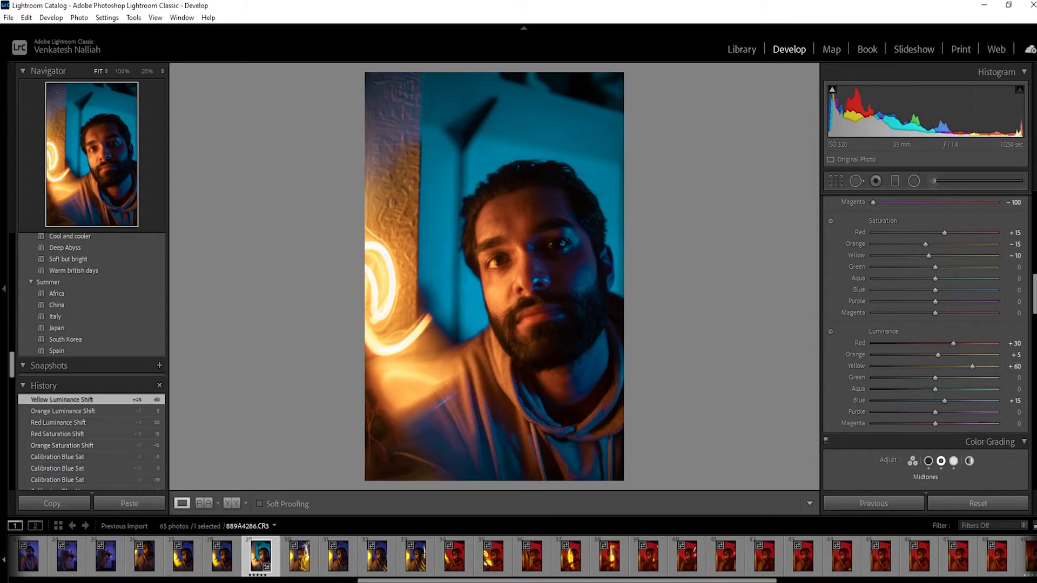
Compare the teal-and-orange portrait before and after side by side, and return to the single-photo view
{"action": "left_click_drag", "start_coordinate": [1035, 294], "coordinate": [1035, 231]}
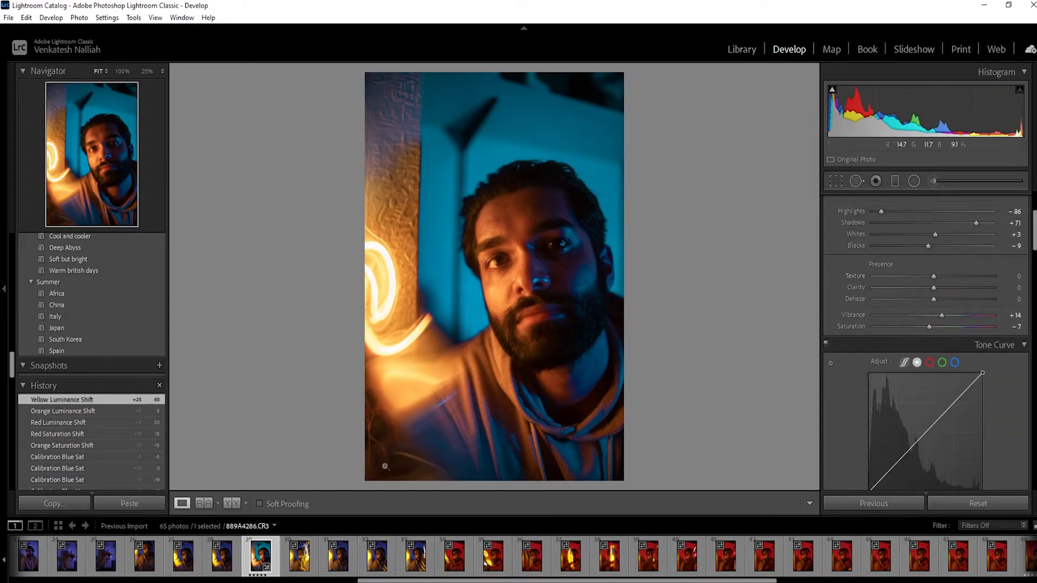
{"action": "left_click", "coordinate": [231, 504]}
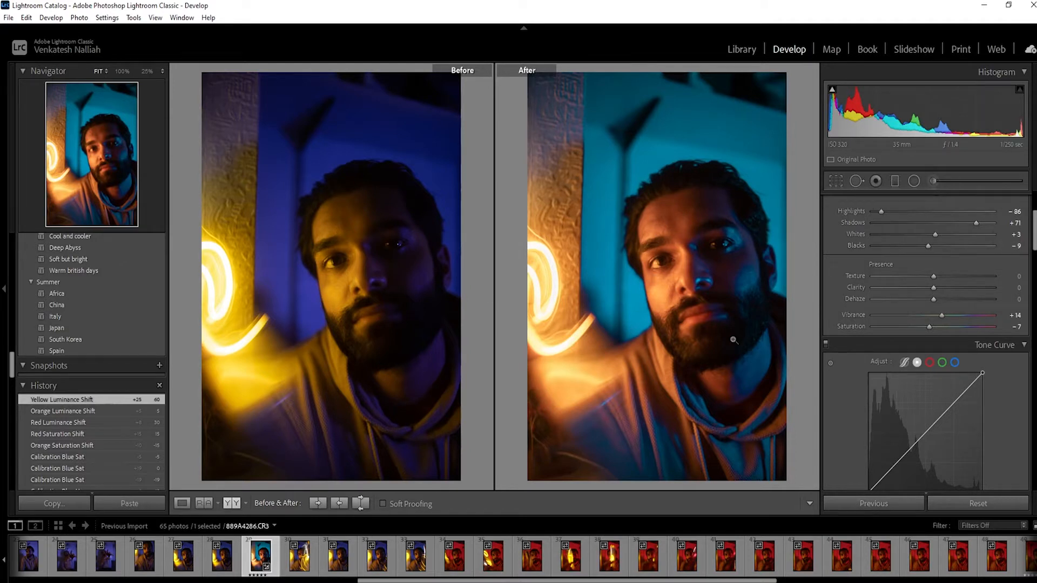
{"action": "left_click", "coordinate": [182, 506]}
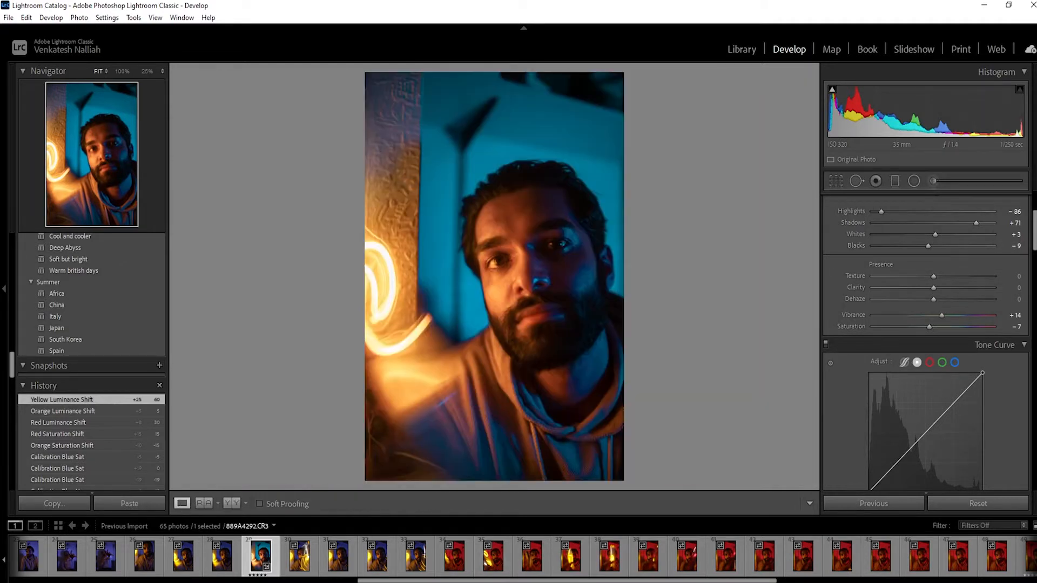
Browse the imported photos and open the red-lit portrait with the bright neon light beside the face
{"action": "scroll", "coordinate": [621, 556], "scroll_direction": "down", "scroll_amount": 5}
{"action": "left_click", "coordinate": [623, 572]}
{"action": "left_click_drag", "start_coordinate": [624, 581], "coordinate": [372, 581]}
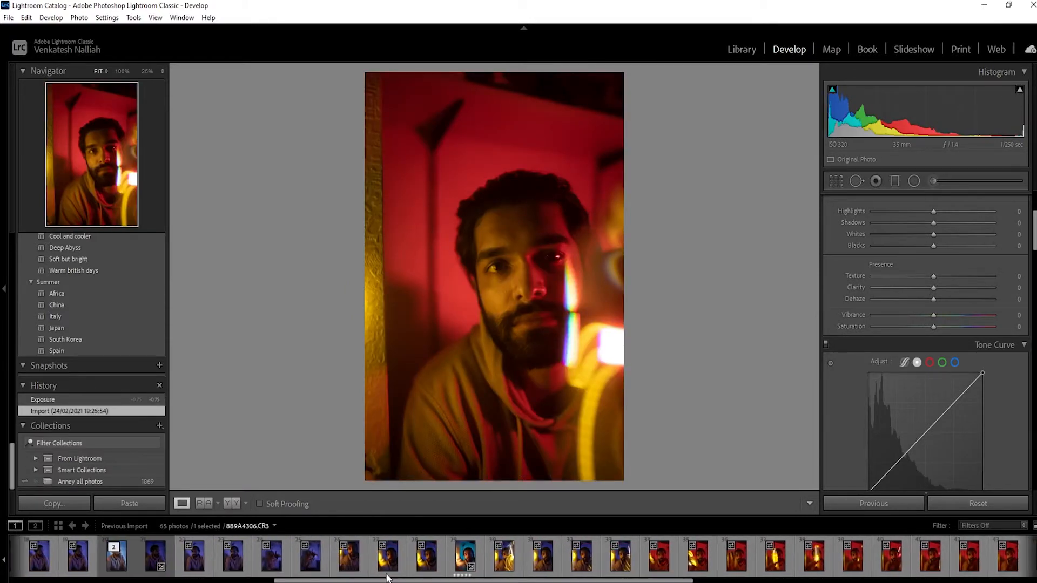
{"action": "left_click", "coordinate": [465, 557]}
{"action": "left_click_drag", "start_coordinate": [449, 581], "coordinate": [663, 581]}
{"action": "left_click", "coordinate": [714, 565]}
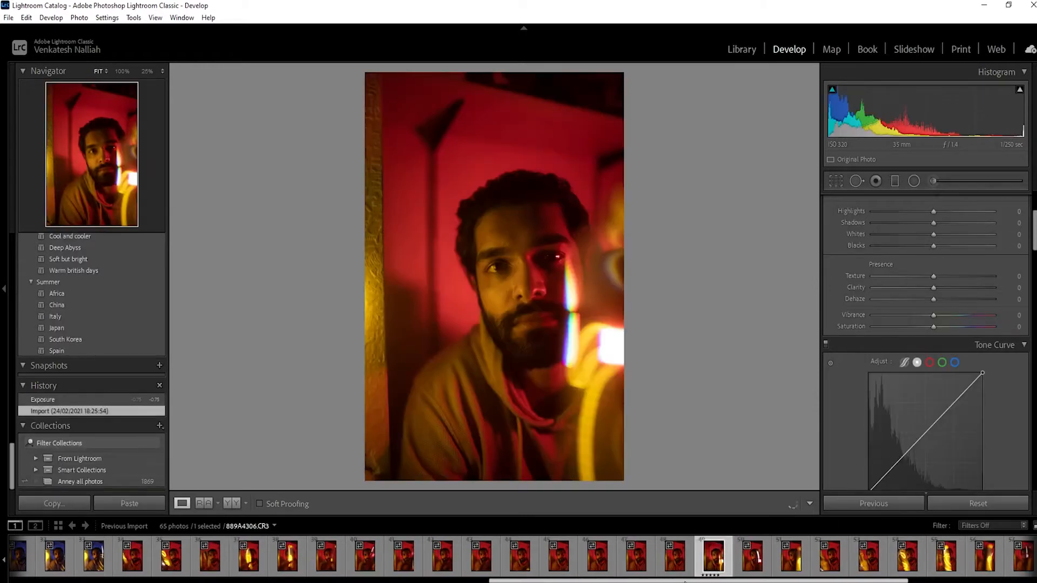
Rate the red-lit portrait five stars
{"action": "key", "text": "1"}
{"action": "key", "text": "2"}
{"action": "key", "text": "3"}
{"action": "key", "text": "4"}
{"action": "key", "text": "5"}
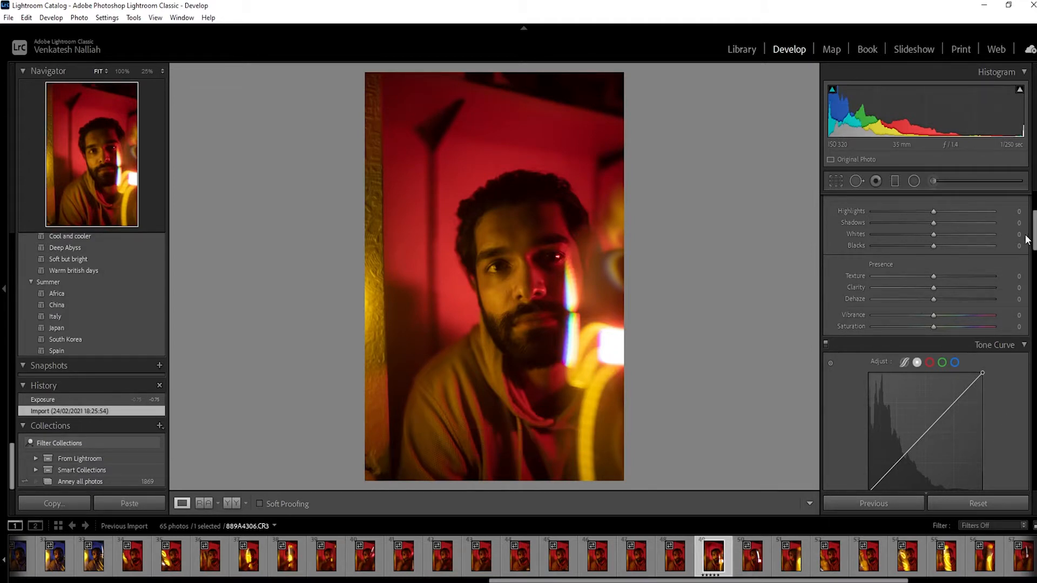
Apply automatic tone settings to the red-lit portrait and reset its exposure and contrast to 0
{"action": "left_click_drag", "start_coordinate": [1034, 238], "coordinate": [1034, 205]}
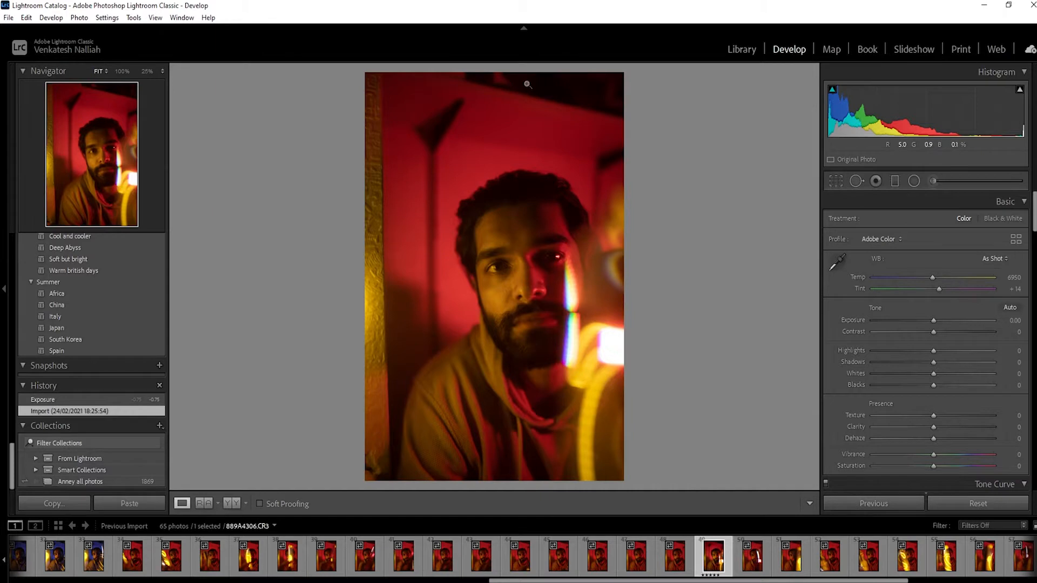
{"action": "left_click", "coordinate": [1010, 308]}
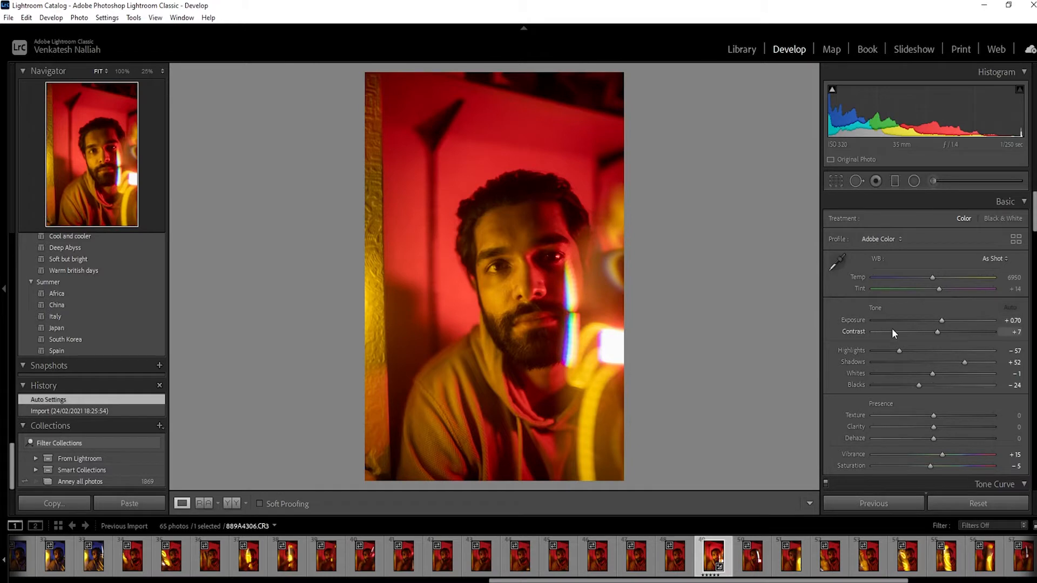
{"action": "double_click", "coordinate": [852, 321]}
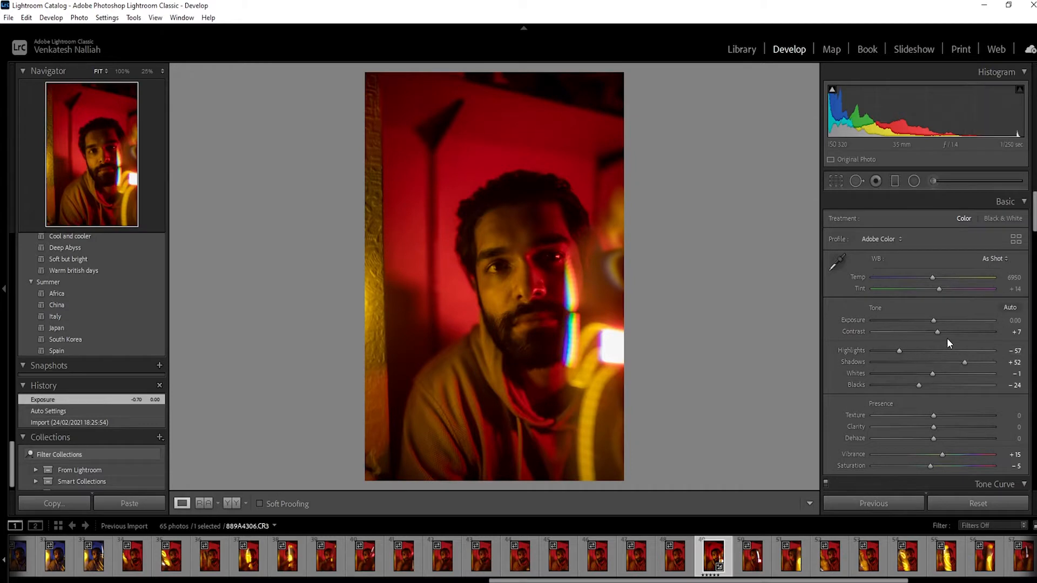
{"action": "left_click_drag", "start_coordinate": [938, 333], "coordinate": [929, 333]}
{"action": "left_click_drag", "start_coordinate": [931, 334], "coordinate": [932, 335]}
{"action": "double_click", "coordinate": [931, 334]}
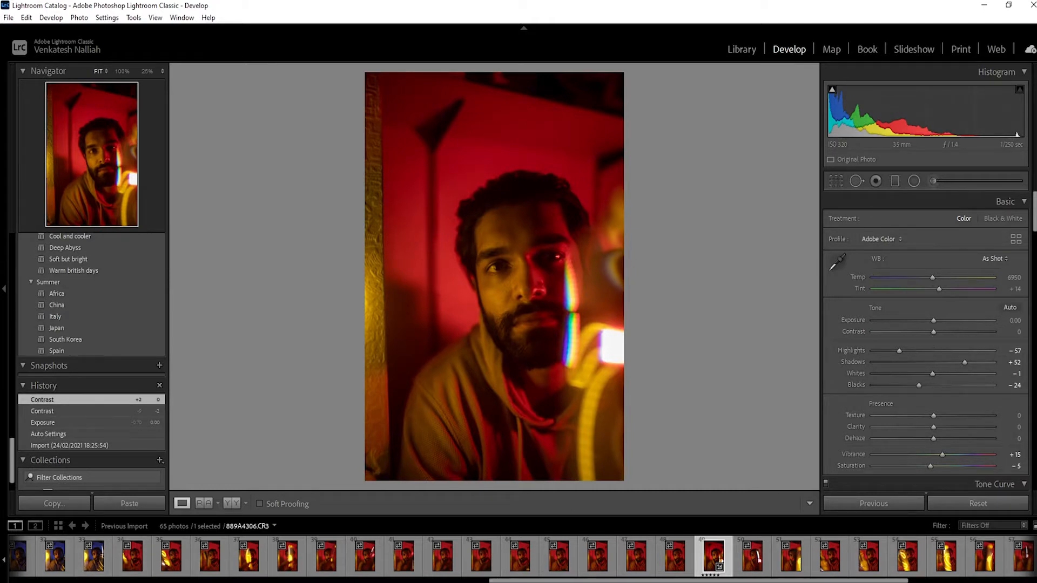
Check the basic tone settings of the finished teal-and-orange portrait and return to the red-lit portrait
{"action": "left_click_drag", "start_coordinate": [490, 581], "coordinate": [463, 580]}
{"action": "left_click", "coordinate": [35, 567]}
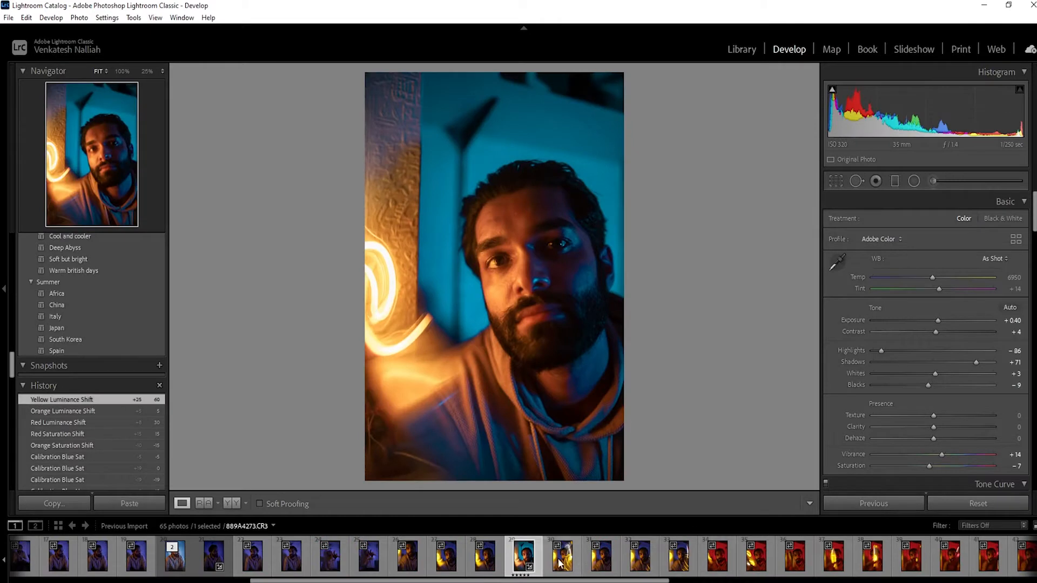
{"action": "left_click_drag", "start_coordinate": [666, 581], "coordinate": [820, 581]}
{"action": "left_click", "coordinate": [924, 556]}
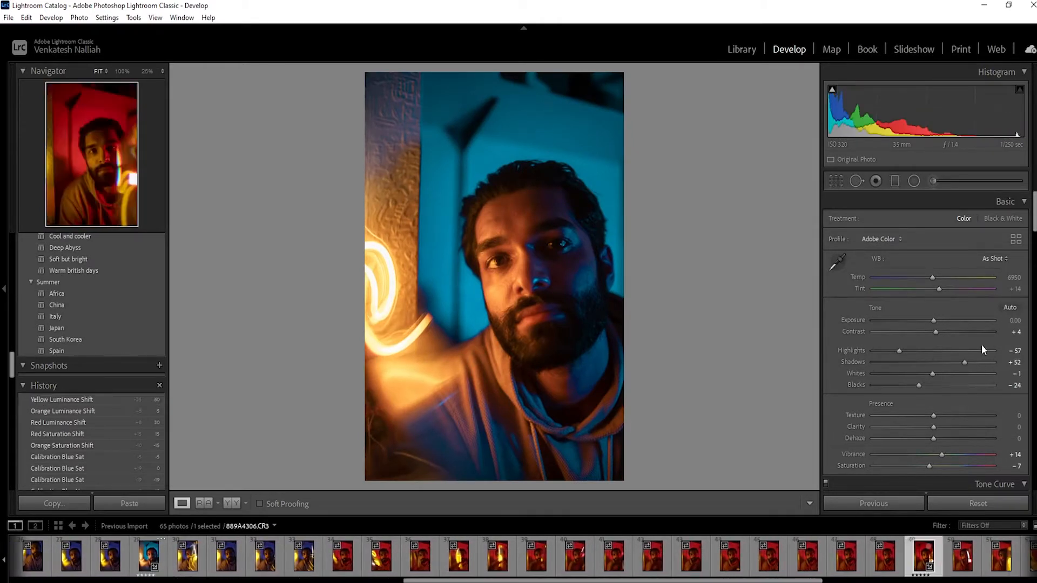
Set the red-lit portrait's contrast to +4, highlights to -24, shadows to +59, whites to +9 and blacks to -20
{"action": "left_click", "coordinate": [1006, 331]}
{"action": "type", "text": "4"}
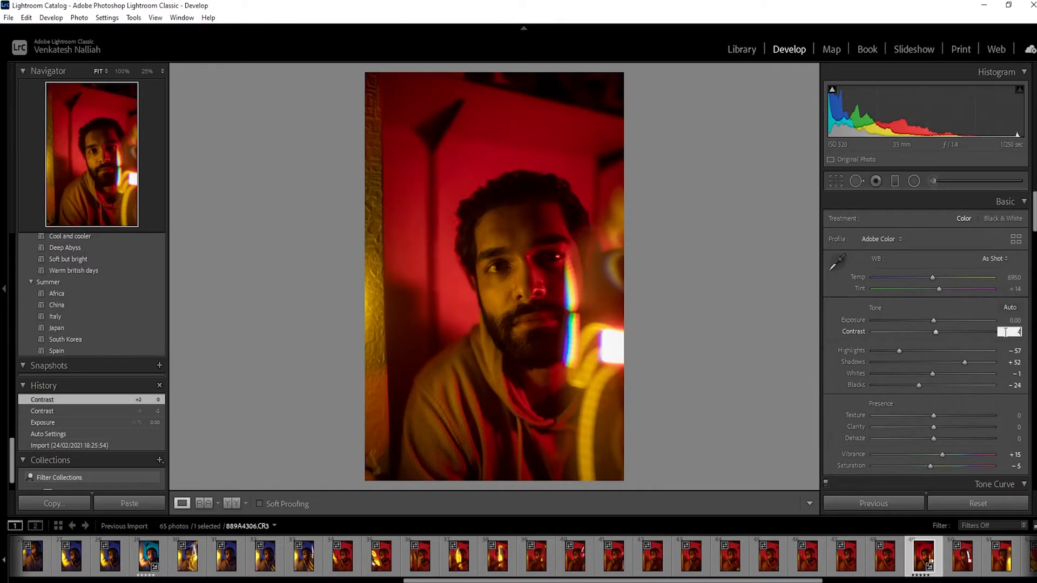
{"action": "key", "text": "Return"}
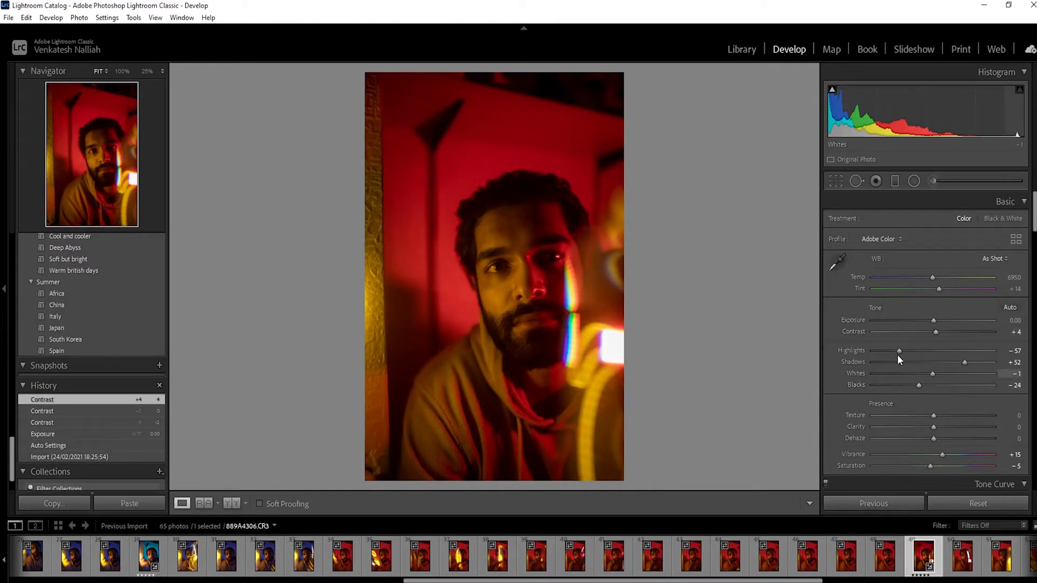
{"action": "left_click_drag", "start_coordinate": [898, 352], "coordinate": [938, 371]}
{"action": "mouse_move", "coordinate": [921, 385]}
{"action": "left_mouse_down"}
{"action": "mouse_move", "coordinate": [938, 388]}
{"action": "mouse_move", "coordinate": [924, 387]}
{"action": "left_mouse_up"}
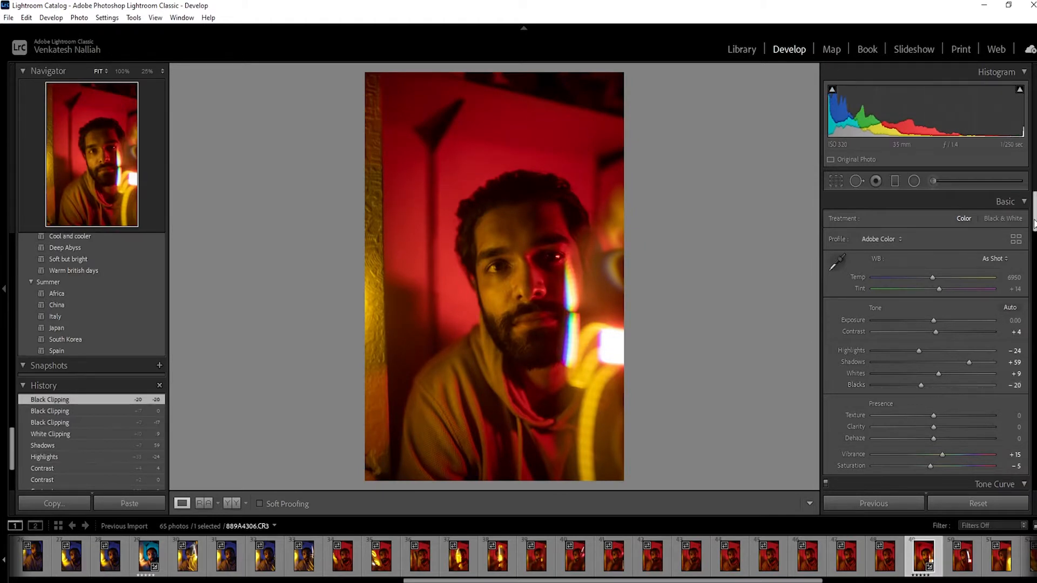
Shift the HSL hues to red +20, orange +15, yellow +32 and green +12
{"action": "left_click", "coordinate": [993, 485]}
{"action": "left_click_drag", "start_coordinate": [1035, 243], "coordinate": [1035, 287]}
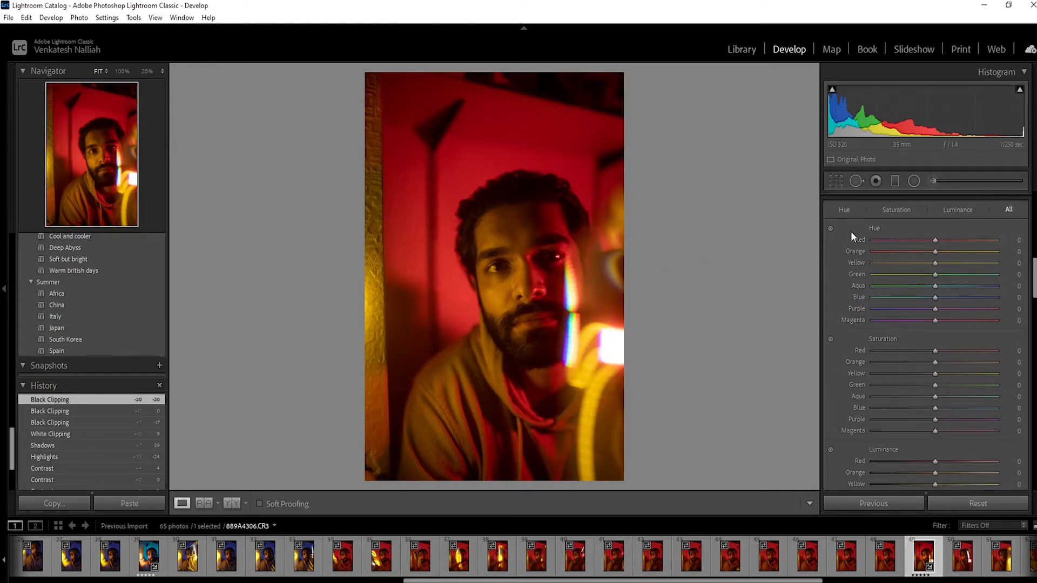
{"action": "mouse_move", "coordinate": [937, 238]}
{"action": "left_mouse_down"}
{"action": "mouse_move", "coordinate": [952, 242]}
{"action": "mouse_move", "coordinate": [945, 248]}
{"action": "left_mouse_up"}
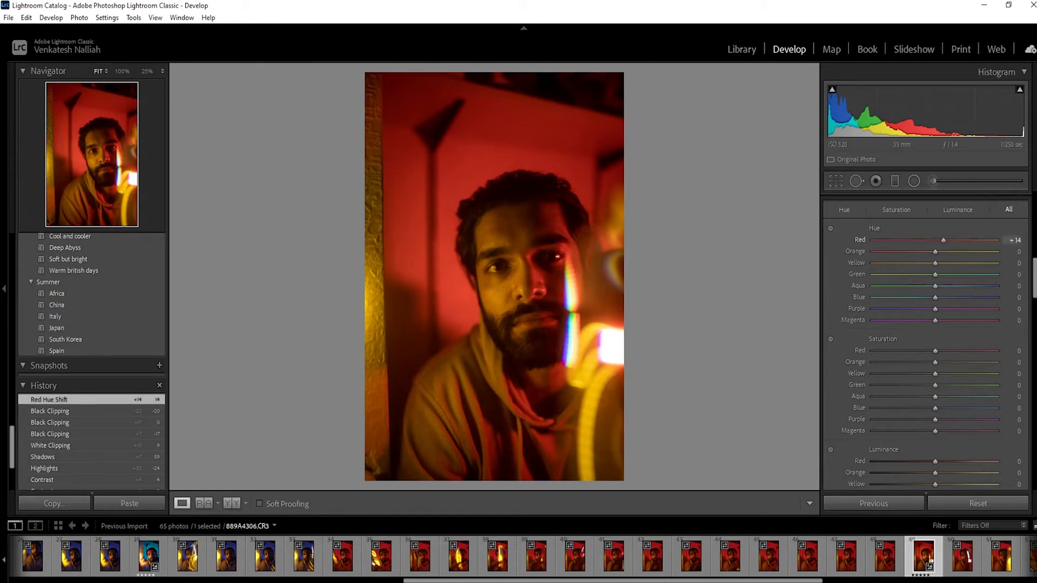
{"action": "left_click_drag", "start_coordinate": [947, 240], "coordinate": [954, 265]}
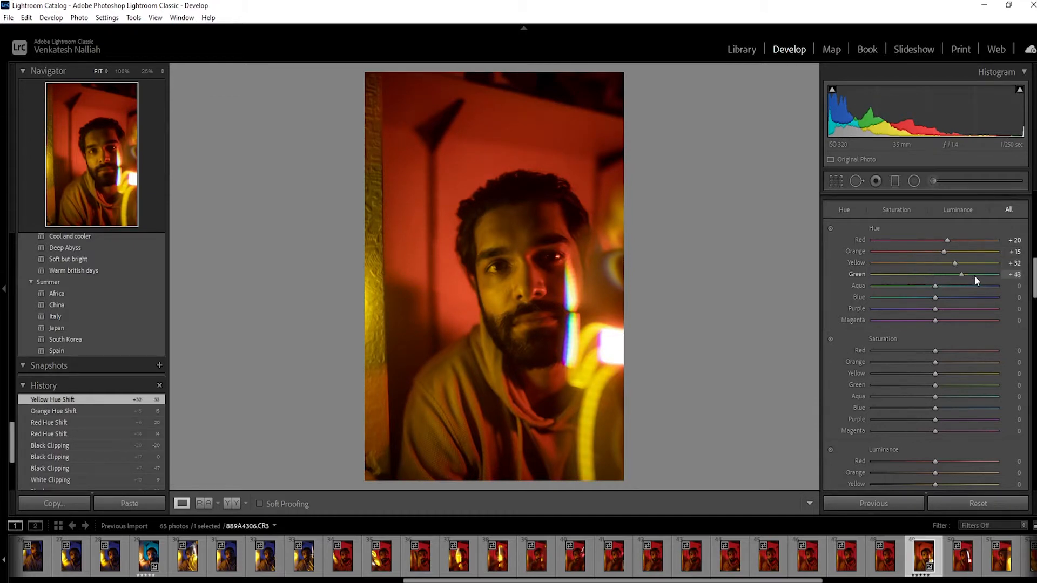
{"action": "left_click_drag", "start_coordinate": [944, 276], "coordinate": [945, 277]}
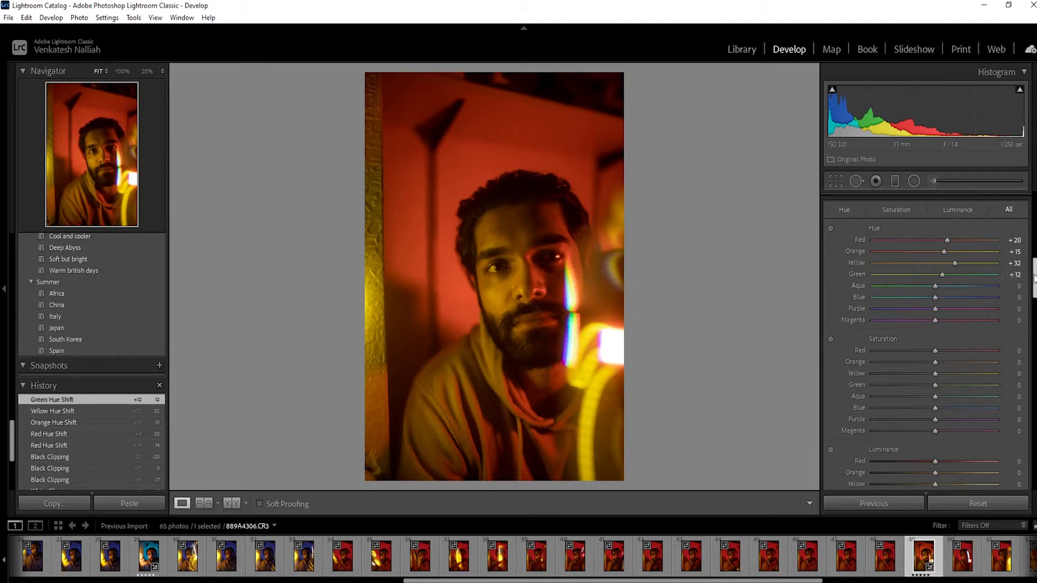
Adjust the remaining HSL hues and the saturation sliders, and set luminance to aqua +3, blue +27, purple +26 and magenta +42
{"action": "scroll", "coordinate": [1028, 266], "scroll_direction": "down", "scroll_amount": 1}
{"action": "left_click_drag", "start_coordinate": [934, 283], "coordinate": [943, 427]}
{"action": "left_click", "coordinate": [1034, 296]}
{"action": "left_click", "coordinate": [1034, 295]}
{"action": "left_click_drag", "start_coordinate": [1034, 291], "coordinate": [1035, 317]}
{"action": "left_click_drag", "start_coordinate": [942, 286], "coordinate": [945, 307]}
{"action": "left_click_drag", "start_coordinate": [935, 314], "coordinate": [961, 357]}
Set the Color Grading highlights to hue 180 and luminance +100, with blending 70 and balance +15
{"action": "scroll", "coordinate": [864, 324], "scroll_direction": "down", "scroll_amount": 3}
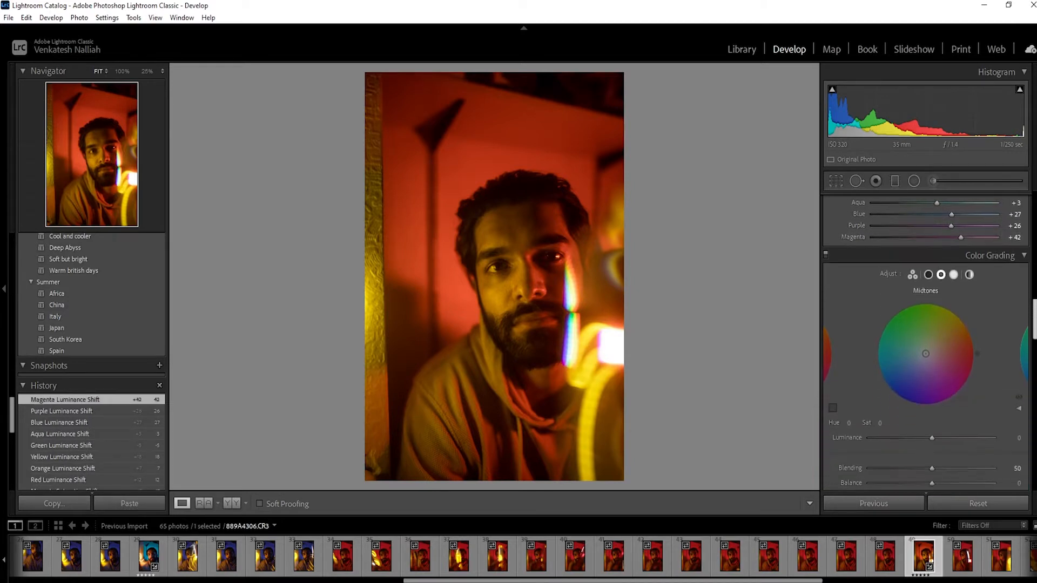
{"action": "left_click", "coordinate": [954, 272]}
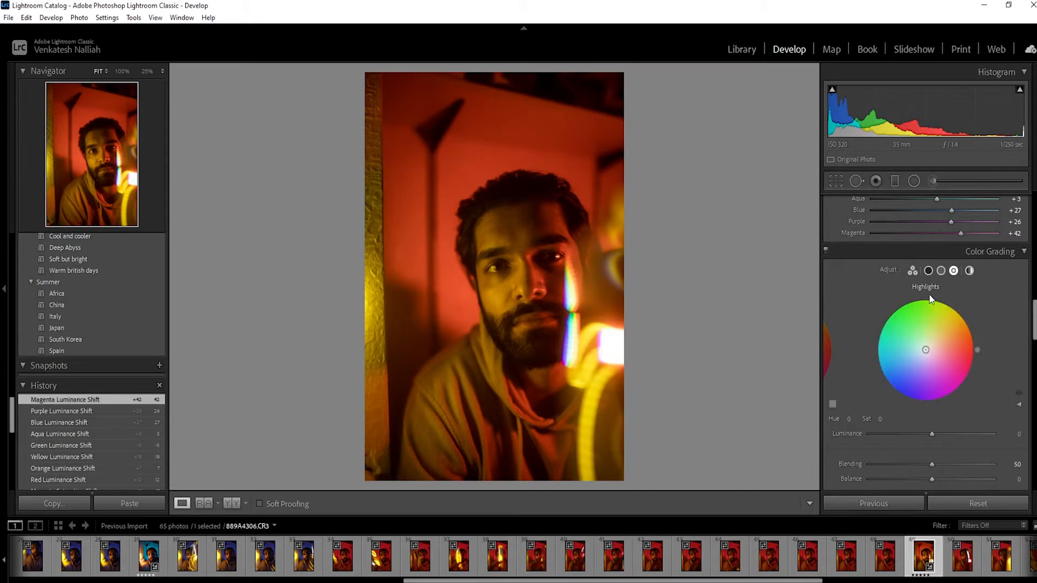
{"action": "left_click", "coordinate": [852, 419]}
{"action": "type", "text": "180"}
{"action": "key", "text": "Return"}
{"action": "left_click_drag", "start_coordinate": [932, 436], "coordinate": [1018, 433]}
{"action": "left_click_drag", "start_coordinate": [1034, 335], "coordinate": [1034, 343]}
{"action": "left_click_drag", "start_coordinate": [992, 376], "coordinate": [1019, 384]}
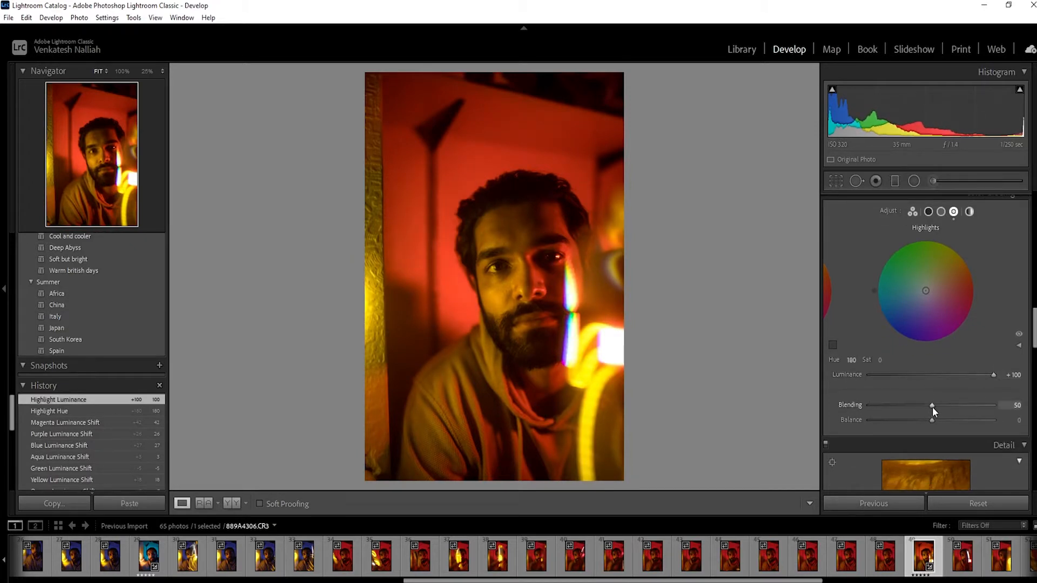
{"action": "mouse_move", "coordinate": [932, 407]}
{"action": "left_mouse_down"}
{"action": "mouse_move", "coordinate": [912, 404]}
{"action": "mouse_move", "coordinate": [961, 409]}
{"action": "mouse_move", "coordinate": [945, 407]}
{"action": "left_mouse_up"}
{"action": "left_click_drag", "start_coordinate": [931, 420], "coordinate": [941, 420]}
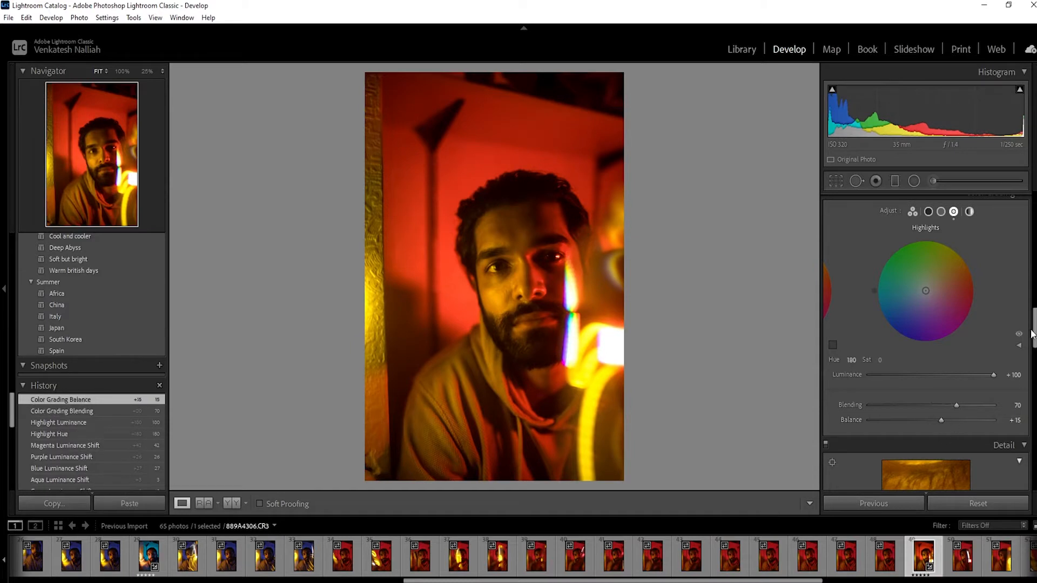
Tint the Color Grading shadows with hue 358 and saturation 4
{"action": "left_click", "coordinate": [928, 211]}
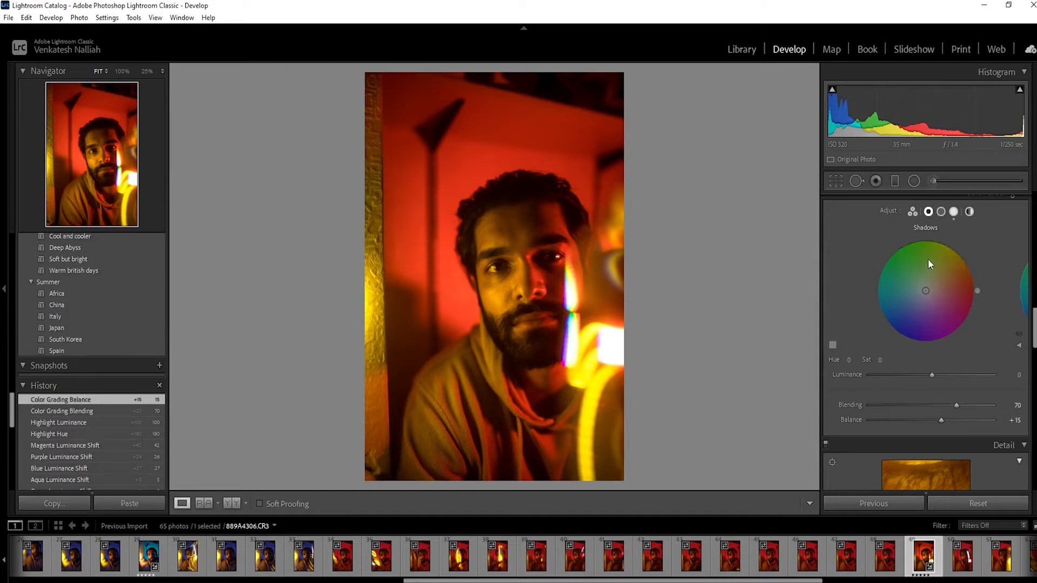
{"action": "mouse_move", "coordinate": [928, 296]}
{"action": "left_mouse_down"}
{"action": "mouse_move", "coordinate": [902, 329]}
{"action": "mouse_move", "coordinate": [931, 336]}
{"action": "mouse_move", "coordinate": [886, 315]}
{"action": "mouse_move", "coordinate": [902, 329]}
{"action": "mouse_move", "coordinate": [924, 292]}
{"action": "mouse_move", "coordinate": [916, 309]}
{"action": "mouse_move", "coordinate": [929, 289]}
{"action": "mouse_move", "coordinate": [943, 290]}
{"action": "mouse_move", "coordinate": [934, 290]}
{"action": "left_mouse_up"}
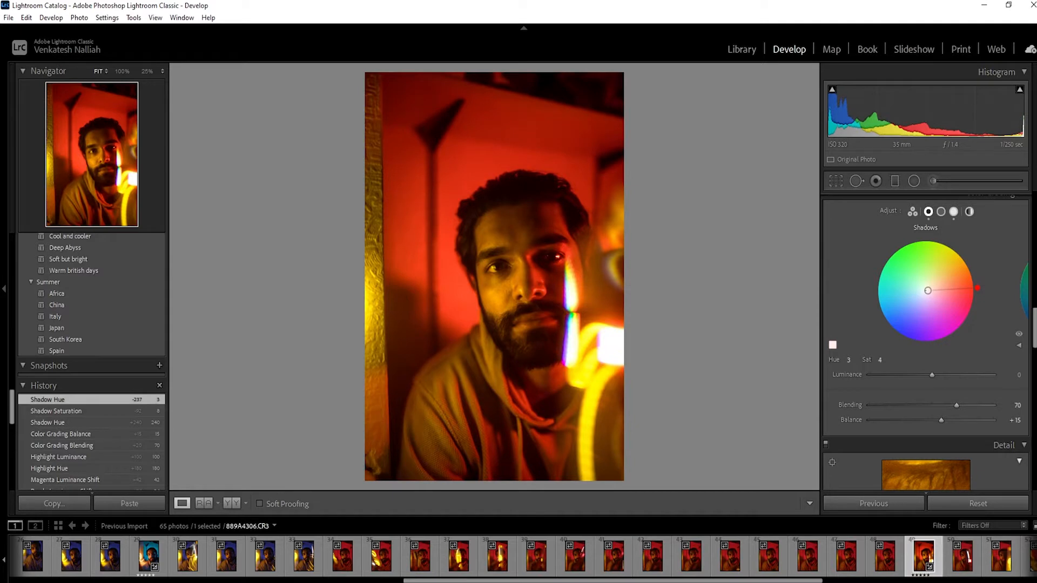
{"action": "left_click_drag", "start_coordinate": [977, 288], "coordinate": [970, 320]}
{"action": "left_click_drag", "start_coordinate": [884, 323], "coordinate": [886, 325]}
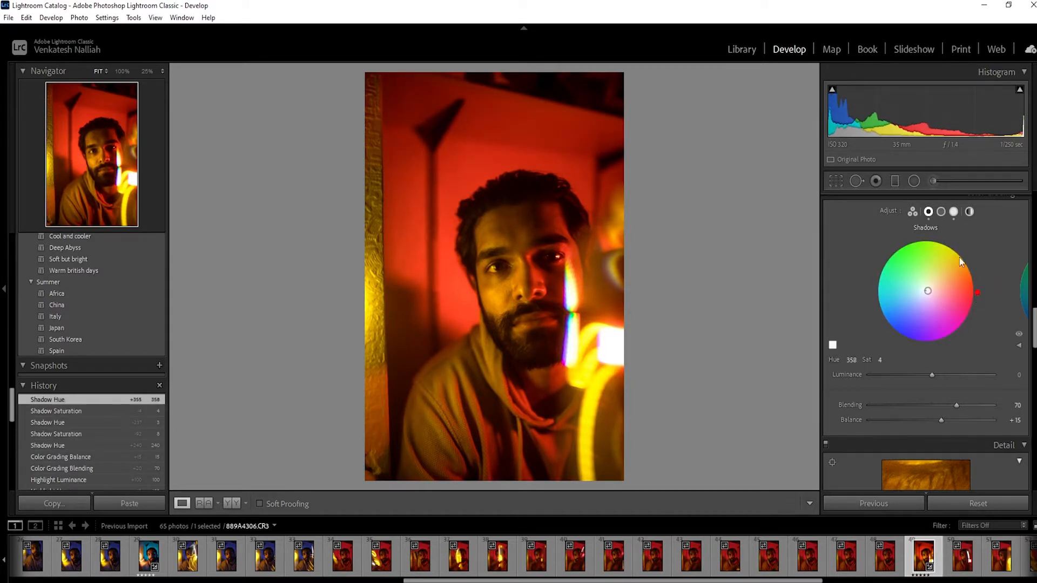
Tint the Color Grading midtones with hue 85 and saturation 5
{"action": "left_click", "coordinate": [941, 211]}
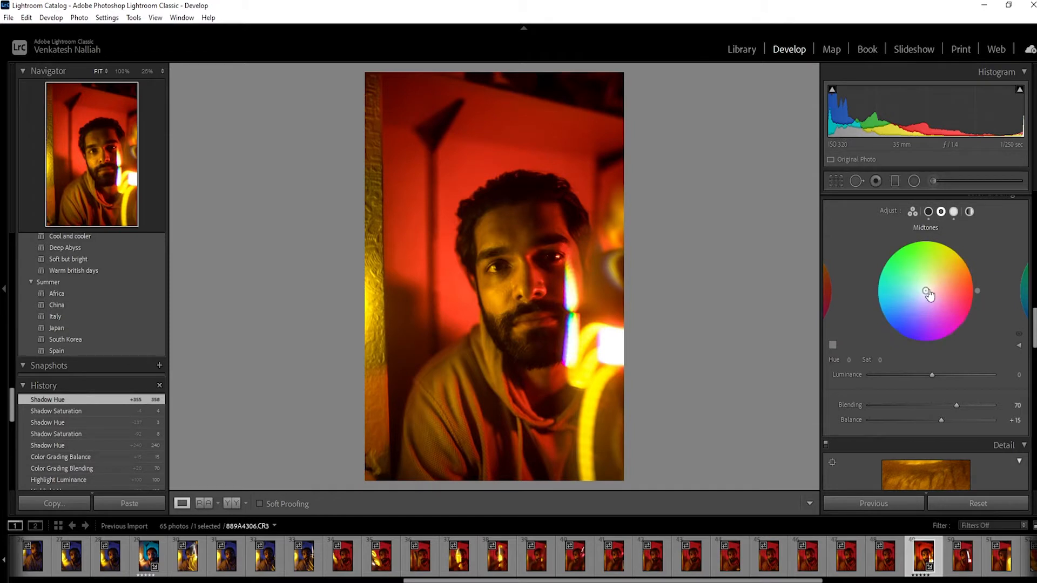
{"action": "left_click_drag", "start_coordinate": [926, 291], "coordinate": [887, 312]}
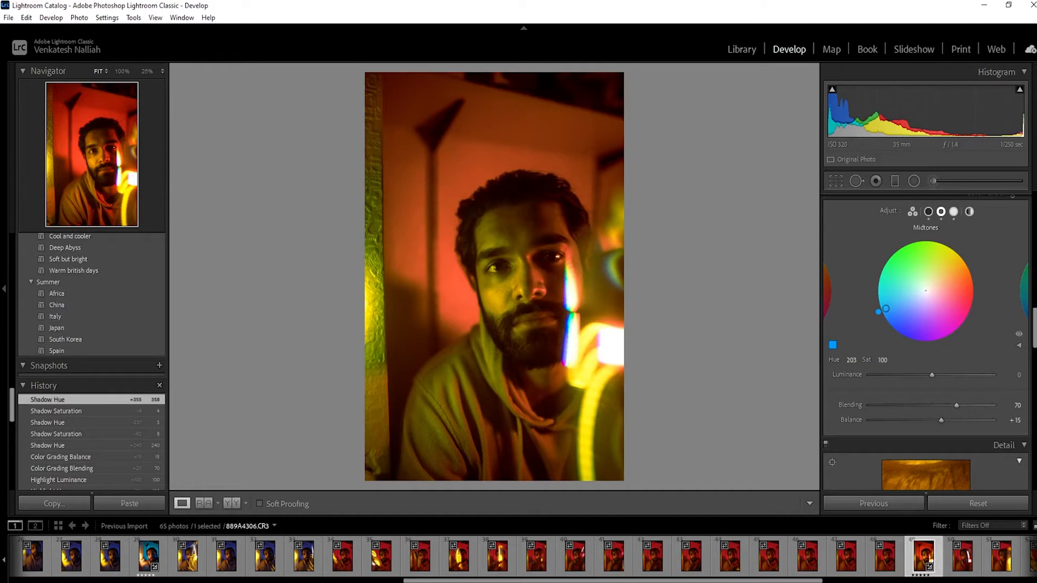
{"action": "left_click_drag", "start_coordinate": [886, 308], "coordinate": [929, 244]}
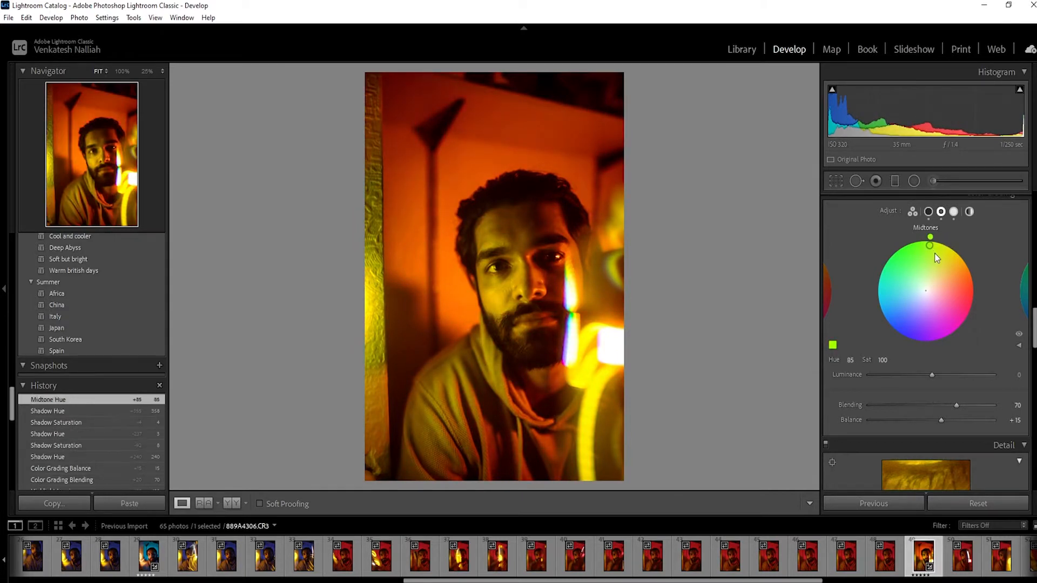
{"action": "double_click", "coordinate": [930, 248]}
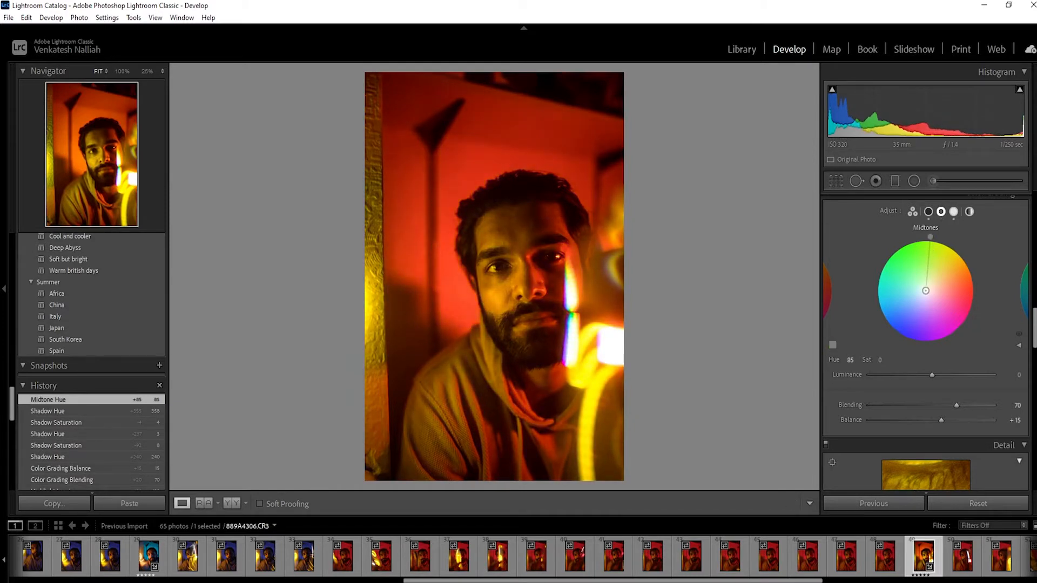
{"action": "left_click_drag", "start_coordinate": [925, 291], "coordinate": [926, 286]}
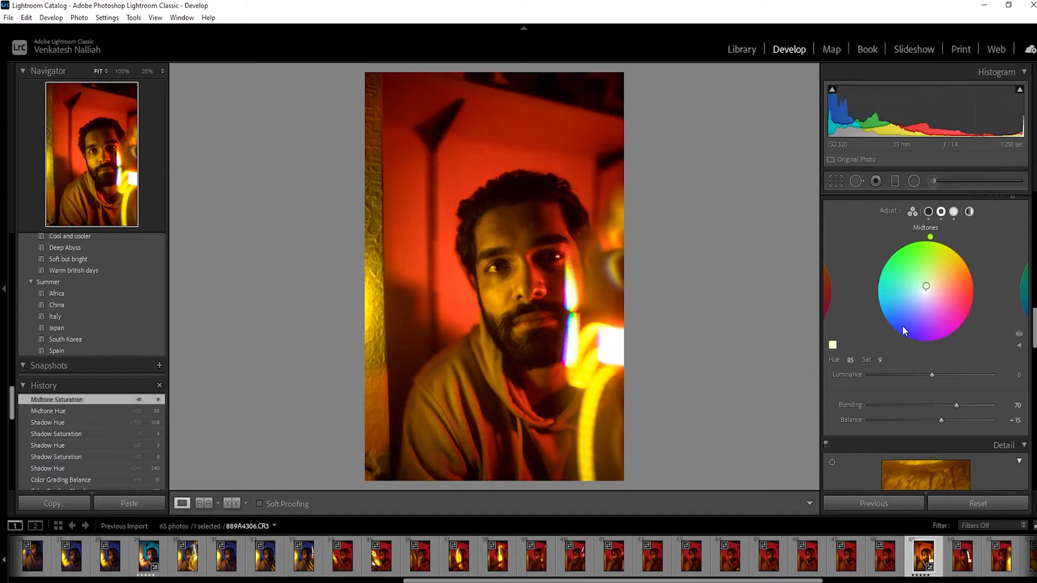
{"action": "left_click", "coordinate": [881, 359]}
{"action": "type", "text": "5"}
{"action": "key", "text": "Return"}
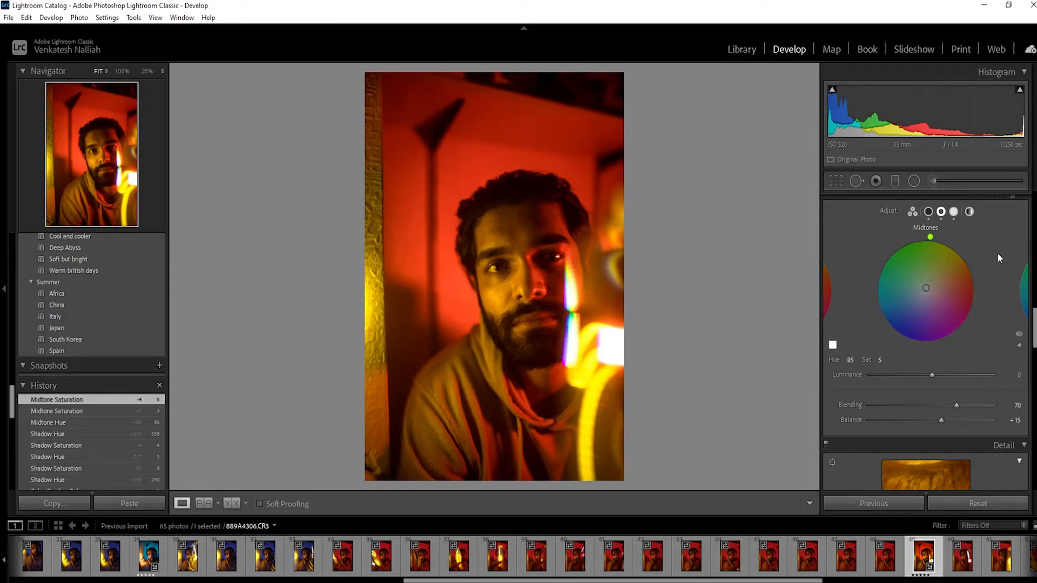
Compare the portrait with Color Grading disabled and enabled, leaving it enabled
{"action": "scroll", "coordinate": [837, 252], "scroll_direction": "up", "scroll_amount": 2}
{"action": "left_click", "coordinate": [826, 246]}
{"action": "left_click", "coordinate": [826, 246]}
{"action": "left_click", "coordinate": [826, 246]}
{"action": "left_click", "coordinate": [825, 246]}
Set the sharpening amount to 0 and enable chromatic aberration removal
{"action": "left_click_drag", "start_coordinate": [1034, 325], "coordinate": [1034, 368]}
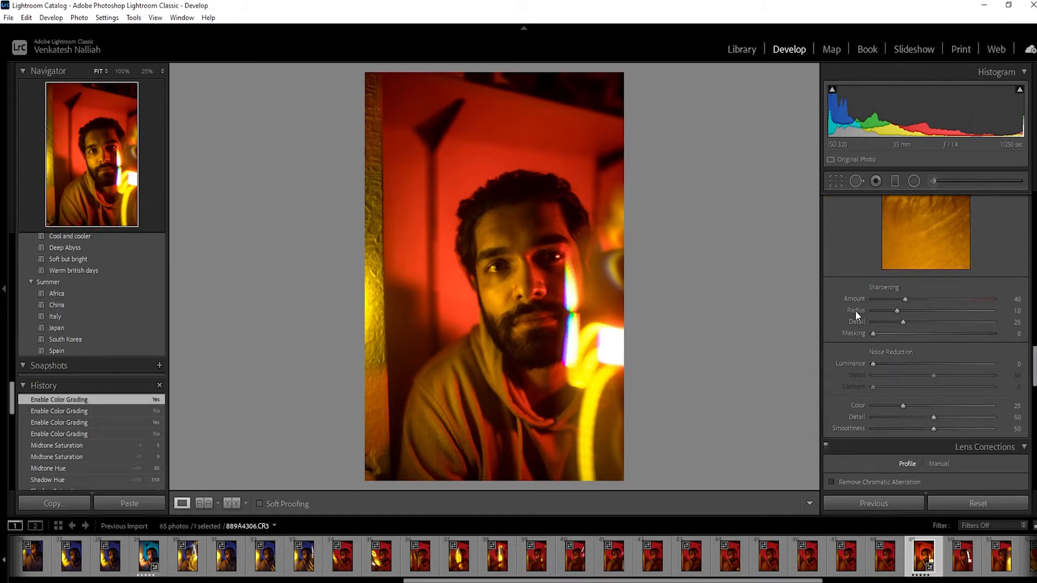
{"action": "left_click_drag", "start_coordinate": [906, 298], "coordinate": [634, 308]}
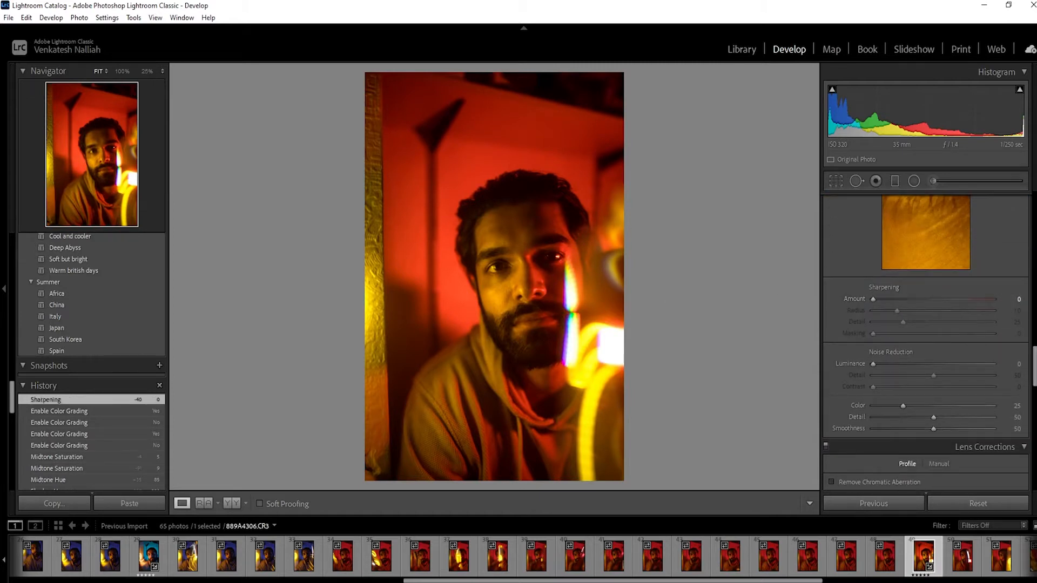
{"action": "scroll", "coordinate": [906, 357], "scroll_direction": "down", "scroll_amount": 3}
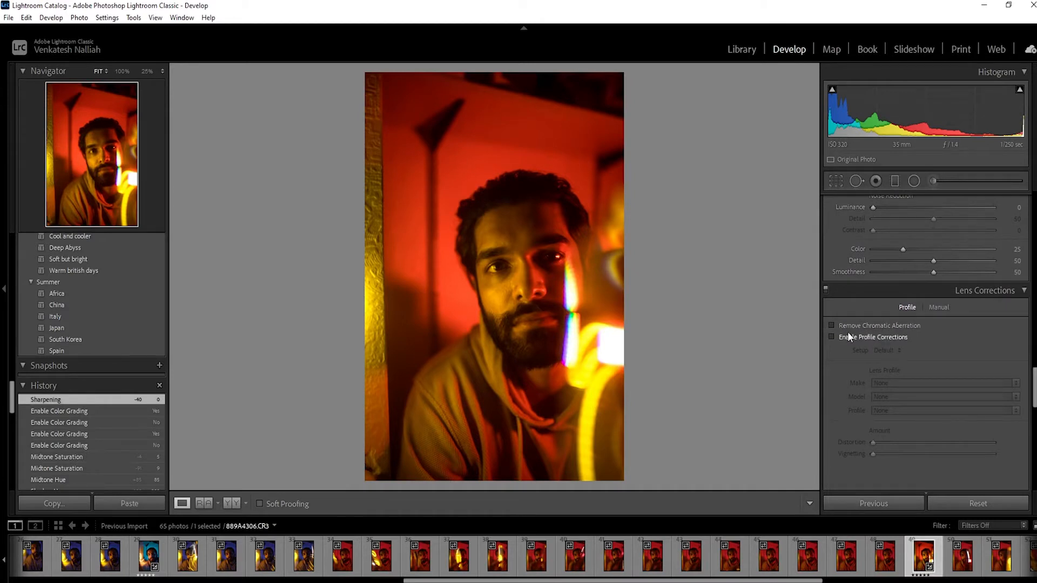
{"action": "left_click", "coordinate": [852, 324]}
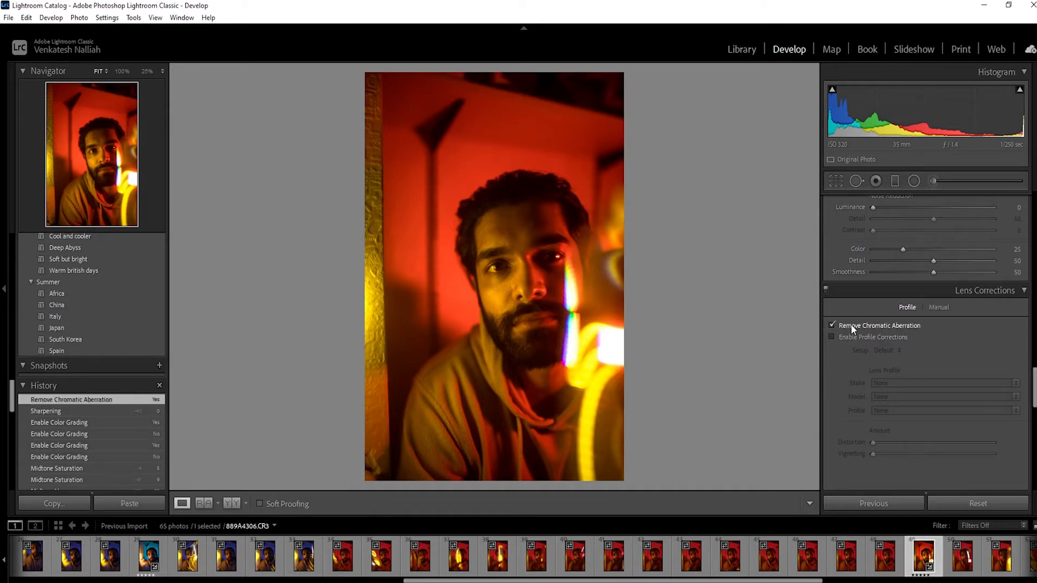
Compare the portrait with lens profile corrections enabled and disabled, leaving them disabled
{"action": "left_click", "coordinate": [855, 337]}
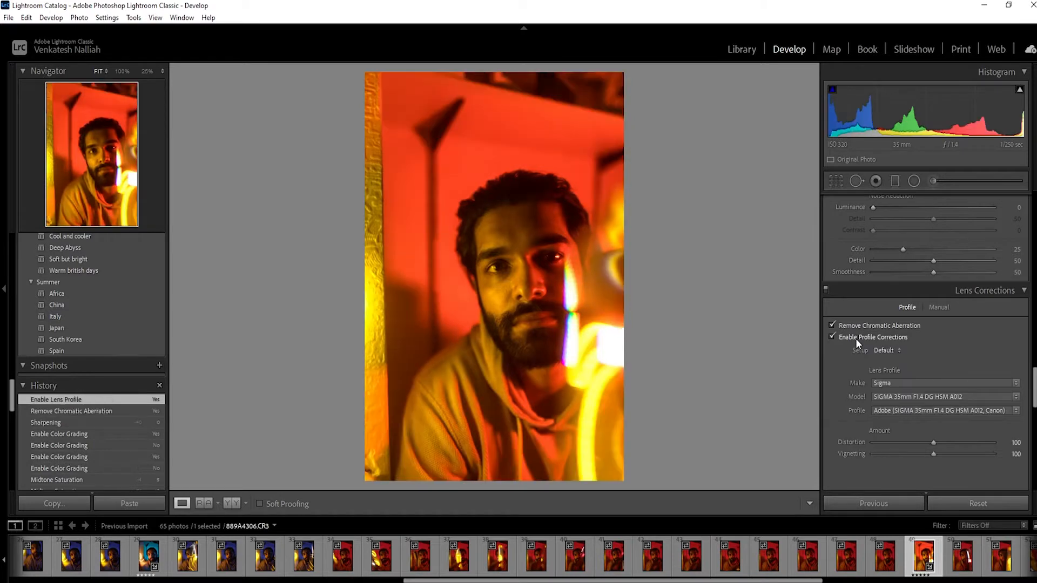
{"action": "left_click", "coordinate": [832, 338]}
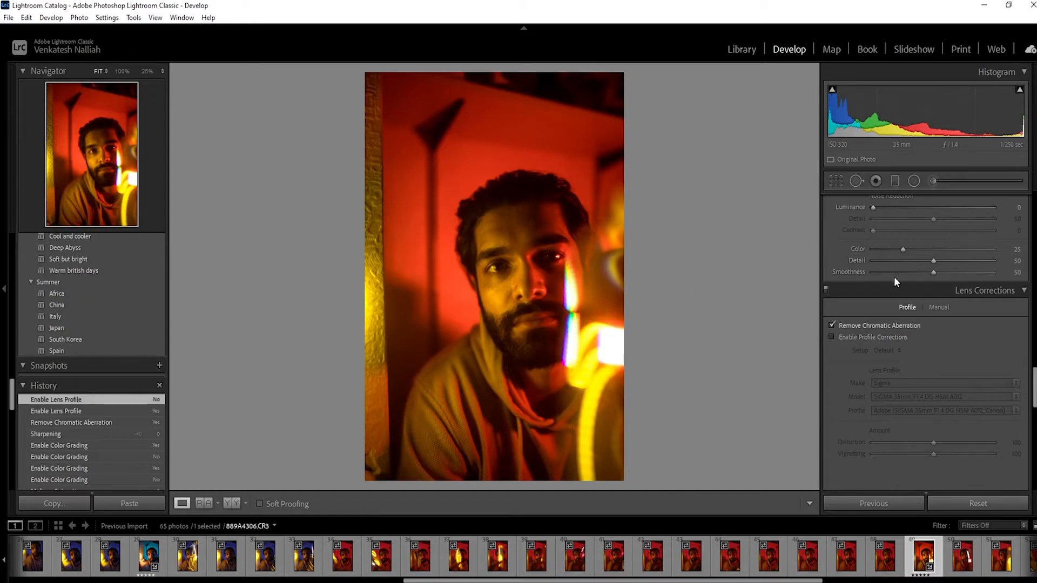
{"action": "left_click", "coordinate": [863, 338]}
{"action": "left_click", "coordinate": [863, 337]}
Calibrate shadow tint to +20, red primary to hue +10, saturation -11, green to hue +10, saturation +38, and blue to hue -16, saturation +8
{"action": "left_click_drag", "start_coordinate": [1033, 397], "coordinate": [1034, 478]}
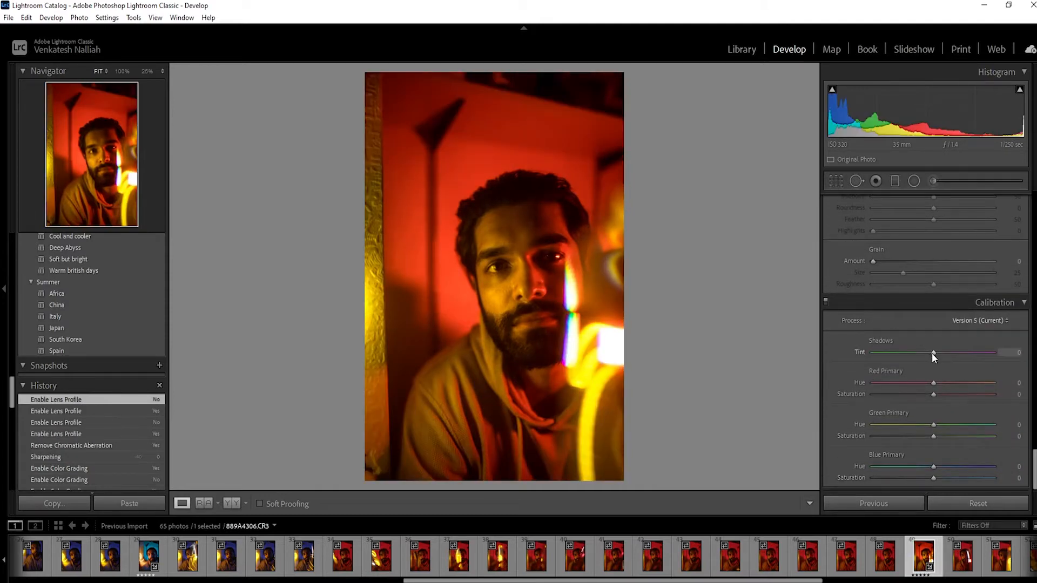
{"action": "left_click_drag", "start_coordinate": [935, 353], "coordinate": [921, 393]}
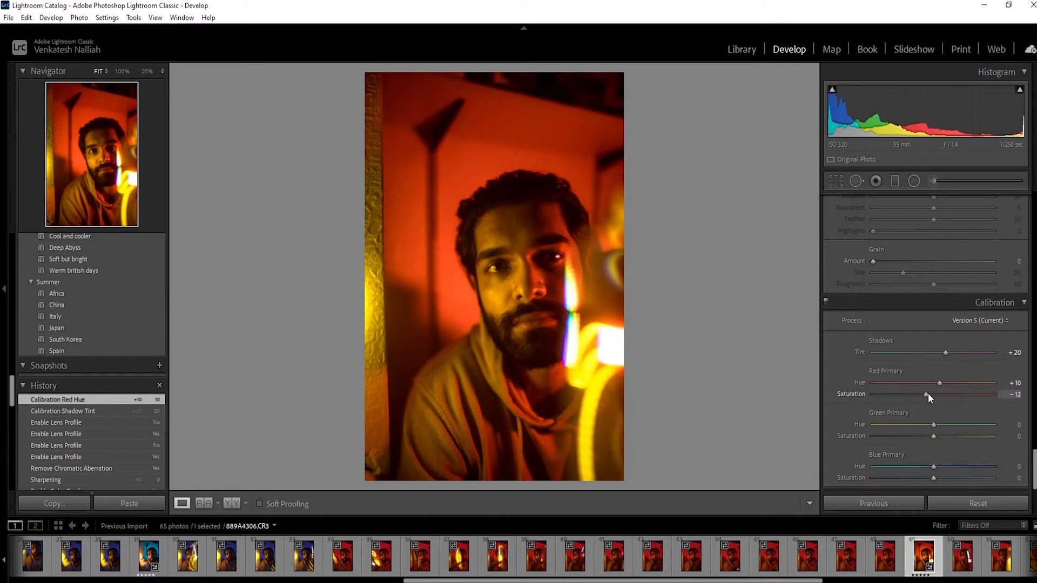
{"action": "left_click_drag", "start_coordinate": [928, 393], "coordinate": [938, 479]}
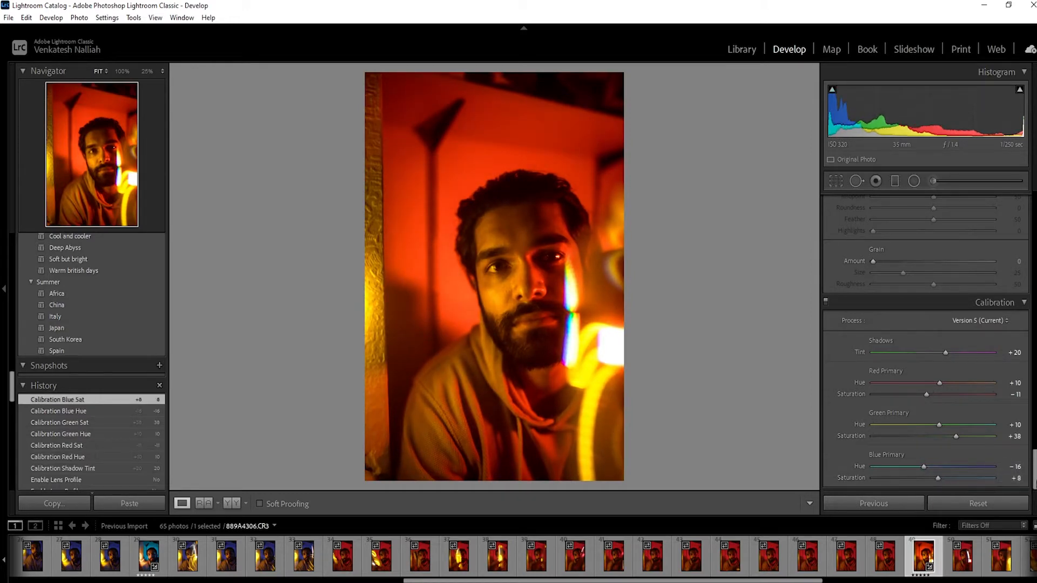
Show the original and graded portrait in a side-by-side before and after comparison
{"action": "key", "text": "F8"}
{"action": "key", "text": "F8"}
{"action": "left_click", "coordinate": [232, 504]}
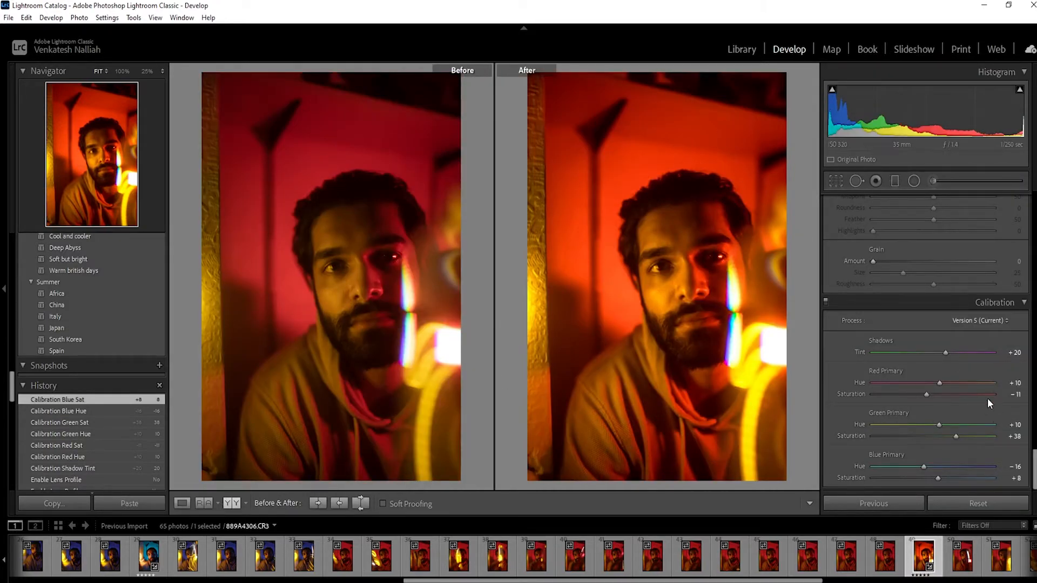
Shift the HSL hues to red +37, orange +17, yellow +30 and green +20
{"action": "scroll", "coordinate": [987, 397], "scroll_direction": "up", "scroll_amount": 15}
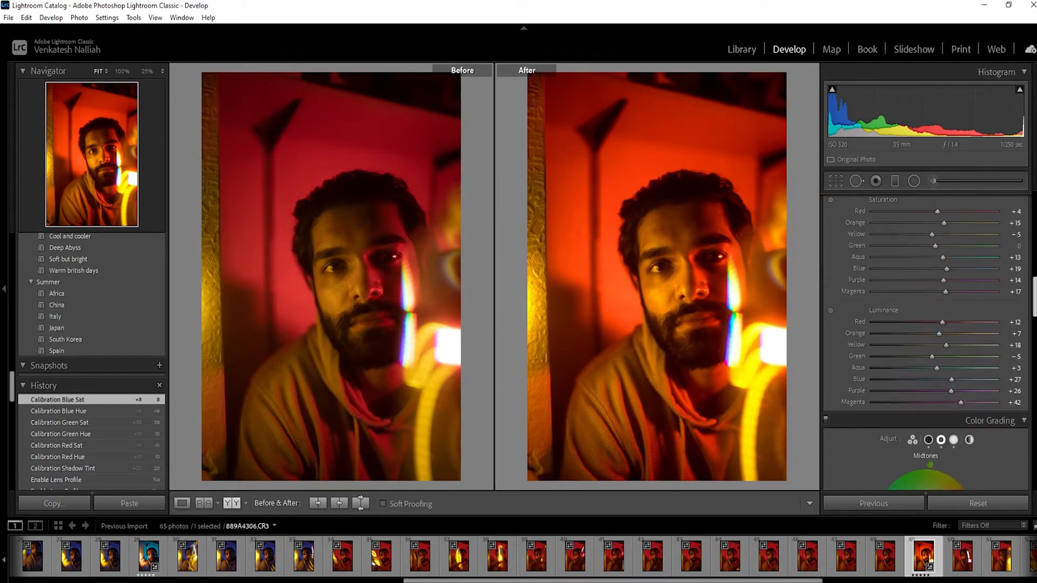
{"action": "scroll", "coordinate": [926, 343], "scroll_direction": "up", "scroll_amount": 5}
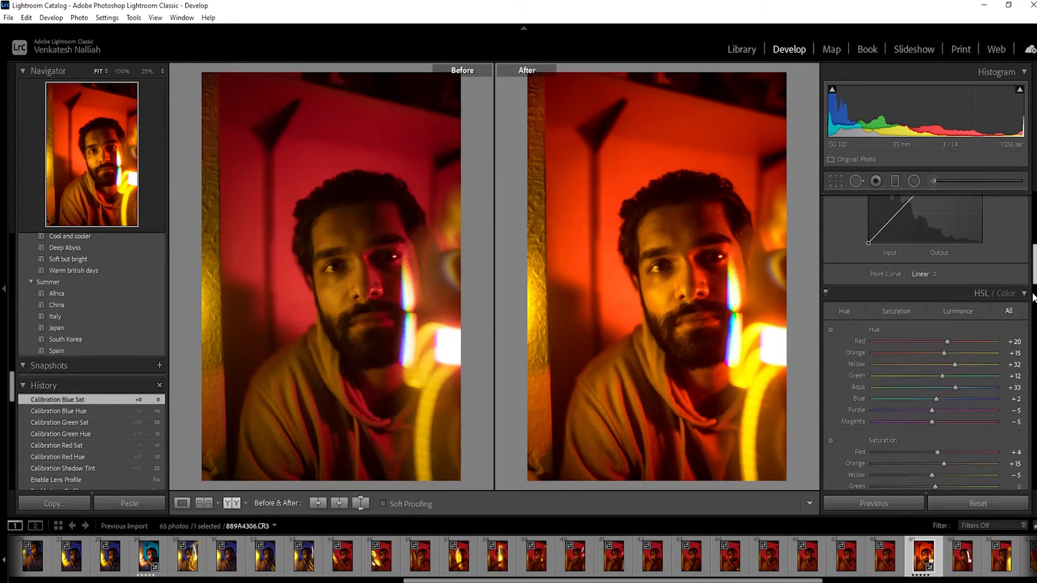
{"action": "mouse_move", "coordinate": [946, 342]}
{"action": "left_mouse_down"}
{"action": "mouse_move", "coordinate": [965, 347]}
{"action": "mouse_move", "coordinate": [936, 356]}
{"action": "mouse_move", "coordinate": [944, 355]}
{"action": "left_mouse_up"}
{"action": "left_click_drag", "start_coordinate": [954, 365], "coordinate": [947, 375]}
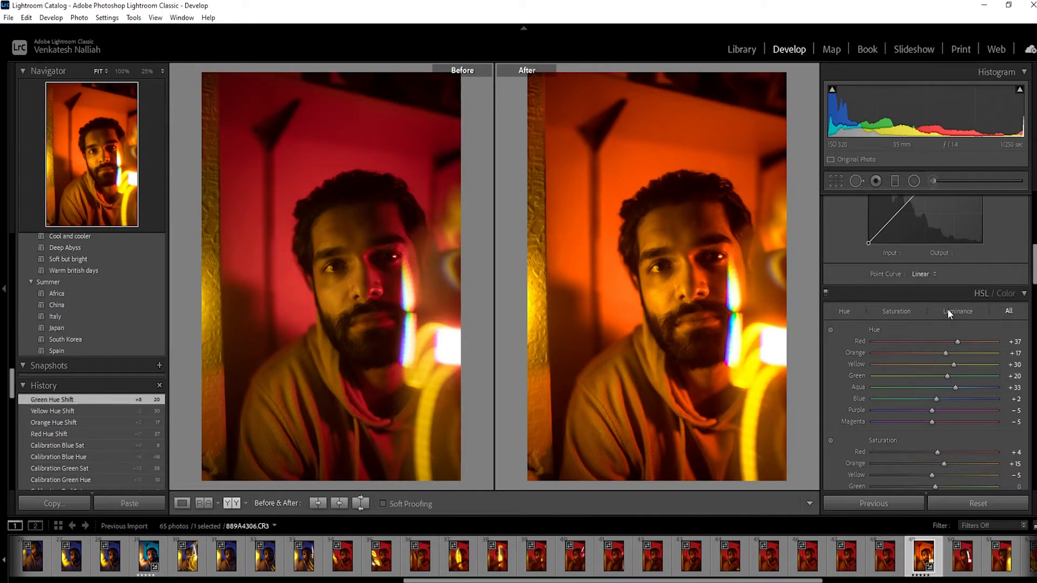
Raise the hue of the man's skin with the targeted adjustment tool to red +43 and orange +20
{"action": "left_click", "coordinate": [831, 330]}
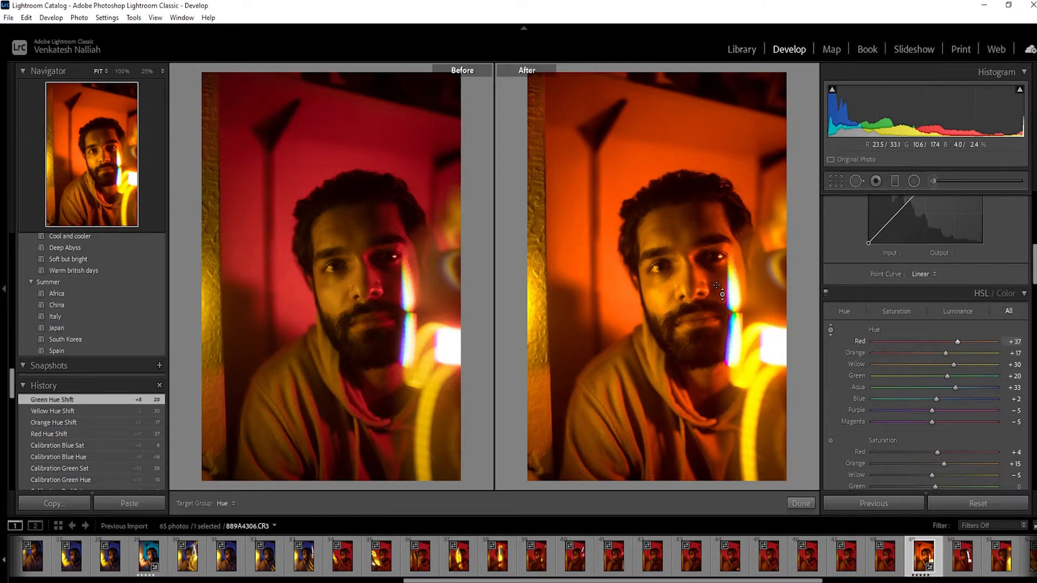
{"action": "left_click_drag", "start_coordinate": [670, 238], "coordinate": [670, 231]}
{"action": "left_click_drag", "start_coordinate": [669, 231], "coordinate": [670, 230]}
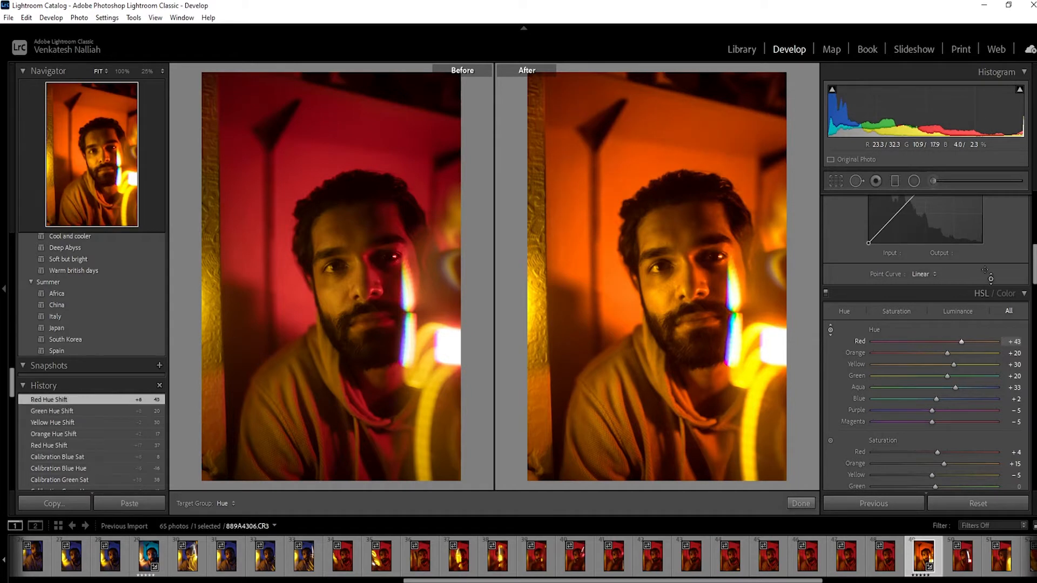
Review the HSL sliders and compare the portrait with the HSL adjustments disabled and enabled, leaving them enabled
{"action": "scroll", "coordinate": [926, 343], "scroll_direction": "down", "scroll_amount": 3}
{"action": "scroll", "coordinate": [925, 330], "scroll_direction": "down", "scroll_amount": 1}
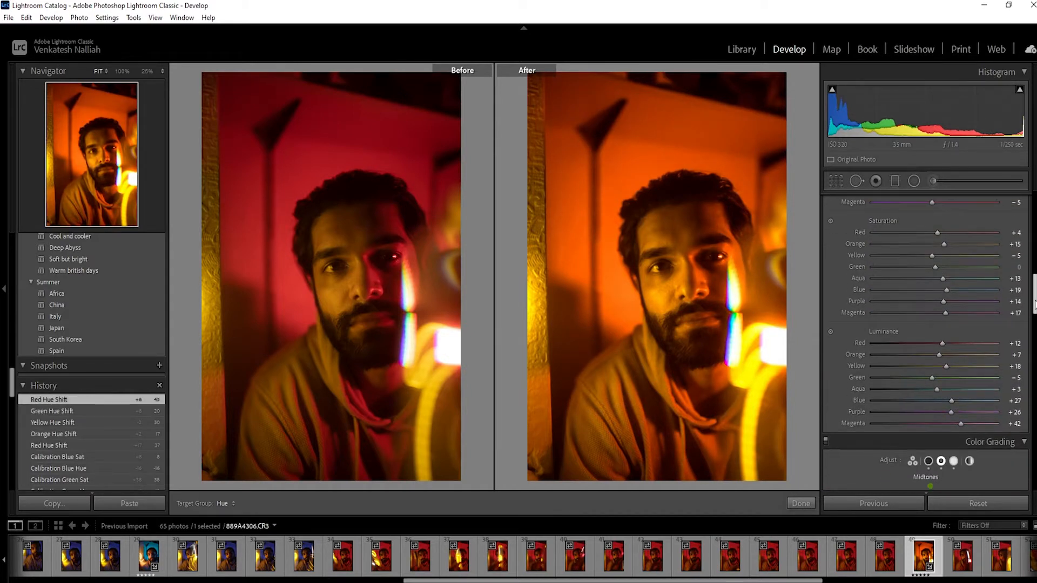
{"action": "scroll", "coordinate": [880, 235], "scroll_direction": "up", "scroll_amount": 4}
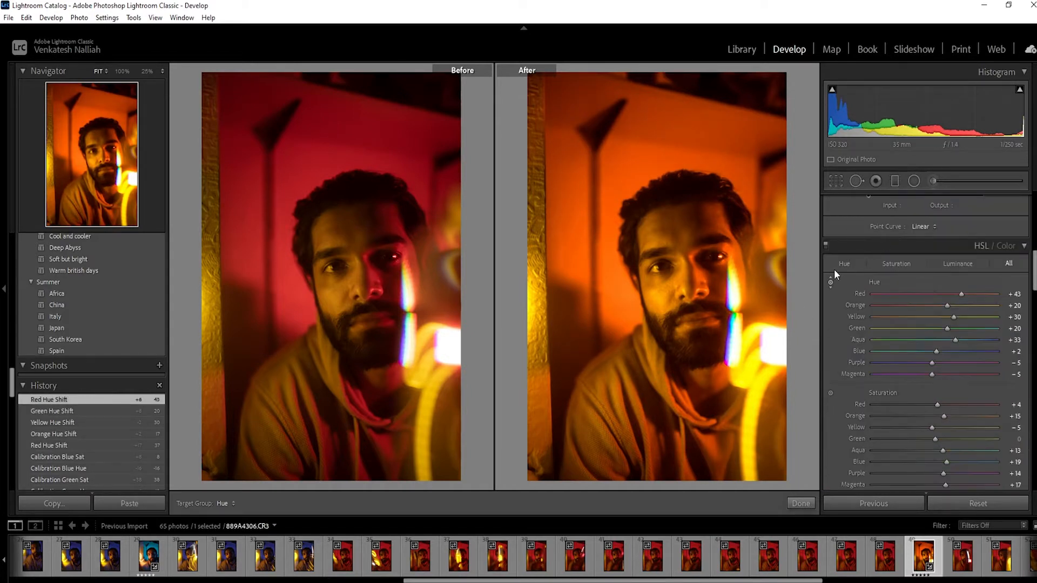
{"action": "left_click", "coordinate": [826, 247]}
{"action": "left_click", "coordinate": [826, 247]}
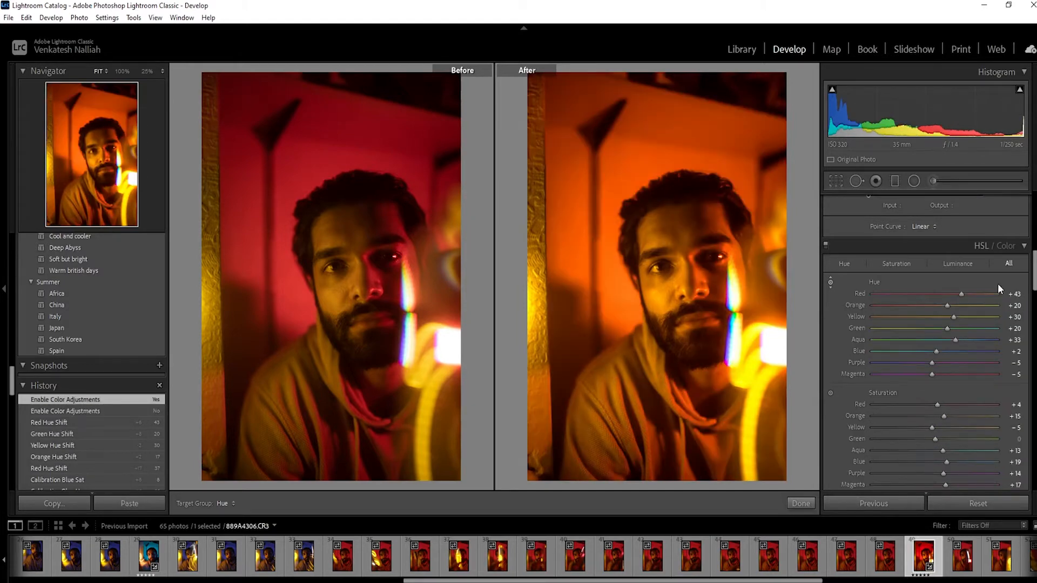
Set the HSL luminance to red +17 and yellow +15, and fine-tune the orange luminance
{"action": "scroll", "coordinate": [864, 270], "scroll_direction": "down", "scroll_amount": 5}
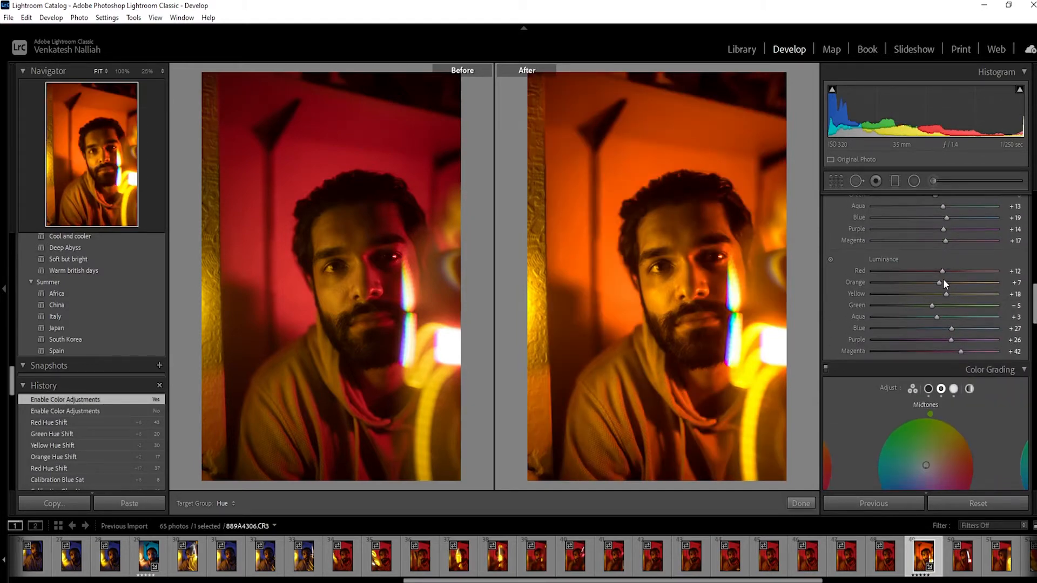
{"action": "left_click_drag", "start_coordinate": [942, 274], "coordinate": [948, 294]}
Set the portrait's exposure to +0.05
{"action": "scroll", "coordinate": [945, 313], "scroll_direction": "up", "scroll_amount": 10}
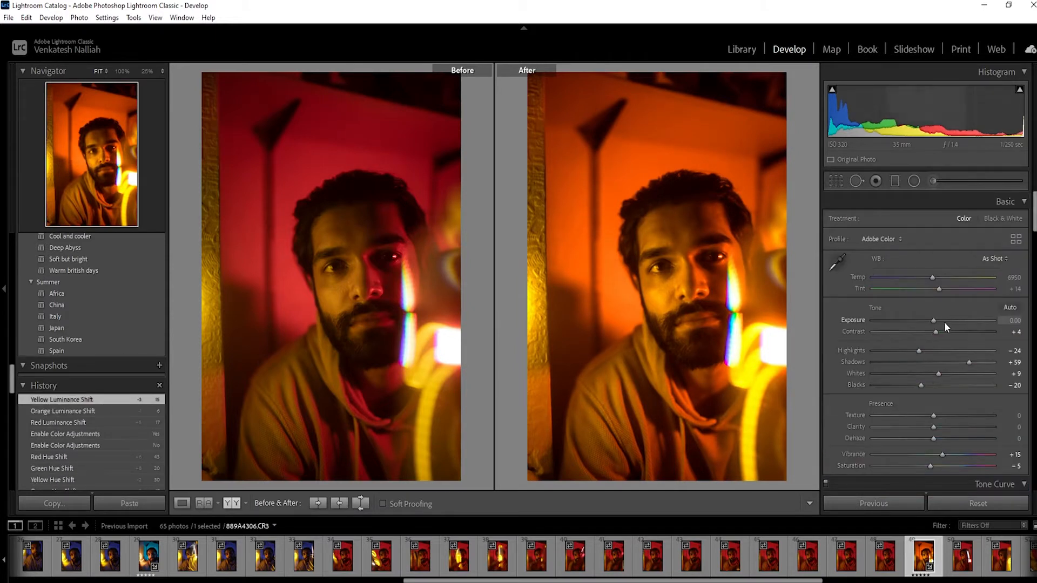
{"action": "left_click_drag", "start_coordinate": [934, 321], "coordinate": [935, 322]}
{"action": "left_click", "coordinate": [1010, 320]}
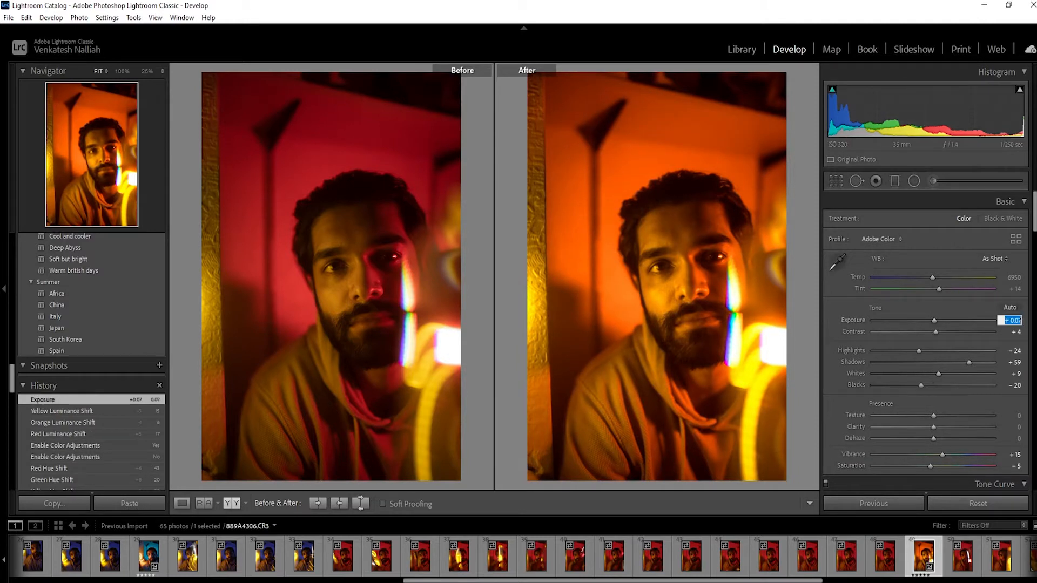
{"action": "type", "text": "0"}
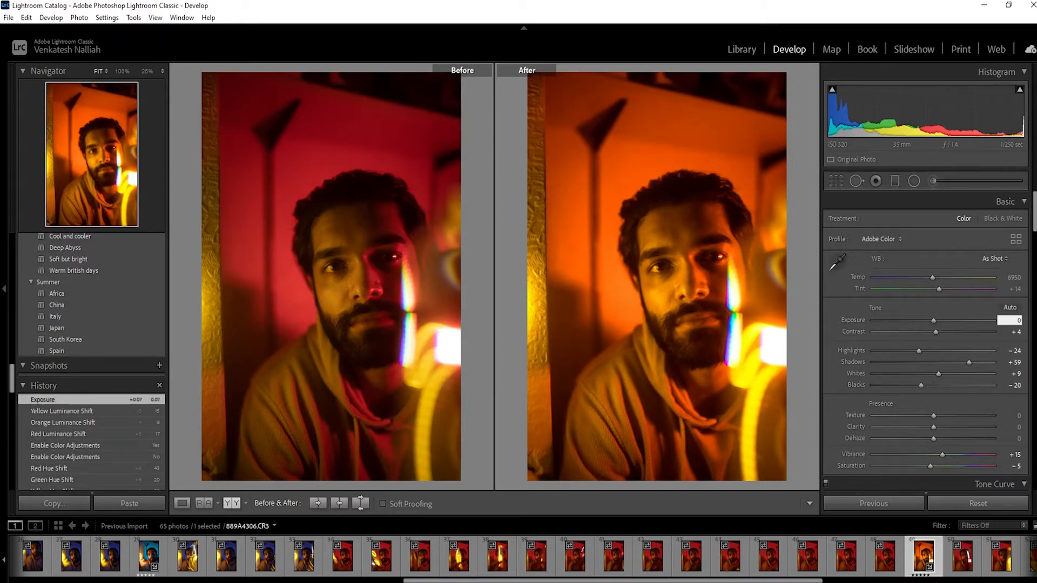
{"action": "type", "text": ".05"}
{"action": "key", "text": "Return"}
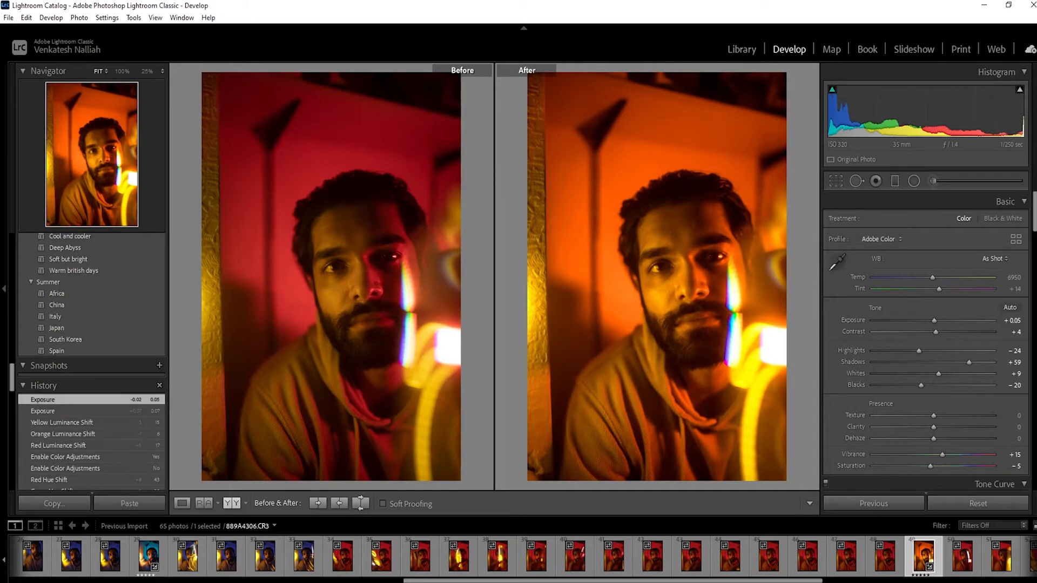
Set the portrait's blacks to -15, shadows to +70 and highlights to -14
{"action": "mouse_move", "coordinate": [922, 387]}
{"action": "left_mouse_down"}
{"action": "mouse_move", "coordinate": [939, 388]}
{"action": "mouse_move", "coordinate": [931, 396]}
{"action": "left_mouse_up"}
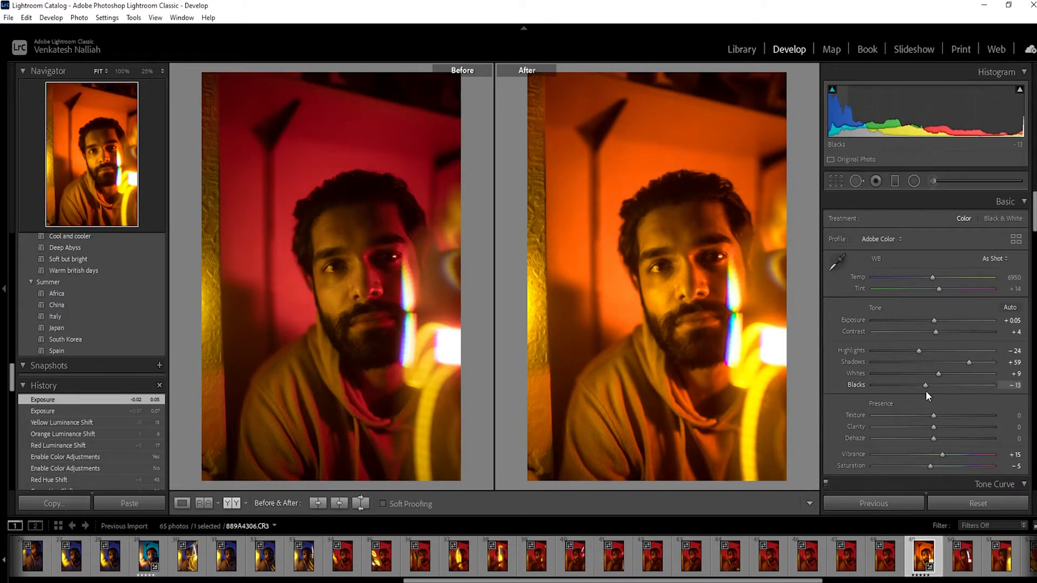
{"action": "left_click_drag", "start_coordinate": [968, 362], "coordinate": [929, 351]}
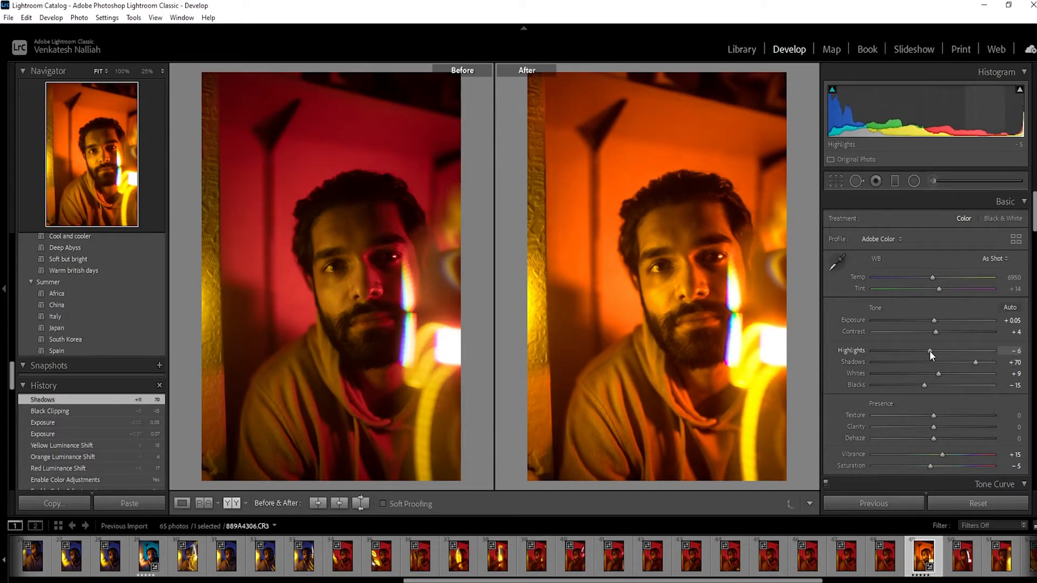
{"action": "left_click_drag", "start_coordinate": [925, 351], "coordinate": [925, 352]}
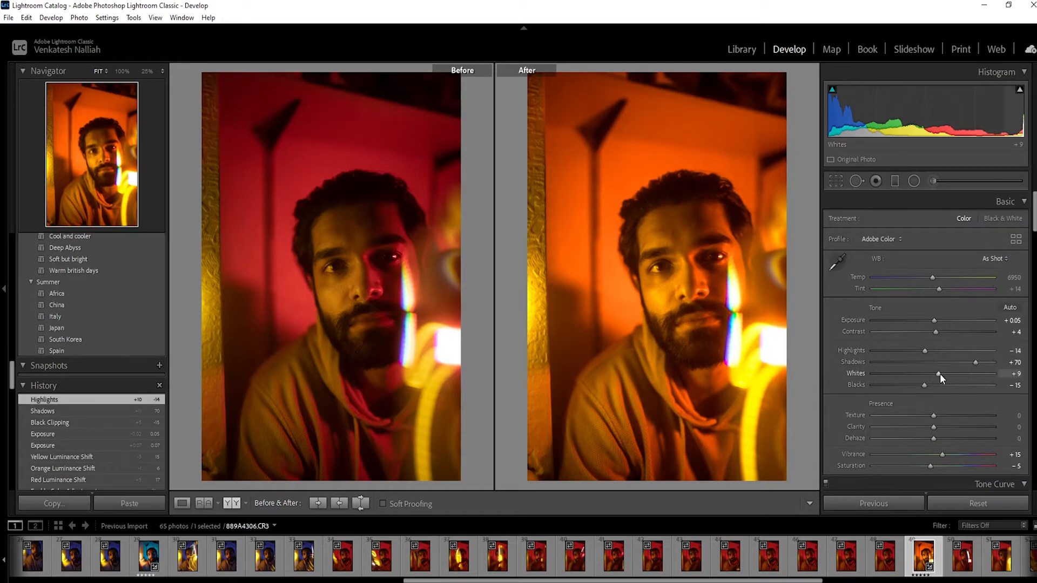
Fine-tune the orange portrait's whites, highlights and shadows
{"action": "left_click_drag", "start_coordinate": [928, 375], "coordinate": [926, 374]}
{"action": "left_click_drag", "start_coordinate": [924, 351], "coordinate": [909, 358]}
{"action": "left_click", "coordinate": [967, 363]}
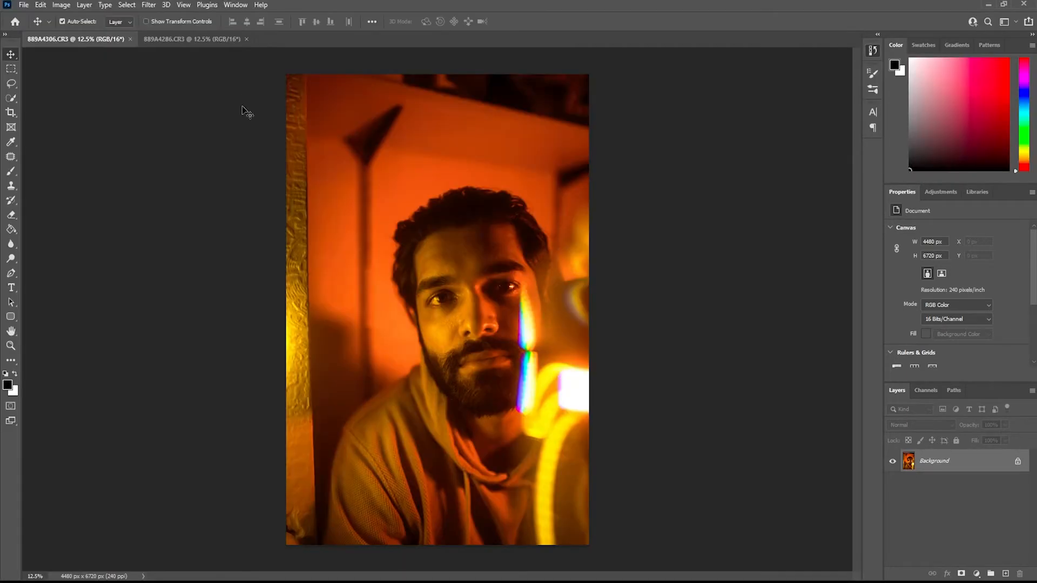
Switch to Photoshop and duplicate the Background layer in both 889A4306.CR3 and 889A4286.CR3
{"action": "left_click", "coordinate": [189, 37]}
{"action": "left_click", "coordinate": [121, 37]}
{"action": "key", "text": "ctrl+shift+a"}
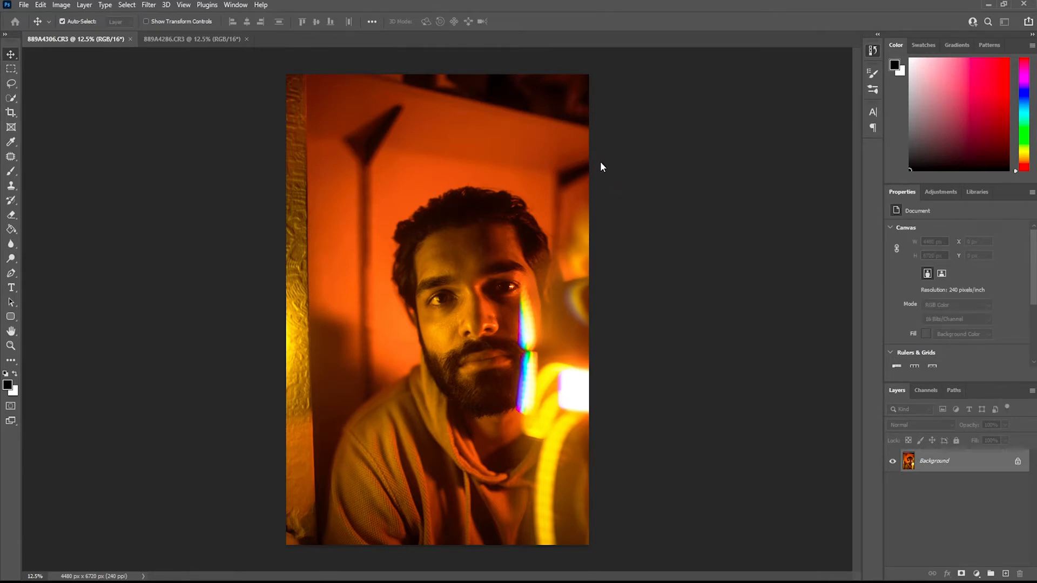
{"action": "key", "text": "ctrl+j"}
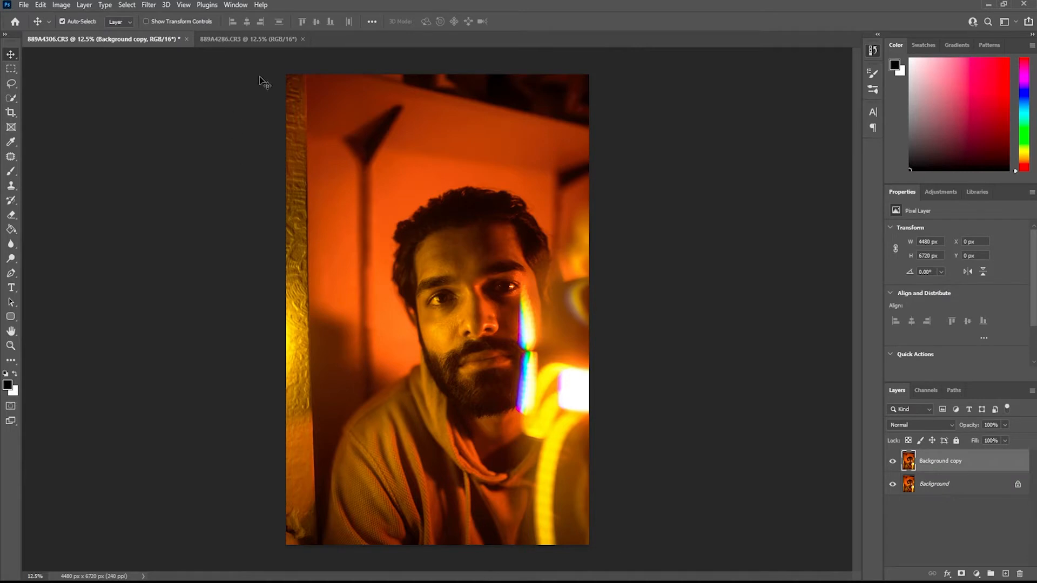
{"action": "left_click", "coordinate": [262, 39]}
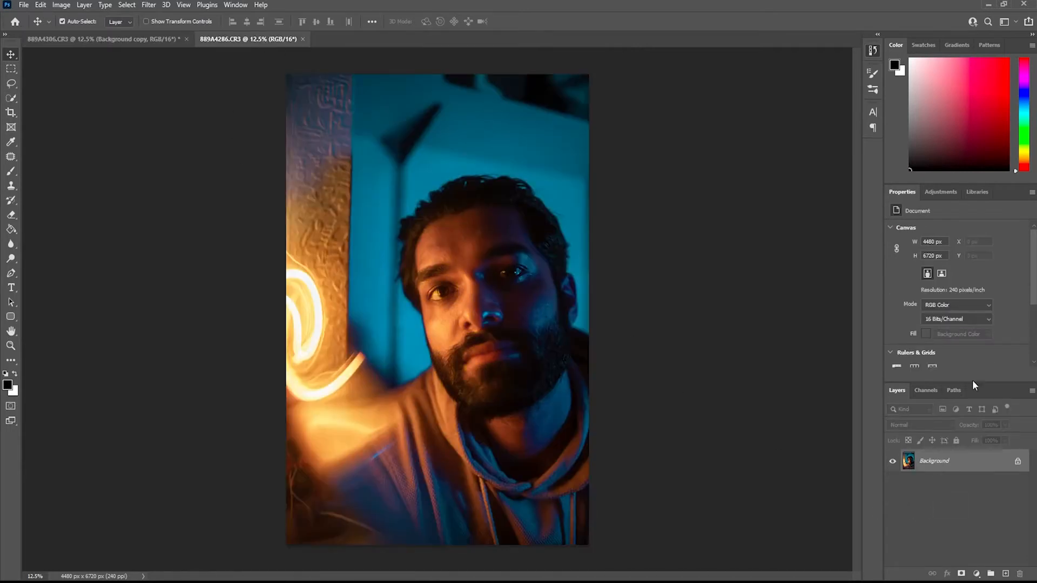
{"action": "key", "text": "ctrl+j"}
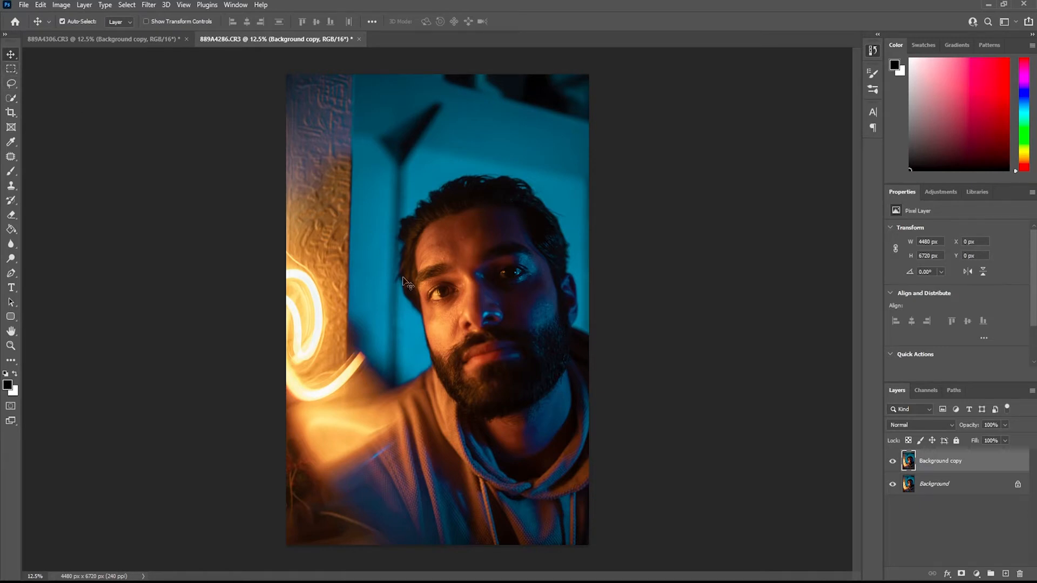
Select the blue portrait's left part over its full height, about 2808 px wide to mid-face, and mask the duplicated layer to it
{"action": "scroll", "coordinate": [465, 324], "scroll_direction": "up", "scroll_amount": 3}
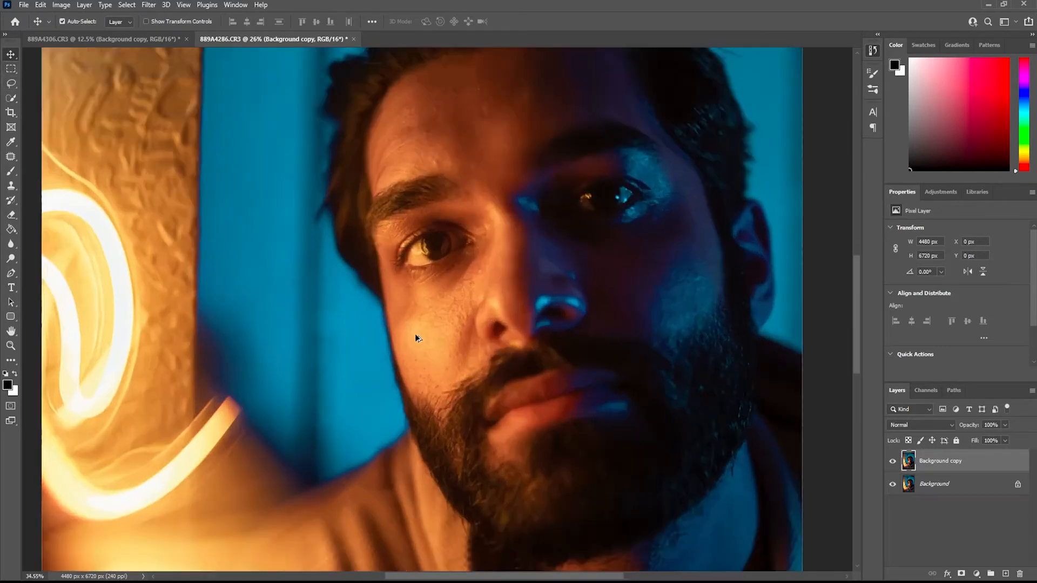
{"action": "scroll", "coordinate": [278, 346], "scroll_direction": "up", "scroll_amount": 2}
{"action": "left_click_drag", "start_coordinate": [317, 308], "coordinate": [434, 405]}
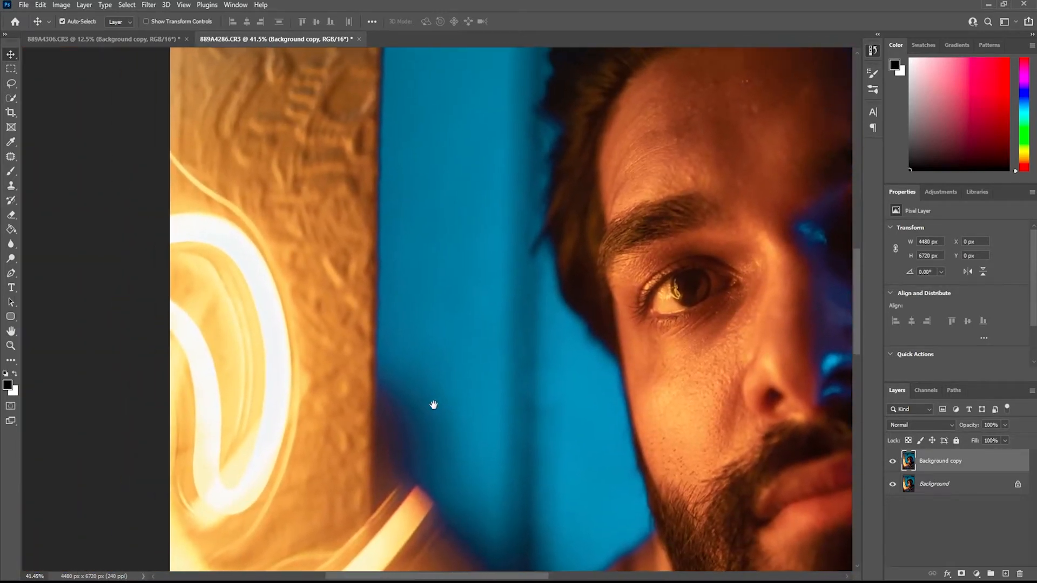
{"action": "scroll", "coordinate": [434, 405], "scroll_direction": "down", "scroll_amount": 4}
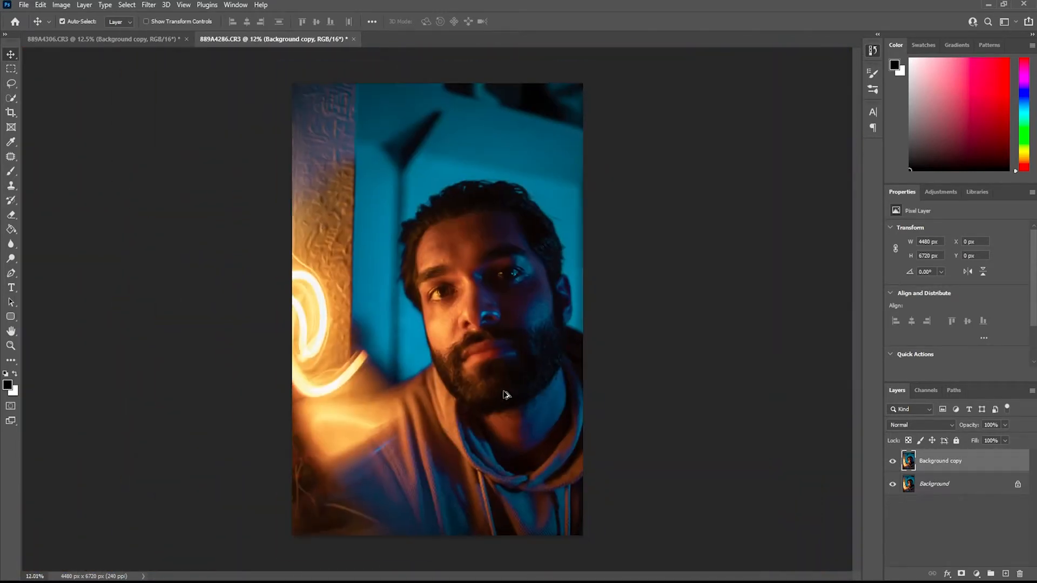
{"action": "scroll", "coordinate": [506, 395], "scroll_direction": "up", "scroll_amount": 1}
{"action": "left_click", "coordinate": [11, 69]}
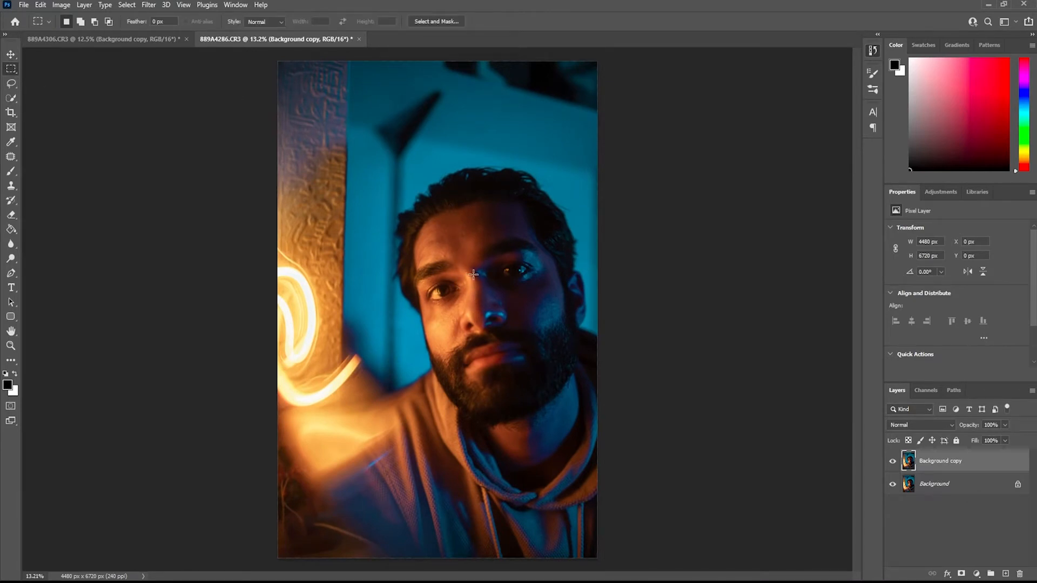
{"action": "left_click_drag", "start_coordinate": [473, 274], "coordinate": [274, 59]}
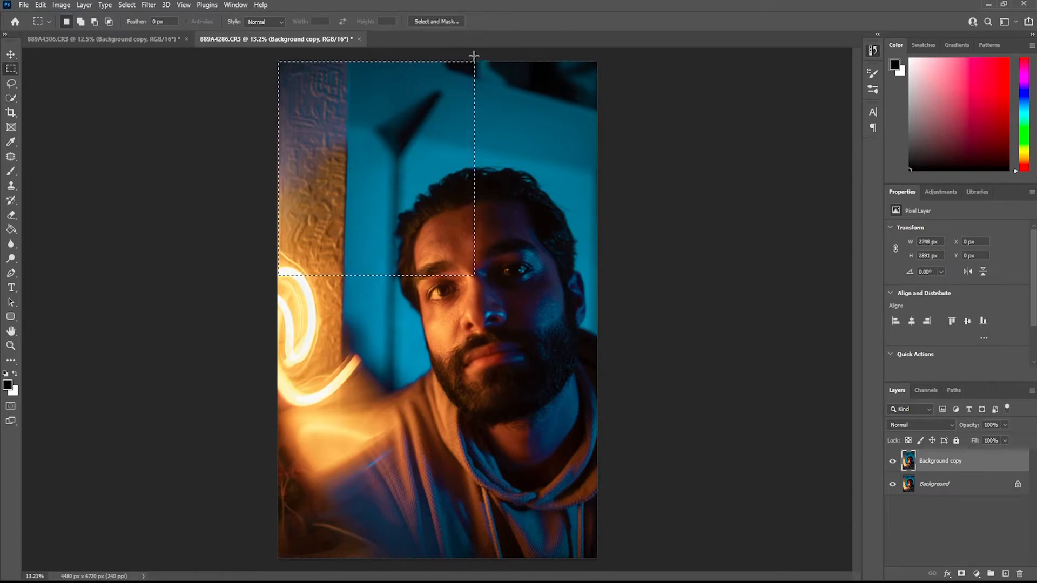
{"action": "left_click_drag", "start_coordinate": [474, 56], "coordinate": [254, 568]}
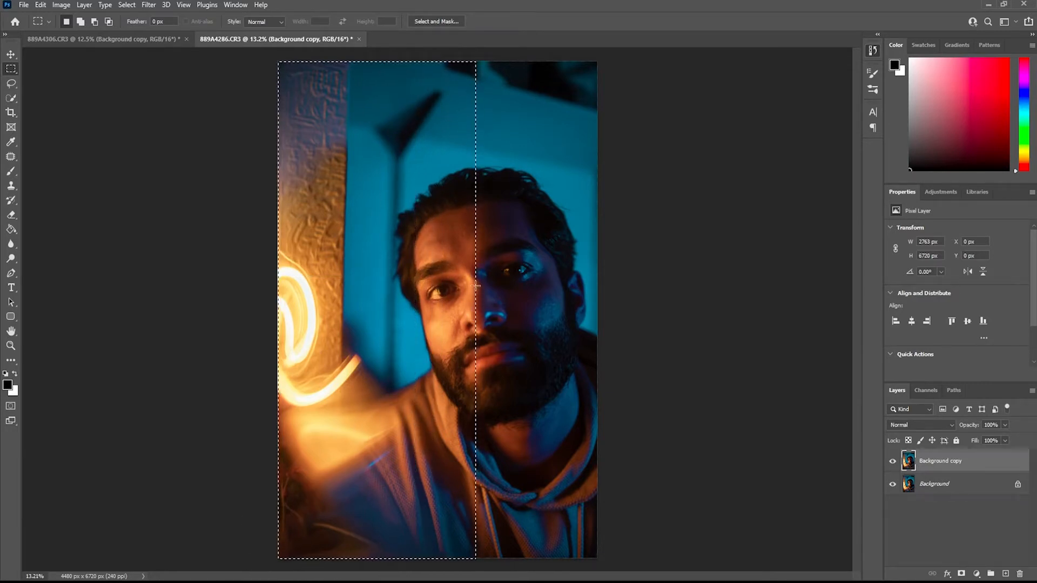
{"action": "left_click_drag", "start_coordinate": [474, 56], "coordinate": [274, 567]}
{"action": "left_click_drag", "start_coordinate": [474, 57], "coordinate": [172, 544]}
{"action": "left_click", "coordinate": [476, 58]}
{"action": "left_click_drag", "start_coordinate": [475, 58], "coordinate": [353, 550]}
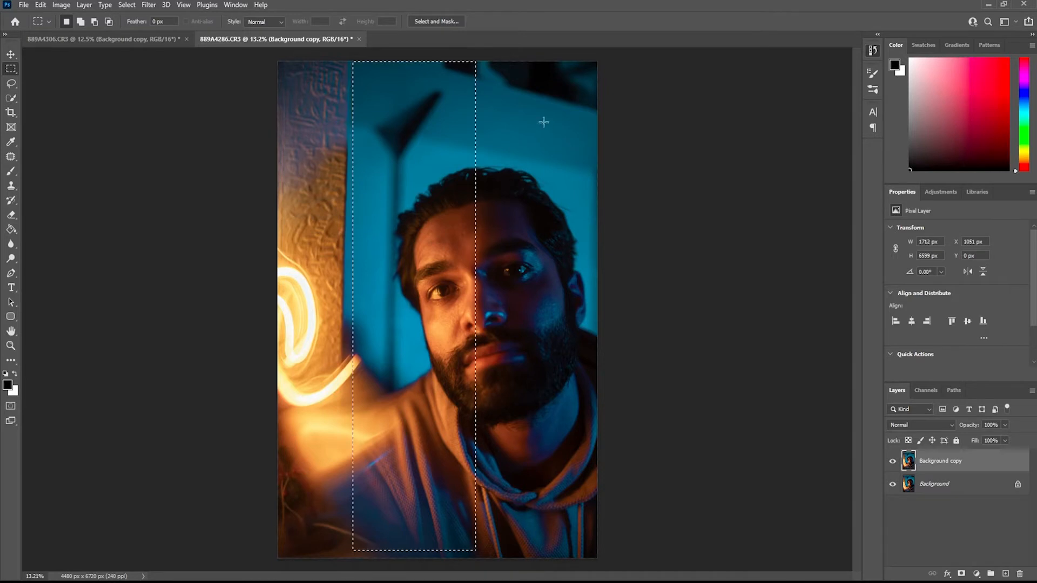
{"action": "left_click_drag", "start_coordinate": [479, 57], "coordinate": [176, 577]}
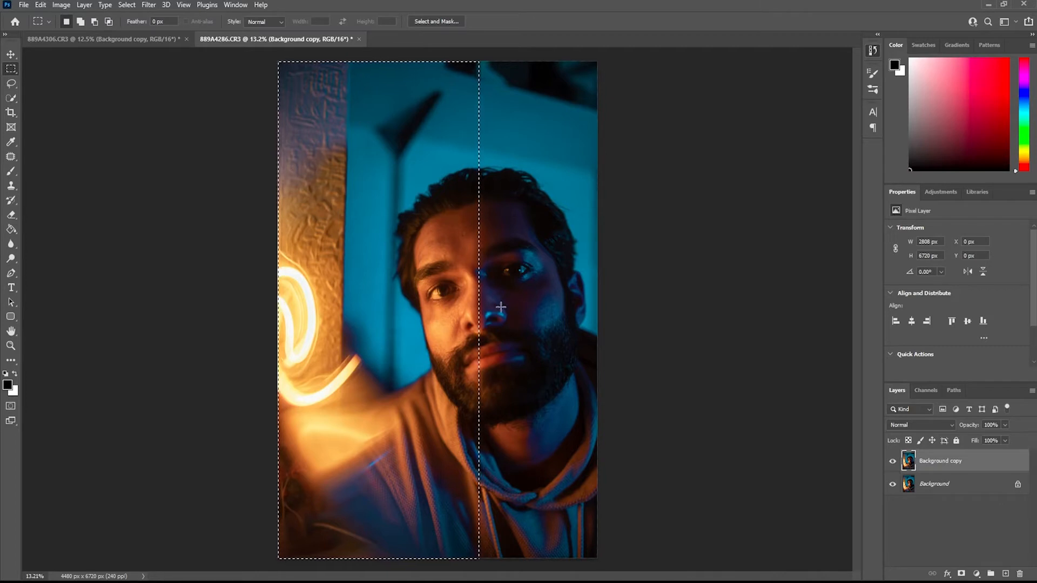
{"action": "left_click", "coordinate": [962, 575]}
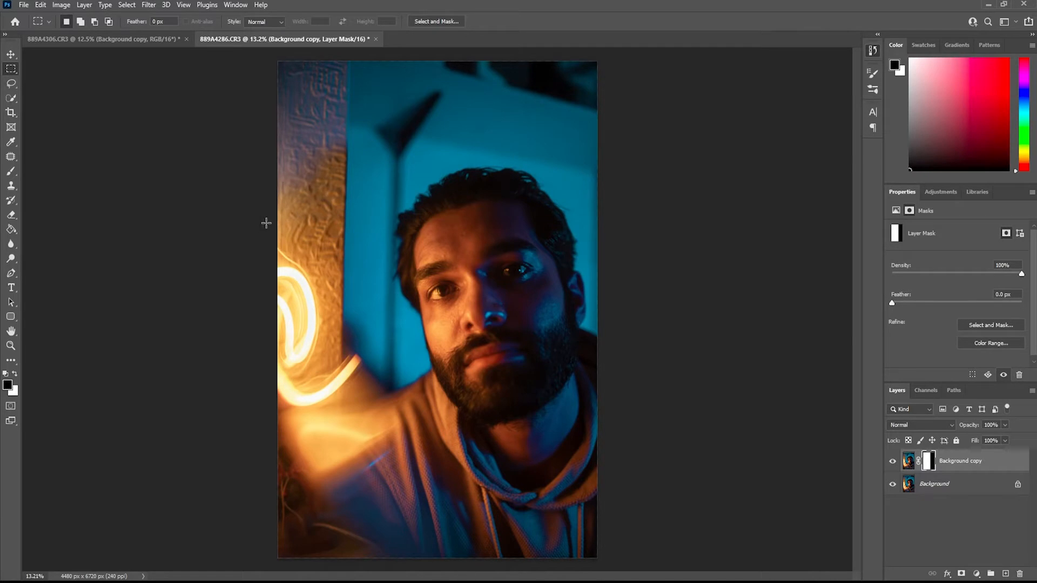
{"action": "left_click", "coordinate": [908, 462]}
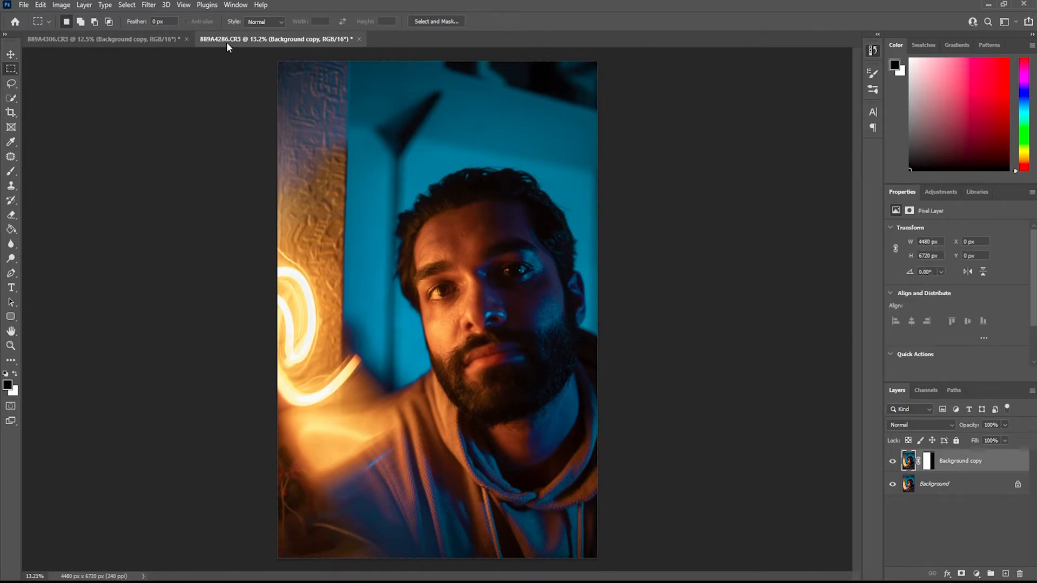
Copy the orange portrait layer from 889A4306.CR3 into 889A4286.CR3, place it below the masked layer and align its face with the blue half
{"action": "left_click", "coordinate": [108, 37]}
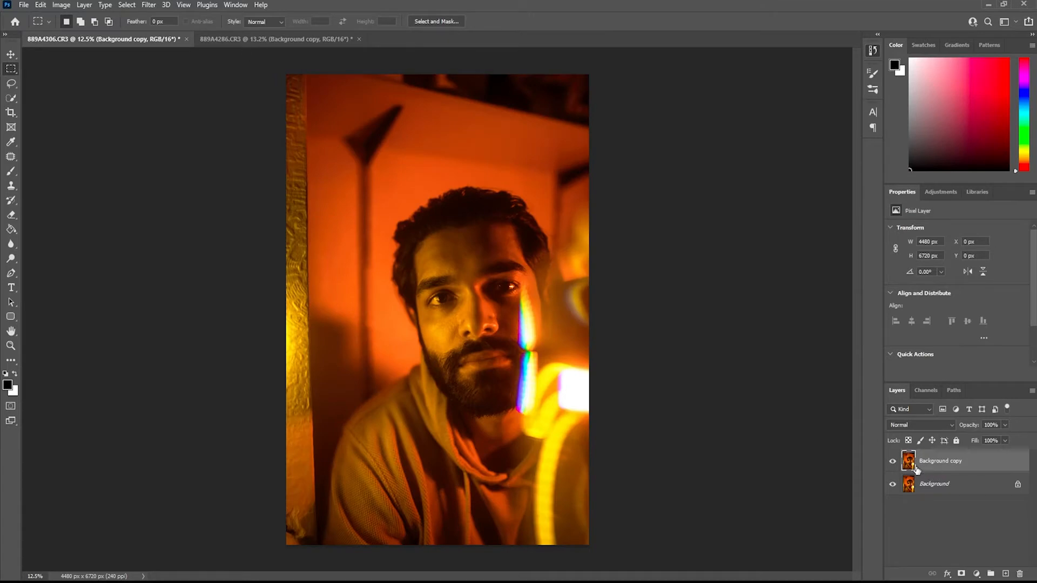
{"action": "left_click", "coordinate": [12, 54]}
{"action": "left_click_drag", "start_coordinate": [497, 330], "coordinate": [328, 39]}
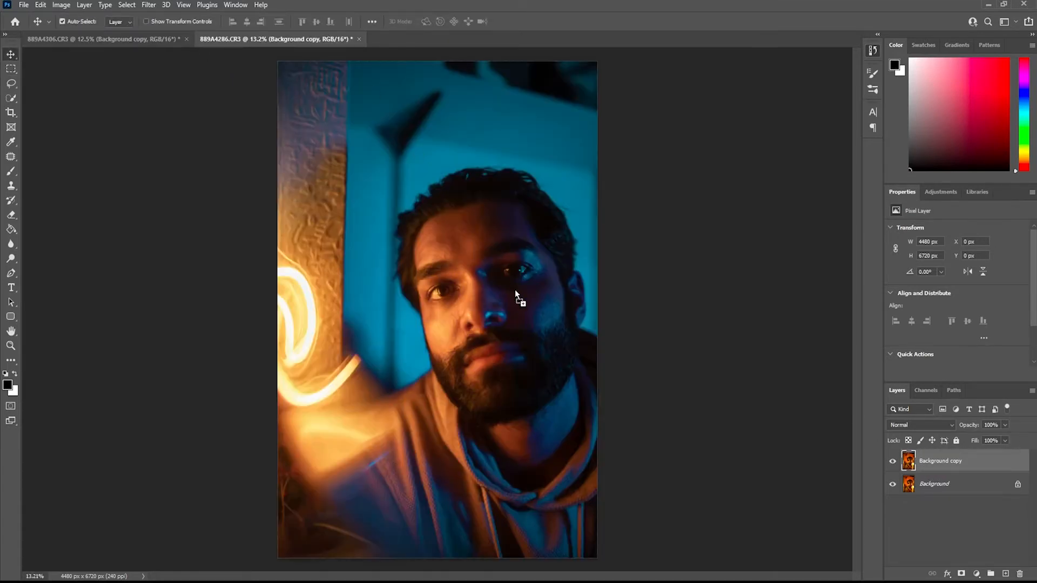
{"action": "left_click_drag", "start_coordinate": [510, 274], "coordinate": [532, 333]}
{"action": "left_click_drag", "start_coordinate": [936, 468], "coordinate": [935, 495]}
{"action": "left_click_drag", "start_coordinate": [542, 331], "coordinate": [445, 299]}
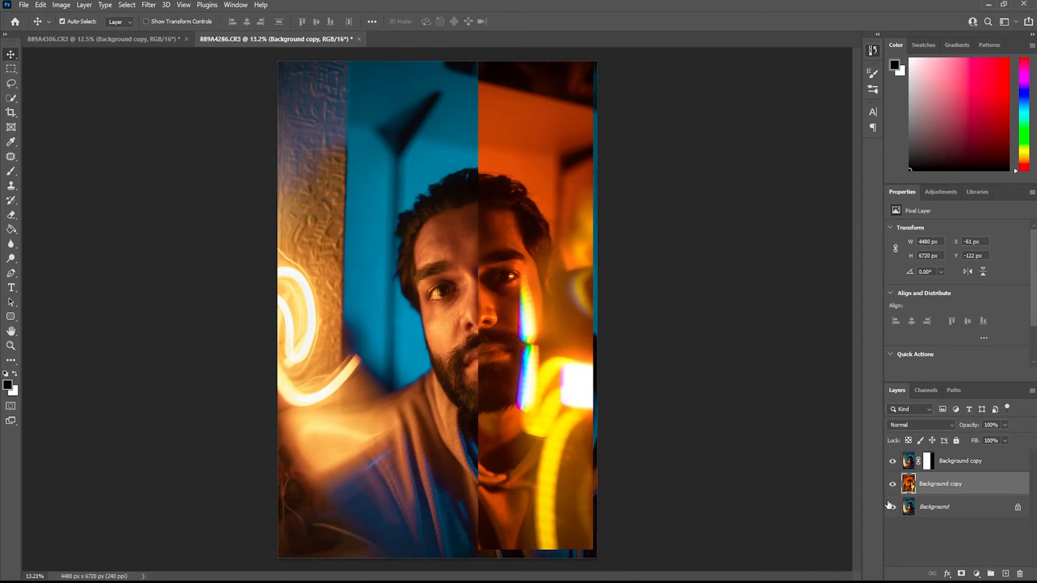
Convert both Background copy layers to smart objects and hide the original Background layer
{"action": "left_click", "coordinate": [913, 460]}
{"action": "left_click", "coordinate": [911, 486]}
{"action": "left_click", "coordinate": [912, 461]}
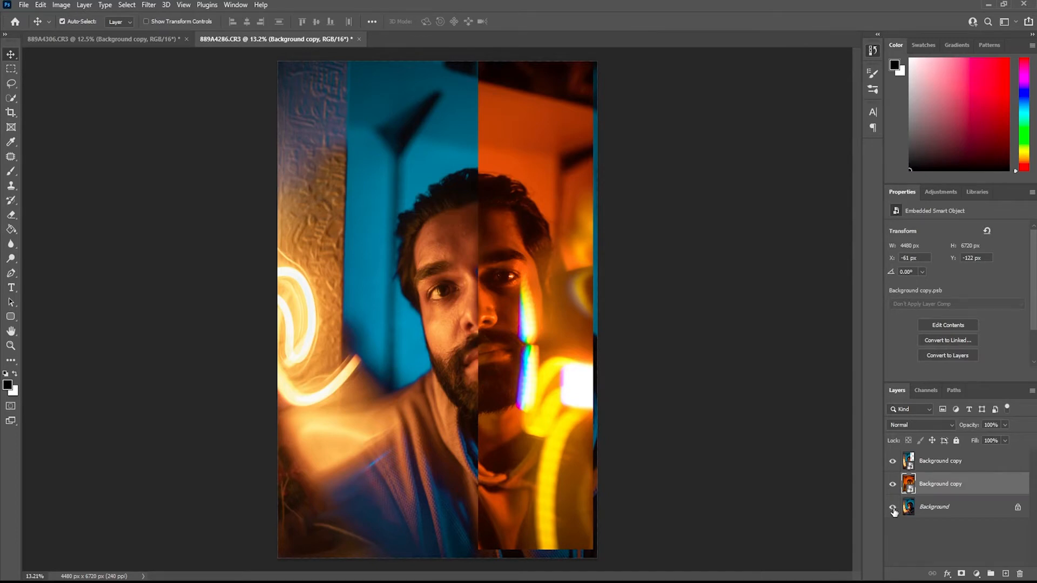
{"action": "left_click", "coordinate": [892, 509]}
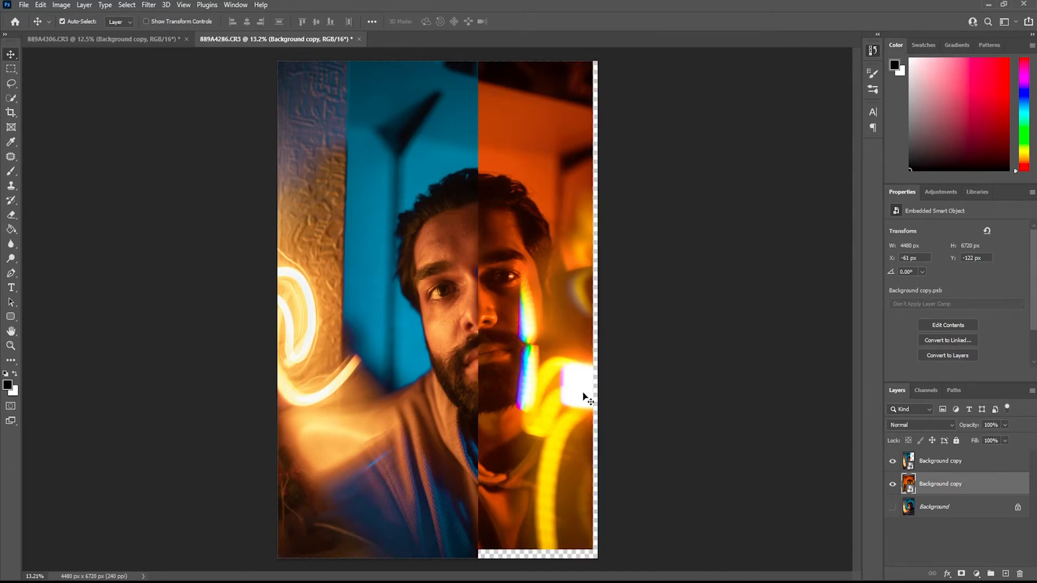
Move the orange portrait layer to about X 0 px, Y -129 px to close the gap along the image's right edge
{"action": "left_click_drag", "start_coordinate": [545, 314], "coordinate": [554, 317]}
{"action": "scroll", "coordinate": [548, 326], "scroll_direction": "up", "scroll_amount": 4}
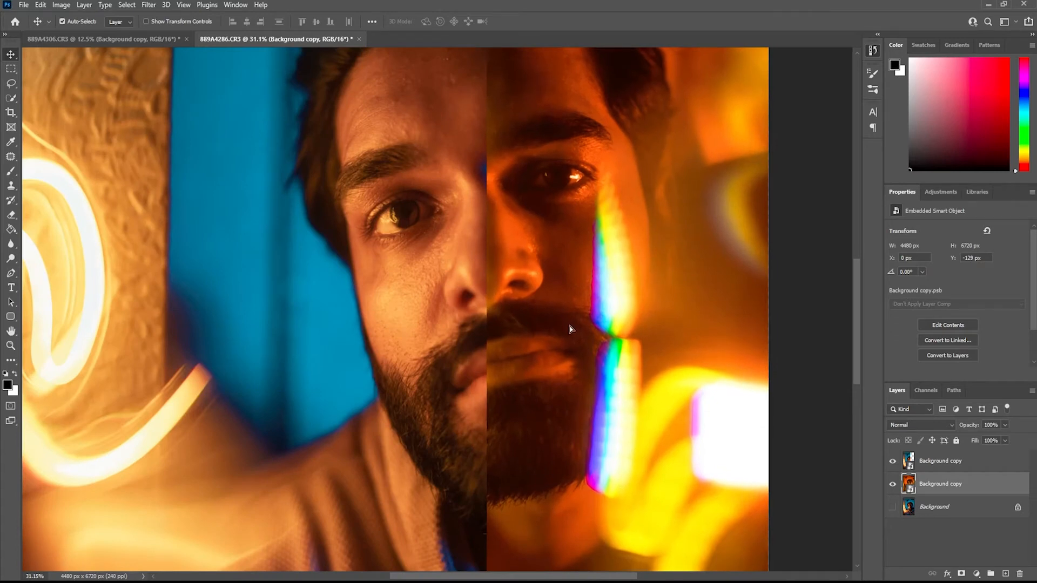
{"action": "scroll", "coordinate": [569, 328], "scroll_direction": "down", "scroll_amount": 5}
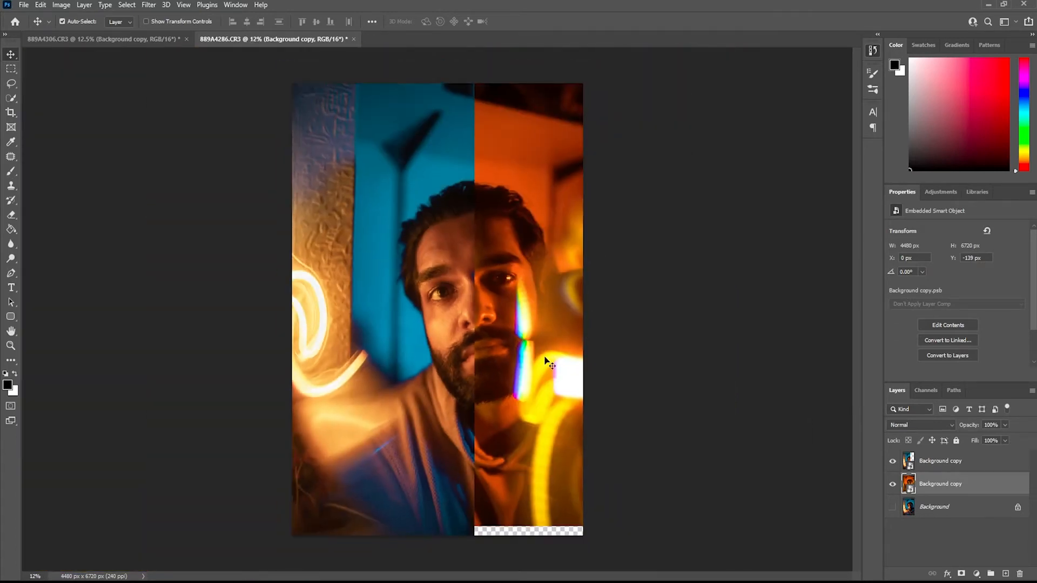
Scale the orange portrait layer to about 105.20% by 104.55% and reposition it so it covers the bottom gap and lines up with the blue half
{"action": "key", "text": "ctrl"}
{"action": "key", "text": "ctrl+t"}
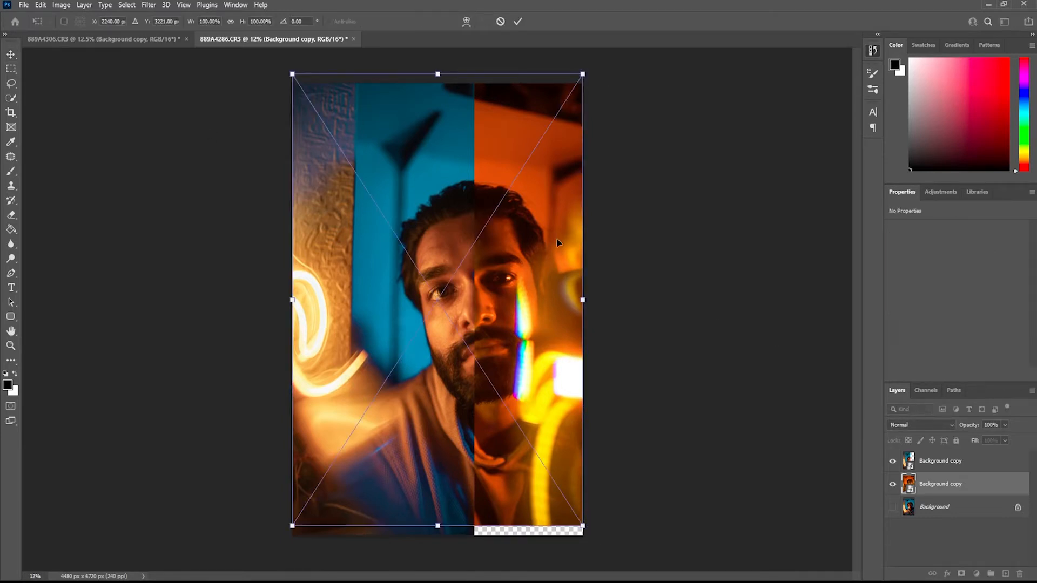
{"action": "left_click_drag", "start_coordinate": [585, 74], "coordinate": [593, 70]}
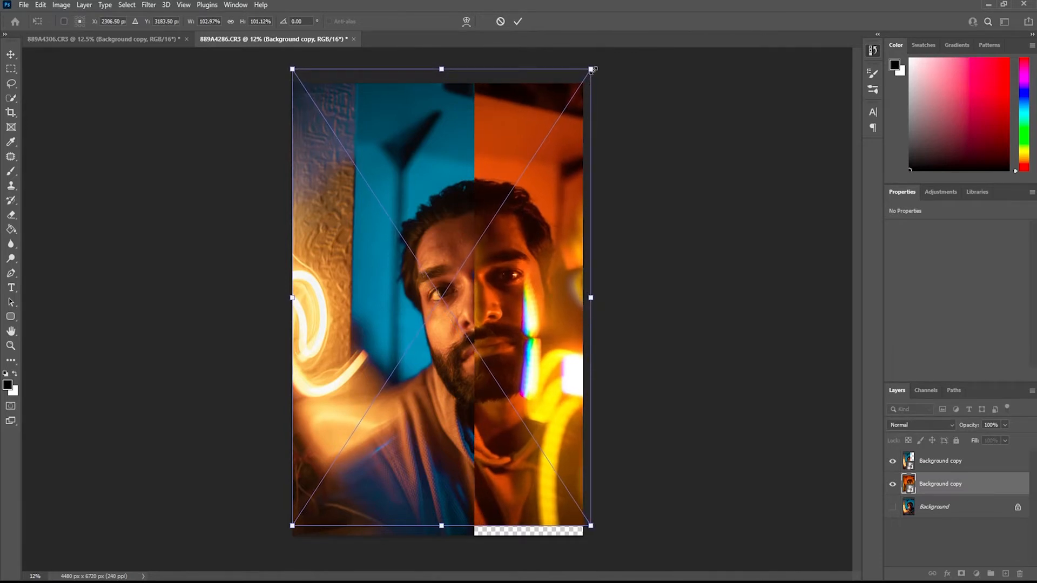
{"action": "left_click_drag", "start_coordinate": [526, 323], "coordinate": [519, 326]}
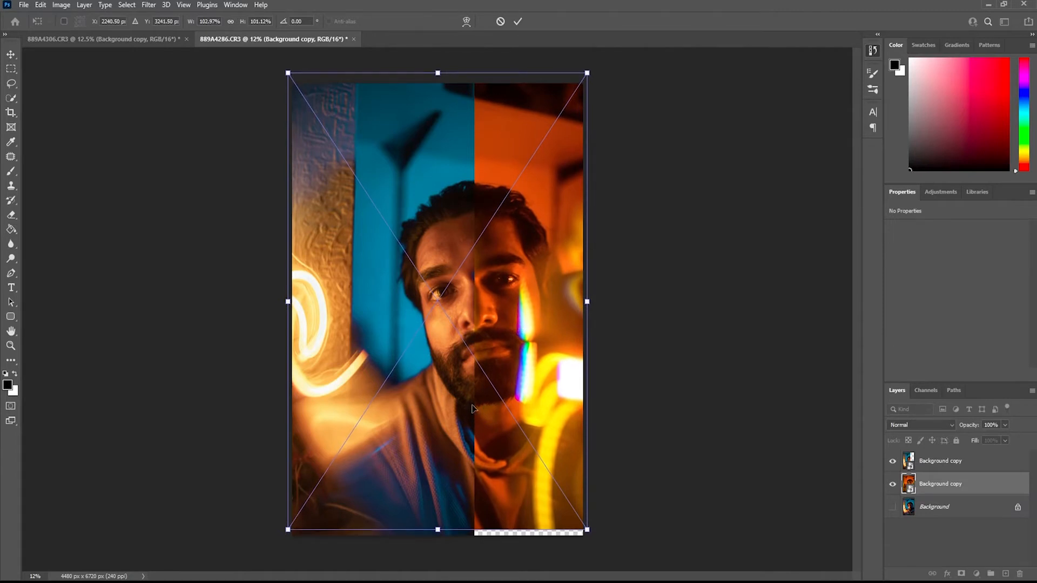
{"action": "left_click_drag", "start_coordinate": [588, 74], "coordinate": [594, 68]}
{"action": "left_click_drag", "start_coordinate": [540, 255], "coordinate": [537, 258]}
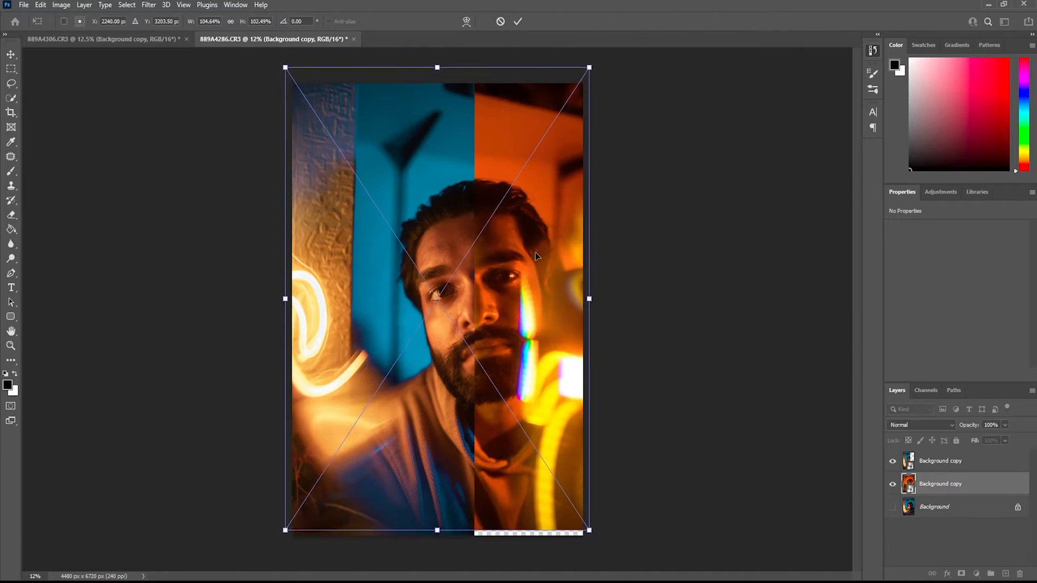
{"action": "left_click_drag", "start_coordinate": [535, 253], "coordinate": [537, 251]}
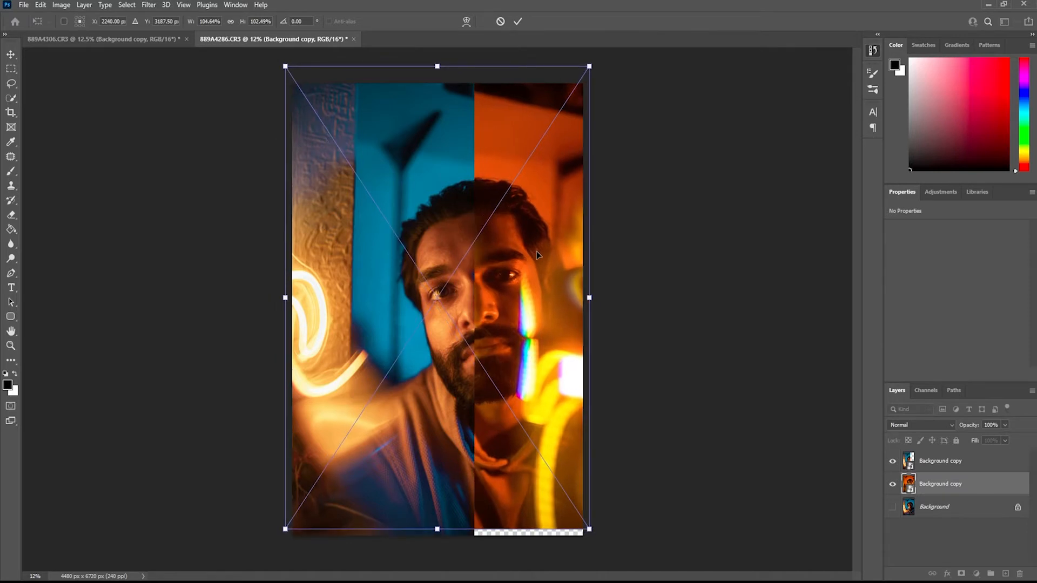
{"action": "left_click_drag", "start_coordinate": [587, 529], "coordinate": [592, 534]}
{"action": "left_click_drag", "start_coordinate": [552, 495], "coordinate": [548, 493]}
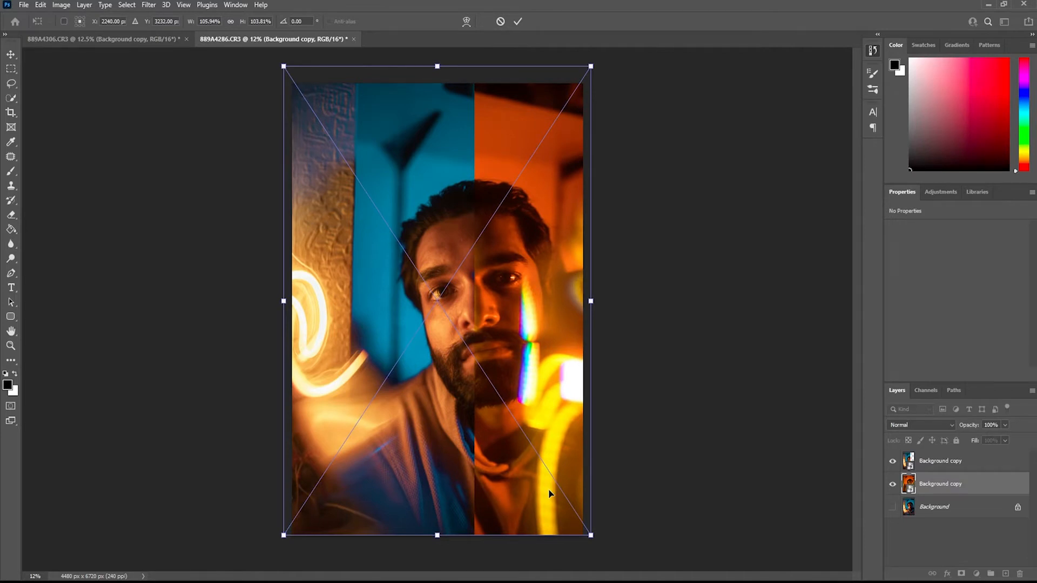
{"action": "left_click_drag", "start_coordinate": [592, 67], "coordinate": [592, 64]}
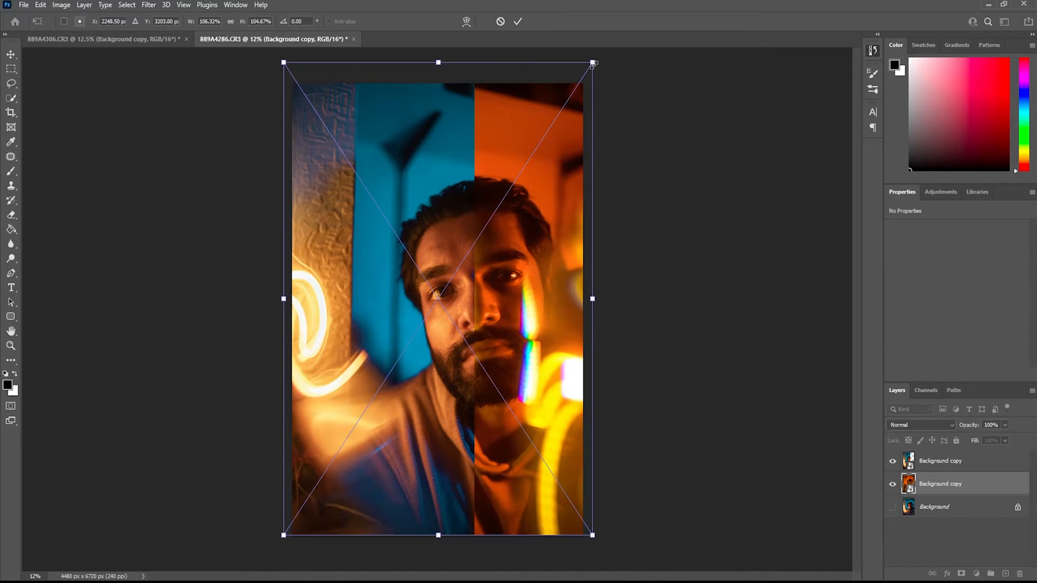
{"action": "left_click_drag", "start_coordinate": [593, 64], "coordinate": [591, 64]}
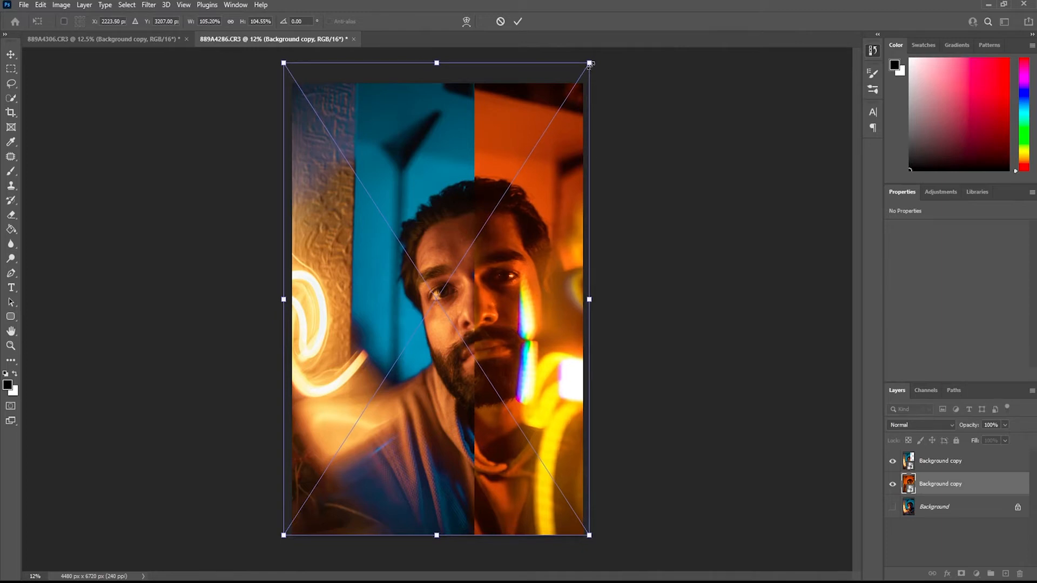
{"action": "left_click", "coordinate": [517, 22]}
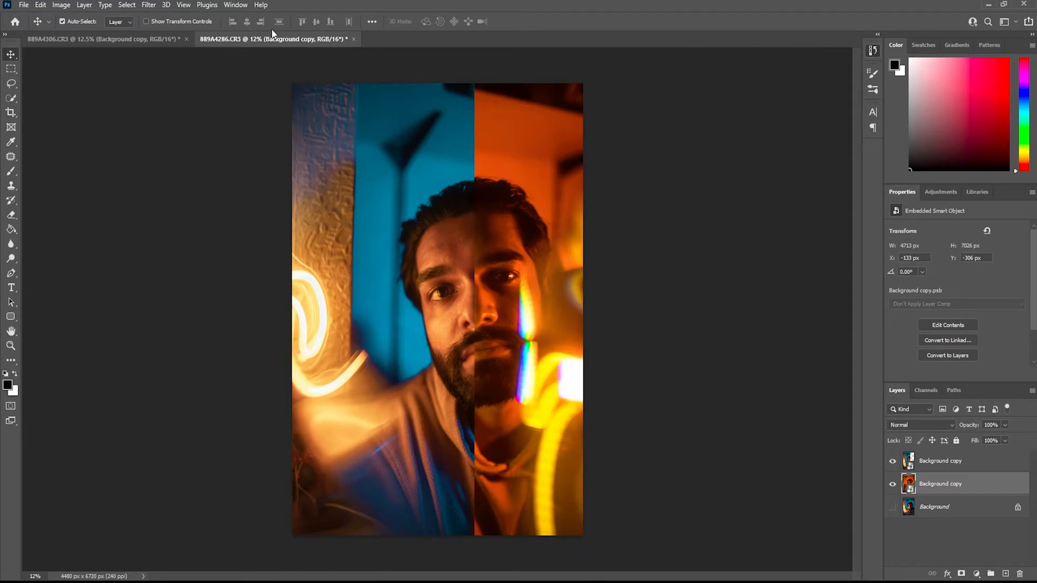
{"action": "left_click", "coordinate": [10, 113]}
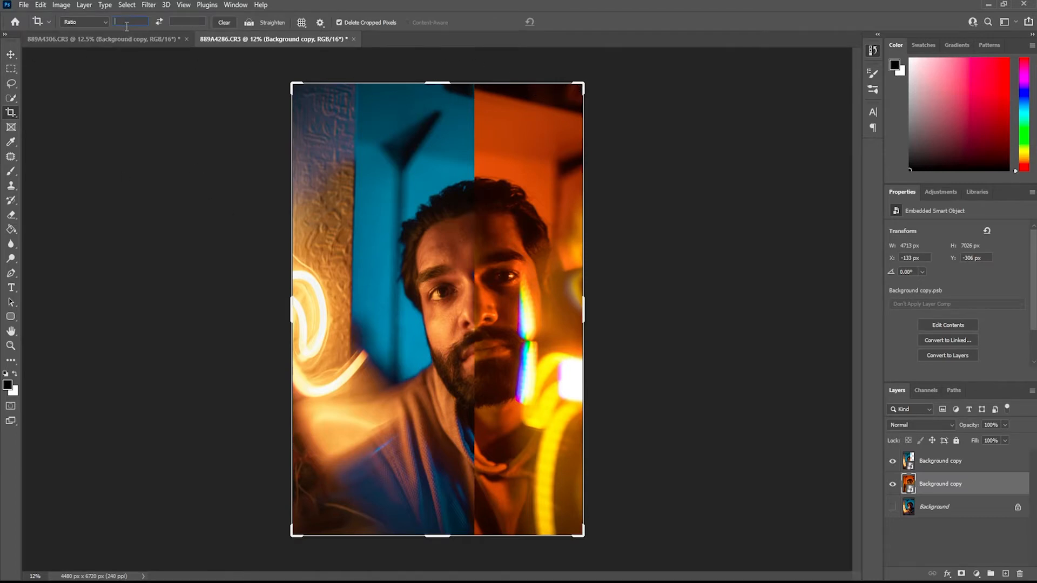
{"action": "type", "text": "4"}
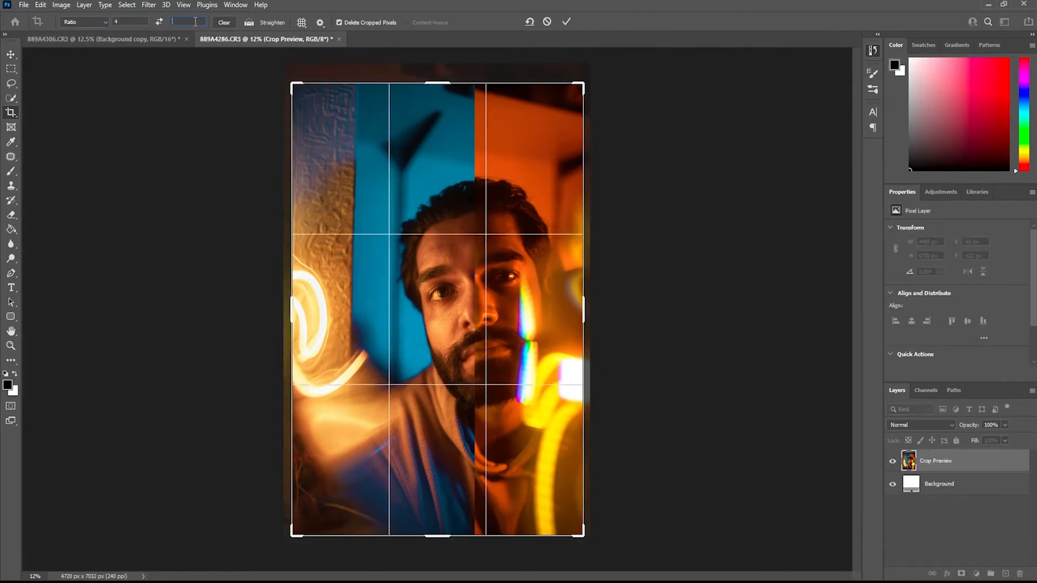
{"action": "type", "text": "5"}
{"action": "key", "text": "BackSpace"}
{"action": "key", "text": "BackSpace"}
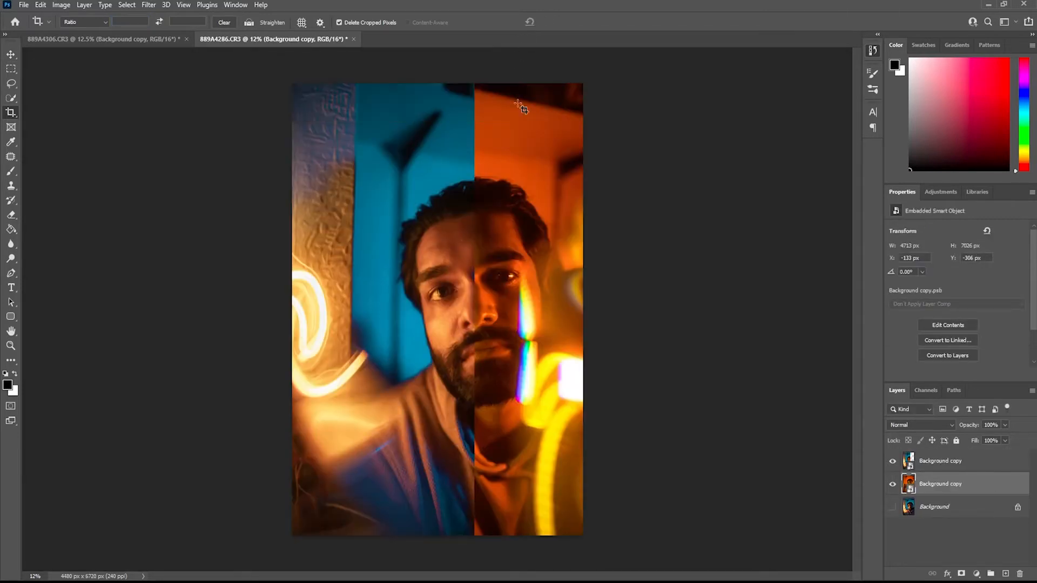
Extend the canvas past the image's right edge with the Crop tool to 5479 px by 6720 px, keeping the height
{"action": "left_click", "coordinate": [11, 112]}
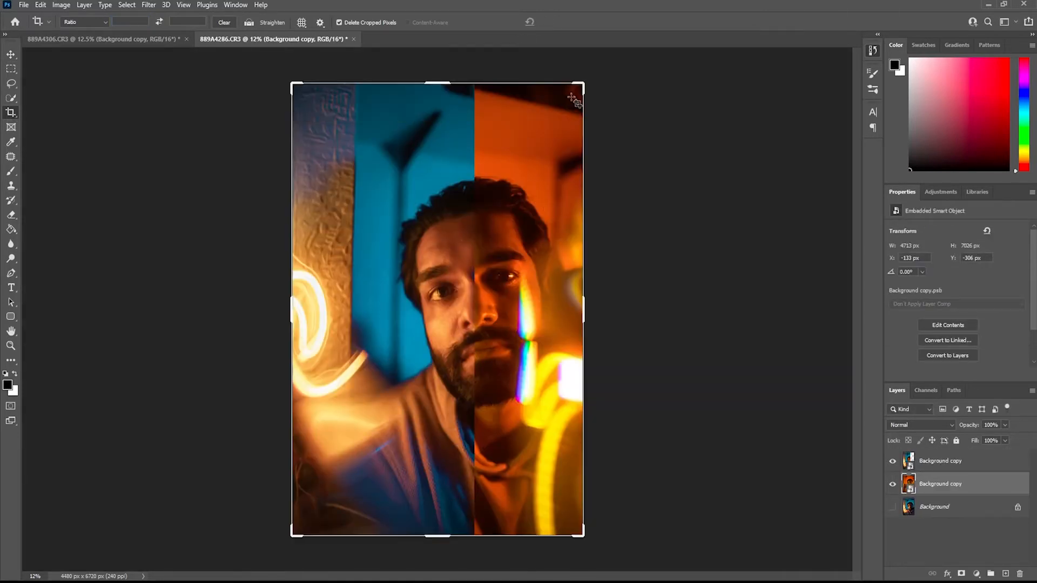
{"action": "left_click_drag", "start_coordinate": [581, 85], "coordinate": [614, 85]}
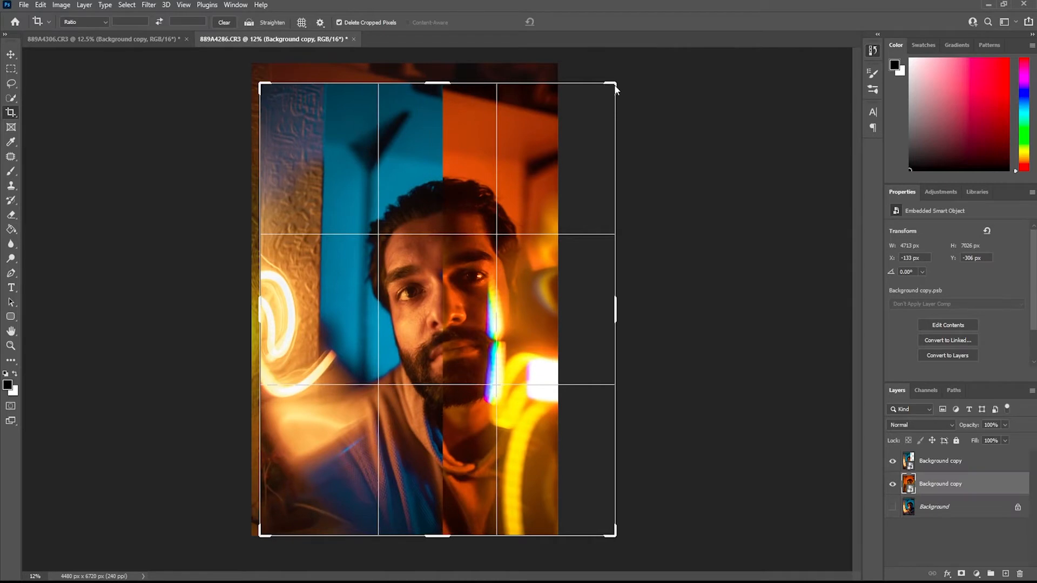
{"action": "left_click_drag", "start_coordinate": [614, 85], "coordinate": [615, 84]}
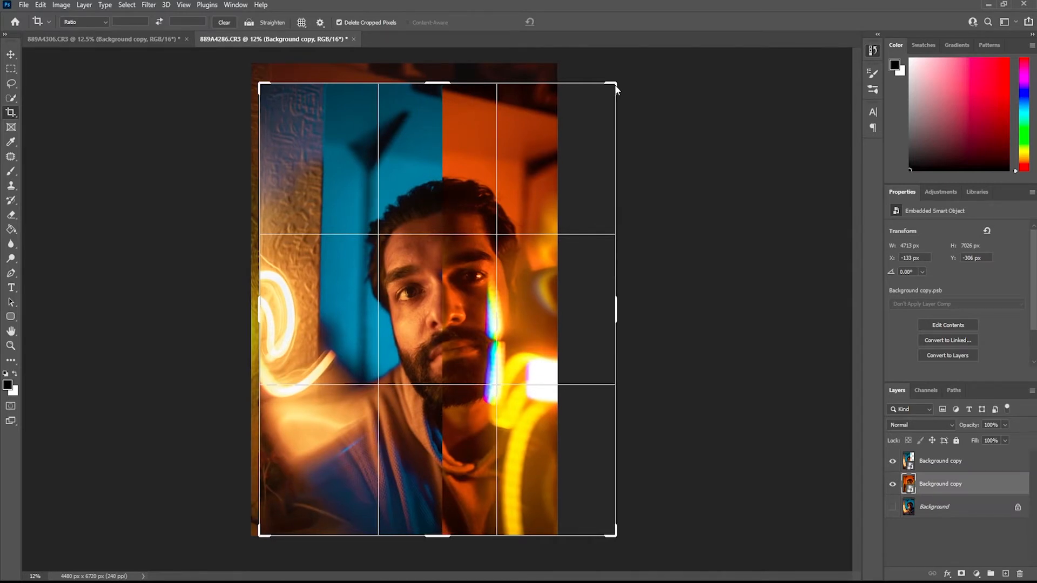
{"action": "left_click_drag", "start_coordinate": [615, 84], "coordinate": [615, 85]}
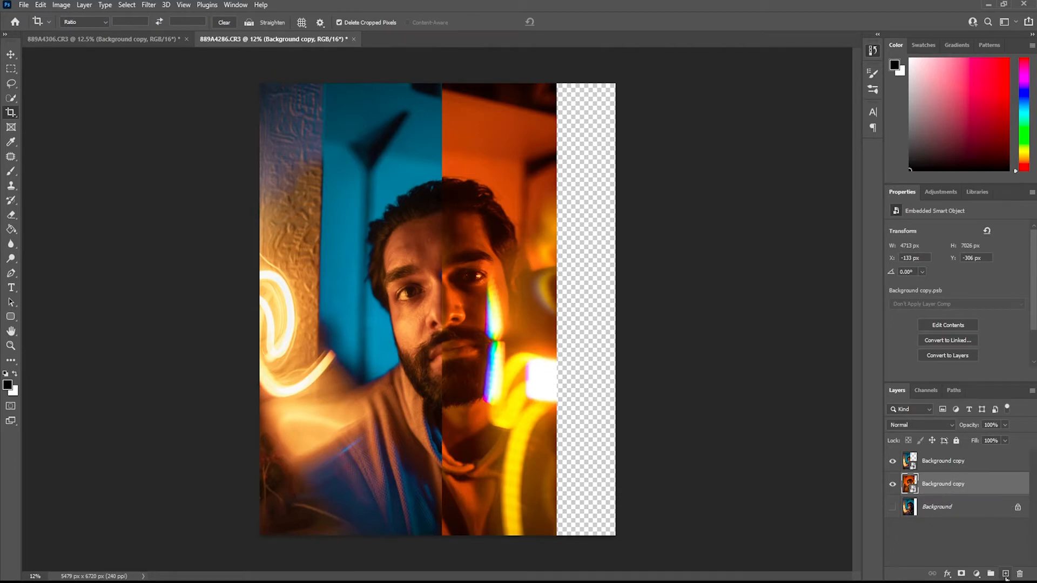
Add an empty layer beneath the orange portrait smart object and merge the two into one pixel layer
{"action": "left_click", "coordinate": [1006, 575]}
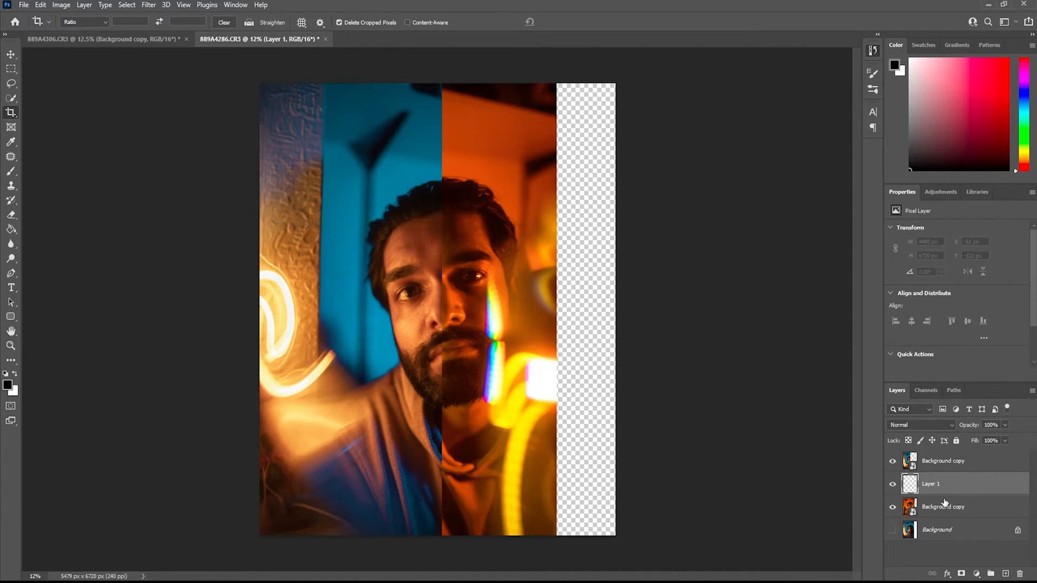
{"action": "left_click_drag", "start_coordinate": [938, 487], "coordinate": [950, 517]}
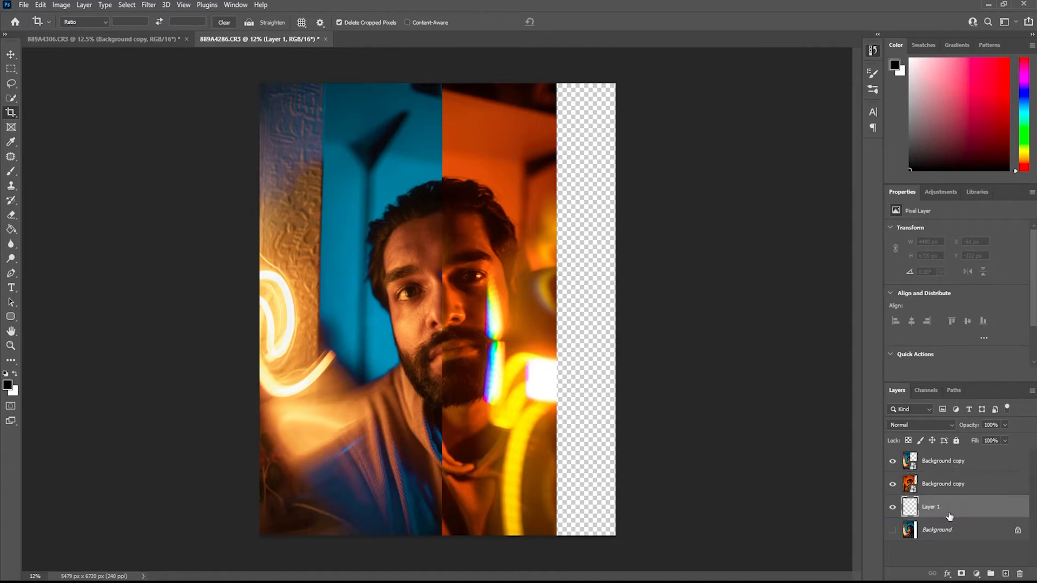
{"action": "left_click", "coordinate": [939, 489]}
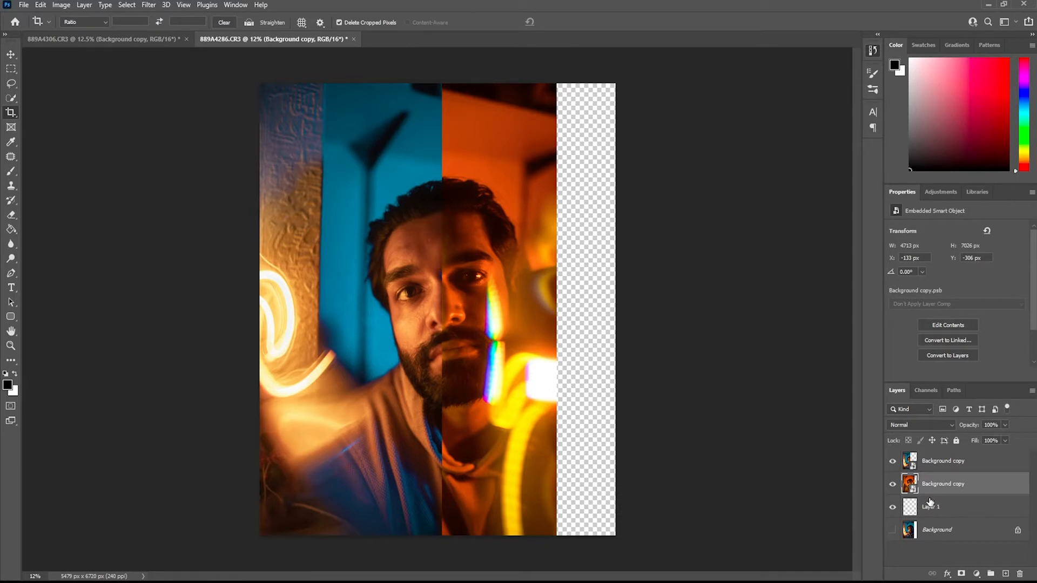
{"action": "left_click", "coordinate": [937, 505], "text": "ctrl"}
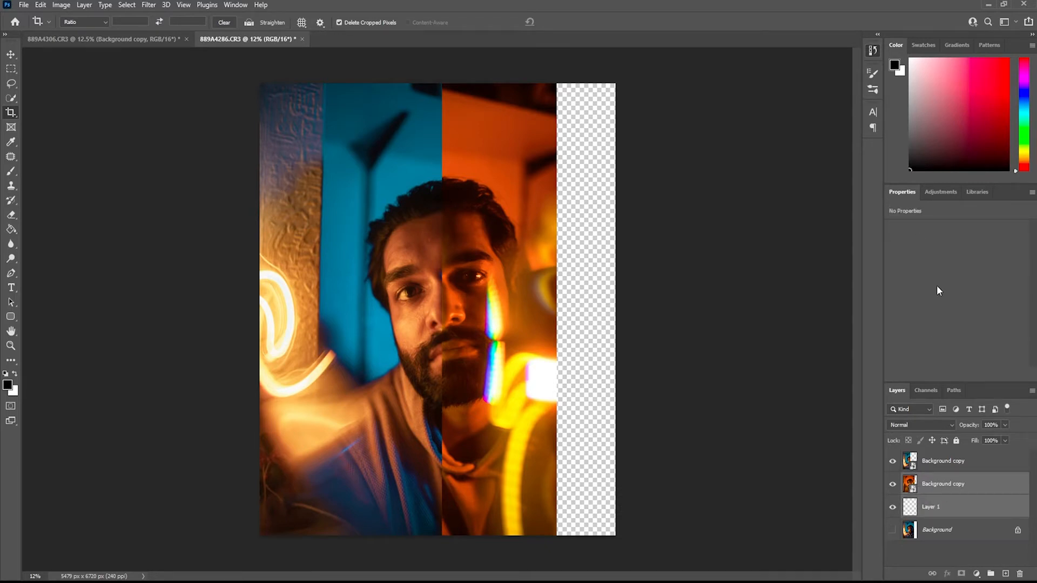
{"action": "key", "text": "ctrl+e"}
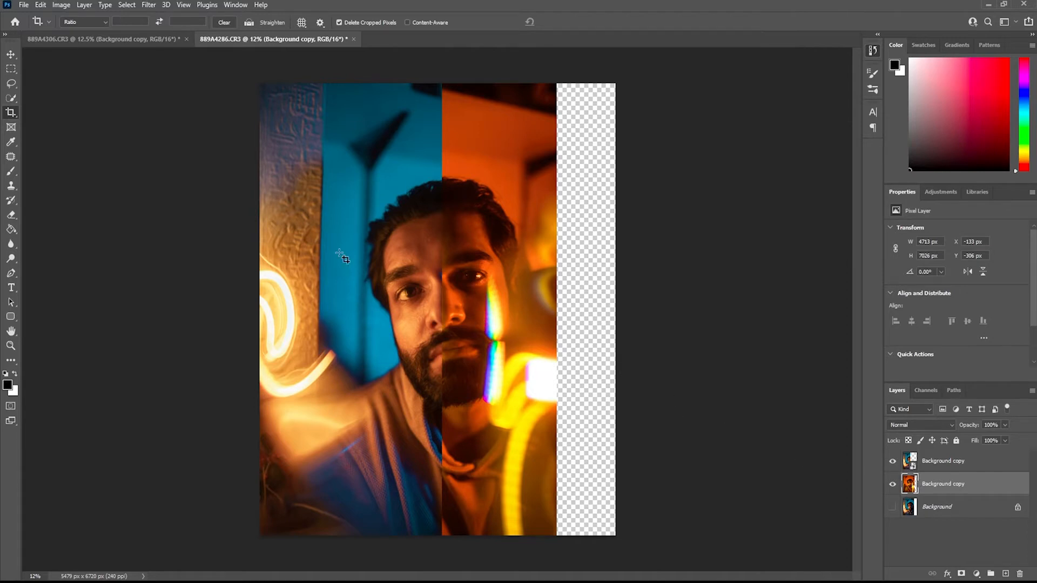
Select the transparent strip beside the orange half and limit its Content-Aware Fill sampling to the background, excluding the face and most of the clothing
{"action": "left_click", "coordinate": [12, 70]}
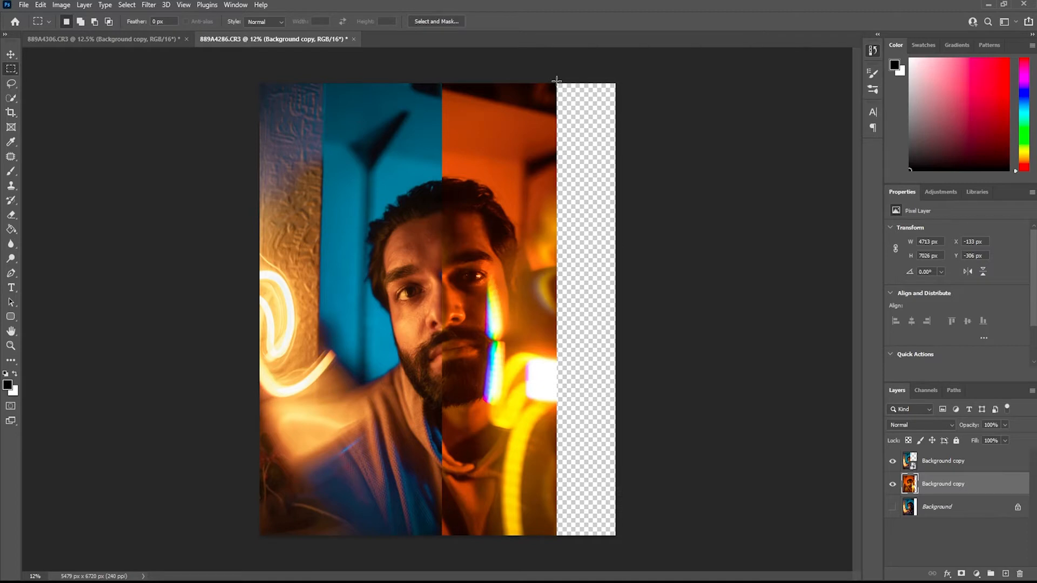
{"action": "left_click_drag", "start_coordinate": [556, 81], "coordinate": [674, 555]}
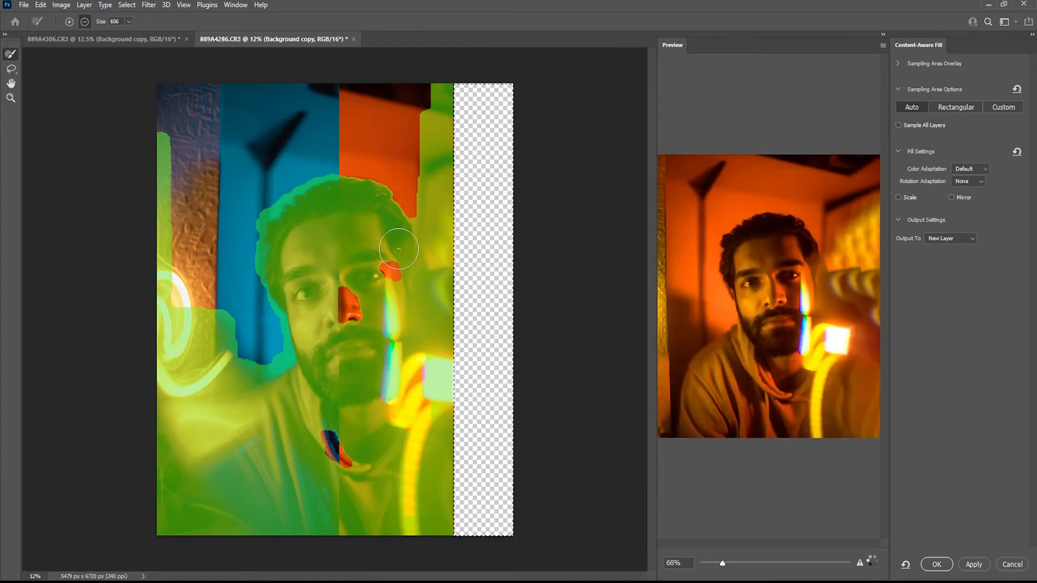
{"action": "mouse_move", "coordinate": [395, 236]}
{"action": "left_mouse_down"}
{"action": "mouse_move", "coordinate": [399, 225]}
{"action": "mouse_move", "coordinate": [329, 195]}
{"action": "mouse_move", "coordinate": [241, 215]}
{"action": "mouse_move", "coordinate": [368, 215]}
{"action": "mouse_move", "coordinate": [370, 224]}
{"action": "mouse_move", "coordinate": [358, 246]}
{"action": "mouse_move", "coordinate": [366, 294]}
{"action": "mouse_move", "coordinate": [384, 317]}
{"action": "mouse_move", "coordinate": [335, 477]}
{"action": "mouse_move", "coordinate": [347, 565]}
{"action": "mouse_move", "coordinate": [363, 495]}
{"action": "mouse_move", "coordinate": [320, 505]}
{"action": "mouse_move", "coordinate": [333, 487]}
{"action": "mouse_move", "coordinate": [328, 267]}
{"action": "mouse_move", "coordinate": [308, 493]}
{"action": "mouse_move", "coordinate": [335, 415]}
{"action": "mouse_move", "coordinate": [352, 197]}
{"action": "mouse_move", "coordinate": [266, 517]}
{"action": "mouse_move", "coordinate": [178, 481]}
{"action": "mouse_move", "coordinate": [197, 144]}
{"action": "mouse_move", "coordinate": [162, 111]}
{"action": "left_mouse_up"}
{"action": "key", "text": "alt"}
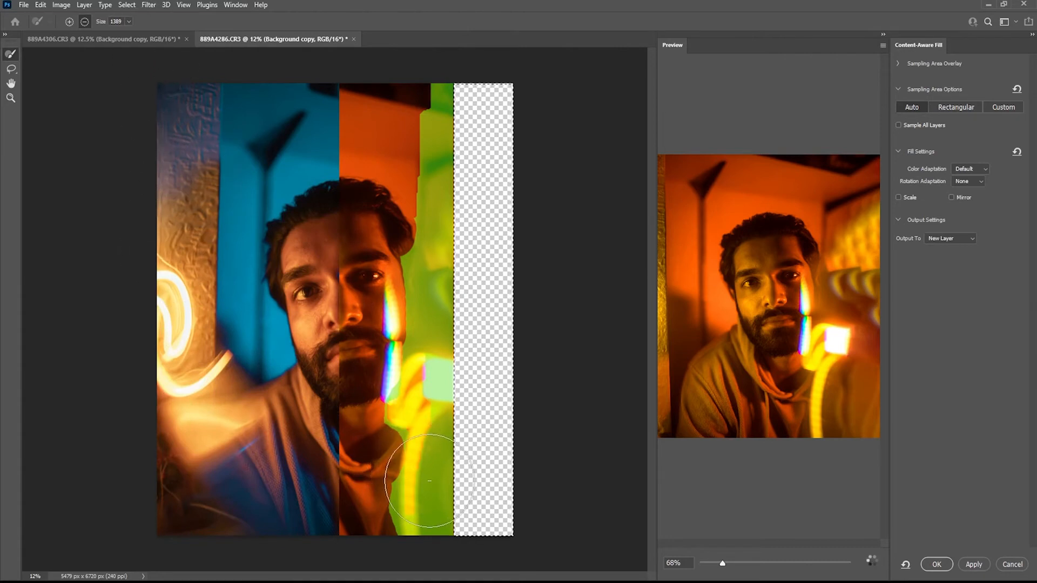
{"action": "left_click_drag", "start_coordinate": [431, 494], "coordinate": [405, 549]}
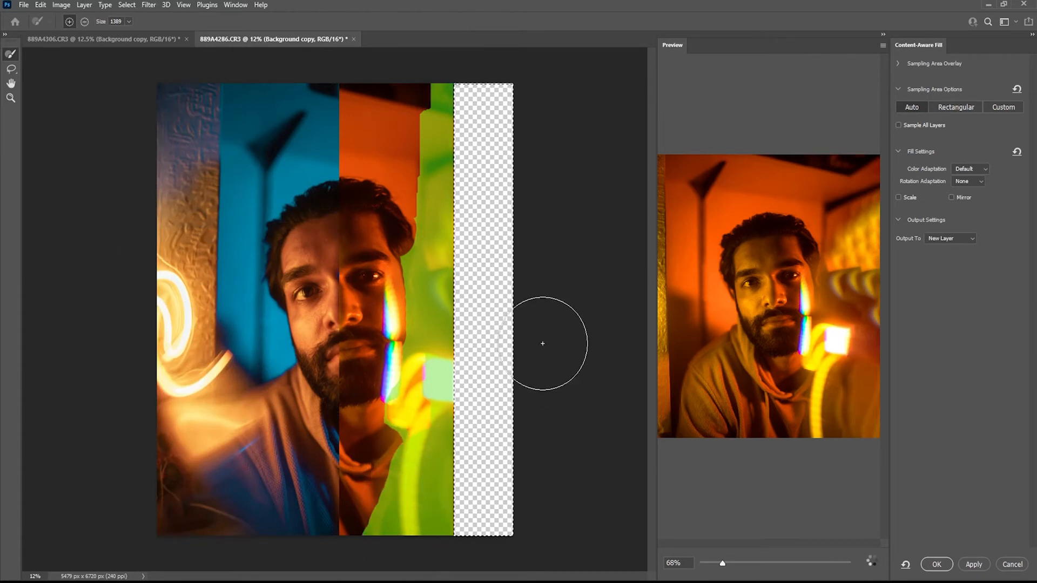
{"action": "mouse_move", "coordinate": [449, 193]}
{"action": "left_mouse_down"}
{"action": "mouse_move", "coordinate": [421, 135]}
{"action": "mouse_move", "coordinate": [372, 103]}
{"action": "mouse_move", "coordinate": [335, 113]}
{"action": "mouse_move", "coordinate": [420, 153]}
{"action": "mouse_move", "coordinate": [344, 110]}
{"action": "mouse_move", "coordinate": [256, 126]}
{"action": "mouse_move", "coordinate": [284, 156]}
{"action": "mouse_move", "coordinate": [245, 130]}
{"action": "mouse_move", "coordinate": [519, 205]}
{"action": "left_mouse_up"}
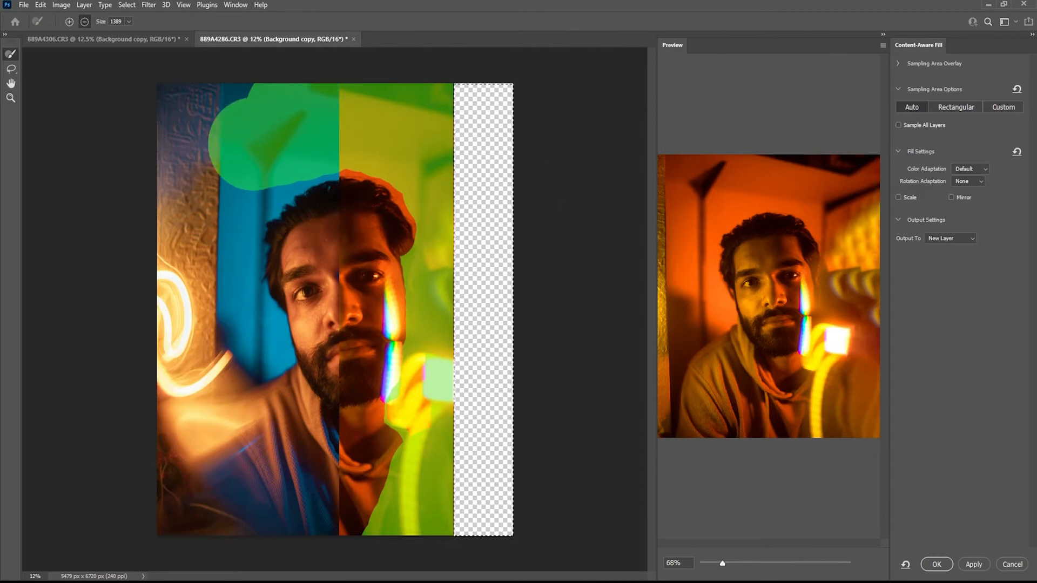
Apply the content-aware fill to the strip as a new layer and clear the selection
{"action": "left_click", "coordinate": [979, 565]}
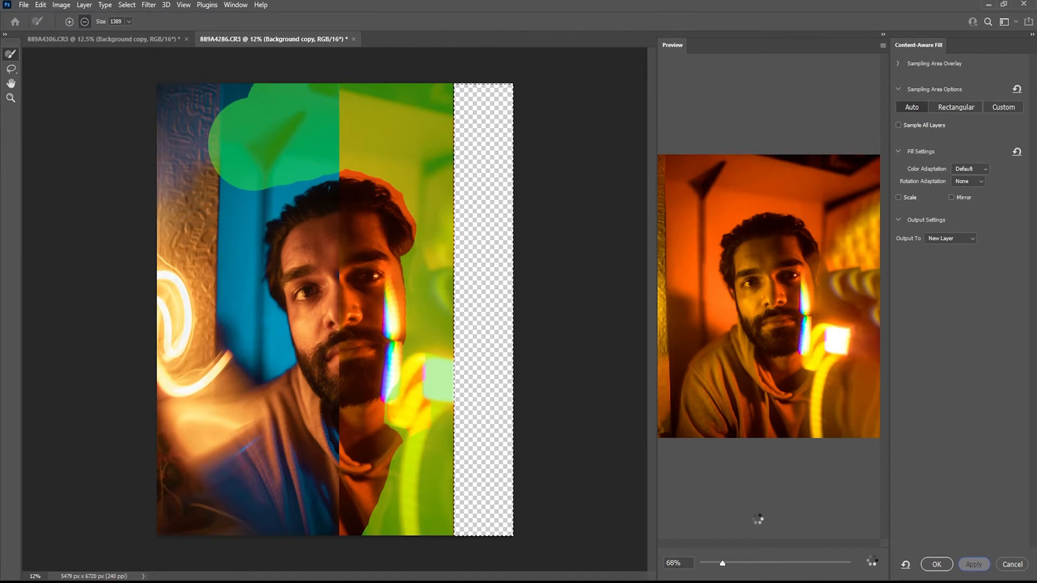
{"action": "left_click", "coordinate": [939, 566]}
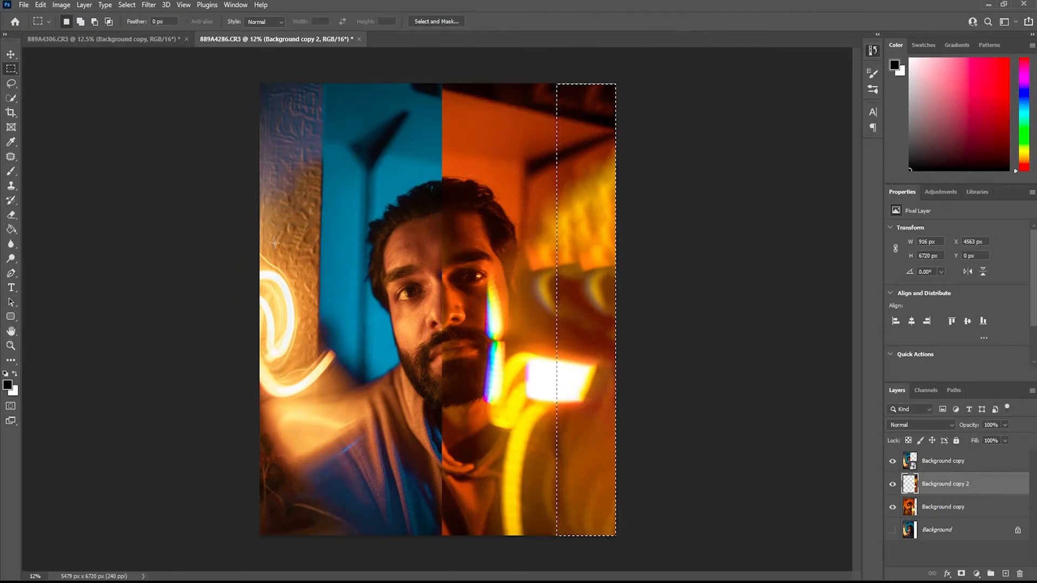
{"action": "key", "text": "ctrl+d"}
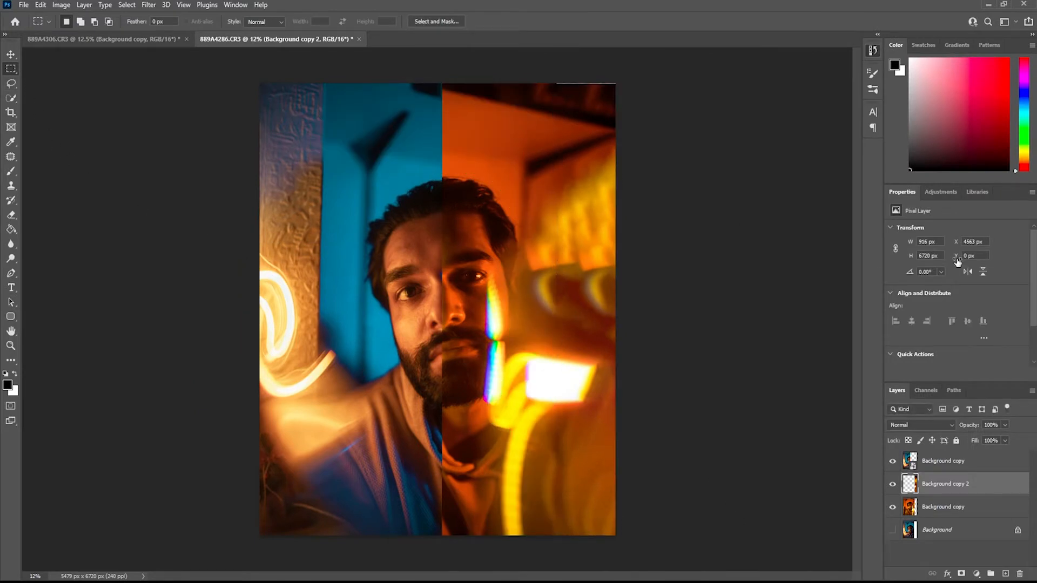
{"action": "left_click_drag", "start_coordinate": [556, 83], "coordinate": [635, 88]}
{"action": "left_click", "coordinate": [578, 116]}
Choose the Clone Stamp tool, check the fill by toggling layers, and merge Background copy 2 with the orange Background copy
{"action": "key", "text": "s"}
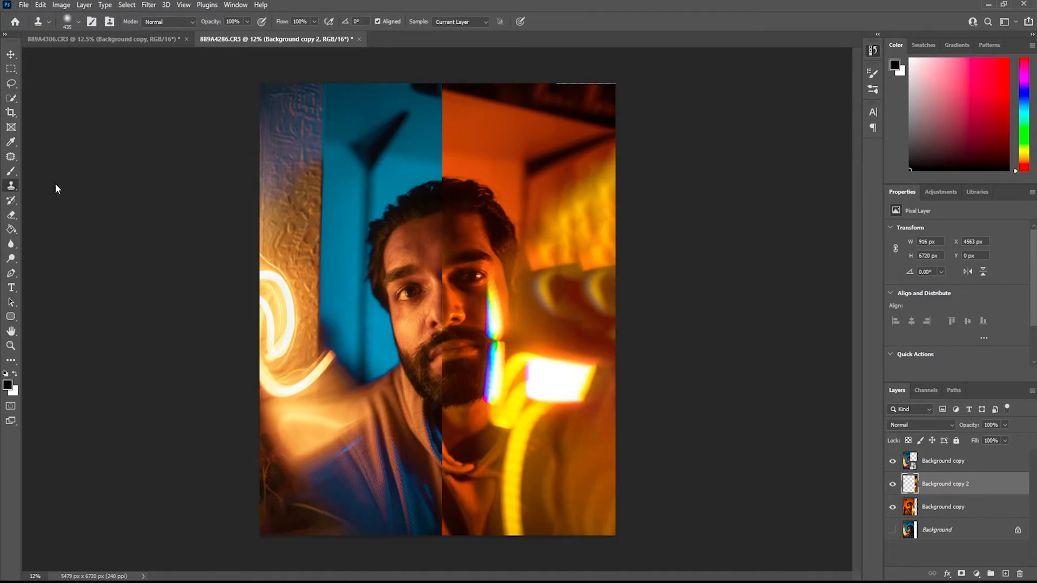
{"action": "scroll", "coordinate": [594, 275], "scroll_direction": "up", "scroll_amount": 3}
{"action": "scroll", "coordinate": [600, 268], "scroll_direction": "up", "scroll_amount": 2}
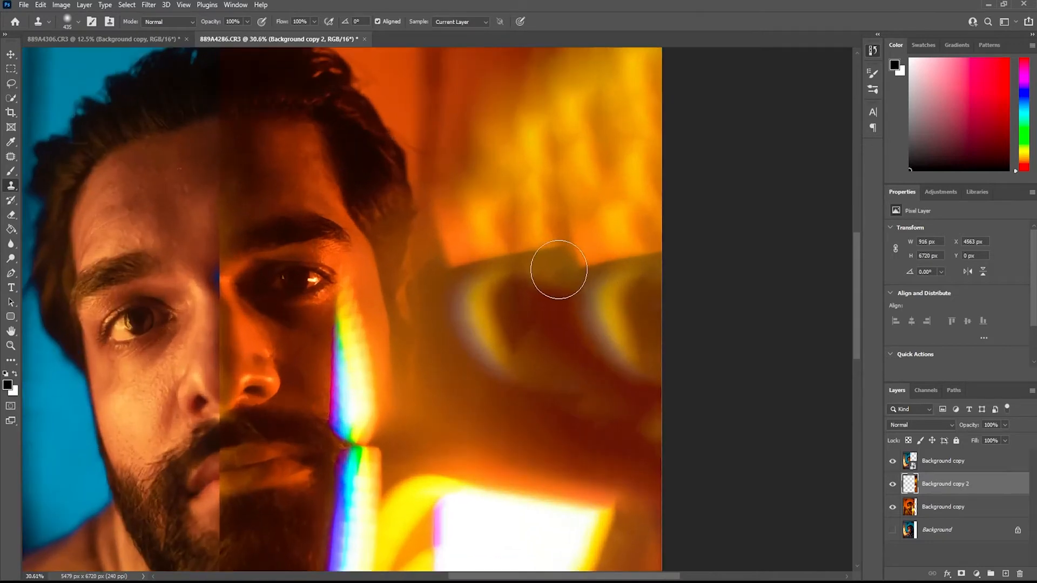
{"action": "scroll", "coordinate": [594, 275], "scroll_direction": "down", "scroll_amount": 5}
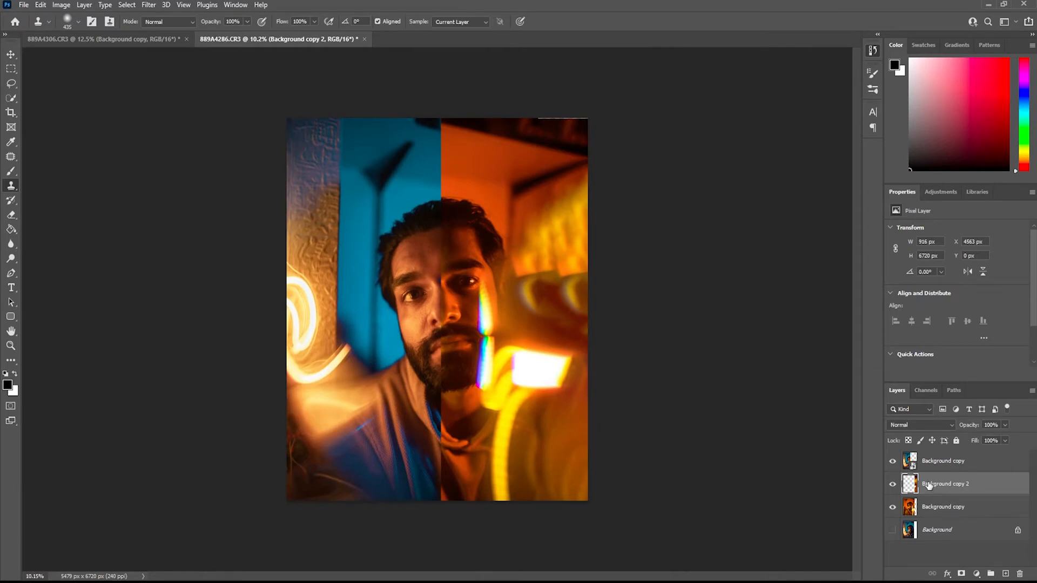
{"action": "left_click", "coordinate": [893, 502]}
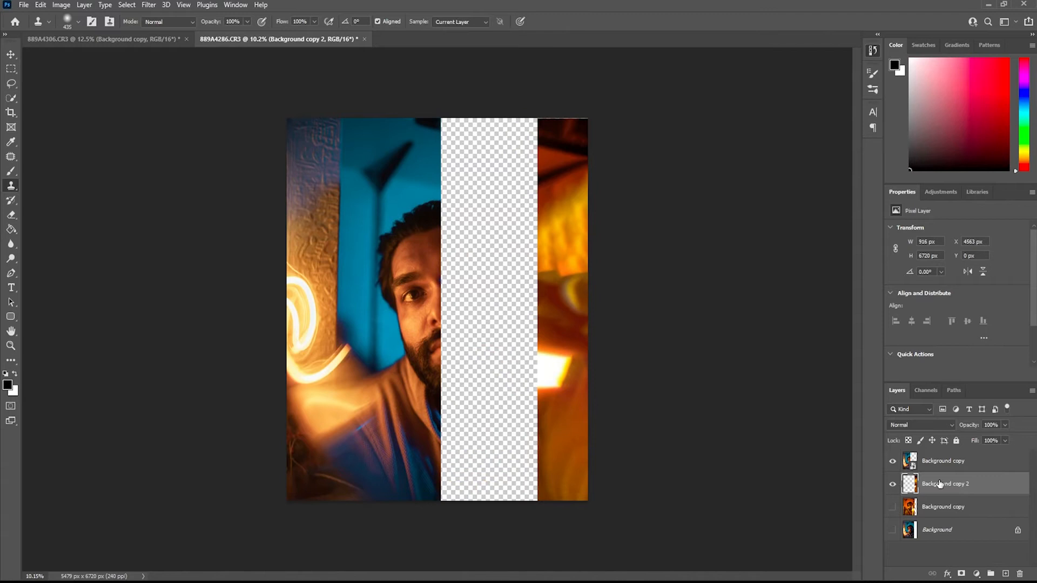
{"action": "left_click", "coordinate": [893, 485]}
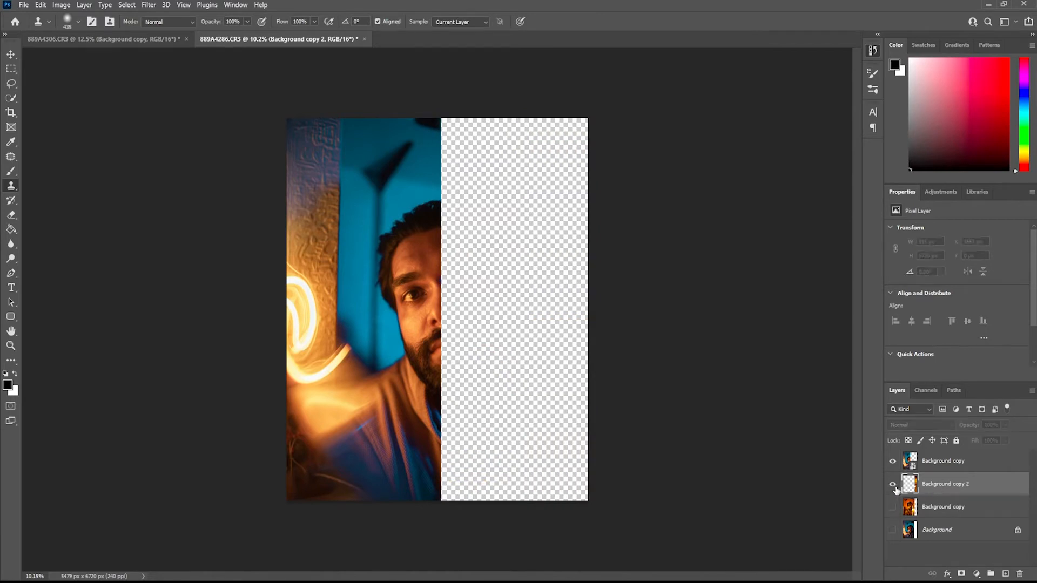
{"action": "left_click", "coordinate": [893, 506]}
{"action": "left_click", "coordinate": [959, 511], "text": "ctrl"}
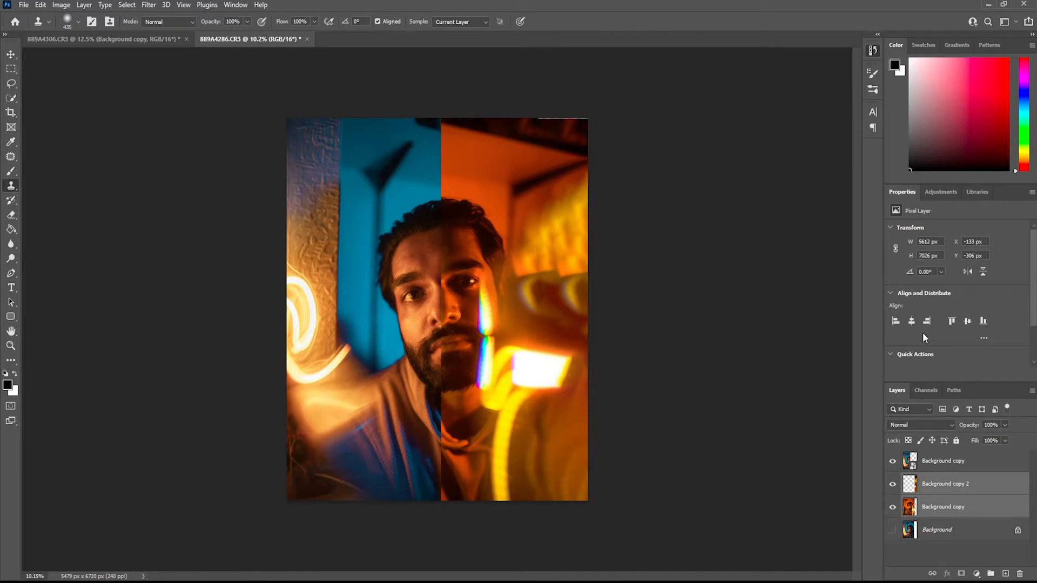
{"action": "key", "text": "ctrl+e"}
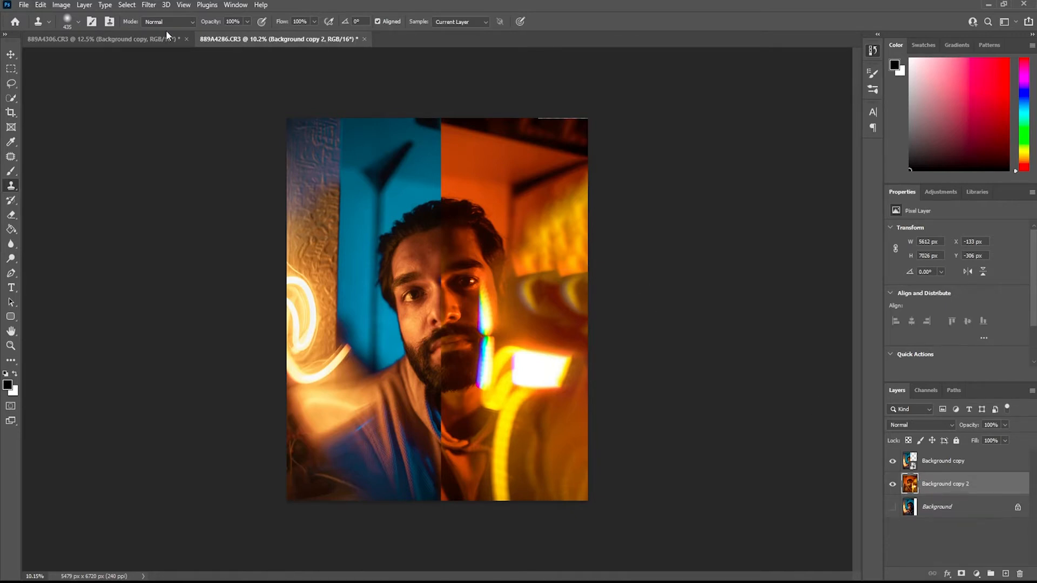
Clone the dark edge beneath the yellow reflections across the fill seam to the image's right edge
{"action": "scroll", "coordinate": [575, 282], "scroll_direction": "up", "scroll_amount": 11}
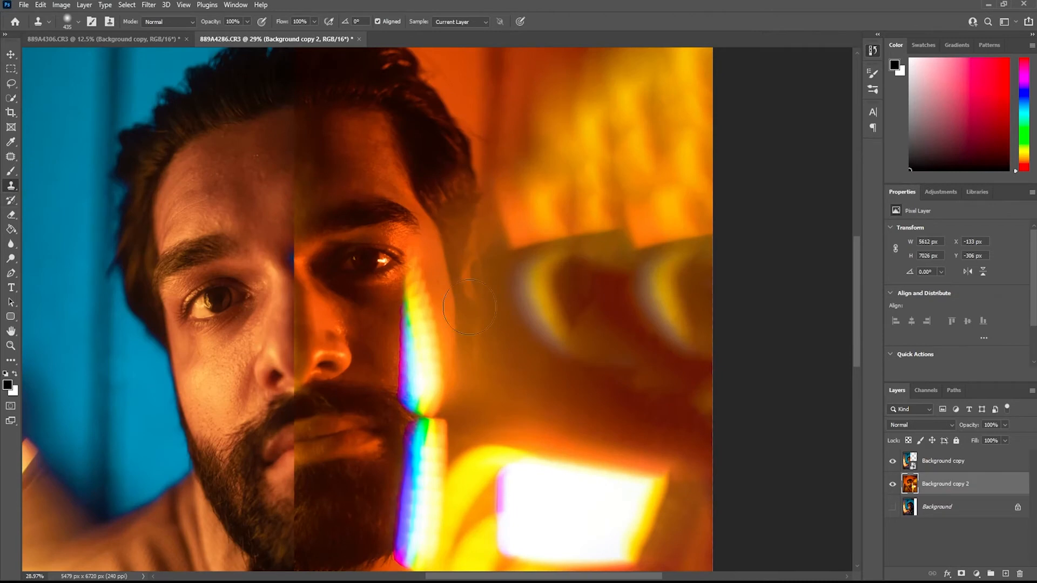
{"action": "left_click_drag", "start_coordinate": [637, 317], "coordinate": [589, 340]}
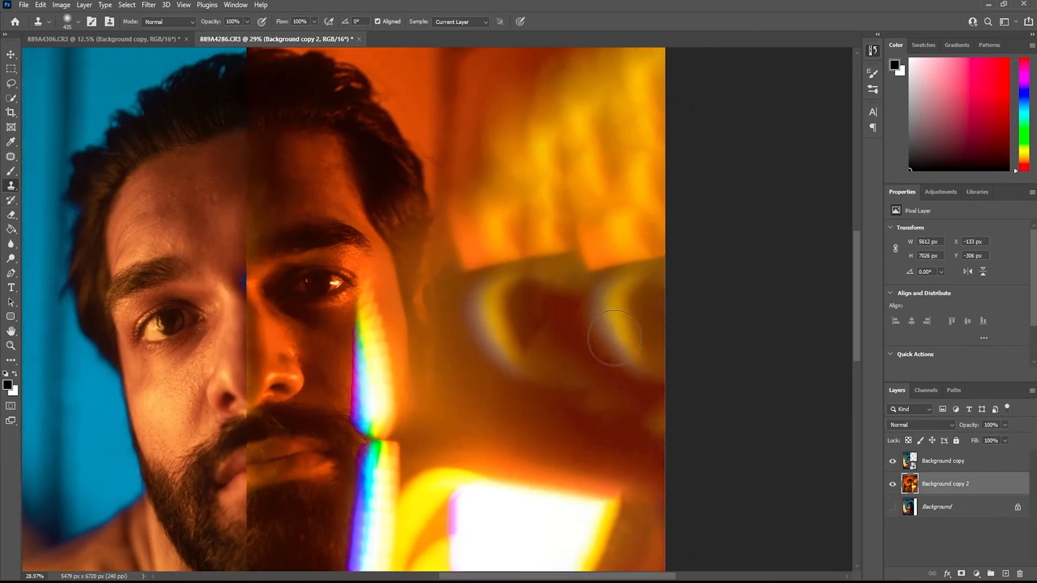
{"action": "left_click", "coordinate": [525, 259], "text": "alt"}
{"action": "left_click_drag", "start_coordinate": [581, 249], "coordinate": [681, 232]}
{"action": "left_click", "coordinate": [532, 258], "text": "alt"}
{"action": "left_click_drag", "start_coordinate": [634, 240], "coordinate": [668, 243]}
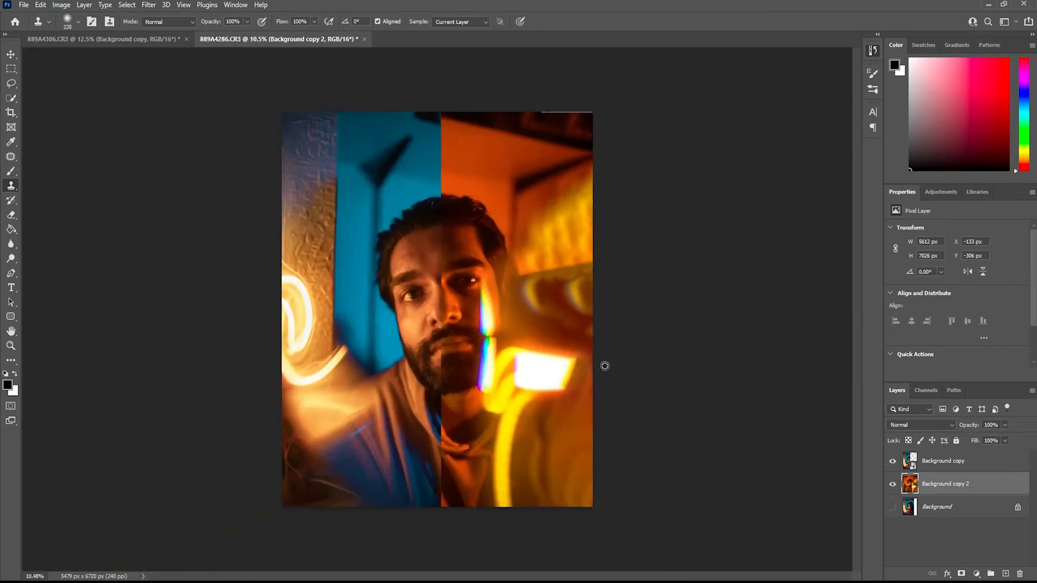
Try cloning dark background over the duplicated yellow crescent near the image's right edge, and undo the strokes
{"action": "scroll", "coordinate": [578, 296], "scroll_direction": "up", "scroll_amount": 3}
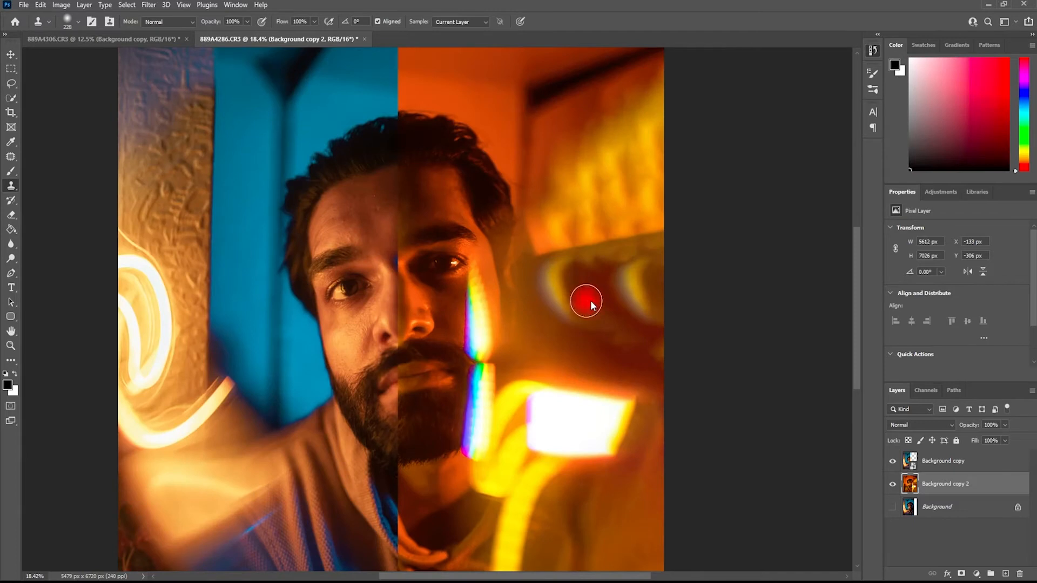
{"action": "left_click_drag", "start_coordinate": [622, 262], "coordinate": [669, 248]}
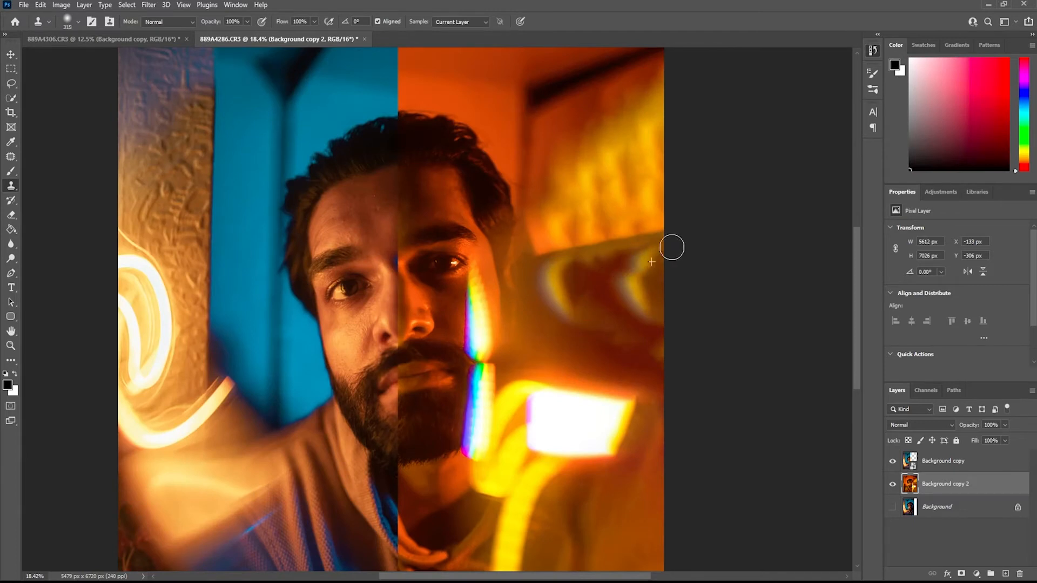
{"action": "key", "text": "ctrl+z"}
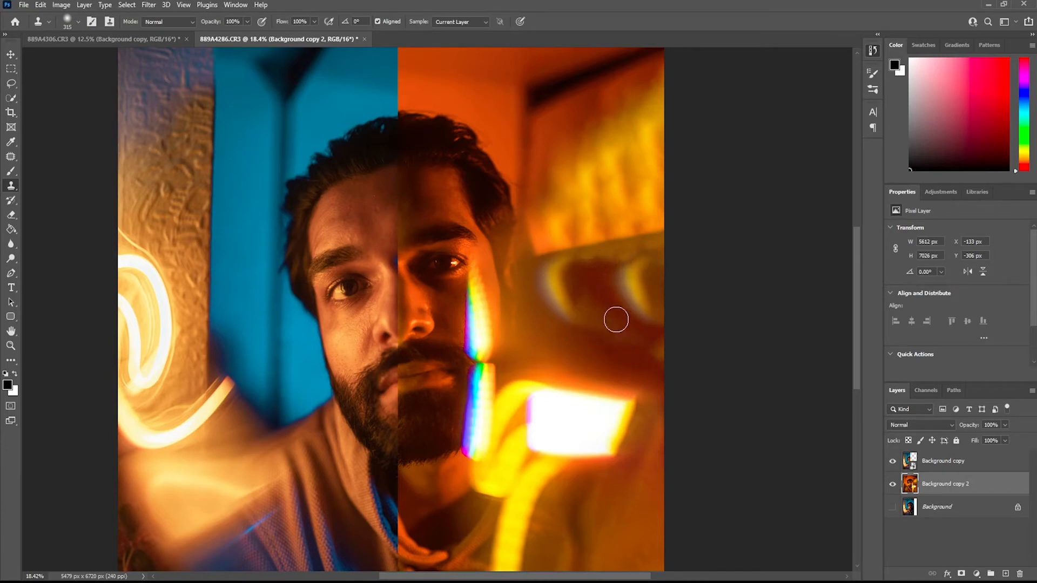
{"action": "left_click", "coordinate": [590, 284], "text": "alt"}
{"action": "mouse_move", "coordinate": [595, 262]}
{"action": "left_mouse_down"}
{"action": "mouse_move", "coordinate": [584, 268]}
{"action": "mouse_move", "coordinate": [662, 250]}
{"action": "mouse_move", "coordinate": [639, 299]}
{"action": "left_mouse_up"}
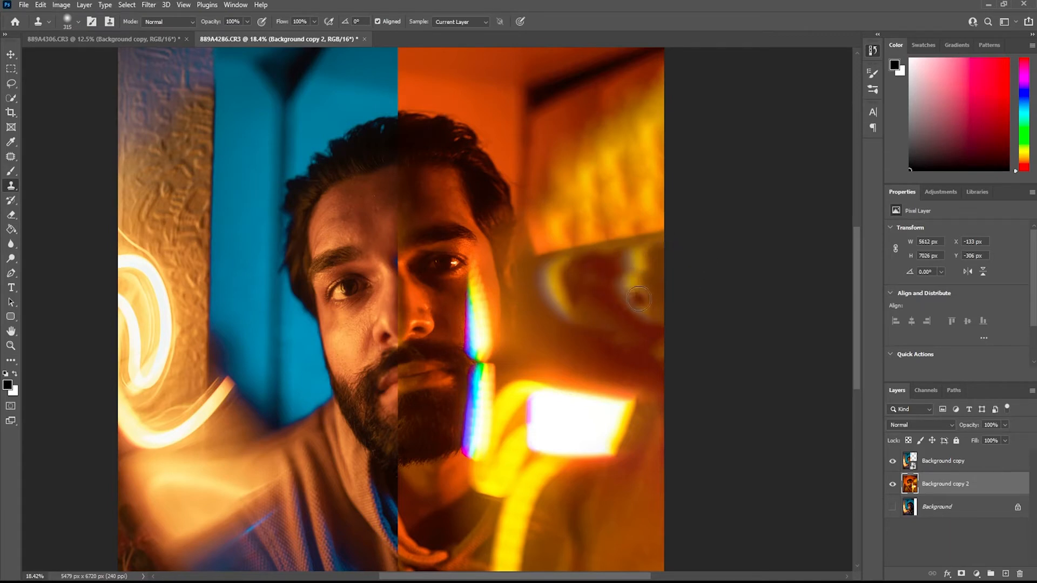
{"action": "key", "text": "ctrl+z"}
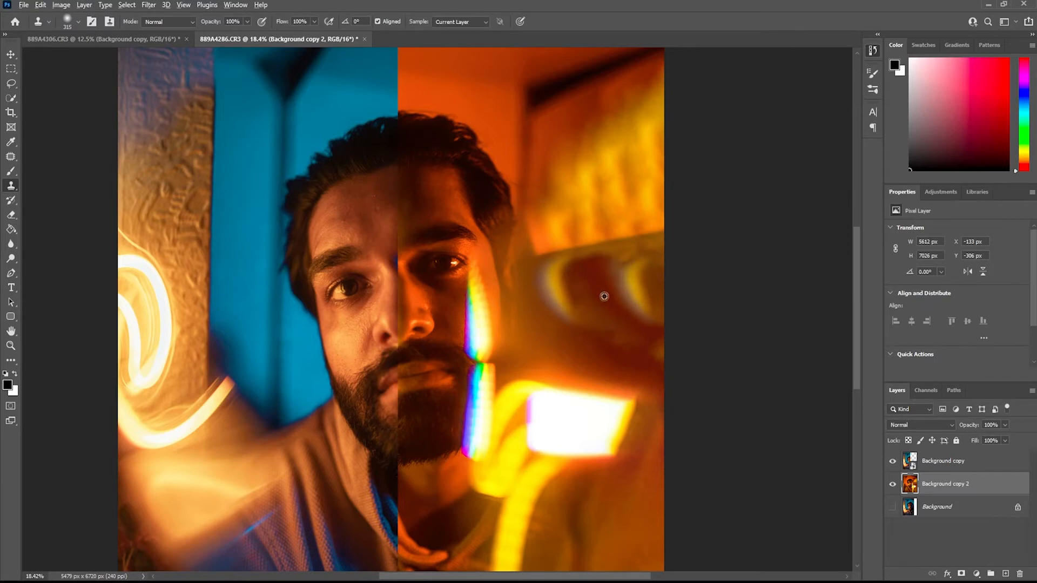
Clone the bright white light bar beside the face out to the image's right edge and even out its lower border
{"action": "scroll", "coordinate": [566, 381], "scroll_direction": "up", "scroll_amount": 2}
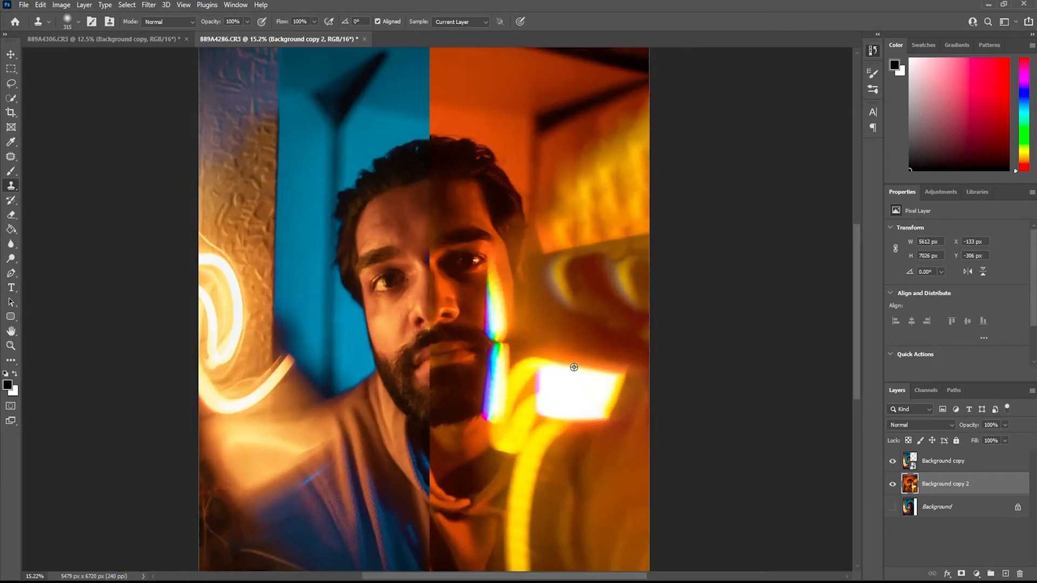
{"action": "mouse_move", "coordinate": [618, 376]}
{"action": "left_mouse_down"}
{"action": "mouse_move", "coordinate": [660, 387]}
{"action": "mouse_move", "coordinate": [630, 380]}
{"action": "mouse_move", "coordinate": [596, 393]}
{"action": "mouse_move", "coordinate": [618, 409]}
{"action": "mouse_move", "coordinate": [608, 409]}
{"action": "mouse_move", "coordinate": [663, 414]}
{"action": "left_mouse_up"}
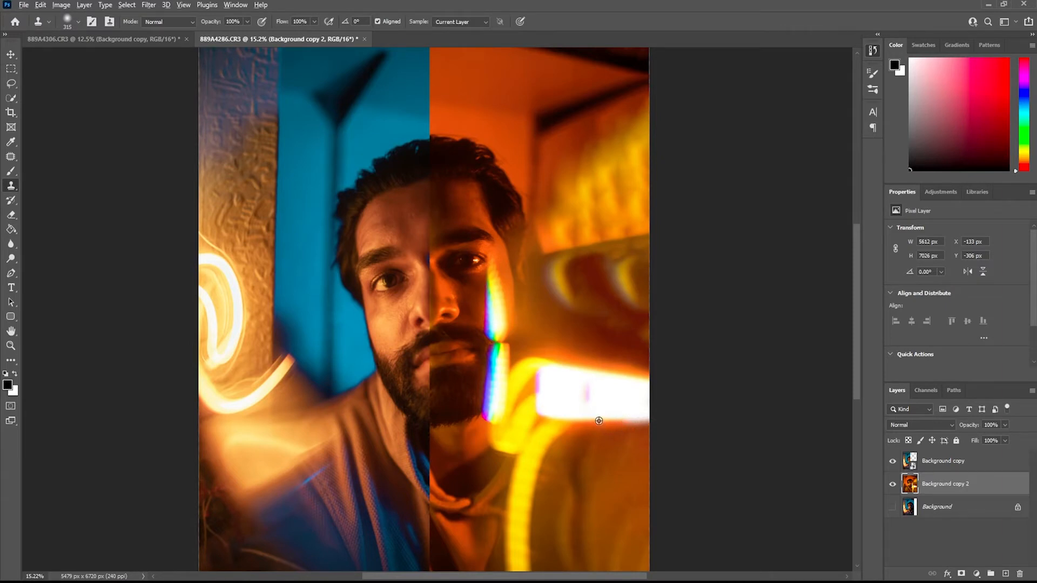
{"action": "left_click_drag", "start_coordinate": [628, 421], "coordinate": [692, 424]}
{"action": "left_click", "coordinate": [598, 398], "text": "alt"}
{"action": "mouse_move", "coordinate": [580, 394]}
{"action": "left_mouse_down"}
{"action": "mouse_move", "coordinate": [598, 398]}
{"action": "mouse_move", "coordinate": [576, 386]}
{"action": "mouse_move", "coordinate": [648, 414]}
{"action": "left_mouse_up"}
{"action": "scroll", "coordinate": [582, 389], "scroll_direction": "down", "scroll_amount": 3}
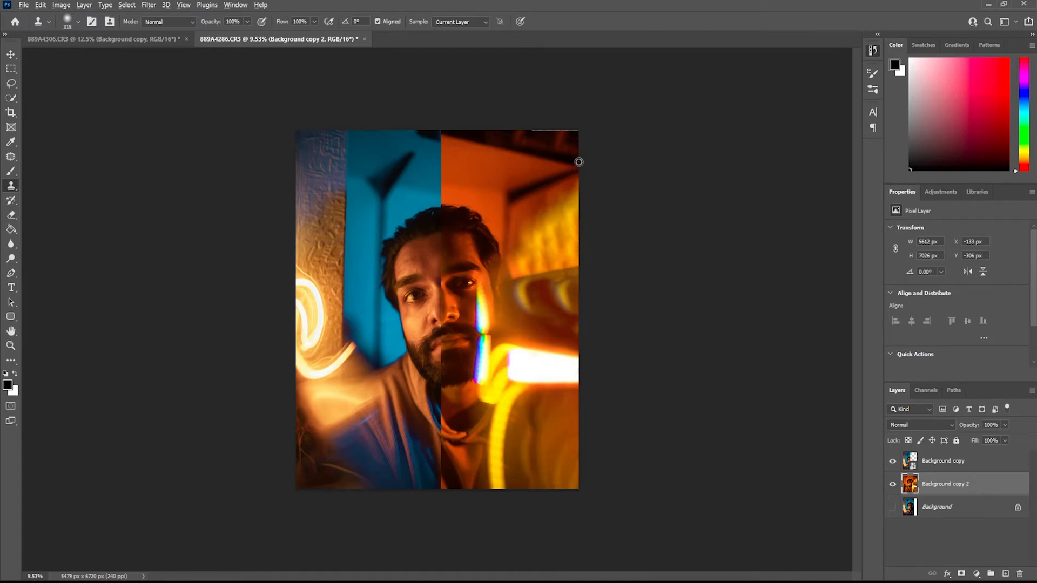
Try to fill a rectangular selection of about 535 × 517 px in the image's top-right corner, and deselect it
{"action": "scroll", "coordinate": [579, 162], "scroll_direction": "up", "scroll_amount": 3}
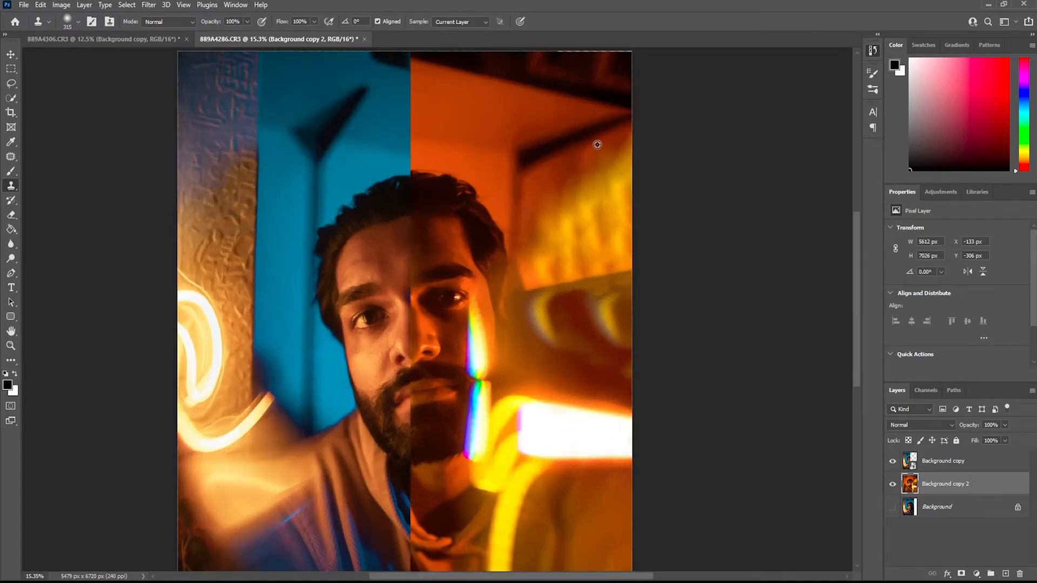
{"action": "left_click", "coordinate": [11, 69]}
{"action": "left_click_drag", "start_coordinate": [638, 49], "coordinate": [588, 95]}
{"action": "key", "text": "shift+F5"}
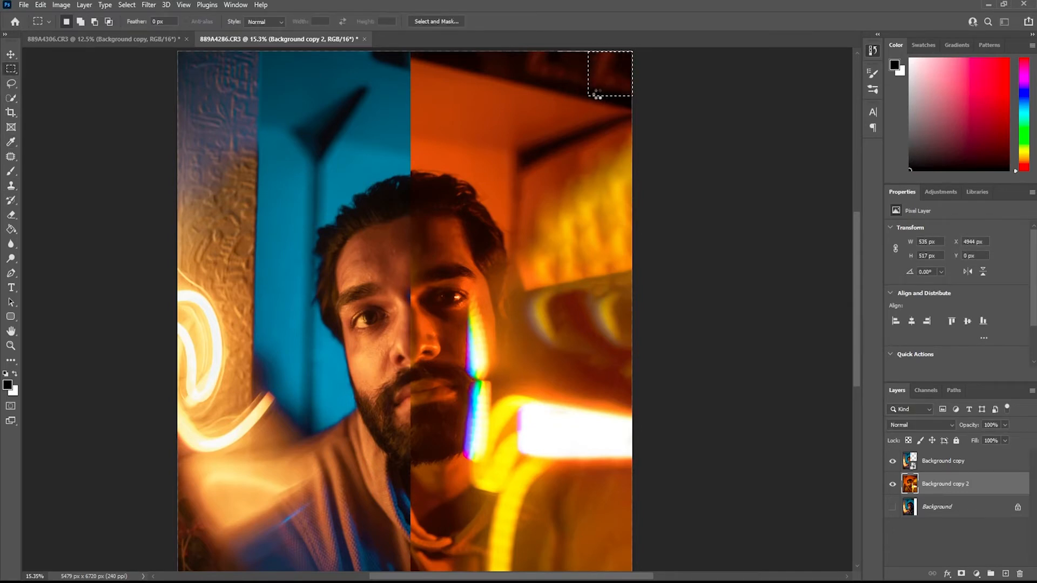
{"action": "key", "text": "ctrl+d"}
{"action": "scroll", "coordinate": [552, 75], "scroll_direction": "down", "scroll_amount": 2}
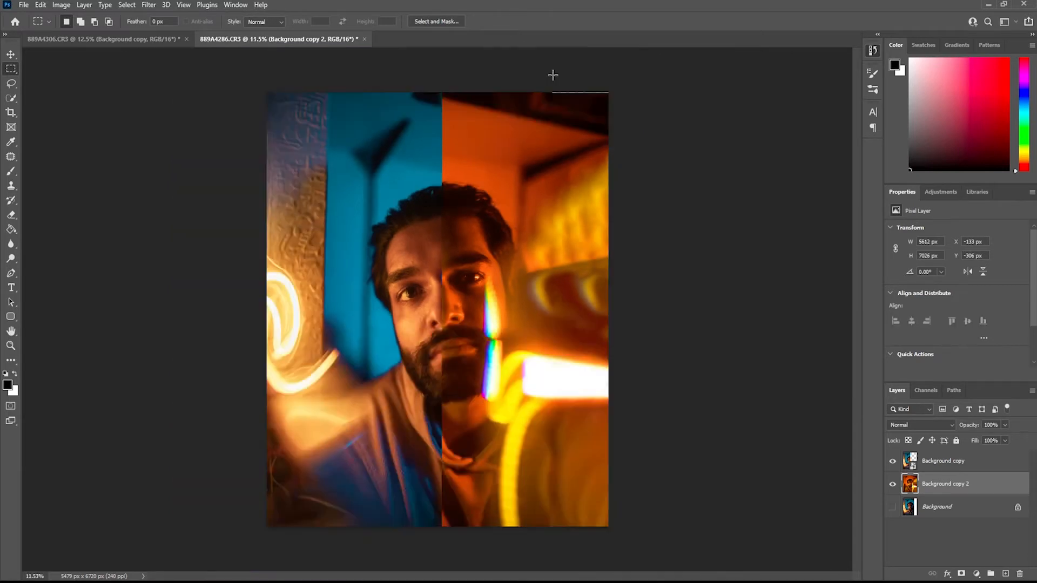
Try to fill the white line along the image's top-right edge using thin marquee selections about 971 and 997 px wide, 113 px high
{"action": "left_click_drag", "start_coordinate": [577, 82], "coordinate": [682, 67]}
{"action": "key", "text": "shift+F5"}
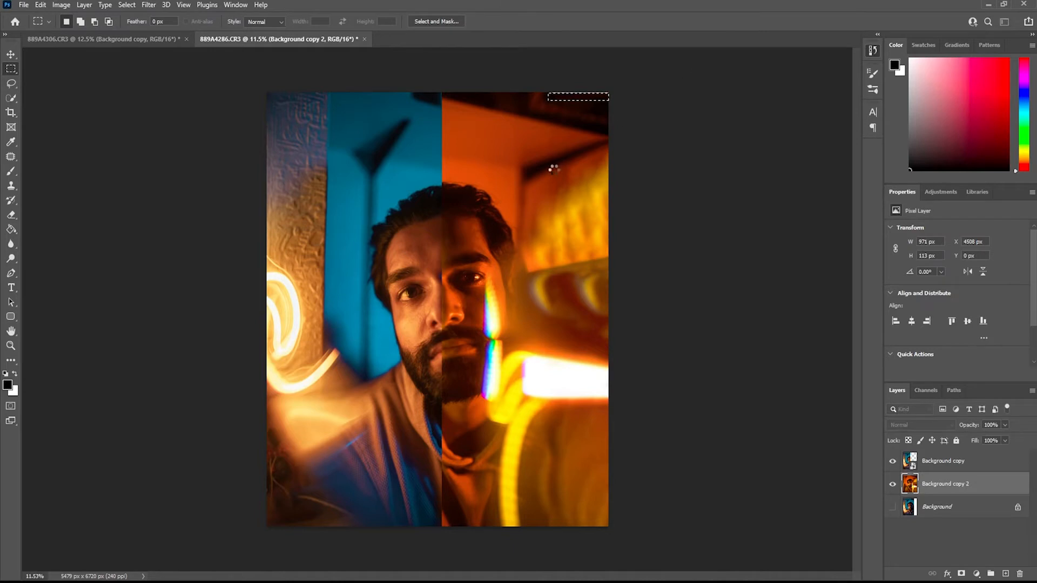
{"action": "key", "text": "ctrl+d"}
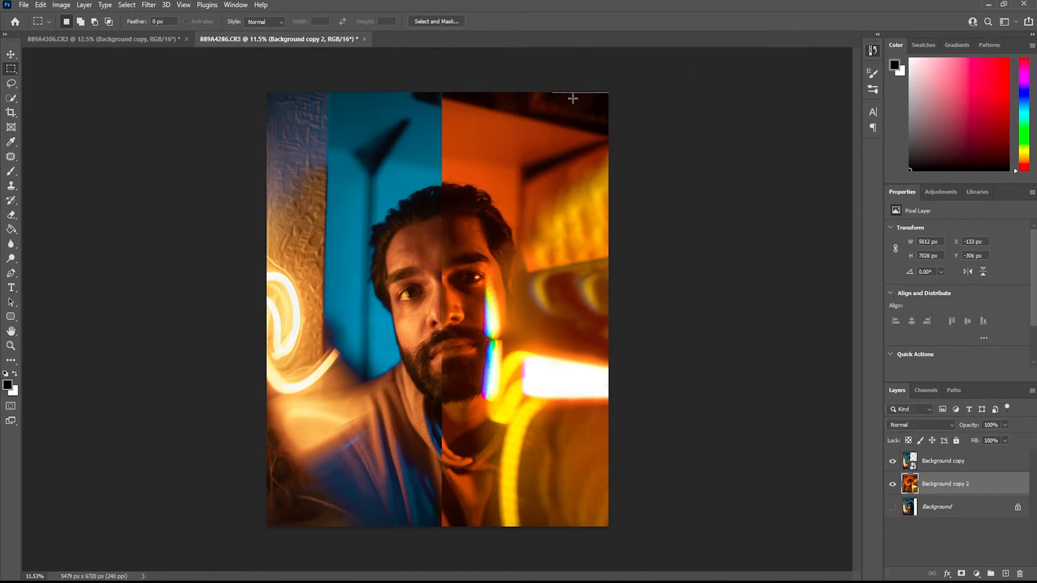
{"action": "left_click_drag", "start_coordinate": [609, 92], "coordinate": [546, 101]}
{"action": "key", "text": "i"}
{"action": "key", "text": "m"}
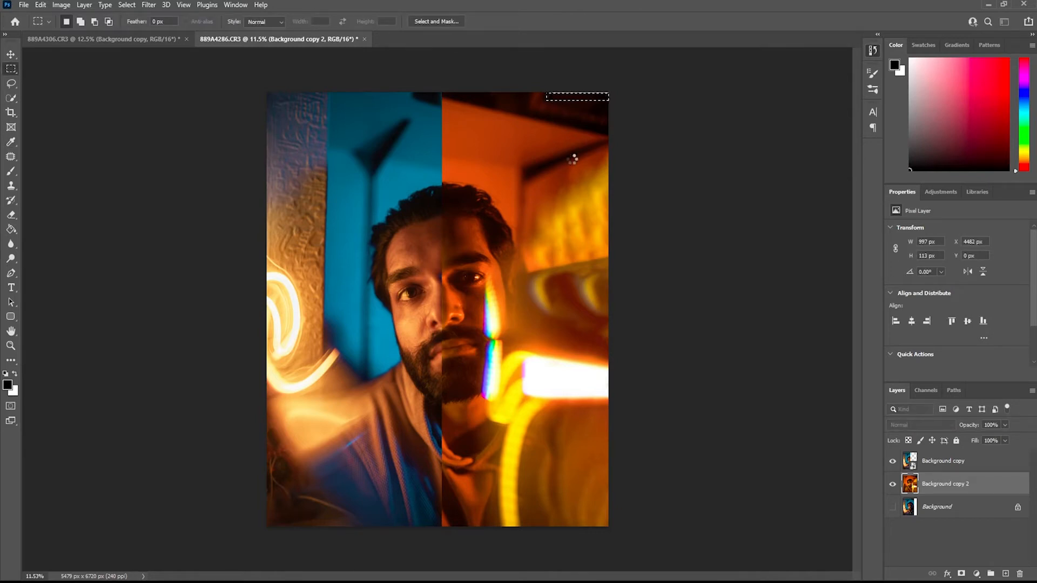
{"action": "key", "text": "ctrl+d"}
Clone the dark background over the thin white line at the image's top-right edge
{"action": "key", "text": "s"}
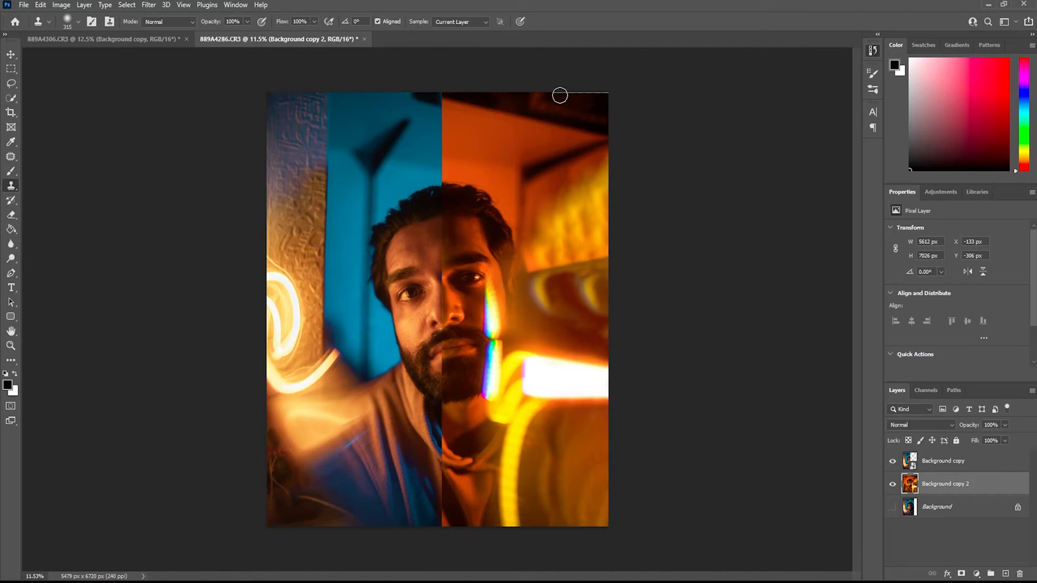
{"action": "left_click_drag", "start_coordinate": [554, 95], "coordinate": [616, 92]}
{"action": "left_click_drag", "start_coordinate": [585, 93], "coordinate": [599, 97]}
Choose the Healing Brush tool and blend the repeated pattern in the yellow reflections near the image's right edge
{"action": "key", "text": "l"}
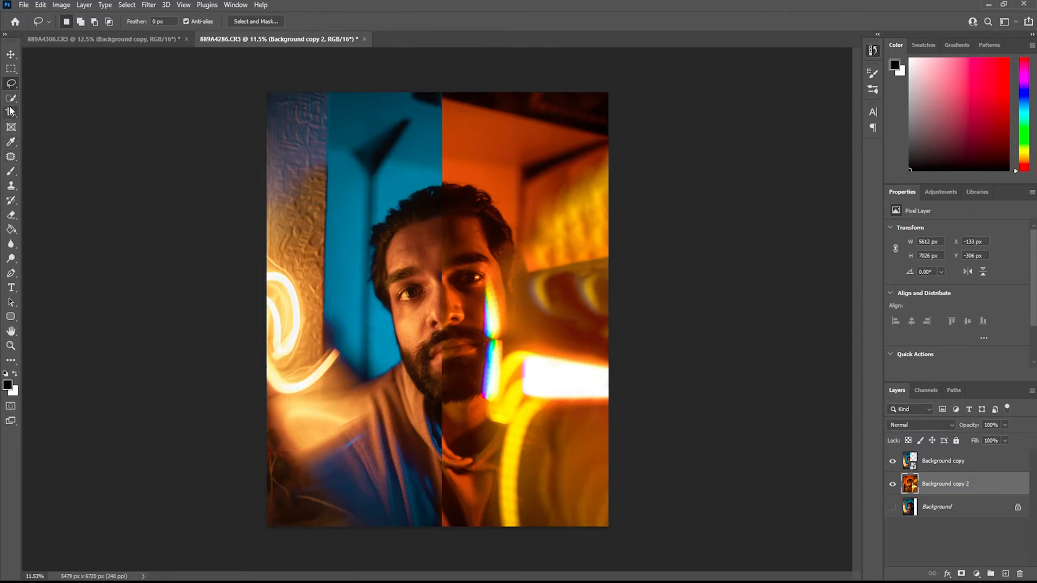
{"action": "left_click", "coordinate": [13, 185]}
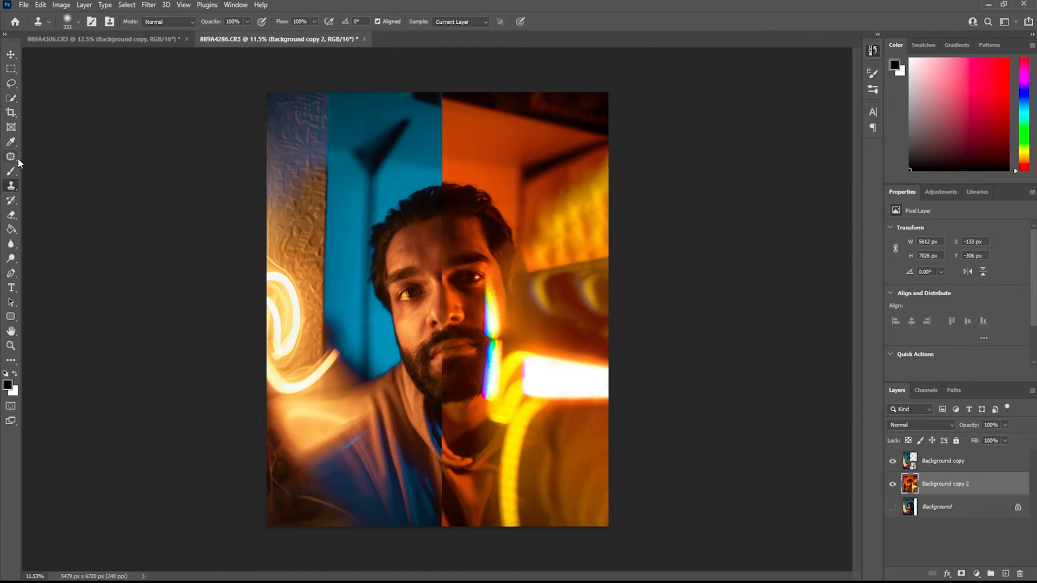
{"action": "left_click", "coordinate": [16, 157]}
{"action": "left_click", "coordinate": [77, 163]}
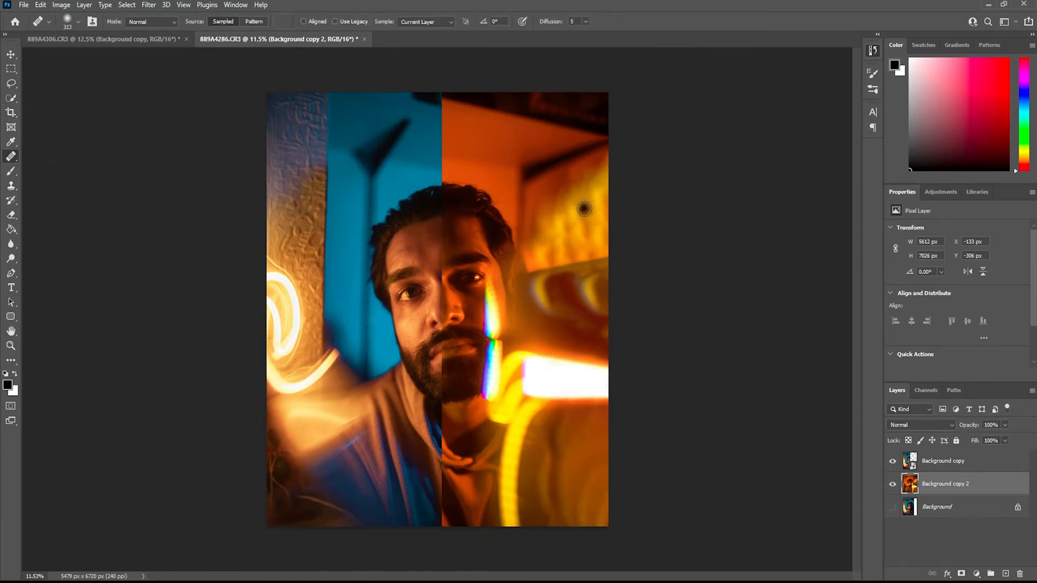
{"action": "left_click", "coordinate": [587, 233]}
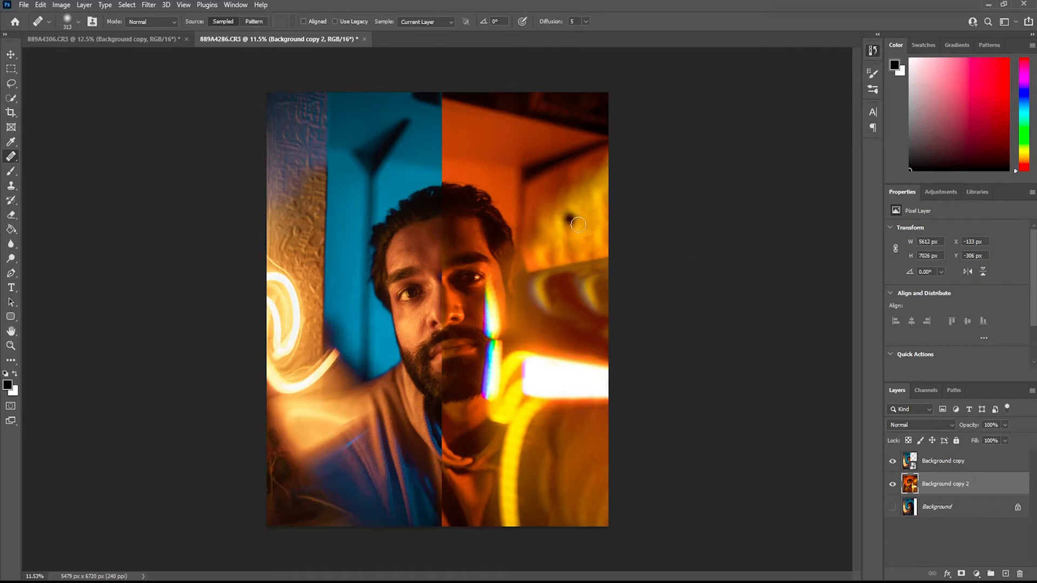
{"action": "left_click_drag", "start_coordinate": [570, 230], "coordinate": [571, 254]}
{"action": "left_click_drag", "start_coordinate": [587, 230], "coordinate": [597, 232]}
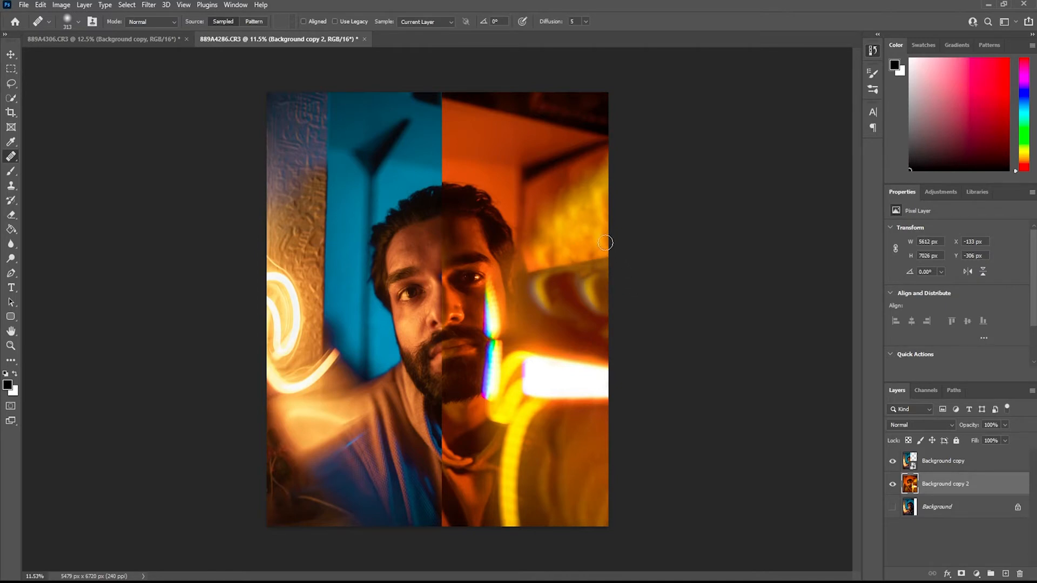
Select the Background copy layer, choose the Spot Healing Brush tool with Content-Aware type, and rasterize the layer's smart object
{"action": "scroll", "coordinate": [609, 244], "scroll_direction": "down", "scroll_amount": 2}
{"action": "scroll", "coordinate": [505, 304], "scroll_direction": "up", "scroll_amount": 2}
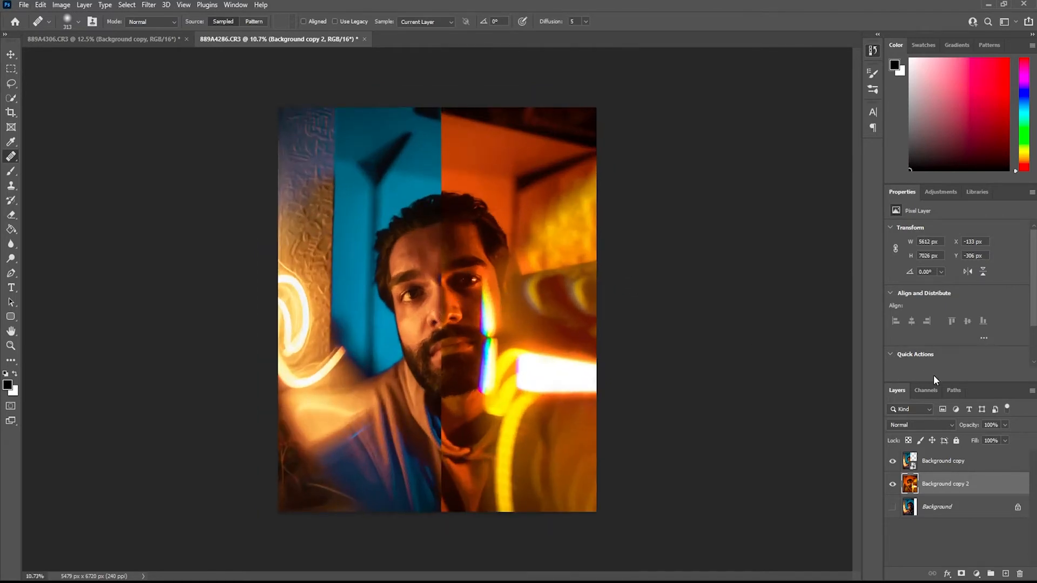
{"action": "left_click", "coordinate": [944, 463]}
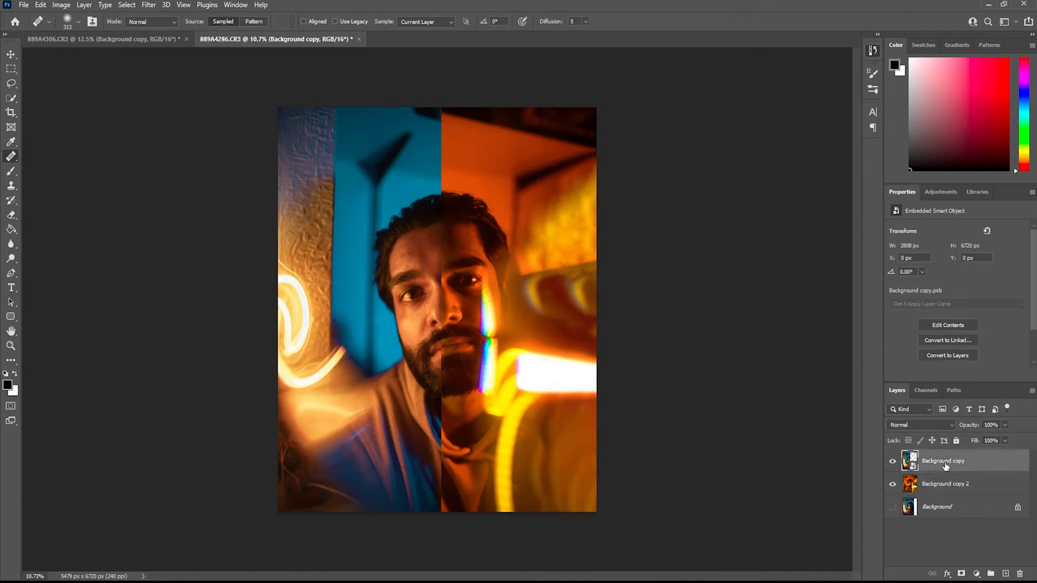
{"action": "scroll", "coordinate": [364, 370], "scroll_direction": "up", "scroll_amount": 3}
{"action": "scroll", "coordinate": [321, 253], "scroll_direction": "up", "scroll_amount": 2}
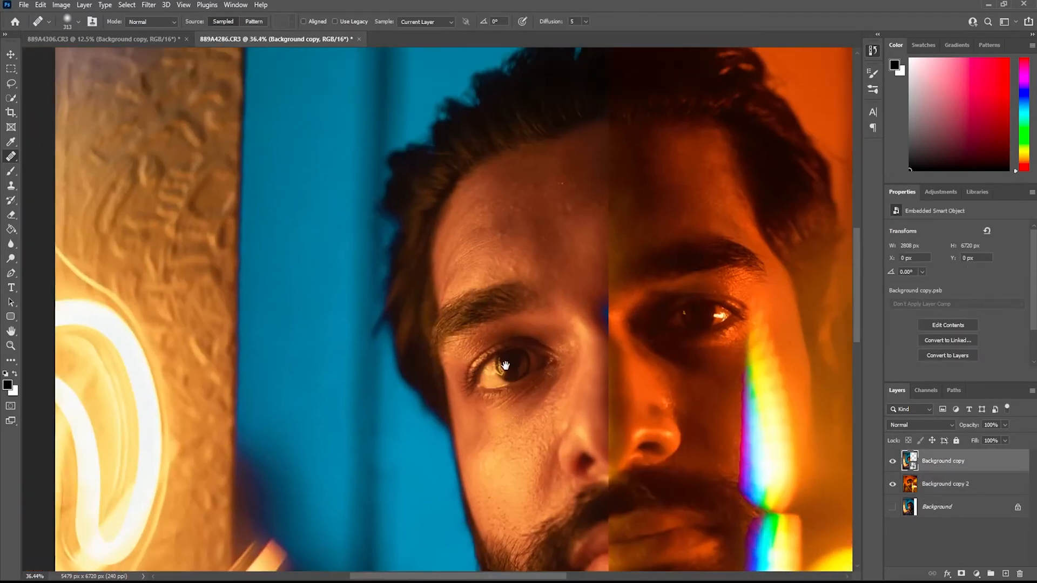
{"action": "left_click_drag", "start_coordinate": [239, 279], "coordinate": [461, 285]}
{"action": "scroll", "coordinate": [460, 285], "scroll_direction": "up", "scroll_amount": 1}
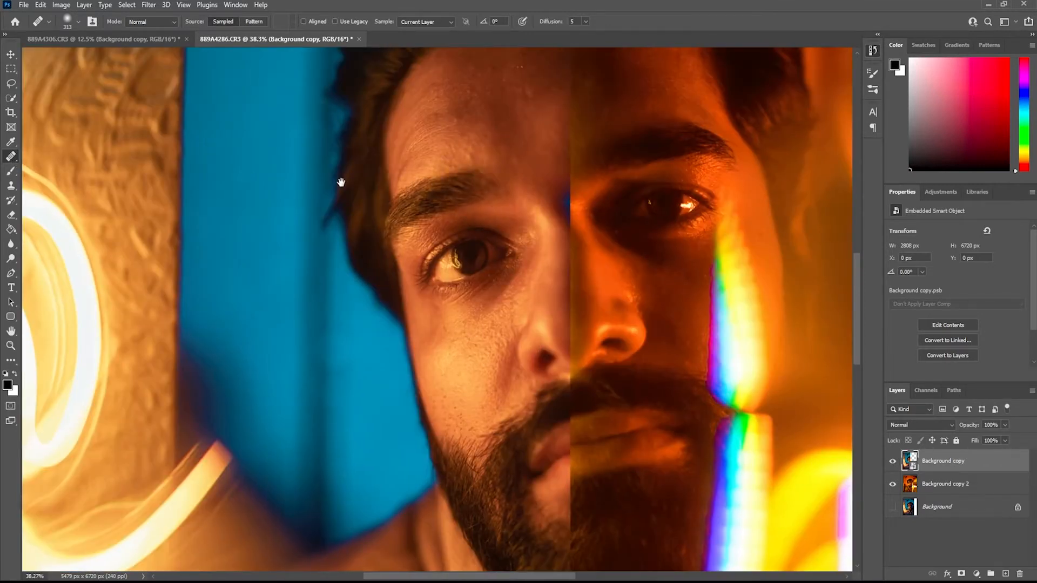
{"action": "left_click_drag", "start_coordinate": [341, 183], "coordinate": [343, 183]}
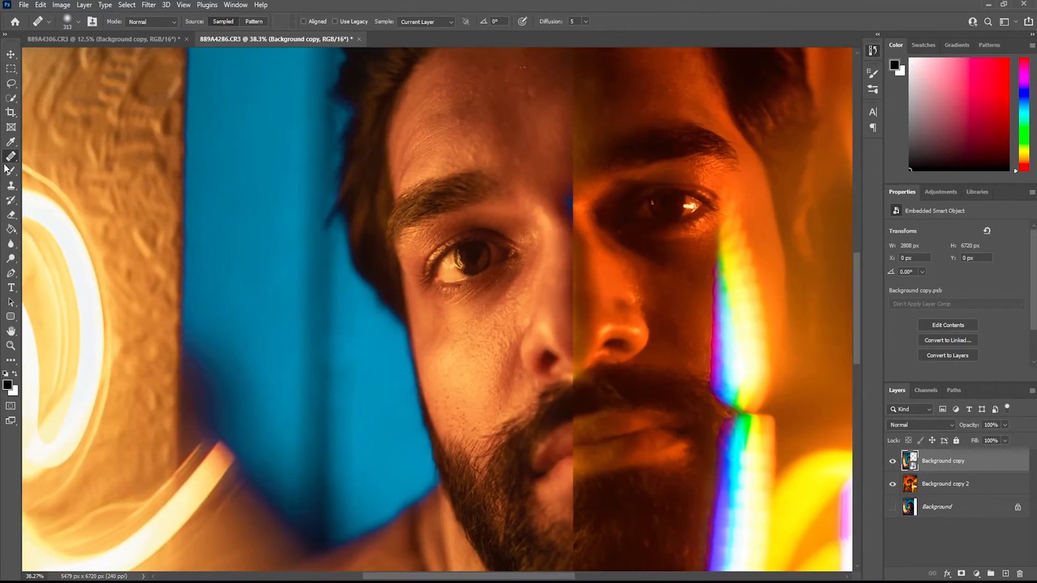
{"action": "left_click", "coordinate": [67, 164]}
{"action": "left_click_drag", "start_coordinate": [482, 127], "coordinate": [471, 229]}
Heal the bright spots and blemishes across the forehead on the face's blue half, down to the area between the eyebrows
{"action": "scroll", "coordinate": [481, 174], "scroll_direction": "up", "scroll_amount": 8}
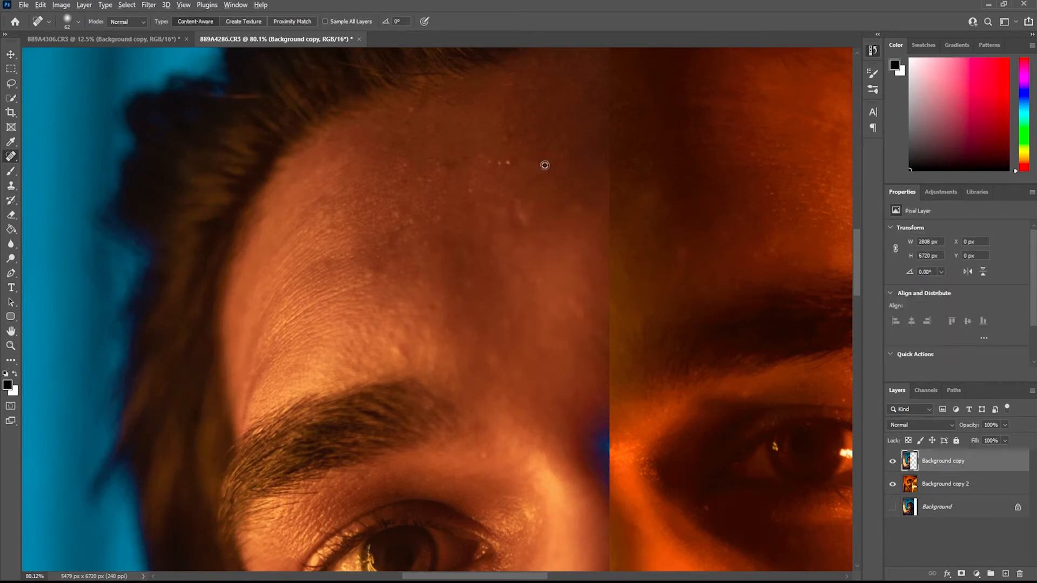
{"action": "left_click_drag", "start_coordinate": [501, 172], "coordinate": [503, 163]}
{"action": "left_click", "coordinate": [505, 132]}
{"action": "left_click", "coordinate": [475, 188]}
{"action": "left_click", "coordinate": [495, 358]}
{"action": "left_click", "coordinate": [423, 313]}
{"action": "left_click", "coordinate": [400, 348]}
{"action": "left_click", "coordinate": [330, 271]}
{"action": "left_click", "coordinate": [374, 271]}
{"action": "left_click", "coordinate": [451, 165]}
{"action": "left_click", "coordinate": [412, 111]}
{"action": "left_click", "coordinate": [406, 221]}
{"action": "left_click", "coordinate": [403, 226]}
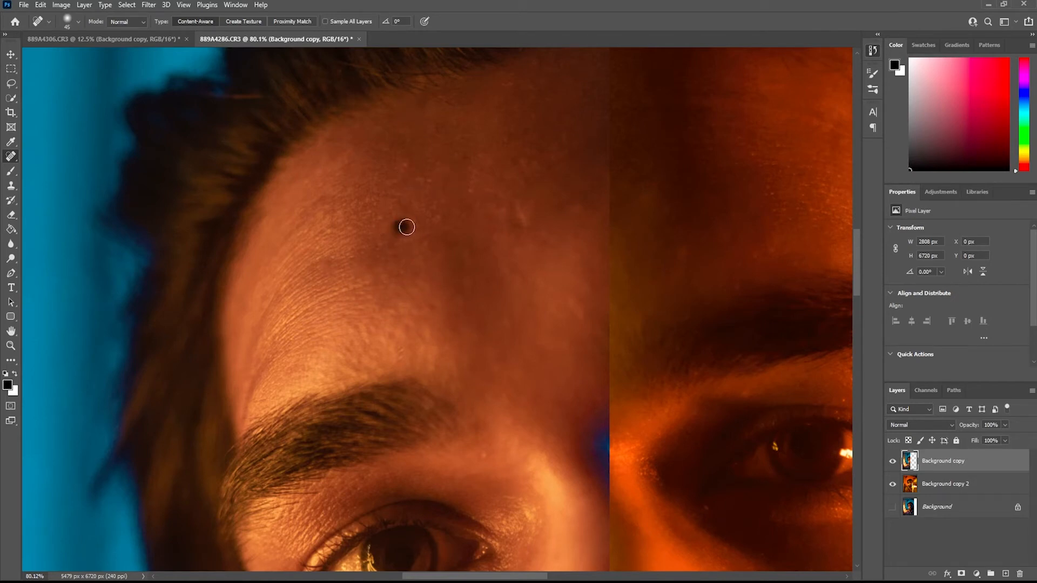
{"action": "left_click", "coordinate": [526, 216]}
{"action": "left_click", "coordinate": [485, 457]}
{"action": "left_click_drag", "start_coordinate": [501, 334], "coordinate": [510, 308]}
{"action": "left_click", "coordinate": [412, 324]}
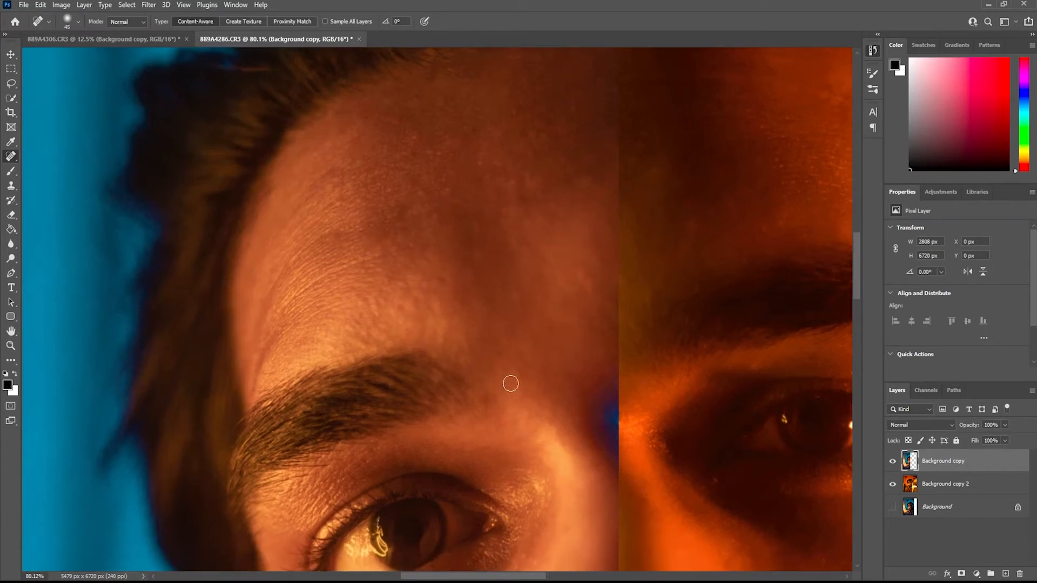
{"action": "left_click", "coordinate": [586, 276]}
{"action": "mouse_move", "coordinate": [522, 201]}
{"action": "left_mouse_down"}
{"action": "mouse_move", "coordinate": [541, 176]}
{"action": "mouse_move", "coordinate": [525, 204]}
{"action": "left_mouse_up"}
Remove the stray dark hairs from the middle of the blue half's cheek, just above the beard
{"action": "left_click_drag", "start_coordinate": [507, 393], "coordinate": [452, 169]}
{"action": "left_click_drag", "start_coordinate": [424, 479], "coordinate": [447, 358]}
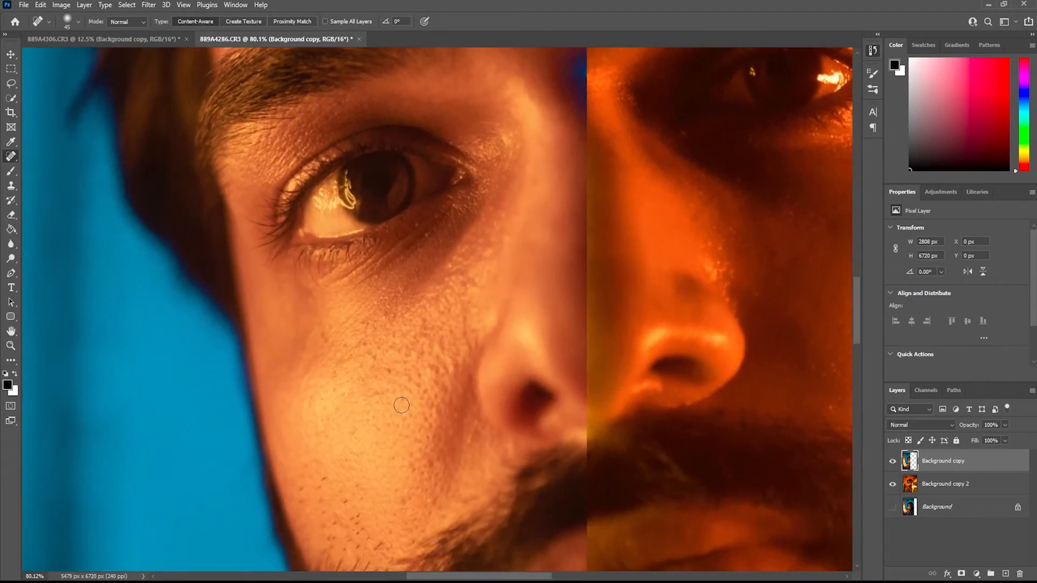
{"action": "left_click_drag", "start_coordinate": [390, 430], "coordinate": [411, 295]}
{"action": "left_click_drag", "start_coordinate": [408, 360], "coordinate": [402, 358]}
{"action": "left_click", "coordinate": [378, 350]}
{"action": "scroll", "coordinate": [397, 388], "scroll_direction": "up", "scroll_amount": 7}
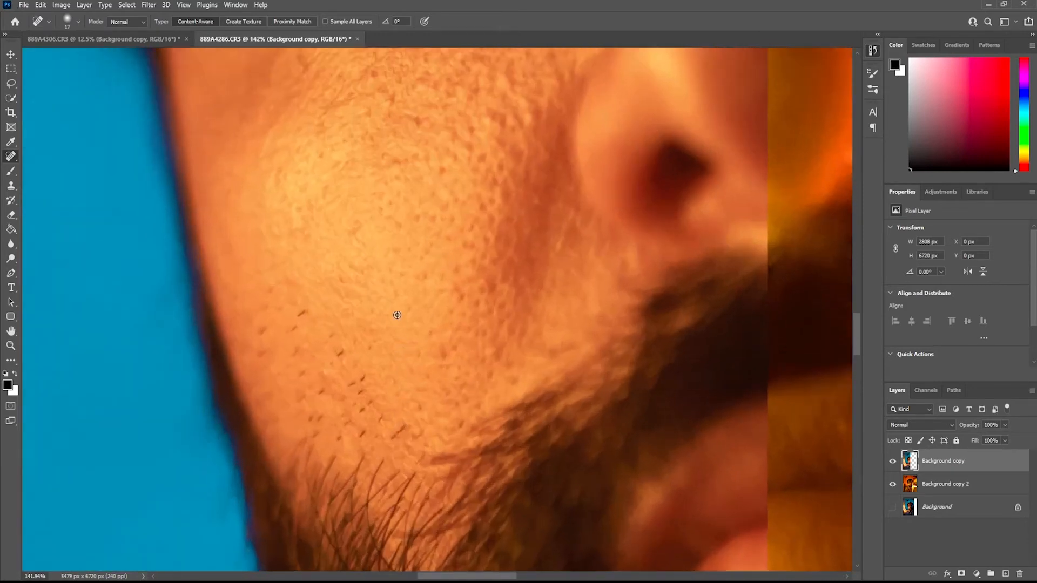
{"action": "left_click_drag", "start_coordinate": [387, 332], "coordinate": [391, 333]}
{"action": "left_click", "coordinate": [368, 353]}
{"action": "left_click", "coordinate": [397, 394]}
{"action": "left_click", "coordinate": [423, 416]}
{"action": "left_click", "coordinate": [418, 403]}
{"action": "mouse_move", "coordinate": [427, 387]}
{"action": "left_mouse_down"}
{"action": "mouse_move", "coordinate": [394, 450]}
{"action": "mouse_move", "coordinate": [408, 458]}
{"action": "left_mouse_up"}
{"action": "left_click", "coordinate": [398, 449]}
{"action": "left_click", "coordinate": [375, 425]}
{"action": "left_click", "coordinate": [360, 447]}
{"action": "left_click", "coordinate": [374, 445]}
{"action": "left_click", "coordinate": [357, 448]}
{"action": "left_click_drag", "start_coordinate": [372, 411], "coordinate": [346, 420]}
{"action": "left_click_drag", "start_coordinate": [362, 384], "coordinate": [355, 391]}
{"action": "left_click", "coordinate": [347, 393]}
{"action": "left_click", "coordinate": [359, 384]}
{"action": "left_click", "coordinate": [336, 359]}
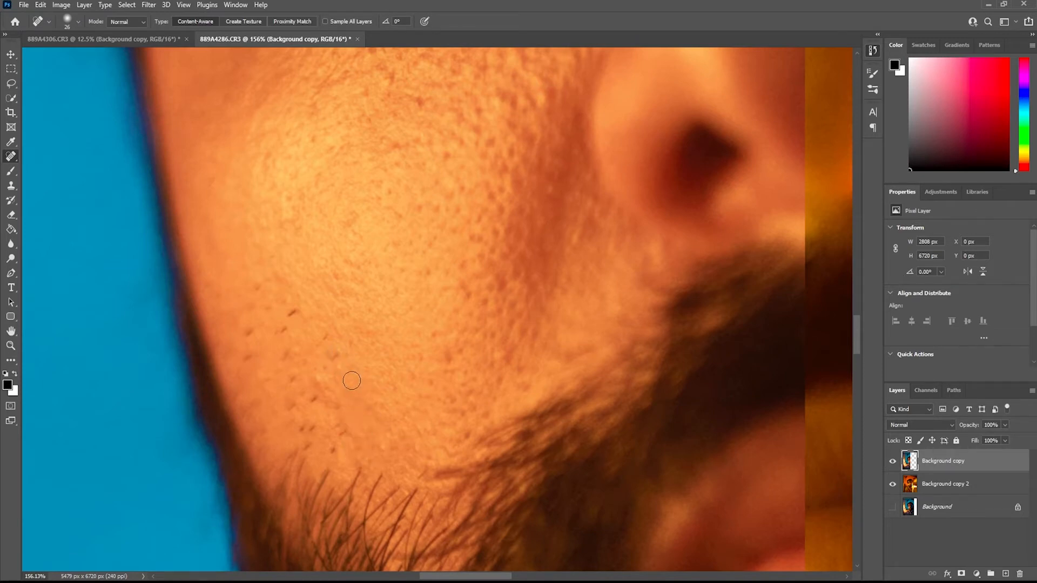
Remove the remaining stray hairs and dark pores on the outer part of the blue half's cheek near the jawline
{"action": "left_click", "coordinate": [336, 356]}
{"action": "left_click", "coordinate": [342, 404]}
{"action": "left_click", "coordinate": [311, 399]}
{"action": "left_click", "coordinate": [293, 312]}
{"action": "left_click", "coordinate": [292, 316]}
{"action": "left_click", "coordinate": [292, 313]}
{"action": "left_click", "coordinate": [295, 319]}
{"action": "left_click", "coordinate": [311, 341]}
{"action": "left_click", "coordinate": [330, 370]}
{"action": "left_click", "coordinate": [343, 427]}
{"action": "left_click", "coordinate": [334, 452]}
{"action": "left_click", "coordinate": [335, 447]}
{"action": "left_click", "coordinate": [309, 448]}
{"action": "left_click", "coordinate": [314, 430]}
{"action": "left_click", "coordinate": [301, 430]}
{"action": "left_click", "coordinate": [296, 403]}
{"action": "left_click_drag", "start_coordinate": [296, 398], "coordinate": [301, 390]}
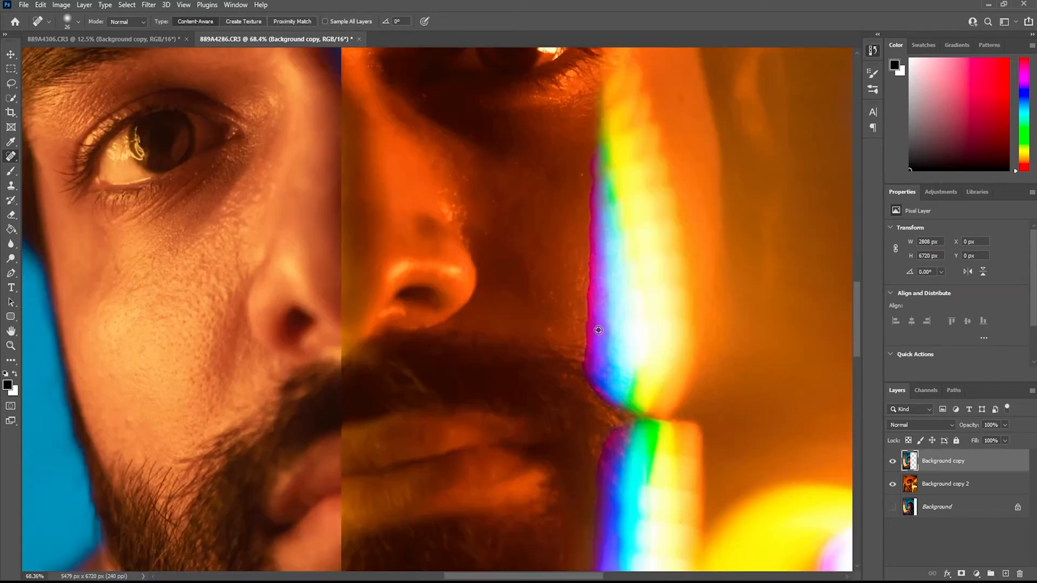
Select the Background copy 2 layer and heal the bright specks beside the nose and on the cheek of the orange half
{"action": "left_click", "coordinate": [949, 488]}
{"action": "left_click_drag", "start_coordinate": [455, 296], "coordinate": [450, 291]}
{"action": "scroll", "coordinate": [562, 342], "scroll_direction": "up", "scroll_amount": 8}
{"action": "left_click_drag", "start_coordinate": [523, 309], "coordinate": [506, 314]}
{"action": "left_click", "coordinate": [436, 238]}
{"action": "left_click", "coordinate": [505, 248]}
{"action": "mouse_move", "coordinate": [483, 239]}
{"action": "left_mouse_down"}
{"action": "mouse_move", "coordinate": [508, 235]}
{"action": "mouse_move", "coordinate": [549, 252]}
{"action": "mouse_move", "coordinate": [486, 242]}
{"action": "mouse_move", "coordinate": [496, 328]}
{"action": "left_mouse_up"}
{"action": "left_click_drag", "start_coordinate": [423, 178], "coordinate": [501, 372]}
{"action": "left_click", "coordinate": [674, 240]}
{"action": "left_click", "coordinate": [426, 243]}
{"action": "left_click", "coordinate": [400, 245]}
{"action": "left_click", "coordinate": [412, 273]}
{"action": "left_click", "coordinate": [404, 285]}
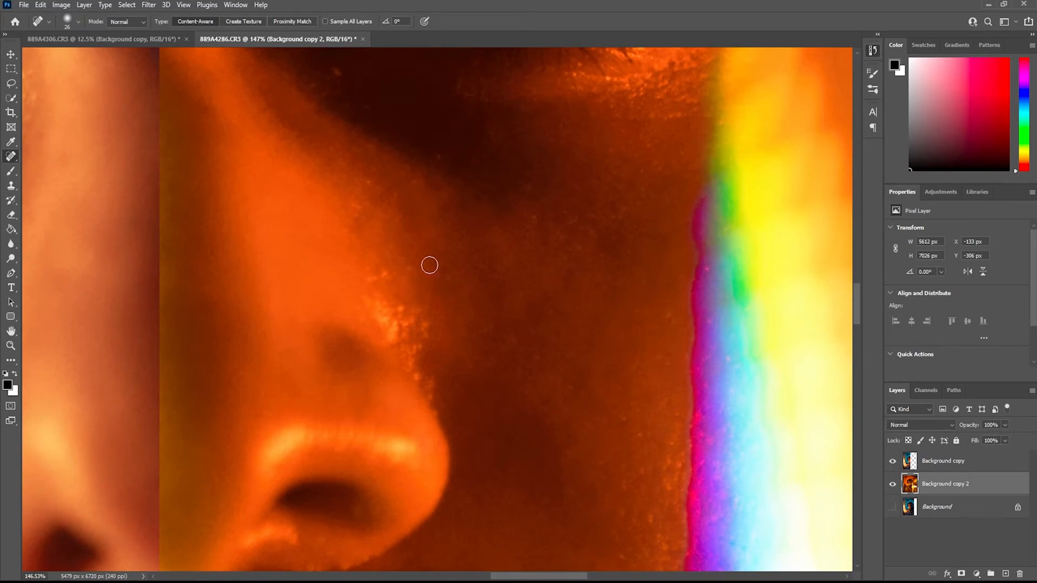
{"action": "left_click_drag", "start_coordinate": [390, 194], "coordinate": [452, 325]}
{"action": "left_click", "coordinate": [400, 203]}
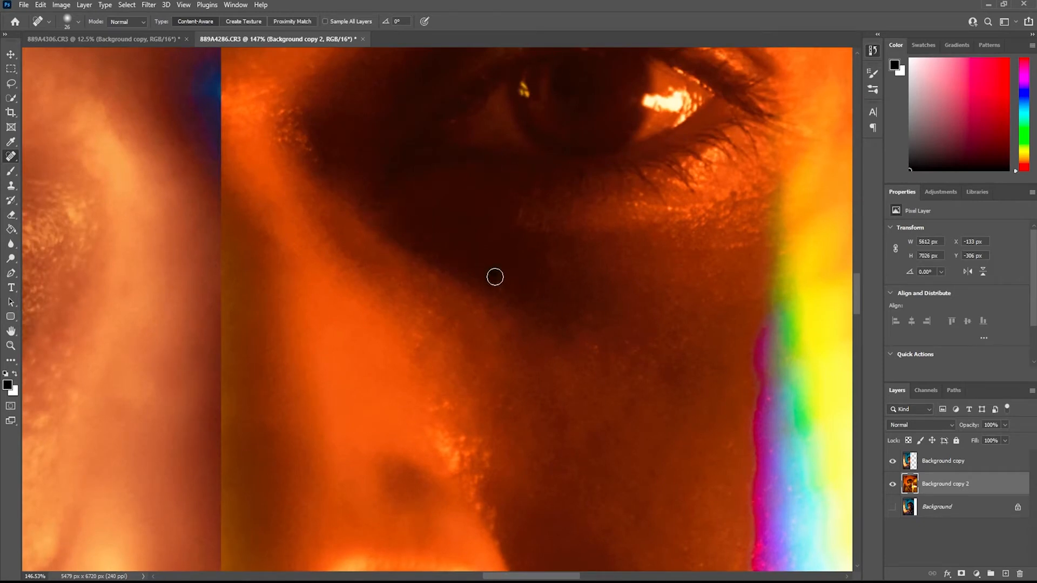
Heal small spots around the eye and upper eyelid on the face's orange half
{"action": "left_click", "coordinate": [323, 163]}
{"action": "left_click_drag", "start_coordinate": [494, 306], "coordinate": [265, 425]}
{"action": "left_click_drag", "start_coordinate": [393, 245], "coordinate": [455, 471]}
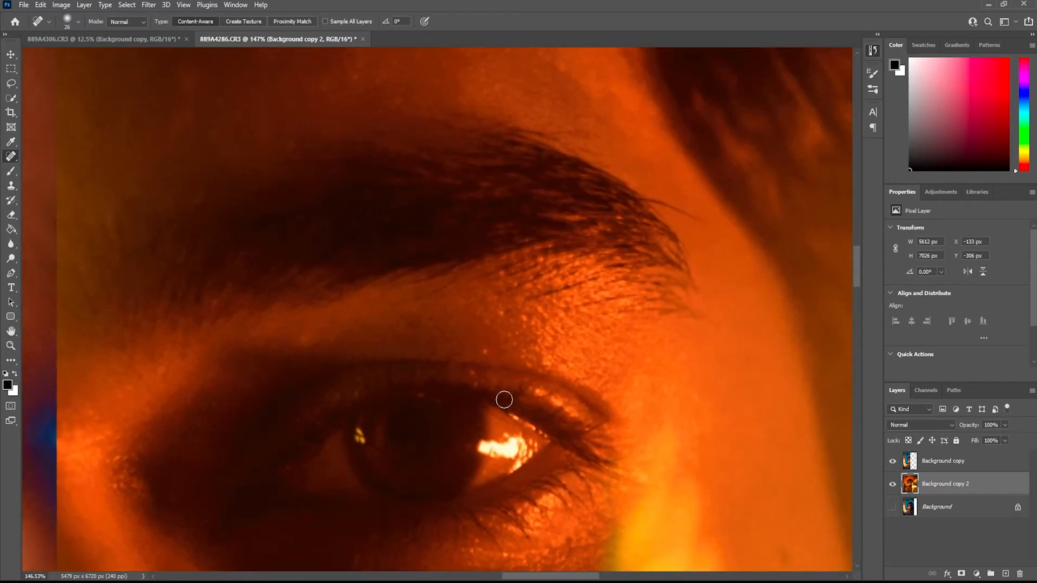
{"action": "left_click_drag", "start_coordinate": [504, 400], "coordinate": [515, 282]}
{"action": "left_click_drag", "start_coordinate": [572, 252], "coordinate": [157, 434]}
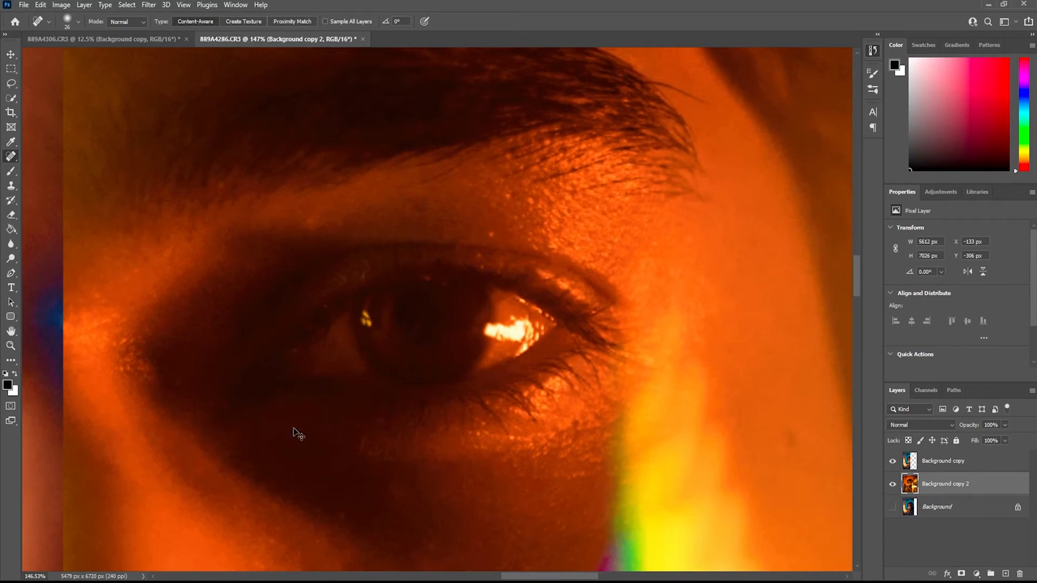
{"action": "mouse_move", "coordinate": [476, 245]}
{"action": "left_mouse_down"}
{"action": "mouse_move", "coordinate": [670, 277]}
{"action": "mouse_move", "coordinate": [571, 268]}
{"action": "left_mouse_up"}
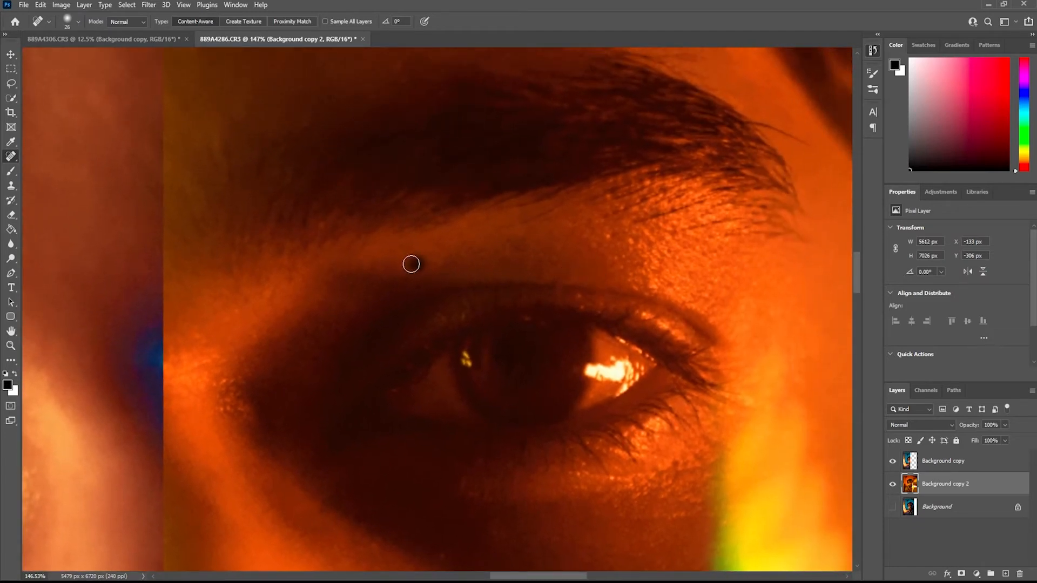
Heal the spots above the eyebrow and across the forehead on the face's orange half
{"action": "mouse_move", "coordinate": [607, 226]}
{"action": "left_mouse_down"}
{"action": "mouse_move", "coordinate": [611, 239]}
{"action": "mouse_move", "coordinate": [578, 271]}
{"action": "mouse_move", "coordinate": [568, 519]}
{"action": "left_mouse_up"}
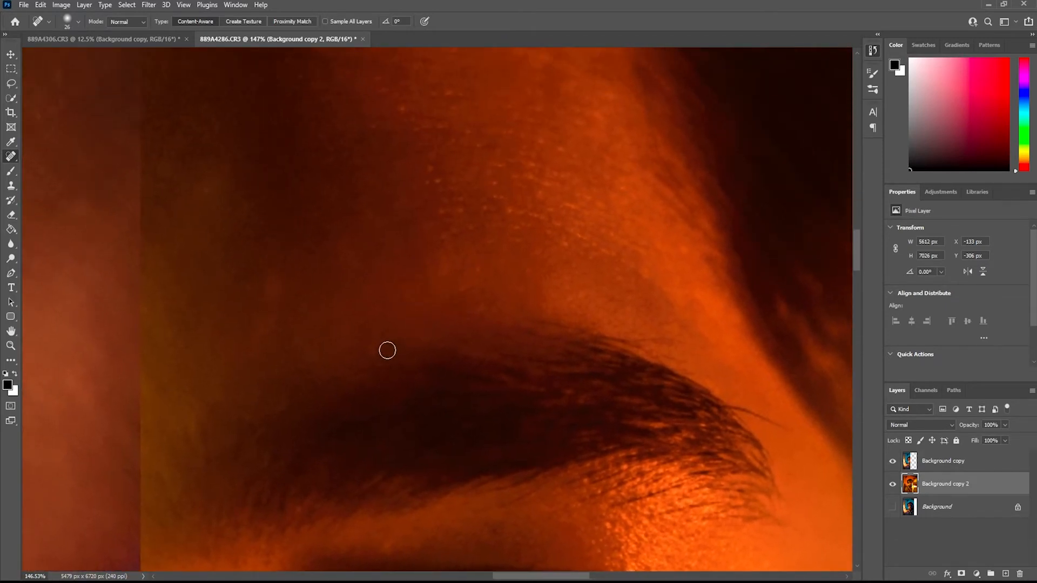
{"action": "left_click", "coordinate": [378, 351]}
{"action": "mouse_move", "coordinate": [292, 350]}
{"action": "left_mouse_down"}
{"action": "mouse_move", "coordinate": [255, 352]}
{"action": "mouse_move", "coordinate": [278, 272]}
{"action": "mouse_move", "coordinate": [275, 294]}
{"action": "left_mouse_up"}
{"action": "mouse_move", "coordinate": [600, 222]}
{"action": "left_mouse_down"}
{"action": "mouse_move", "coordinate": [639, 402]}
{"action": "mouse_move", "coordinate": [562, 433]}
{"action": "left_mouse_up"}
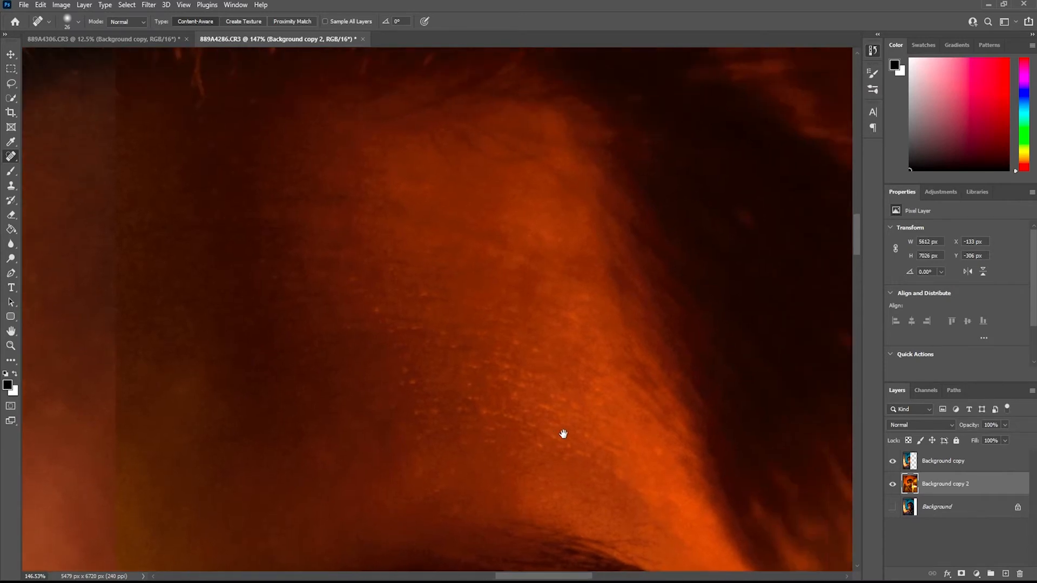
{"action": "left_click", "coordinate": [345, 283]}
{"action": "left_click", "coordinate": [174, 389]}
Heal spots in the dark beard below the lips on the face's orange half
{"action": "scroll", "coordinate": [335, 389], "scroll_direction": "down", "scroll_amount": 5}
{"action": "mouse_move", "coordinate": [395, 446]}
{"action": "left_mouse_down"}
{"action": "mouse_move", "coordinate": [512, 82]}
{"action": "mouse_move", "coordinate": [530, 185]}
{"action": "mouse_move", "coordinate": [491, 220]}
{"action": "mouse_move", "coordinate": [479, 203]}
{"action": "left_mouse_up"}
{"action": "scroll", "coordinate": [497, 187], "scroll_direction": "down", "scroll_amount": 3}
{"action": "scroll", "coordinate": [468, 329], "scroll_direction": "up", "scroll_amount": 6}
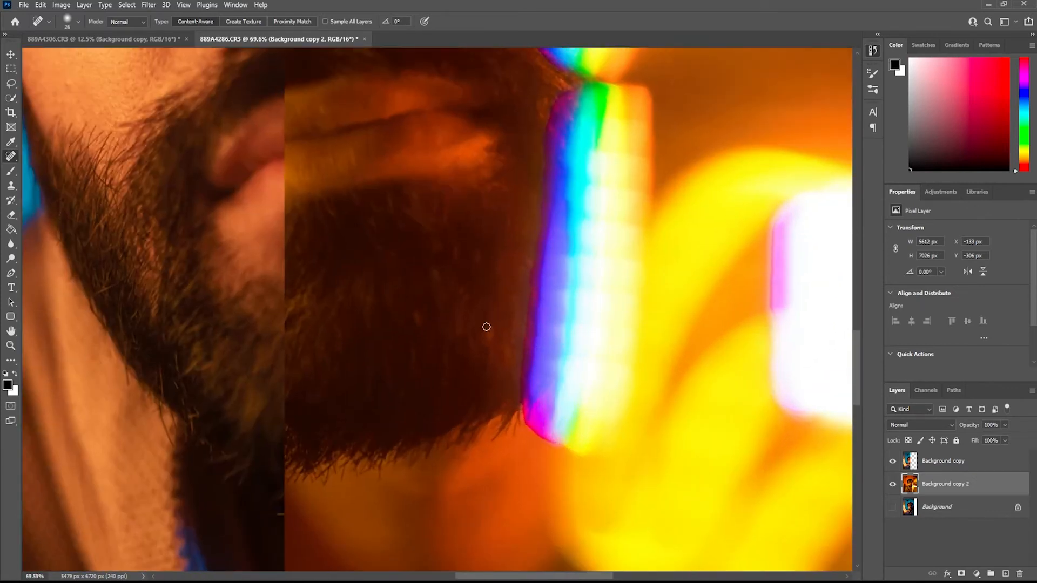
{"action": "mouse_move", "coordinate": [486, 327]}
{"action": "left_mouse_down"}
{"action": "mouse_move", "coordinate": [493, 337]}
{"action": "mouse_move", "coordinate": [463, 334]}
{"action": "left_mouse_up"}
{"action": "scroll", "coordinate": [482, 311], "scroll_direction": "down", "scroll_amount": 5}
{"action": "scroll", "coordinate": [489, 324], "scroll_direction": "up", "scroll_amount": 6}
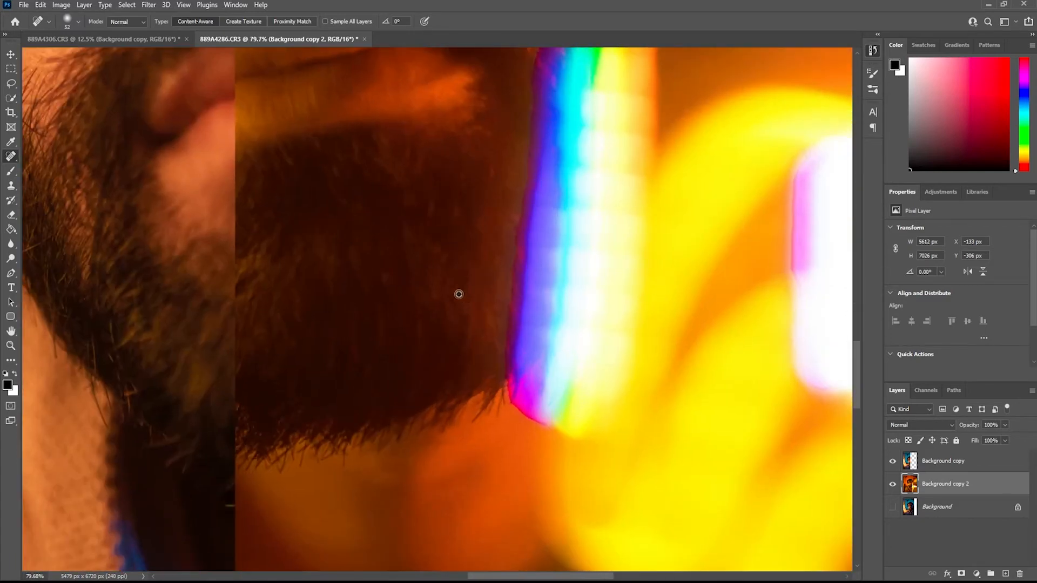
{"action": "left_click", "coordinate": [385, 278]}
Select the Background copy layer and heal two more spots on the blue half's lower cheek above the beard
{"action": "mouse_move", "coordinate": [274, 330]}
{"action": "left_mouse_down"}
{"action": "mouse_move", "coordinate": [645, 319]}
{"action": "mouse_move", "coordinate": [585, 503]}
{"action": "left_mouse_up"}
{"action": "mouse_move", "coordinate": [419, 299]}
{"action": "left_mouse_down"}
{"action": "mouse_move", "coordinate": [530, 391]}
{"action": "mouse_move", "coordinate": [512, 475]}
{"action": "mouse_move", "coordinate": [519, 452]}
{"action": "left_mouse_up"}
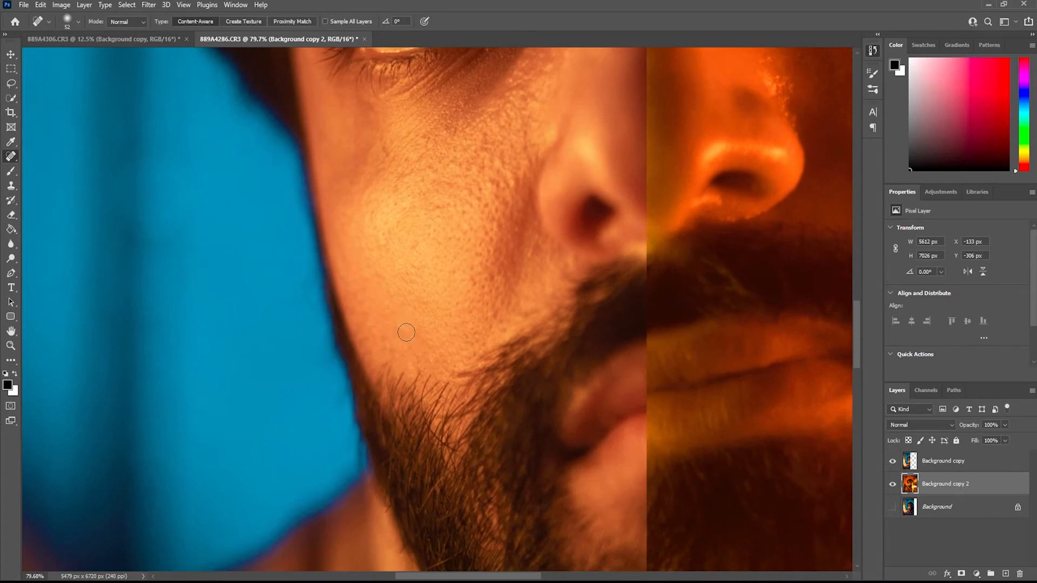
{"action": "left_click", "coordinate": [908, 462]}
{"action": "left_click", "coordinate": [398, 327]}
{"action": "left_click", "coordinate": [382, 343]}
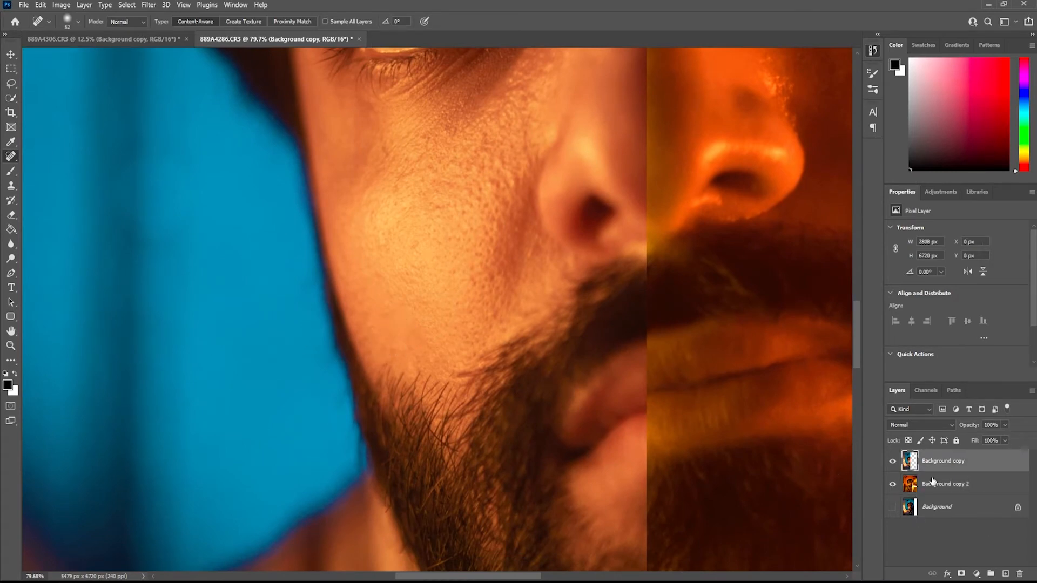
Marquee-select the blue spot on the nose bridge of Background copy, fill it from the surrounding skin, and deselect
{"action": "left_click_drag", "start_coordinate": [366, 229], "coordinate": [332, 500]}
{"action": "scroll", "coordinate": [626, 162], "scroll_direction": "down", "scroll_amount": 5}
{"action": "left_click_drag", "start_coordinate": [621, 157], "coordinate": [564, 324]}
{"action": "key", "text": "m"}
{"action": "scroll", "coordinate": [562, 318], "scroll_direction": "up", "scroll_amount": 7}
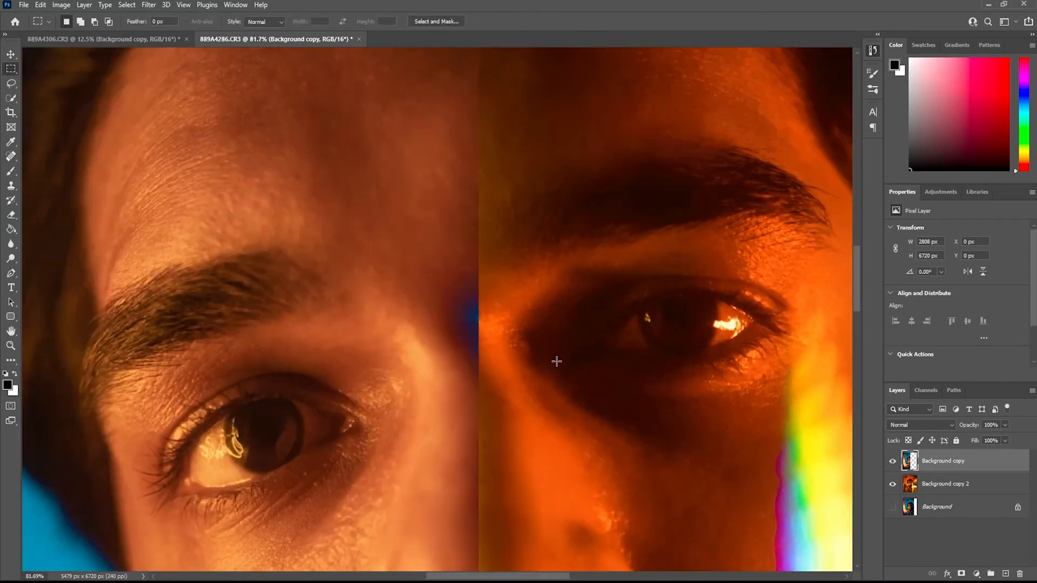
{"action": "left_click_drag", "start_coordinate": [480, 246], "coordinate": [413, 414]}
{"action": "key", "text": "shift"}
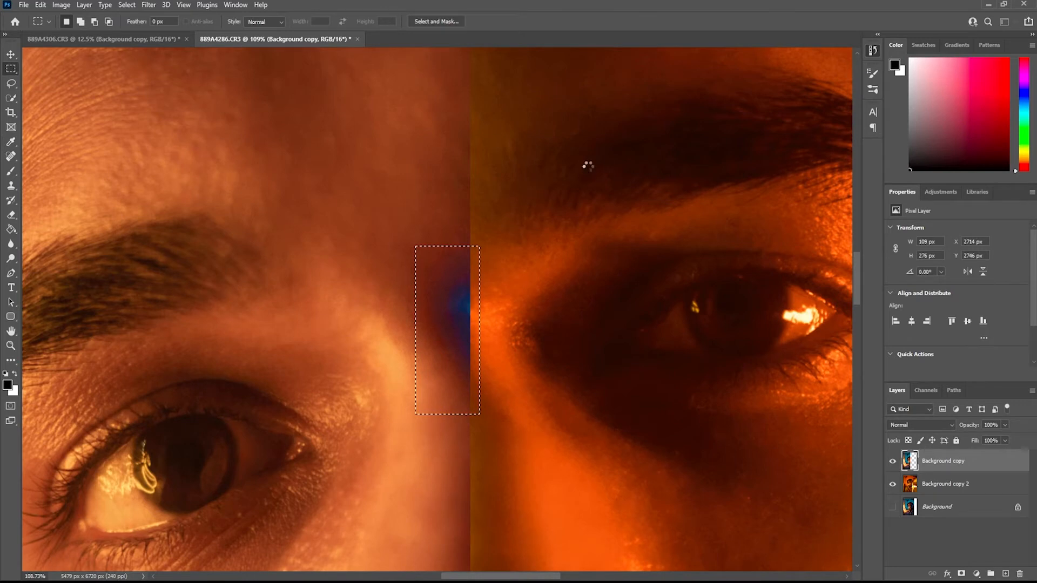
{"action": "key", "text": "Delete"}
{"action": "key", "text": "ctrl+d"}
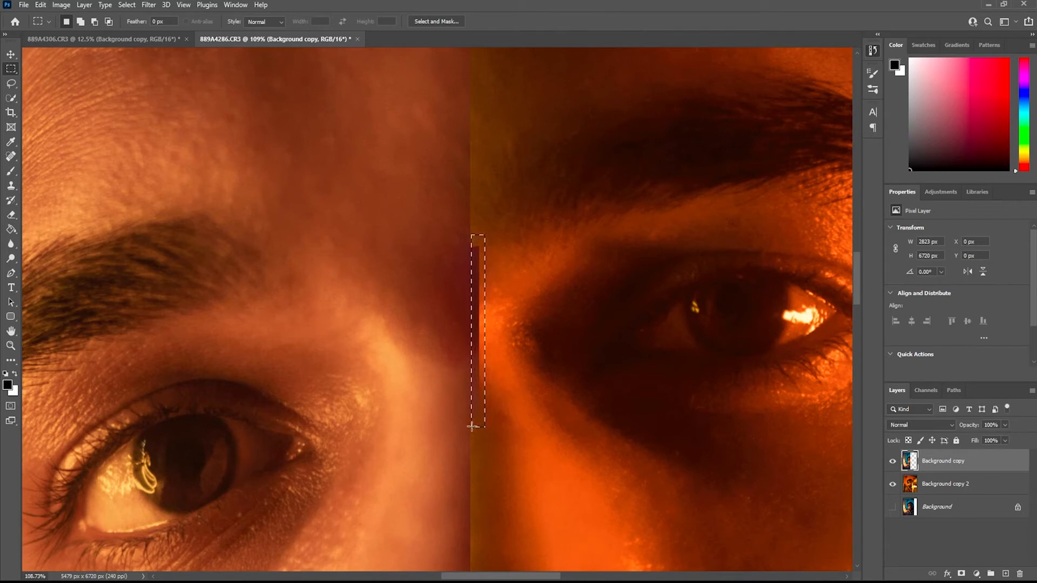
Delete the strip of filled pixels that spills past the split line beside the nose bridge, and deselect
{"action": "left_click_drag", "start_coordinate": [472, 427], "coordinate": [470, 425]}
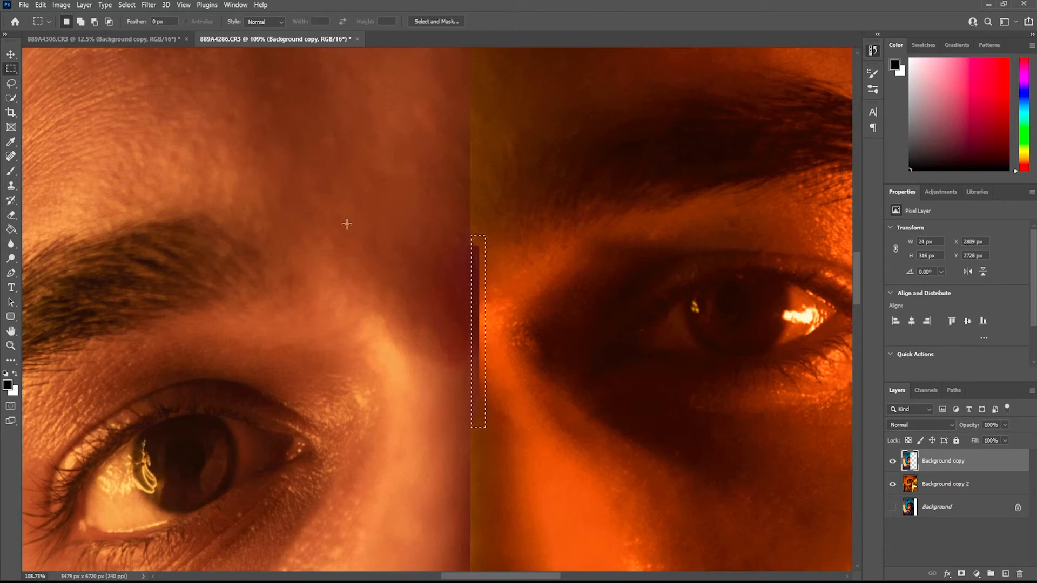
{"action": "left_click", "coordinate": [316, 229]}
{"action": "scroll", "coordinate": [488, 275], "scroll_direction": "up", "scroll_amount": 5}
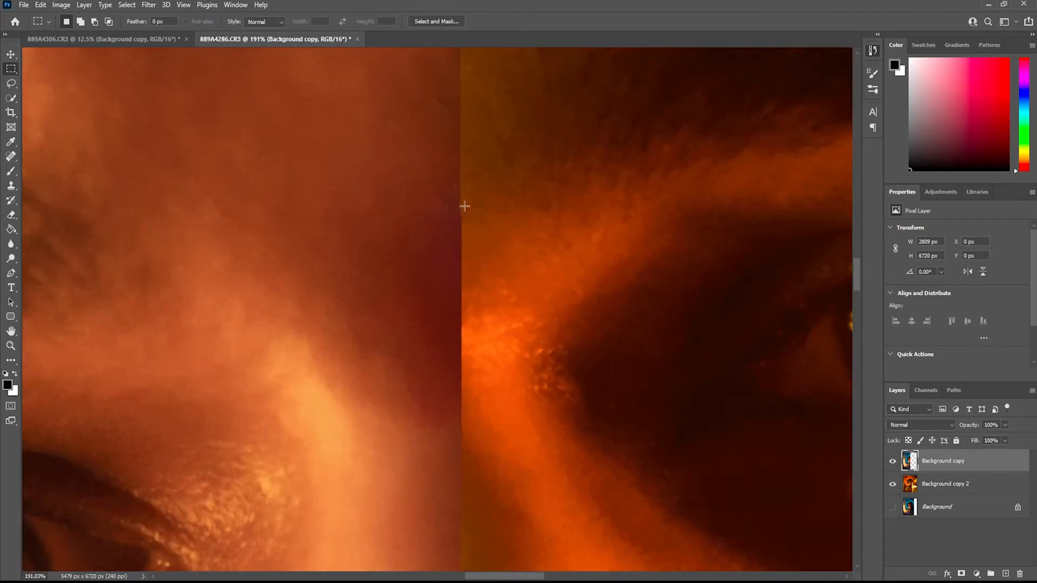
{"action": "left_click_drag", "start_coordinate": [459, 369], "coordinate": [461, 562]}
{"action": "left_click", "coordinate": [476, 499]}
Compare the retouched half of the face with the original Background layer by switching the other layers' visibility repeatedly
{"action": "scroll", "coordinate": [558, 478], "scroll_direction": "down", "scroll_amount": 6}
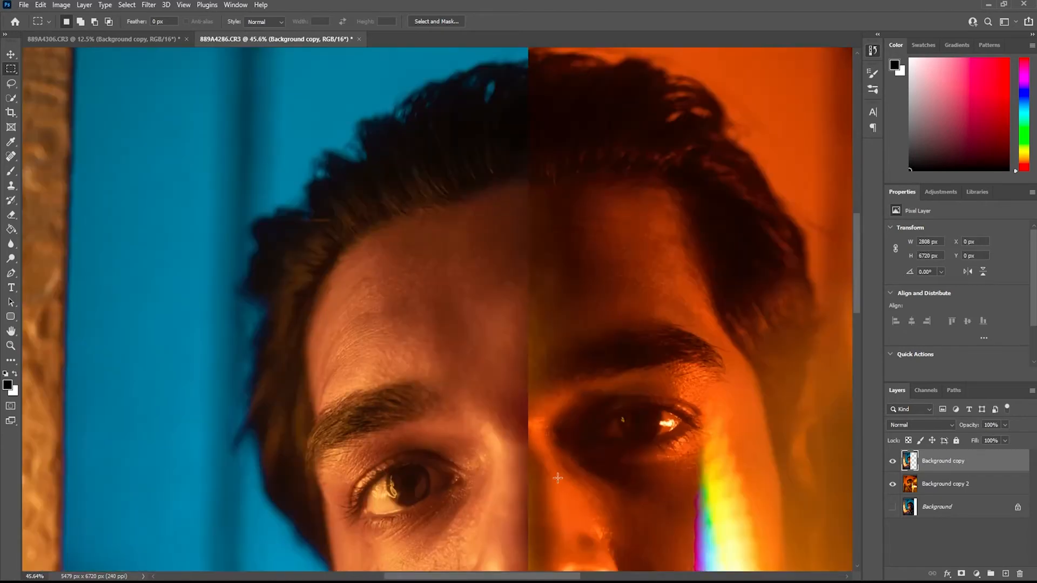
{"action": "scroll", "coordinate": [550, 475], "scroll_direction": "down", "scroll_amount": 4}
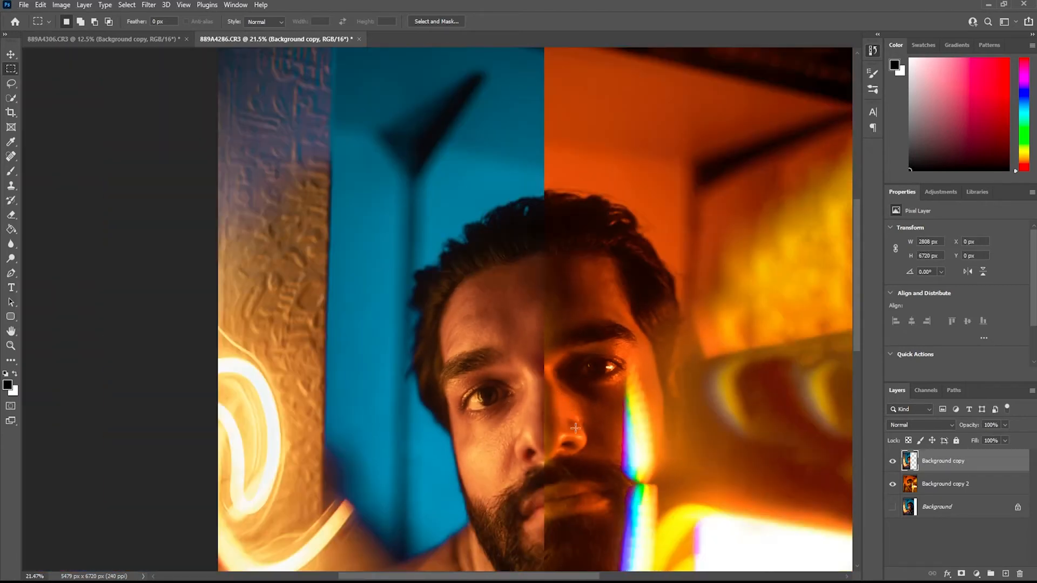
{"action": "scroll", "coordinate": [483, 286], "scroll_direction": "up", "scroll_amount": 5}
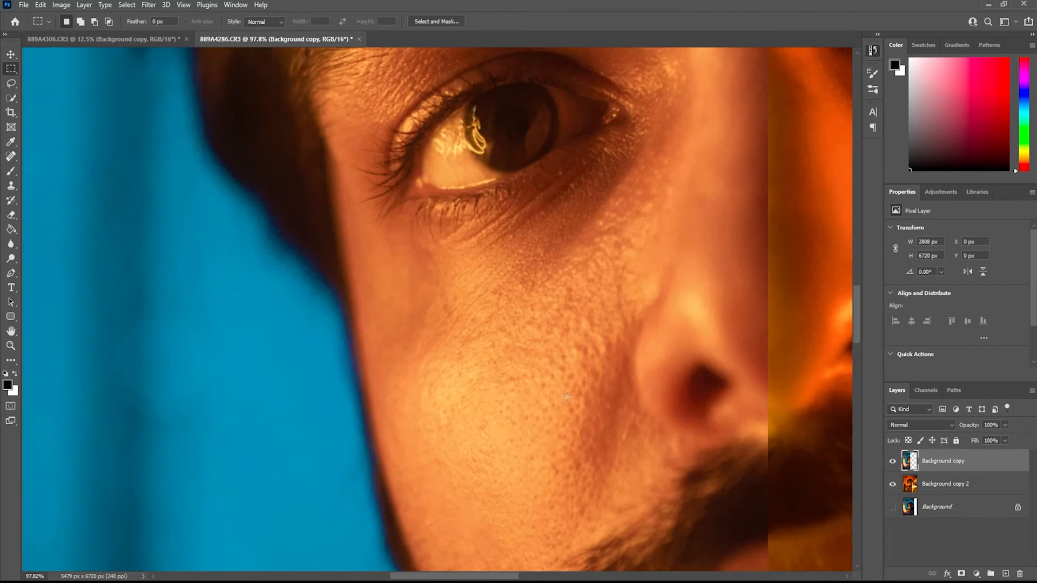
{"action": "left_click_drag", "start_coordinate": [567, 397], "coordinate": [491, 307]}
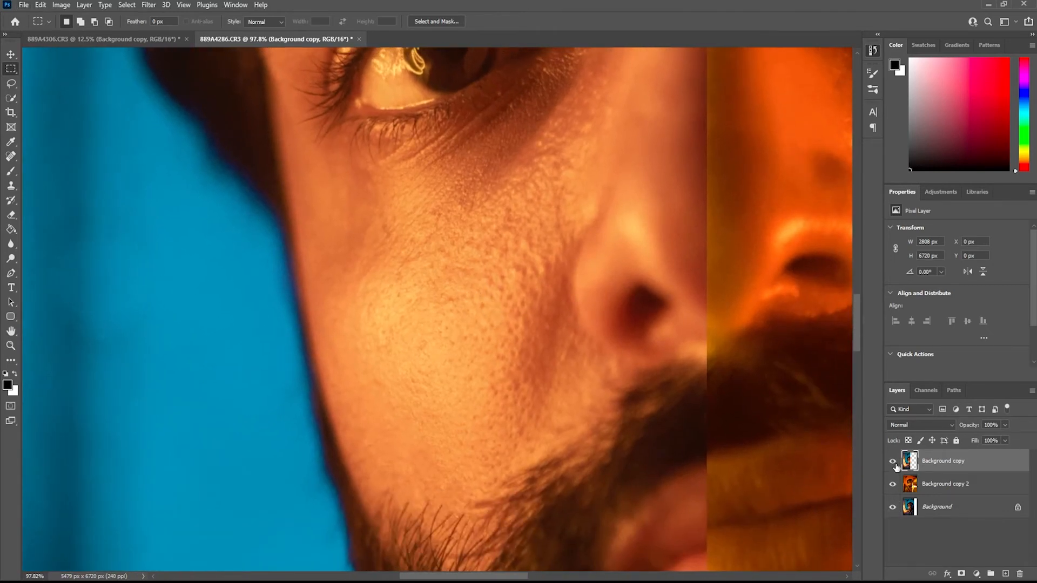
{"action": "left_click", "coordinate": [893, 508], "text": "alt"}
{"action": "left_click", "coordinate": [893, 508], "text": "alt"}
{"action": "left_click", "coordinate": [892, 507], "text": "alt"}
{"action": "left_click", "coordinate": [892, 507], "text": "alt"}
{"action": "left_click", "coordinate": [892, 508], "text": "alt"}
{"action": "left_click", "coordinate": [892, 507], "text": "alt"}
{"action": "left_click", "coordinate": [892, 508], "text": "alt"}
{"action": "left_click", "coordinate": [892, 508], "text": "alt"}
{"action": "left_click", "coordinate": [892, 508], "text": "alt"}
{"action": "left_click", "coordinate": [893, 507], "text": "alt"}
Examine the face, beard and hoodie along the split for remaining blemishes
{"action": "left_click_drag", "start_coordinate": [520, 303], "coordinate": [595, 419]}
{"action": "left_click_drag", "start_coordinate": [559, 337], "coordinate": [308, 463]}
{"action": "left_click_drag", "start_coordinate": [810, 373], "coordinate": [882, 449]}
{"action": "left_click_drag", "start_coordinate": [419, 440], "coordinate": [746, 342]}
{"action": "left_click_drag", "start_coordinate": [583, 70], "coordinate": [584, 450]}
{"action": "scroll", "coordinate": [584, 450], "scroll_direction": "down", "scroll_amount": 4}
{"action": "left_click_drag", "start_coordinate": [465, 382], "coordinate": [488, 163]}
{"action": "left_click_drag", "start_coordinate": [394, 346], "coordinate": [518, 162]}
{"action": "left_click_drag", "start_coordinate": [446, 501], "coordinate": [331, 400]}
{"action": "left_click_drag", "start_coordinate": [444, 389], "coordinate": [393, 439]}
{"action": "left_click_drag", "start_coordinate": [326, 293], "coordinate": [348, 322]}
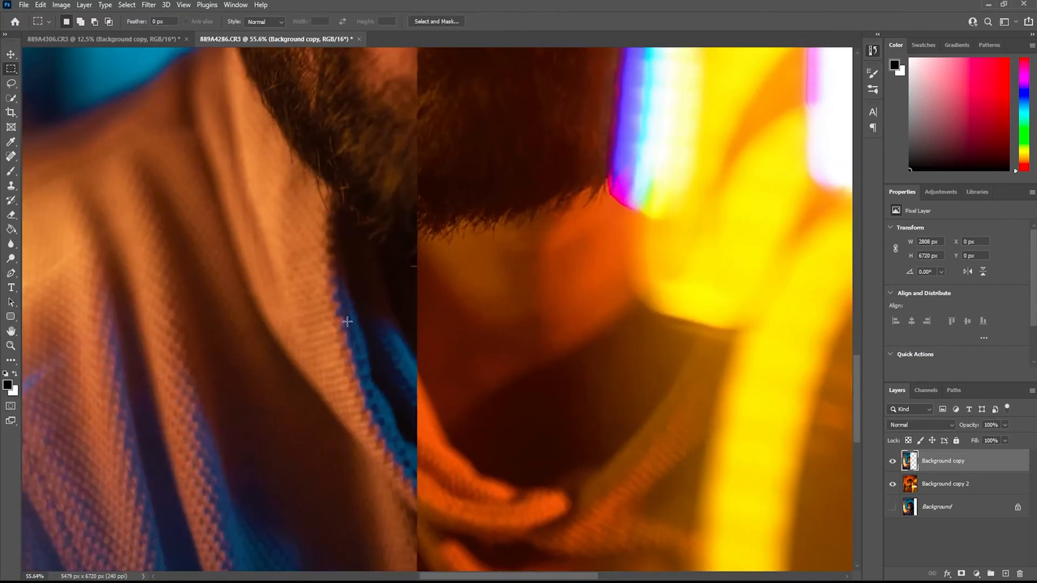
Try to paint over the small yellow mark below the beard at the split line with a small soft black brush
{"action": "scroll", "coordinate": [348, 267], "scroll_direction": "up", "scroll_amount": 8}
{"action": "scroll", "coordinate": [385, 256], "scroll_direction": "up", "scroll_amount": 5}
{"action": "key", "text": "b"}
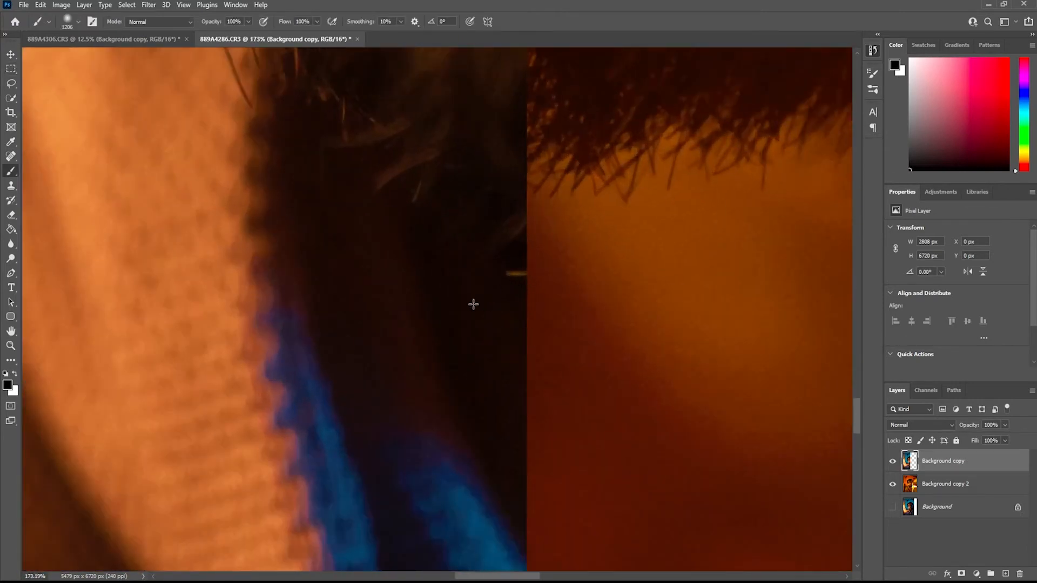
{"action": "left_click_drag", "start_coordinate": [491, 306], "coordinate": [18, 335]}
{"action": "scroll", "coordinate": [414, 417], "scroll_direction": "down", "scroll_amount": 20}
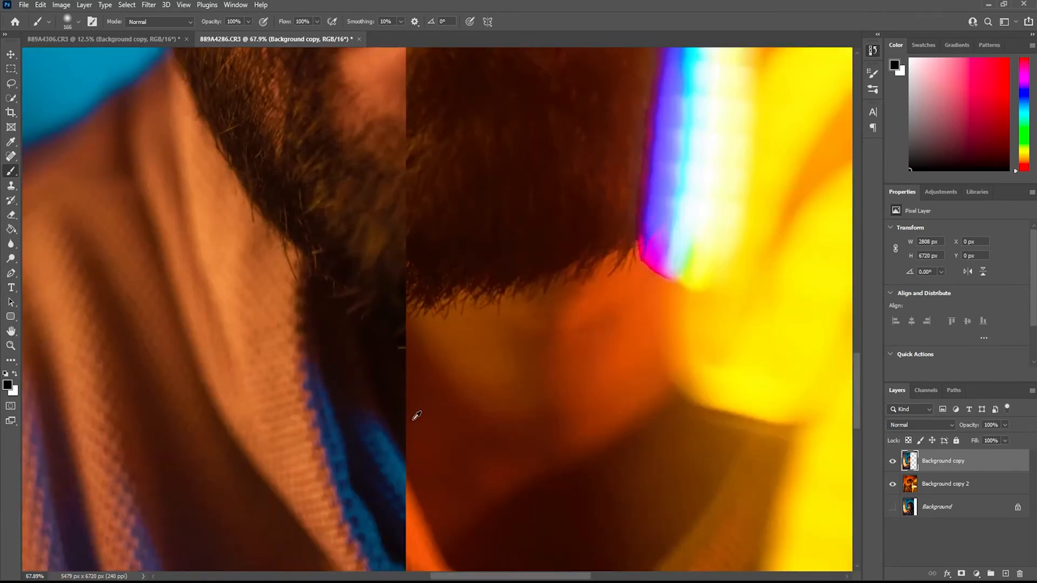
{"action": "scroll", "coordinate": [453, 413], "scroll_direction": "up", "scroll_amount": 20}
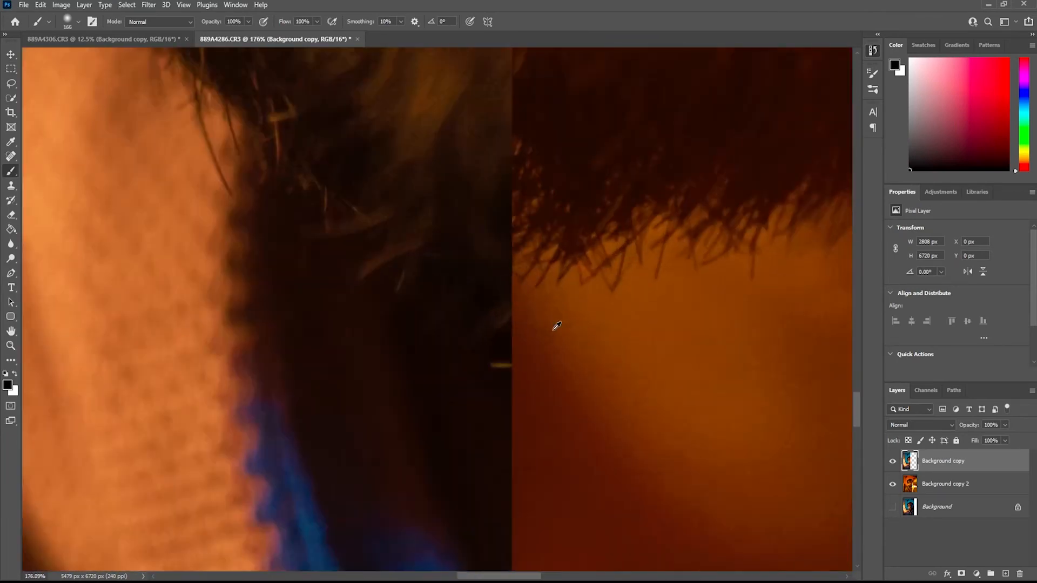
{"action": "scroll", "coordinate": [556, 326], "scroll_direction": "up", "scroll_amount": 4}
{"action": "left_click_drag", "start_coordinate": [431, 405], "coordinate": [354, 399]}
{"action": "left_click_drag", "start_coordinate": [462, 386], "coordinate": [489, 384]}
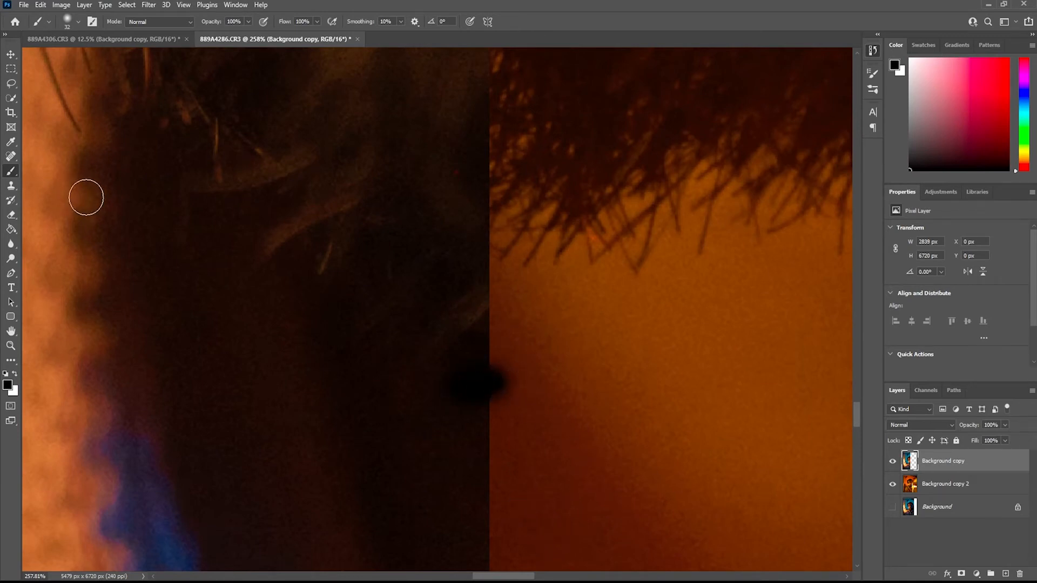
Remove the small yellow mark below the beard with the Content-Aware Spot Healing Brush
{"action": "left_click", "coordinate": [11, 157]}
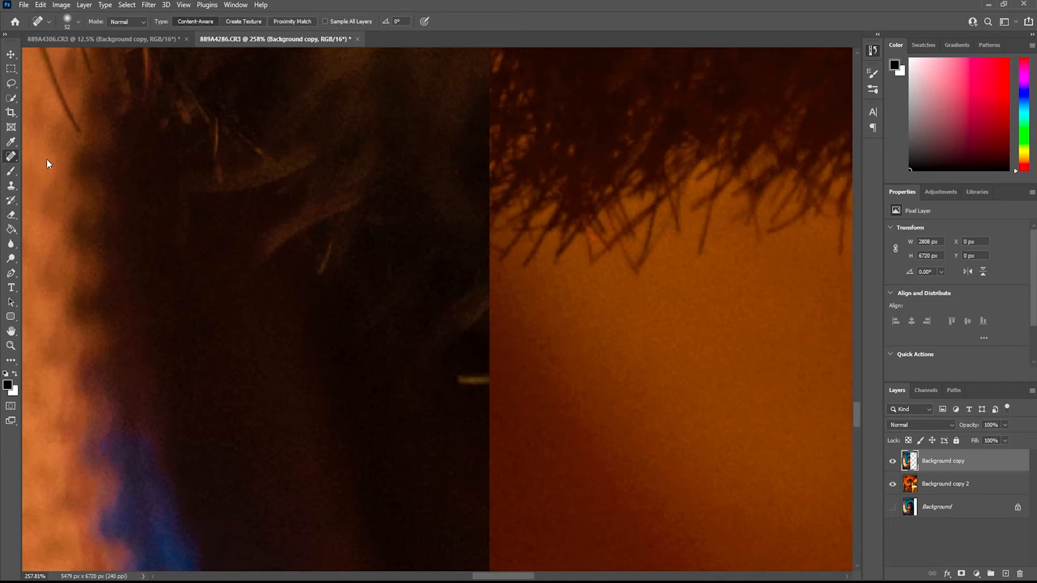
{"action": "left_click_drag", "start_coordinate": [457, 378], "coordinate": [488, 380]}
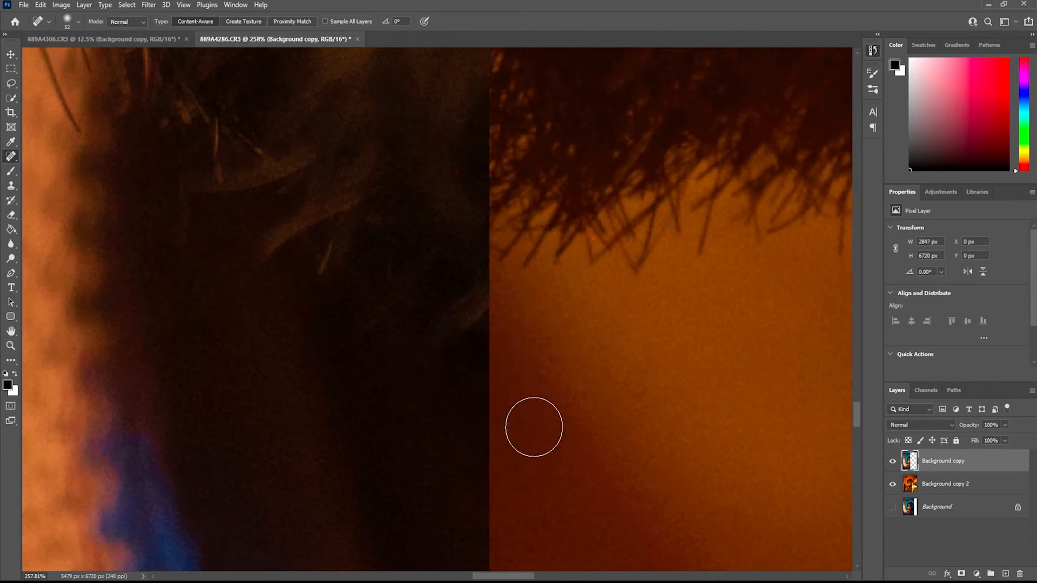
{"action": "scroll", "coordinate": [532, 429], "scroll_direction": "down", "scroll_amount": 10}
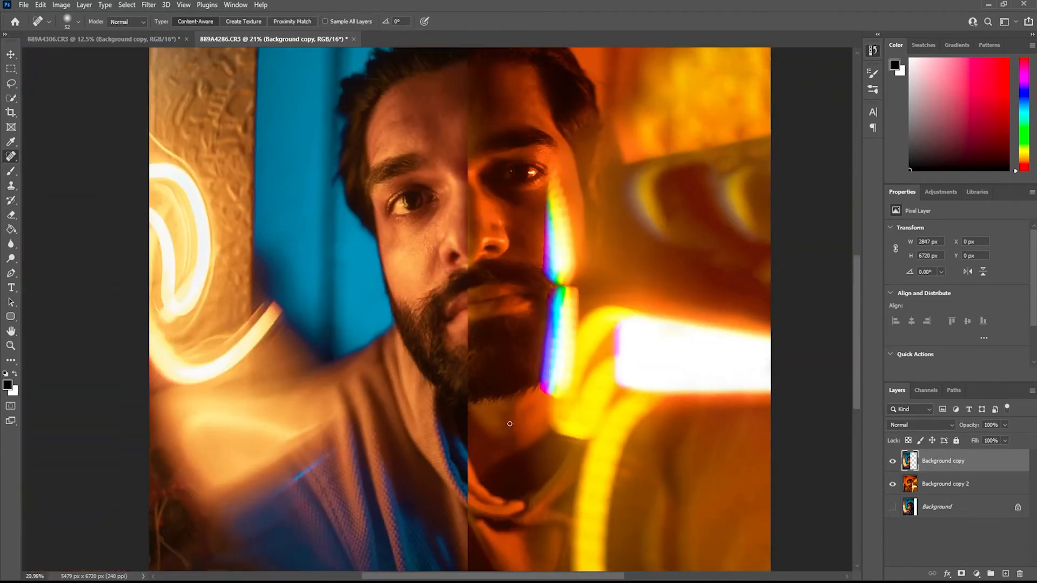
{"action": "scroll", "coordinate": [451, 430], "scroll_direction": "down", "scroll_amount": 2}
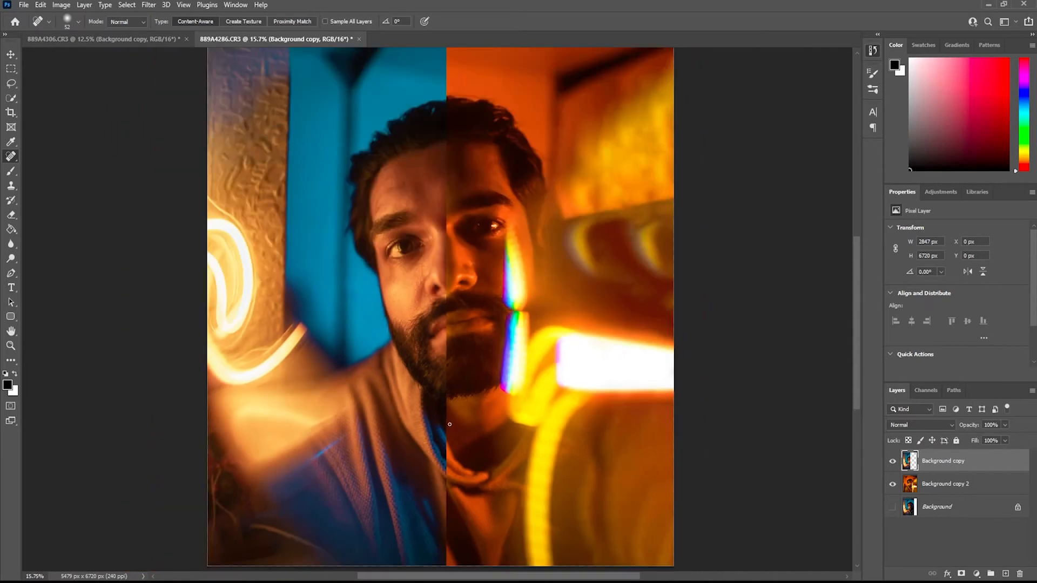
{"action": "mouse_move", "coordinate": [451, 399]}
{"action": "left_mouse_down"}
{"action": "mouse_move", "coordinate": [443, 425]}
{"action": "mouse_move", "coordinate": [449, 394]}
{"action": "left_mouse_up"}
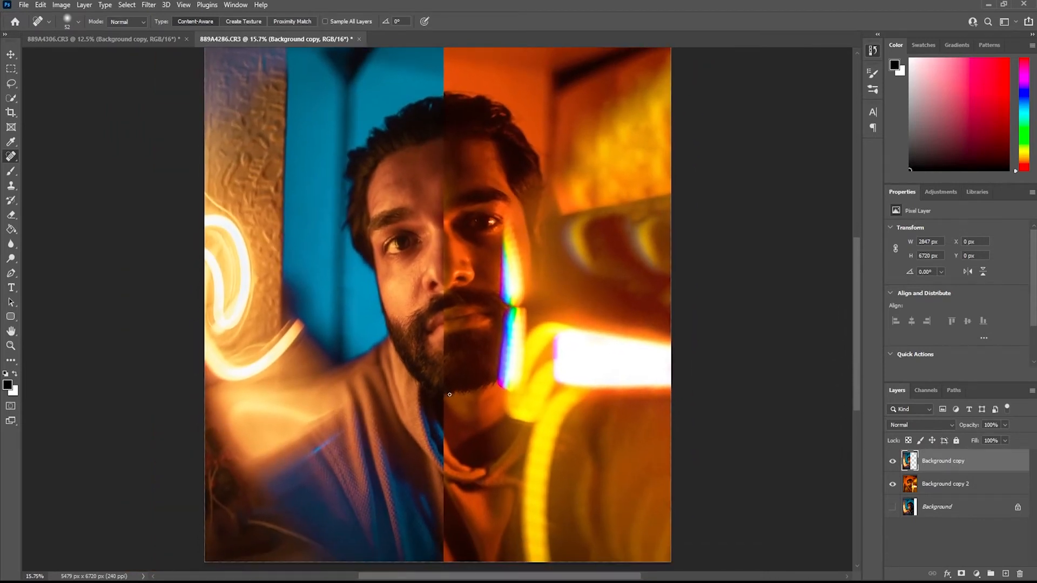
{"action": "left_click_drag", "start_coordinate": [488, 326], "coordinate": [468, 377]}
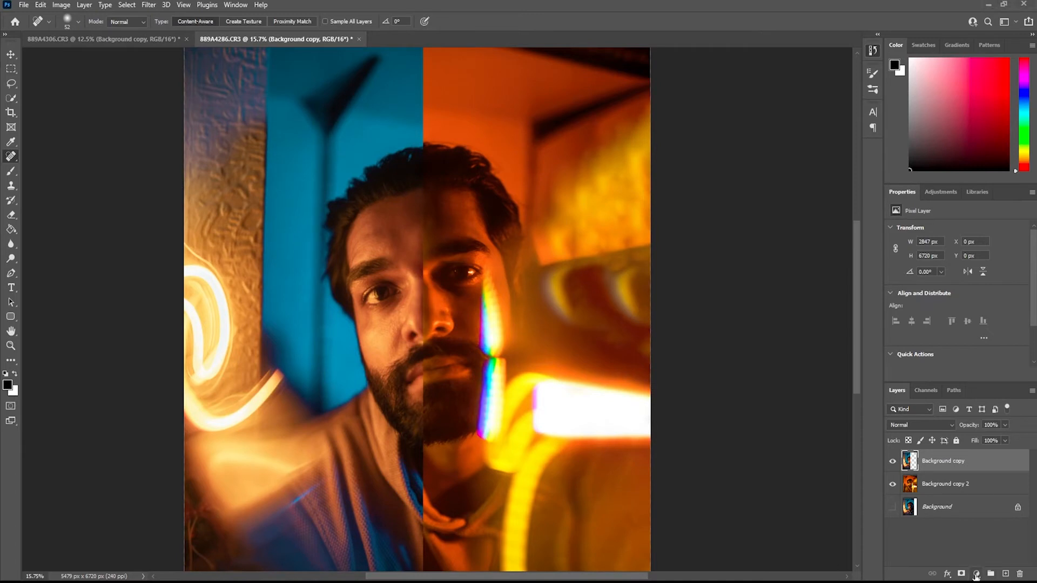
Add a Selective Color adjustment layer, clip it to the Background copy layer, and show its colour settings
{"action": "left_click", "coordinate": [976, 573]}
{"action": "left_click", "coordinate": [1005, 561]}
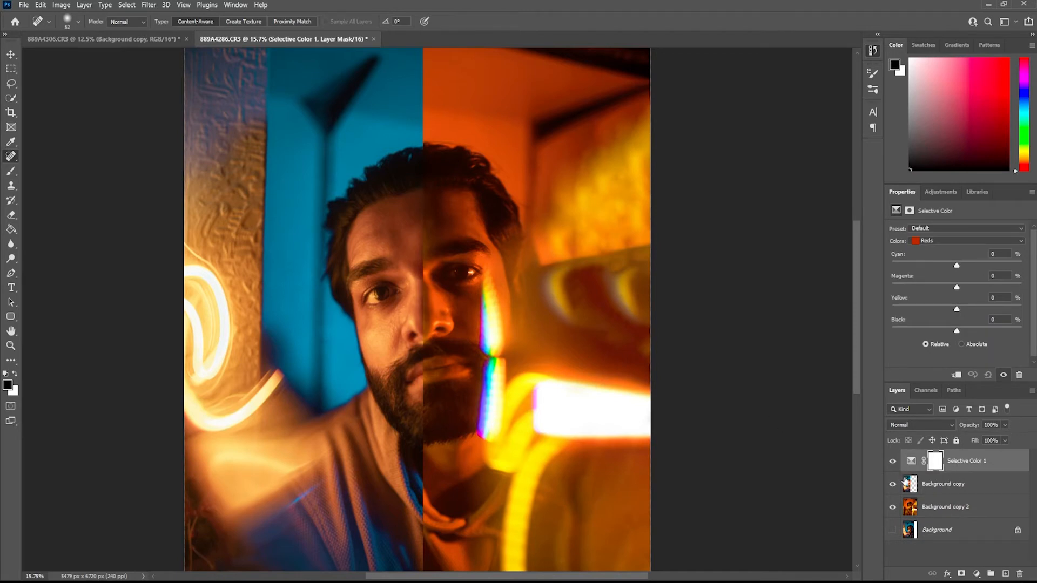
{"action": "left_click", "coordinate": [910, 483]}
{"action": "left_click", "coordinate": [893, 485]}
{"action": "left_click", "coordinate": [892, 485]}
{"action": "left_click", "coordinate": [893, 485]}
{"action": "left_click", "coordinate": [893, 485]}
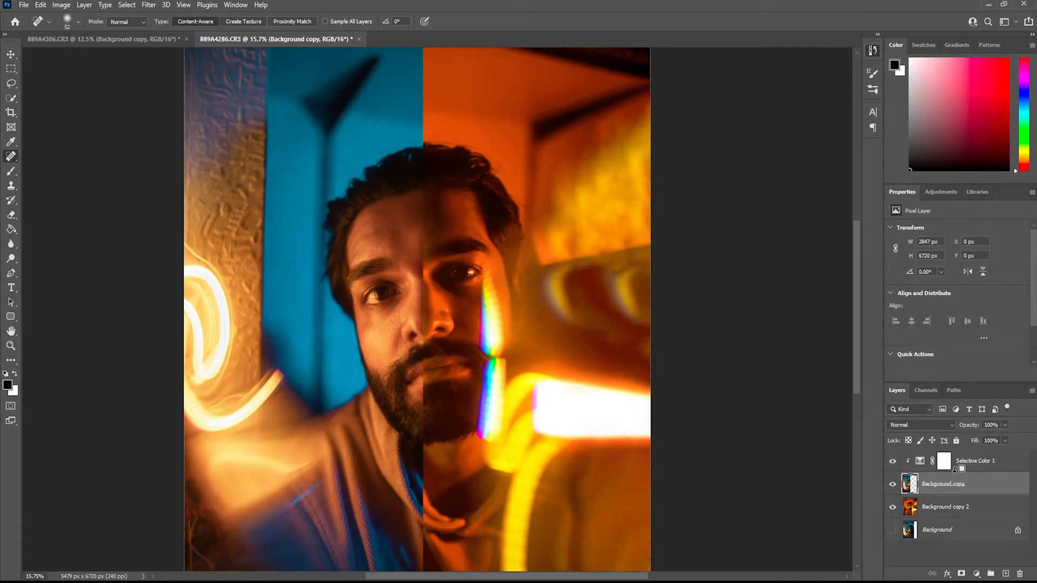
{"action": "left_click", "coordinate": [955, 469], "text": "alt"}
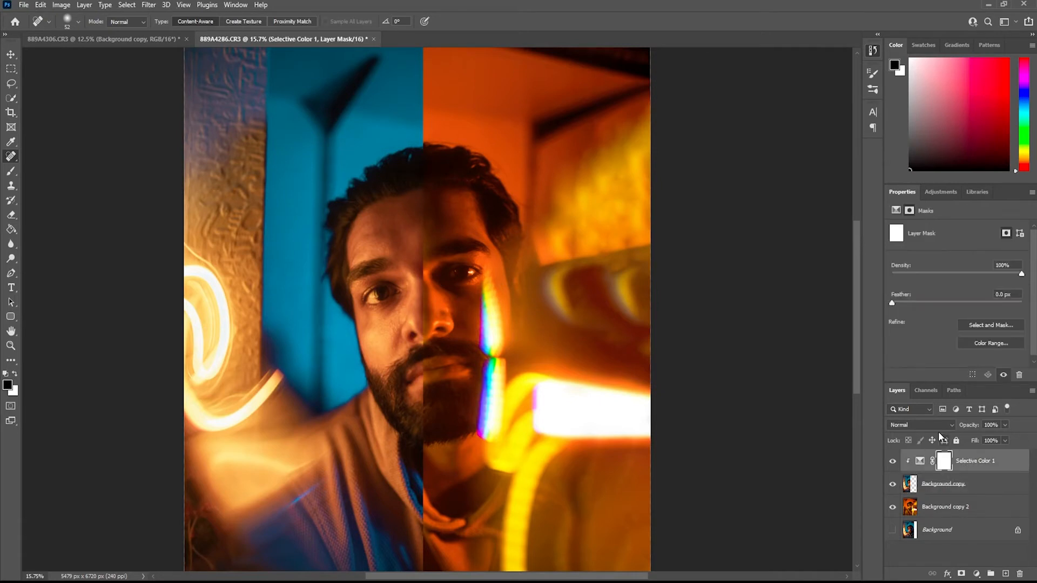
{"action": "left_click", "coordinate": [920, 461]}
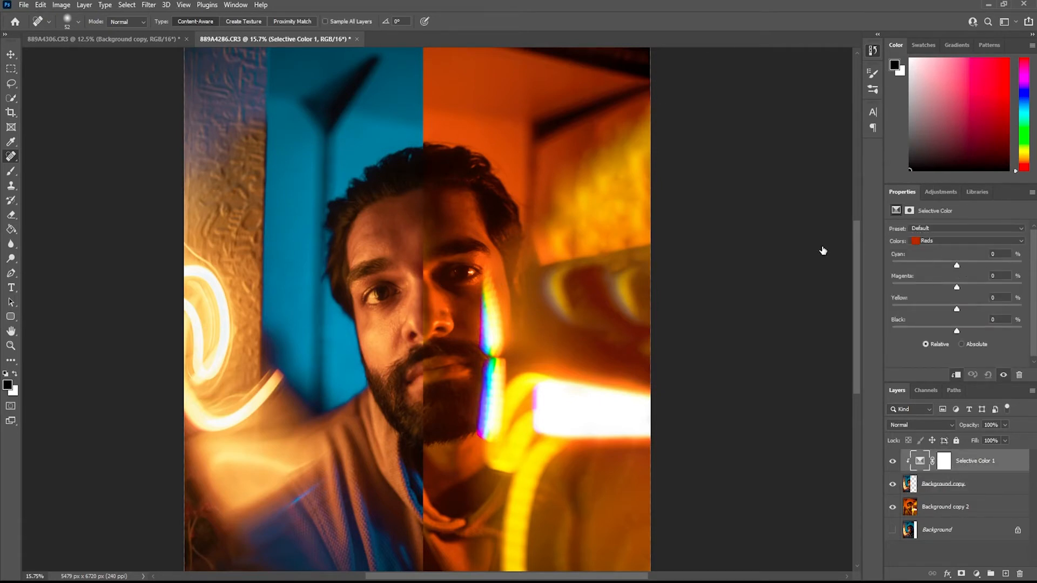
Try Cyan at +100 and -100 for the Reds with the Selective Color layer clipped and unclipped, ending clipped
{"action": "left_click_drag", "start_coordinate": [957, 266], "coordinate": [982, 238]}
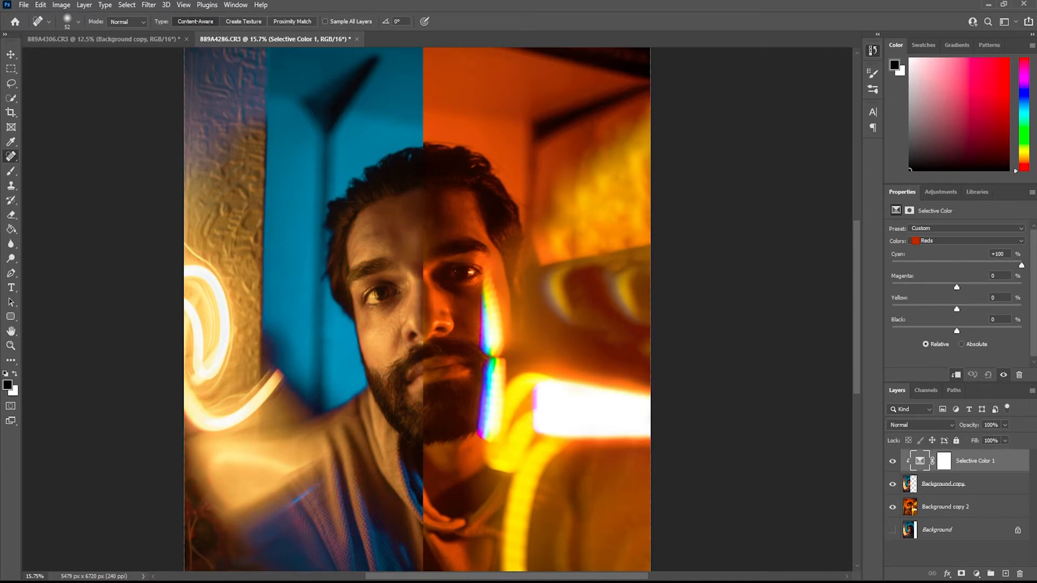
{"action": "left_click", "coordinate": [967, 471], "text": "alt"}
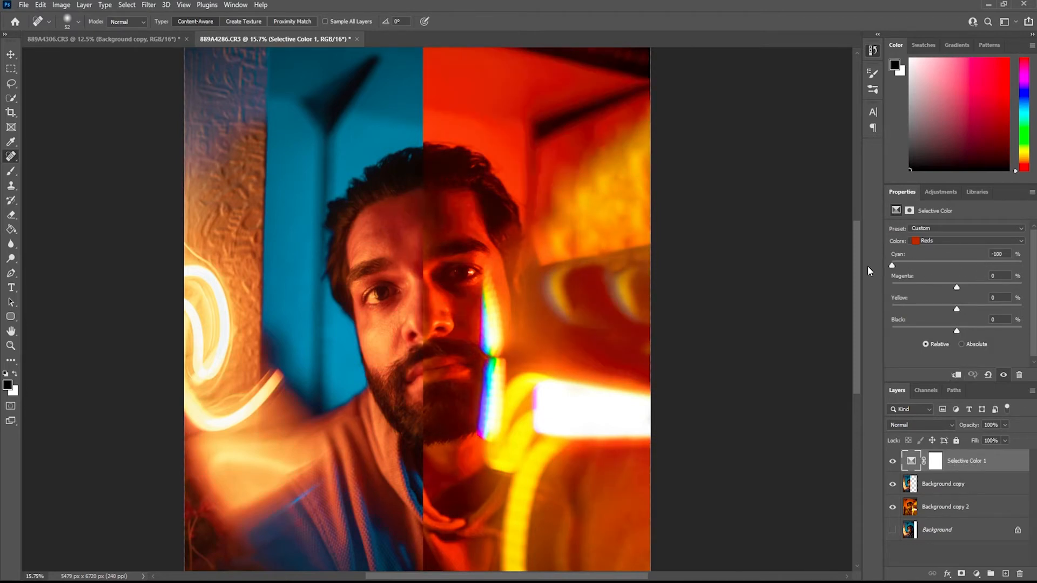
{"action": "left_click_drag", "start_coordinate": [989, 263], "coordinate": [1024, 264]}
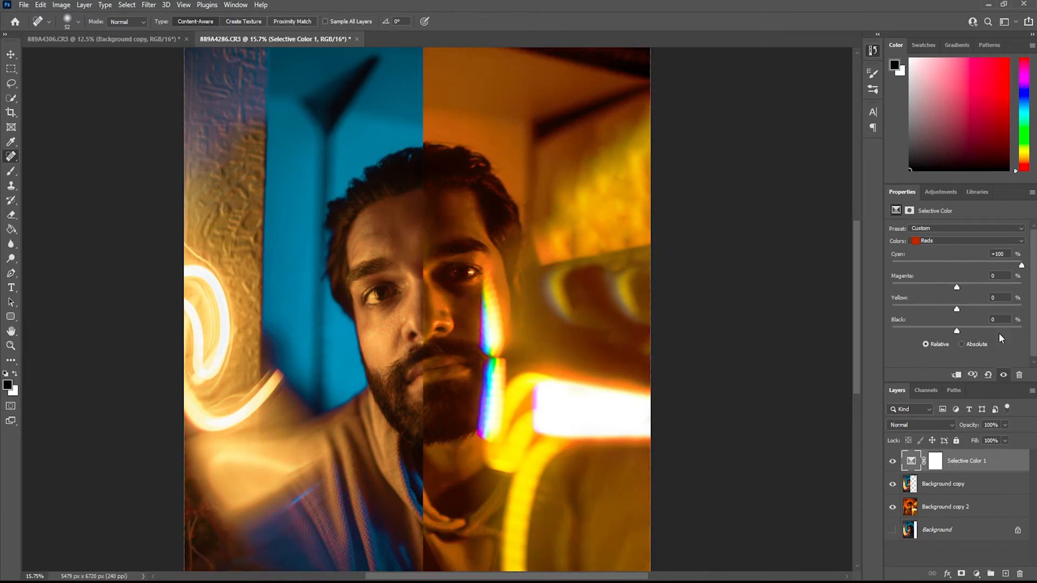
{"action": "left_click", "coordinate": [950, 473], "text": "alt"}
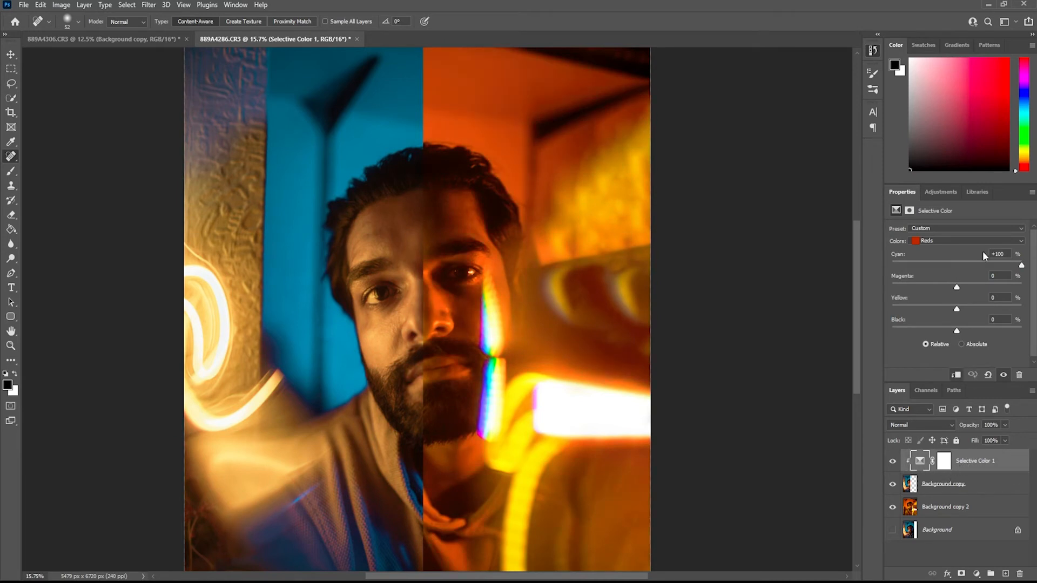
Lower Cyan slightly for the Reds and fine-tune their Magenta, Yellow and Black amounts
{"action": "left_click_drag", "start_coordinate": [991, 265], "coordinate": [982, 265]}
{"action": "scroll", "coordinate": [506, 312], "scroll_direction": "down", "scroll_amount": 1}
{"action": "scroll", "coordinate": [506, 312], "scroll_direction": "down", "scroll_amount": 2}
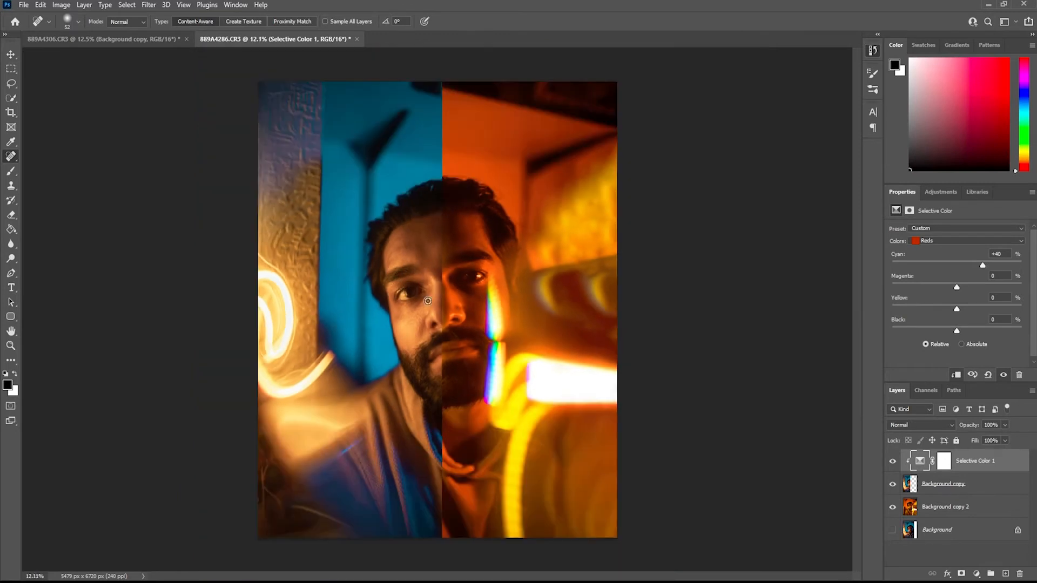
{"action": "left_click_drag", "start_coordinate": [983, 264], "coordinate": [951, 266]}
{"action": "left_click_drag", "start_coordinate": [965, 269], "coordinate": [963, 264]}
{"action": "left_click_drag", "start_coordinate": [956, 266], "coordinate": [949, 268]}
{"action": "left_click_drag", "start_coordinate": [959, 284], "coordinate": [952, 309]}
{"action": "mouse_move", "coordinate": [953, 312]}
{"action": "left_mouse_down"}
{"action": "mouse_move", "coordinate": [944, 329]}
{"action": "mouse_move", "coordinate": [956, 332]}
{"action": "left_mouse_up"}
Set the Yellows to Cyan -5, Magenta -10, Yellow -9 and Black +10
{"action": "left_click", "coordinate": [938, 242]}
{"action": "left_click", "coordinate": [941, 256]}
{"action": "mouse_move", "coordinate": [956, 267]}
{"action": "left_mouse_down"}
{"action": "mouse_move", "coordinate": [870, 280]}
{"action": "mouse_move", "coordinate": [970, 283]}
{"action": "mouse_move", "coordinate": [961, 284]}
{"action": "left_mouse_up"}
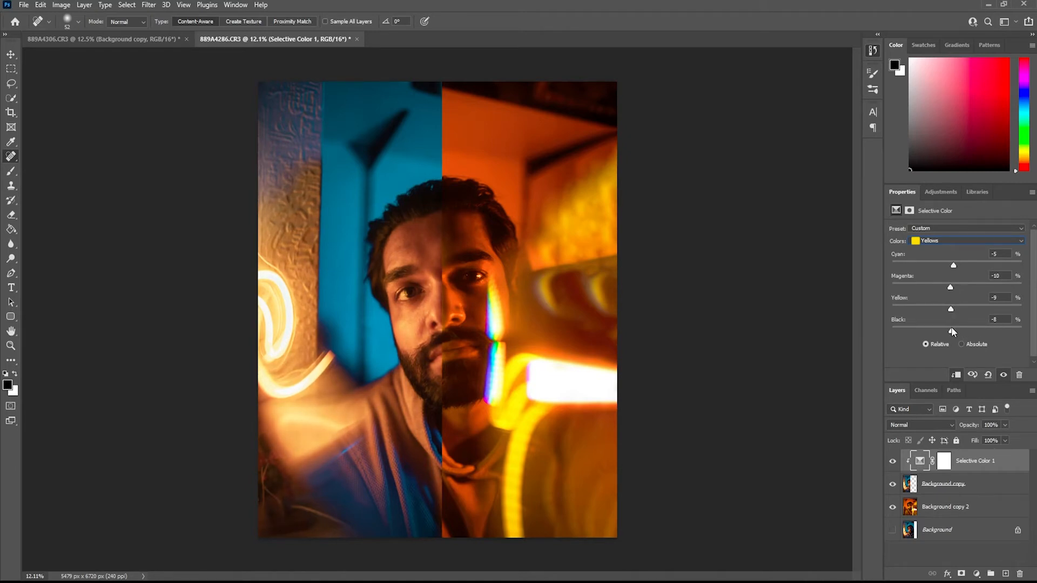
{"action": "left_click_drag", "start_coordinate": [957, 326], "coordinate": [948, 323]}
{"action": "left_click_drag", "start_coordinate": [966, 322], "coordinate": [964, 324]}
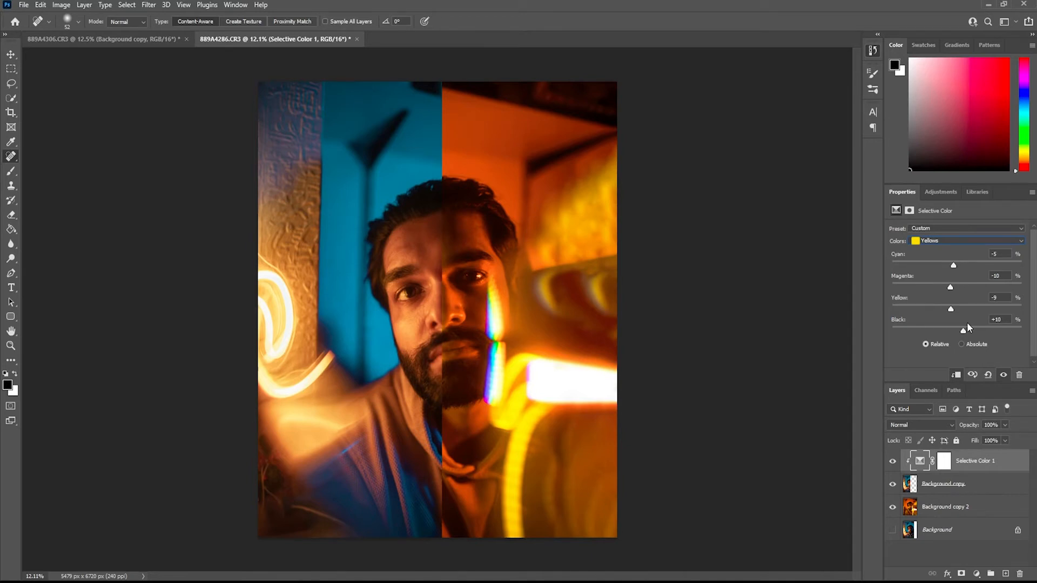
Try different Cyan amounts for the Greens
{"action": "left_click", "coordinate": [934, 245]}
{"action": "left_click", "coordinate": [948, 266]}
{"action": "left_click_drag", "start_coordinate": [957, 265], "coordinate": [976, 264]}
{"action": "left_click_drag", "start_coordinate": [962, 266], "coordinate": [957, 266]}
Set Cyan to -2 and Magenta to -5 for the Cyans
{"action": "left_click", "coordinate": [937, 243]}
{"action": "left_click", "coordinate": [937, 253]}
{"action": "left_click_drag", "start_coordinate": [956, 266], "coordinate": [950, 290]}
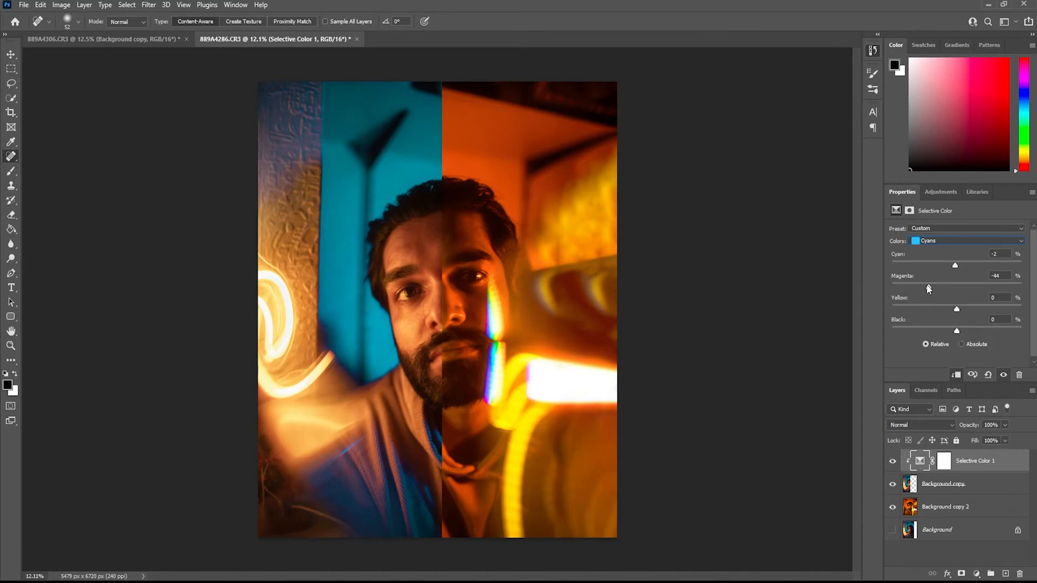
{"action": "left_click_drag", "start_coordinate": [926, 284], "coordinate": [957, 293]}
{"action": "type", "text": "-5"}
{"action": "key", "text": "Return"}
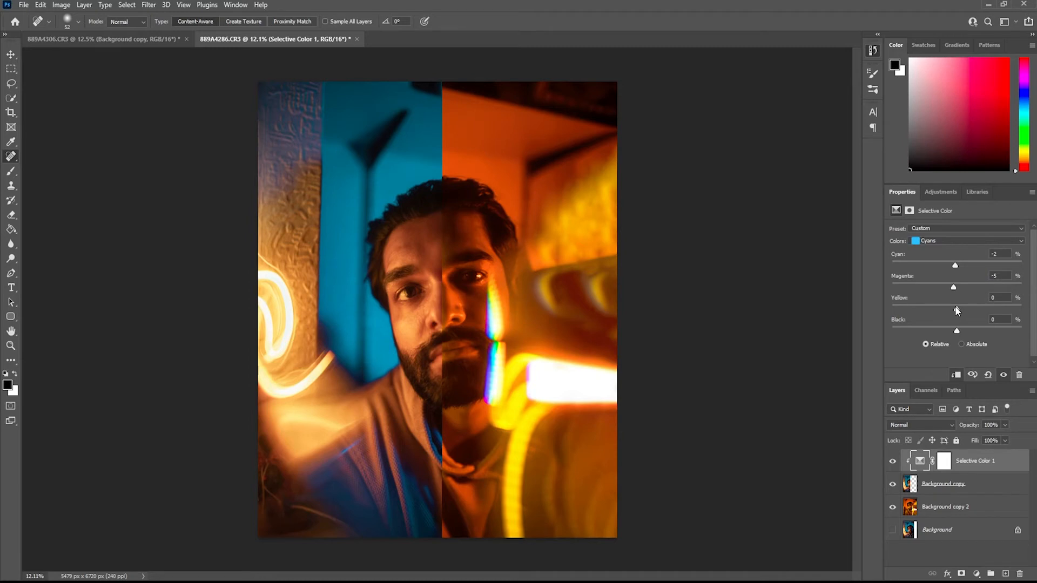
Set Yellow to -20 and Black to -20 for the Cyans
{"action": "left_click_drag", "start_coordinate": [955, 307], "coordinate": [882, 308]}
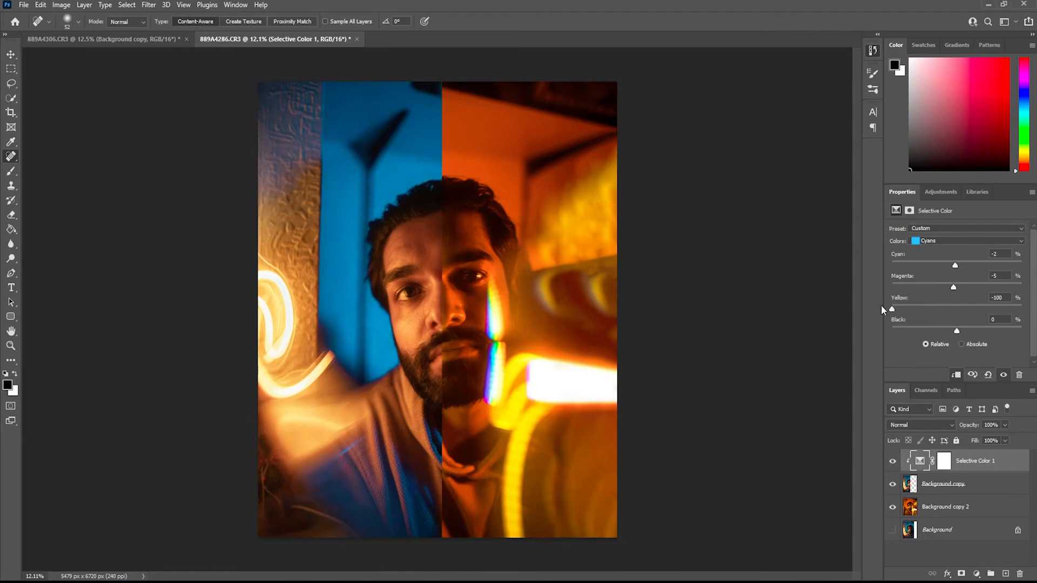
{"action": "left_click_drag", "start_coordinate": [882, 307], "coordinate": [926, 312]}
{"action": "left_click_drag", "start_coordinate": [957, 333], "coordinate": [930, 336]}
{"action": "left_click_drag", "start_coordinate": [930, 332], "coordinate": [951, 340]}
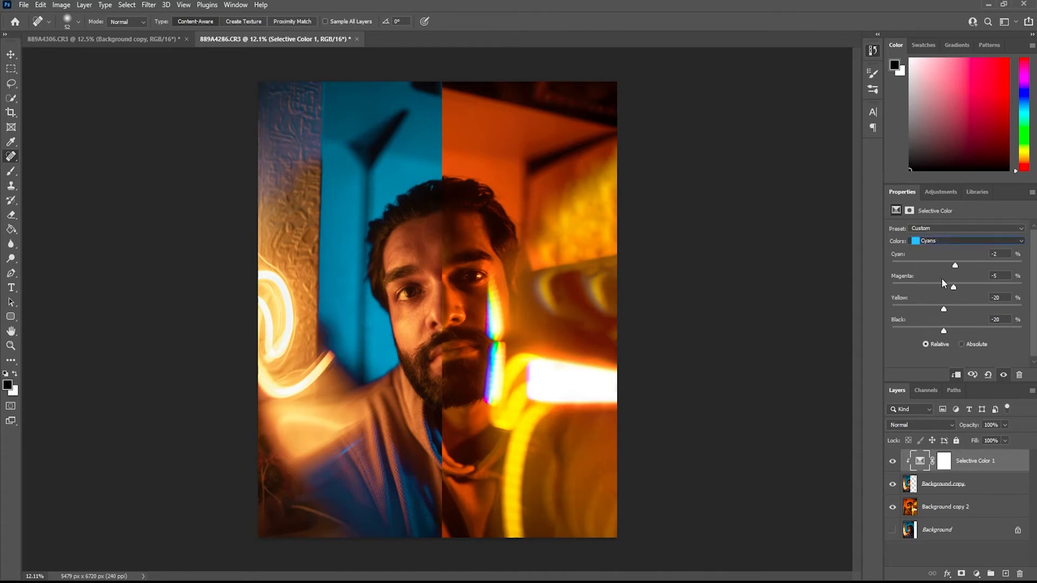
Set the Blues to Cyan +6 and Magenta -16, and reduce their Yellow slightly
{"action": "key", "text": "Down"}
{"action": "left_click_drag", "start_coordinate": [974, 261], "coordinate": [924, 277]}
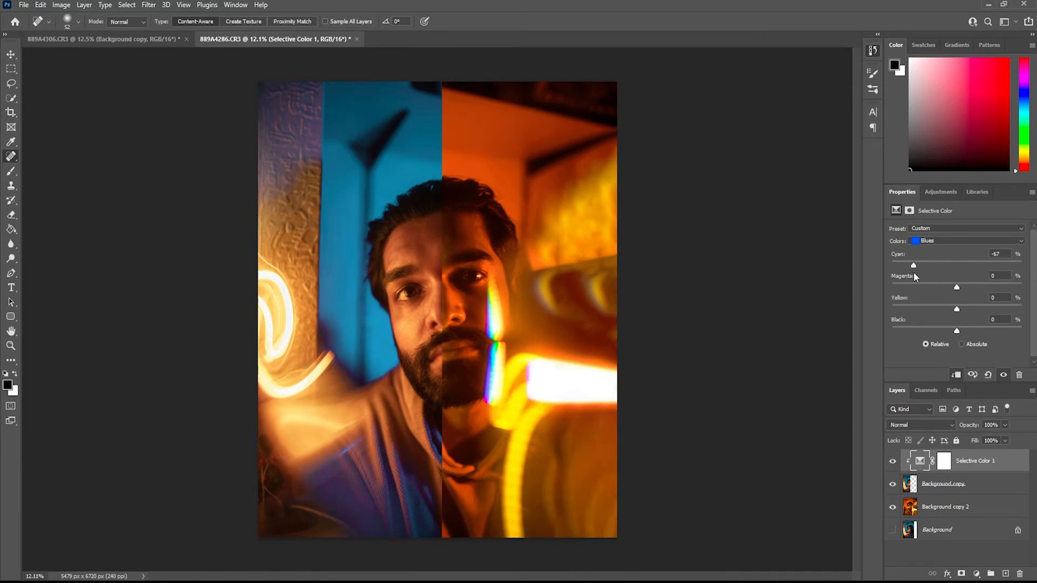
{"action": "left_click_drag", "start_coordinate": [911, 273], "coordinate": [936, 287]}
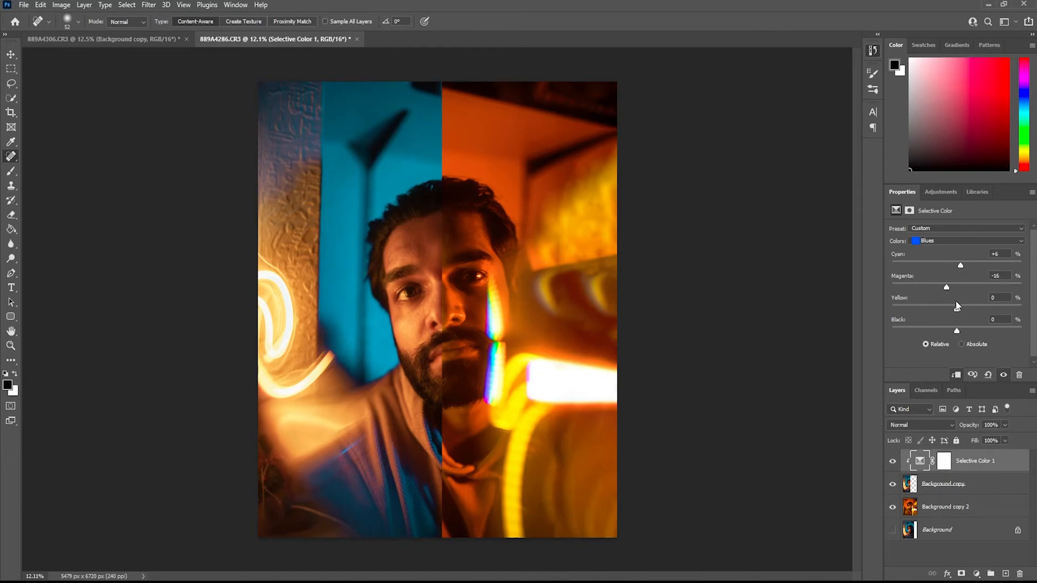
{"action": "left_click_drag", "start_coordinate": [957, 309], "coordinate": [952, 309]}
Set the Magentas to Cyan +12, Magenta -28, Yellow +9 and Black -24
{"action": "left_click", "coordinate": [954, 242]}
{"action": "key", "text": "Down"}
{"action": "left_click_drag", "start_coordinate": [960, 330], "coordinate": [940, 327]}
{"action": "left_click", "coordinate": [956, 240]}
{"action": "left_click", "coordinate": [946, 270]}
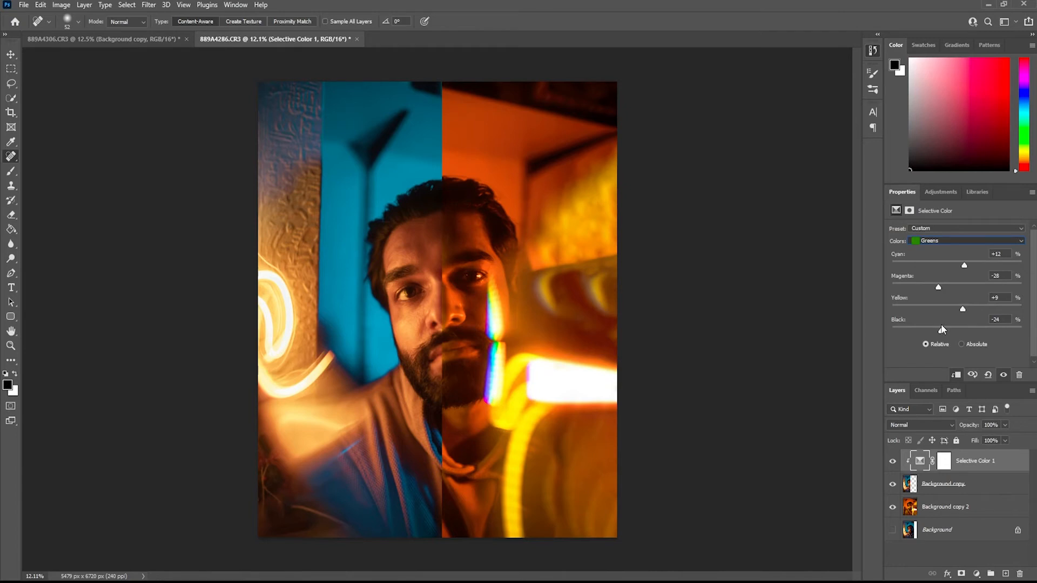
{"action": "left_click", "coordinate": [1019, 217]}
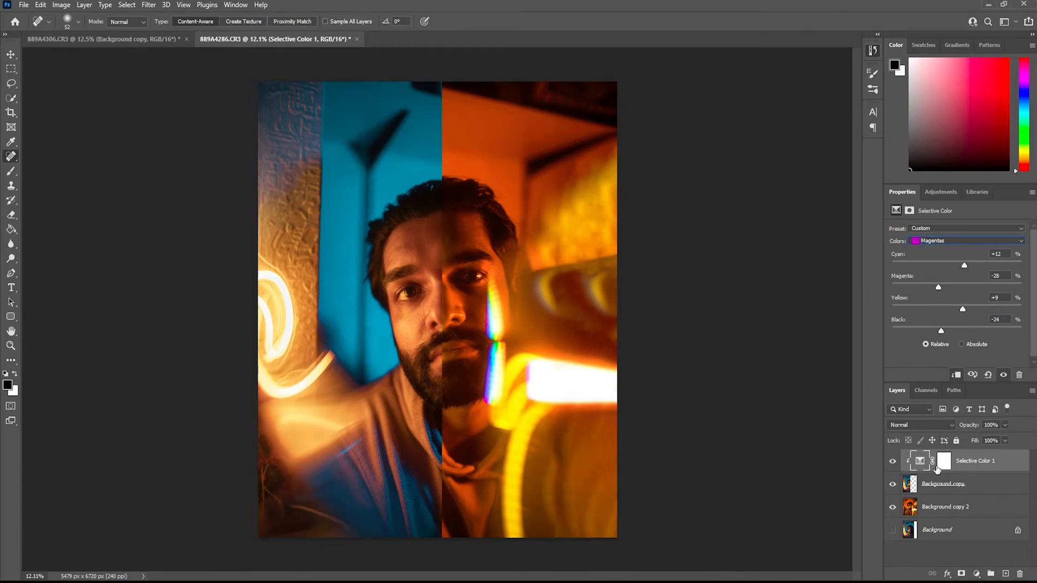
Add a Selective Color adjustment above the Background copy 2 layer and clip it to that layer
{"action": "left_click", "coordinate": [950, 508]}
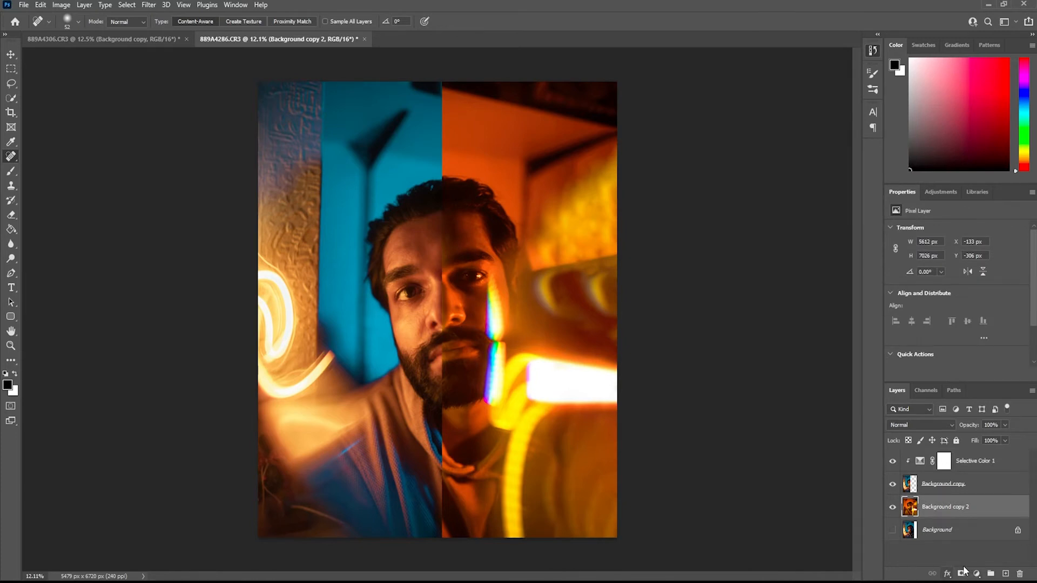
{"action": "left_click", "coordinate": [976, 573]}
{"action": "left_click", "coordinate": [982, 561]}
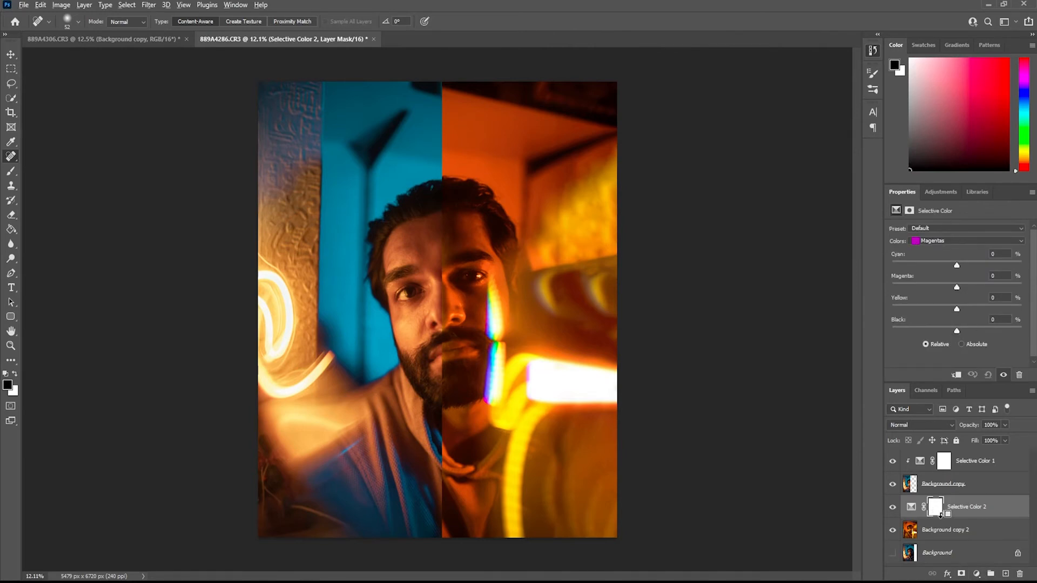
{"action": "key", "text": "ctrl+alt+g"}
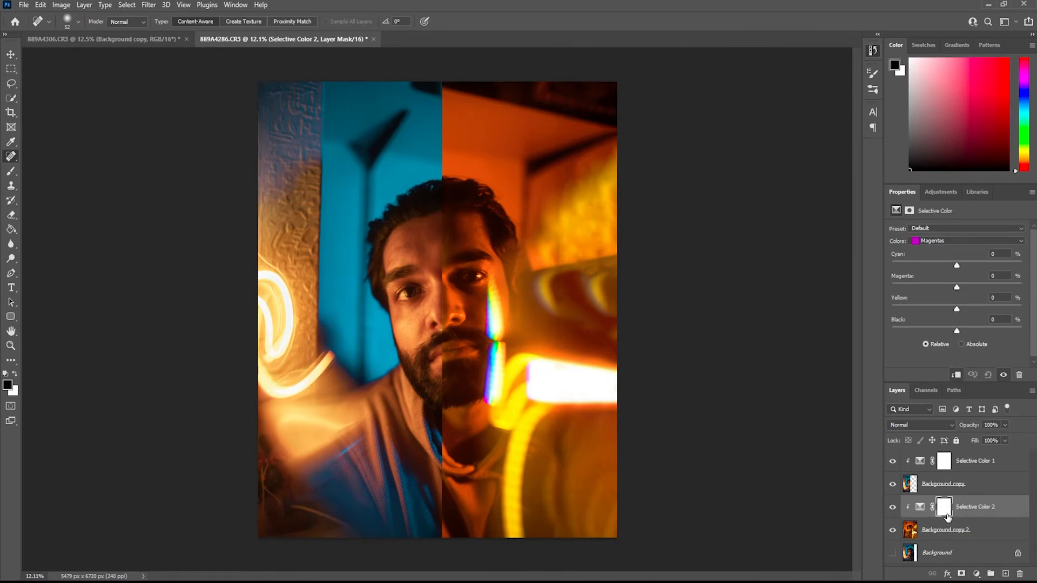
Try Cyan +10, Magenta -2, Yellow -16 and Black -10 for the Reds of the orange half
{"action": "scroll", "coordinate": [941, 255], "scroll_direction": "up", "scroll_amount": 5}
{"action": "mouse_move", "coordinate": [958, 266]}
{"action": "left_mouse_down"}
{"action": "mouse_move", "coordinate": [948, 267]}
{"action": "mouse_move", "coordinate": [965, 276]}
{"action": "left_mouse_up"}
{"action": "left_click_drag", "start_coordinate": [968, 285], "coordinate": [949, 284]}
{"action": "left_click_drag", "start_coordinate": [951, 287], "coordinate": [954, 288]}
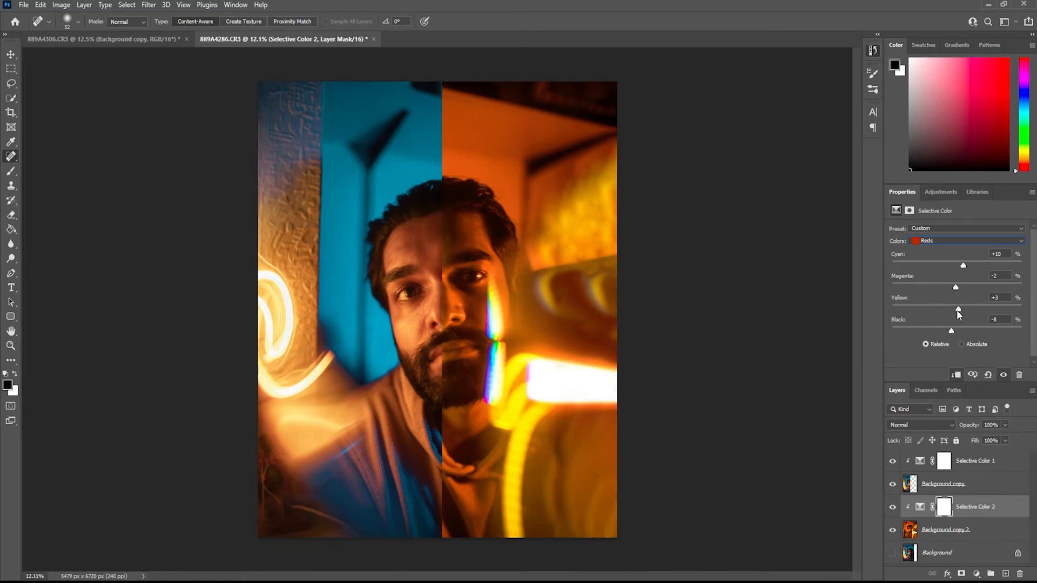
{"action": "left_click_drag", "start_coordinate": [958, 310], "coordinate": [945, 309]}
{"action": "left_click_drag", "start_coordinate": [951, 330], "coordinate": [949, 332]}
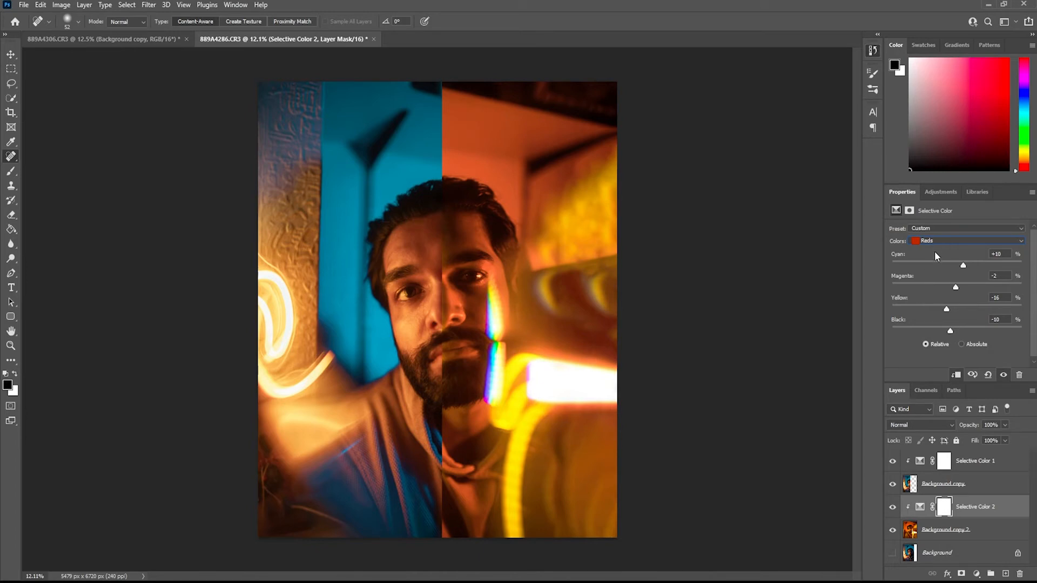
Set the Yellows of the orange half to Cyan -6, Magenta 0, Yellow +6 and Black +2
{"action": "key", "text": "Down"}
{"action": "left_click_drag", "start_coordinate": [957, 266], "coordinate": [954, 270]}
{"action": "mouse_move", "coordinate": [953, 288]}
{"action": "left_mouse_down"}
{"action": "mouse_move", "coordinate": [961, 293]}
{"action": "mouse_move", "coordinate": [951, 293]}
{"action": "left_mouse_up"}
{"action": "left_click", "coordinate": [997, 275]}
{"action": "key", "text": "Up"}
{"action": "left_click_drag", "start_coordinate": [961, 331], "coordinate": [958, 329]}
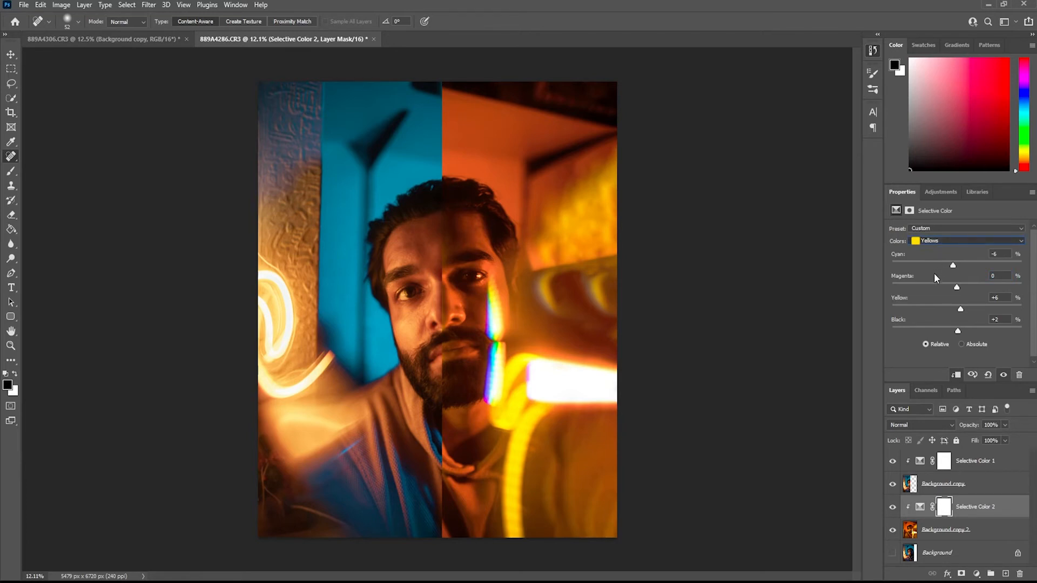
Readjust the Reds of the orange half to Cyan +3, Magenta -6, Yellow -17 and Black -7
{"action": "left_click", "coordinate": [929, 332]}
{"action": "left_click", "coordinate": [931, 254]}
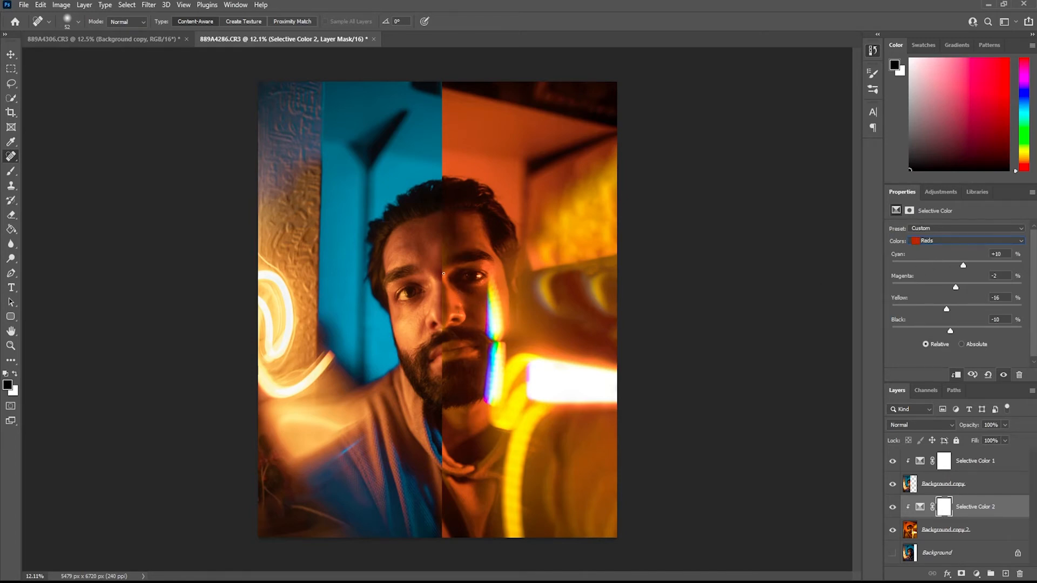
{"action": "left_click_drag", "start_coordinate": [963, 267], "coordinate": [956, 268]}
{"action": "left_click_drag", "start_coordinate": [946, 309], "coordinate": [944, 312]}
Compare the orange half with and without the Selective Color 2 adjustment
{"action": "left_click", "coordinate": [894, 511]}
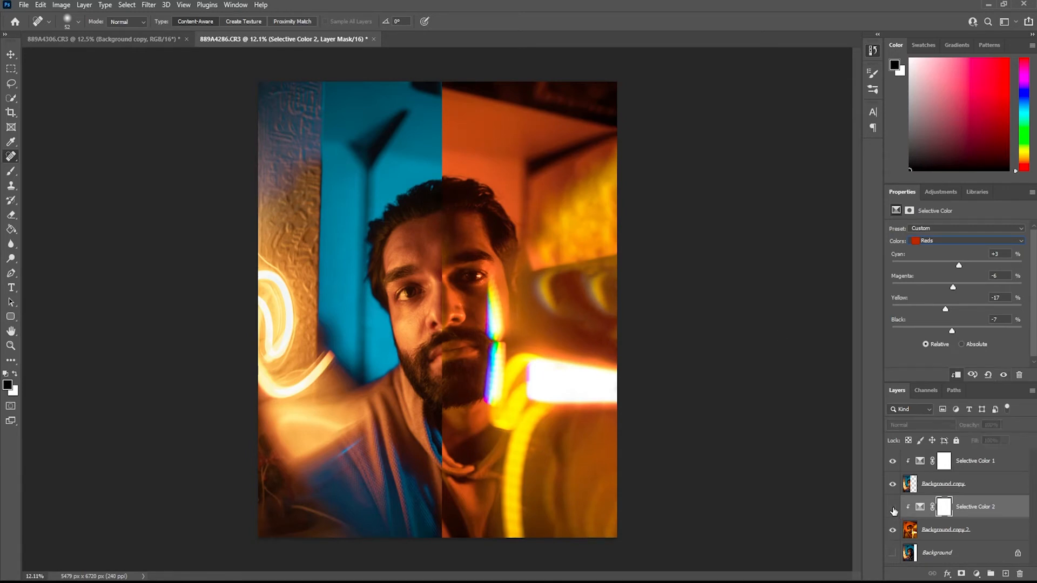
{"action": "left_click", "coordinate": [895, 511]}
{"action": "left_click", "coordinate": [894, 511]}
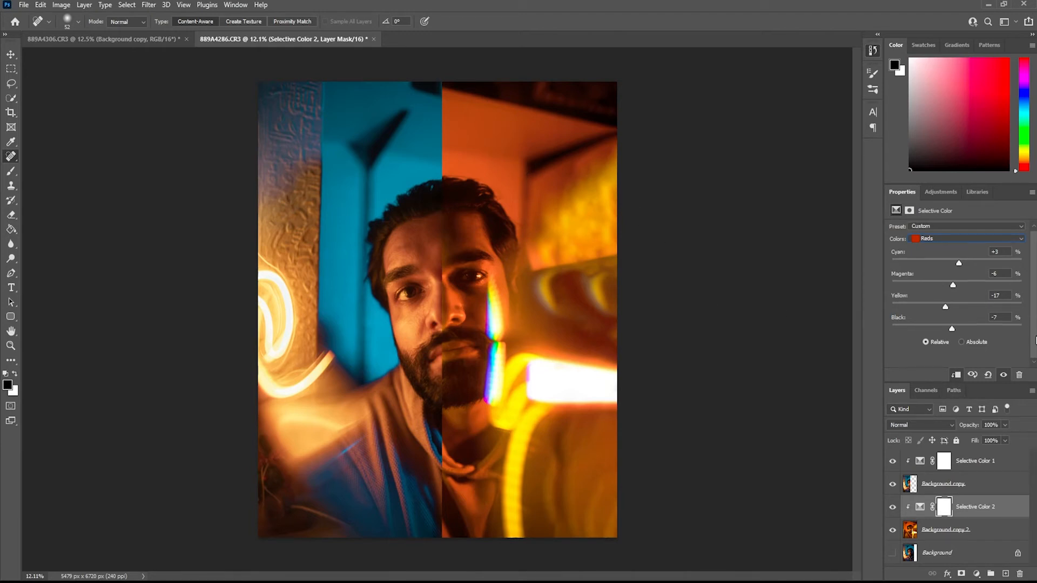
Add a Curves adjustment above Selective Color 1 and pull the RGB midtones down slightly to darken the image
{"action": "left_click", "coordinate": [981, 462]}
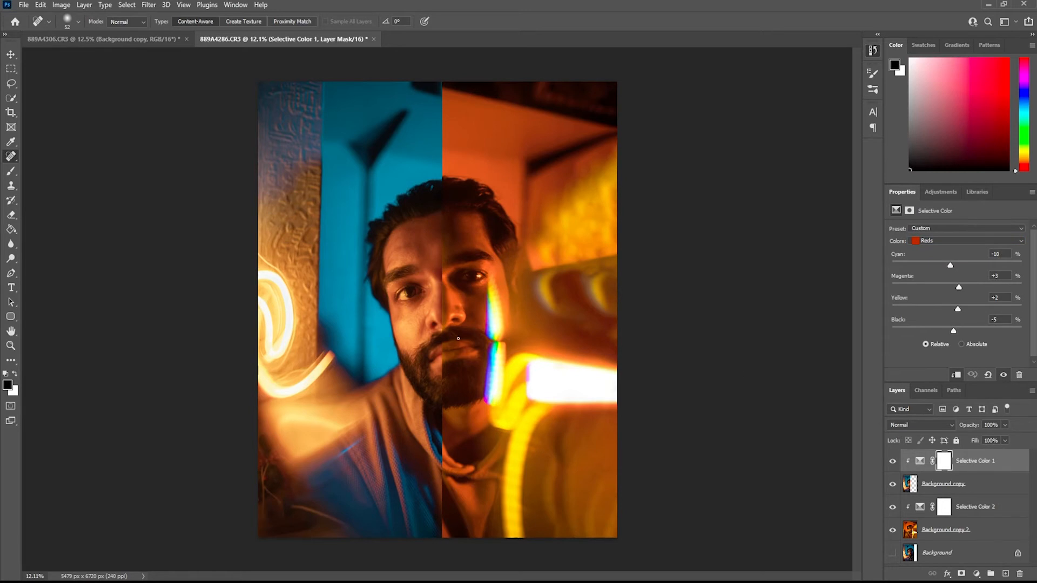
{"action": "scroll", "coordinate": [463, 344], "scroll_direction": "up", "scroll_amount": 2}
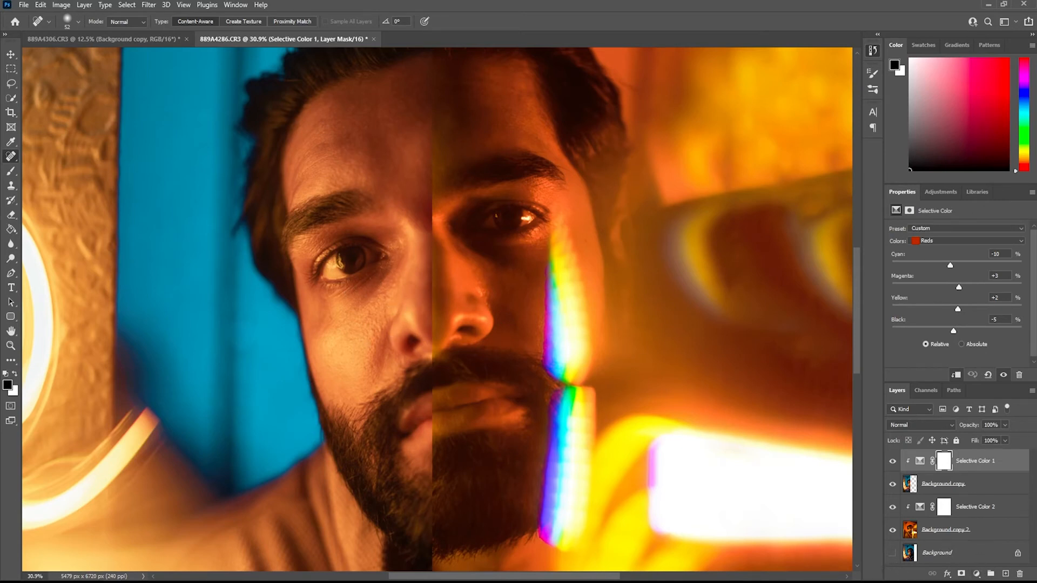
{"action": "left_click", "coordinate": [983, 435]}
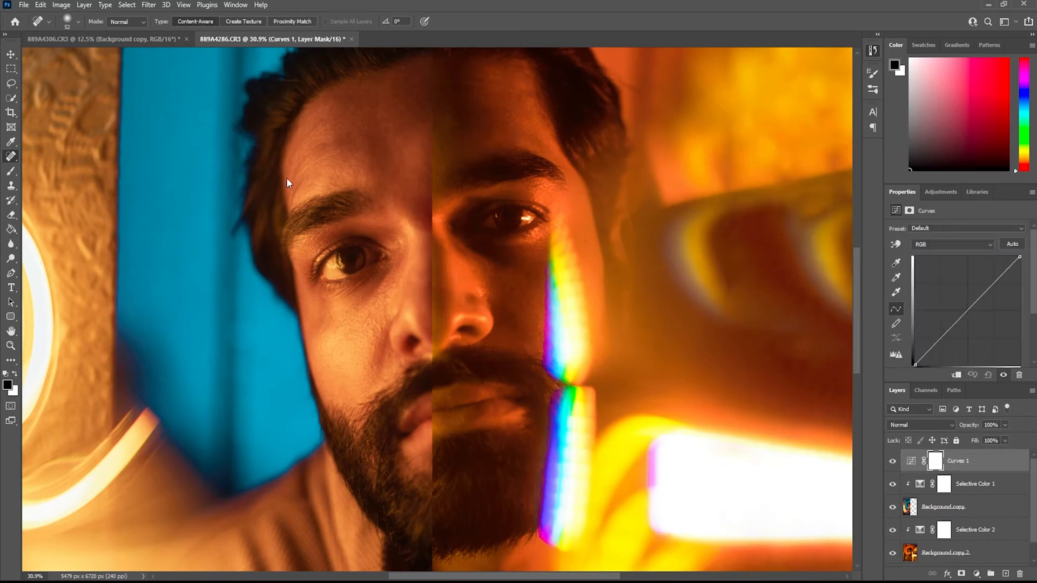
{"action": "scroll", "coordinate": [36, 201], "scroll_direction": "down", "scroll_amount": 2}
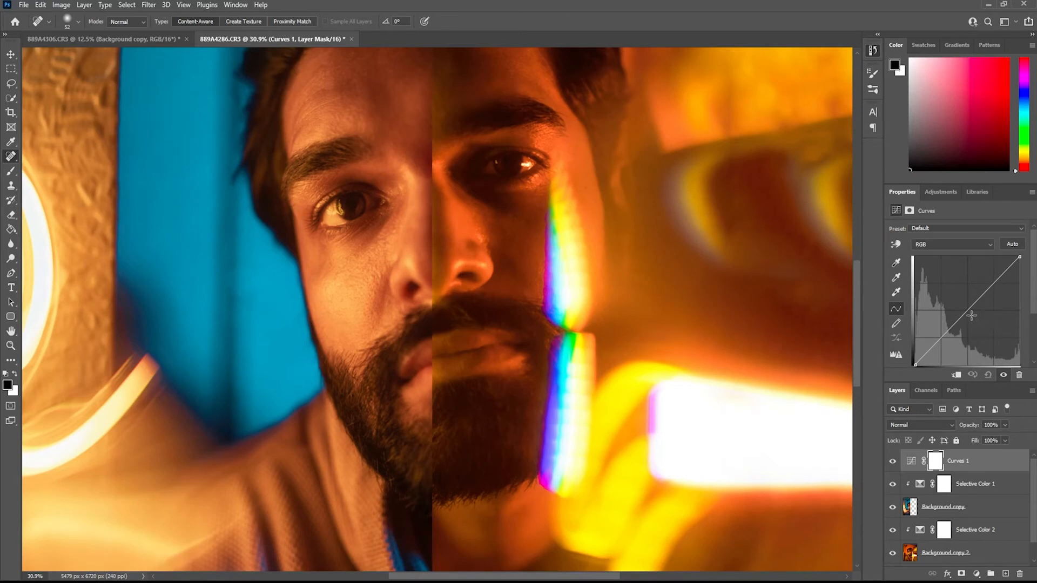
{"action": "left_click_drag", "start_coordinate": [967, 312], "coordinate": [974, 318]}
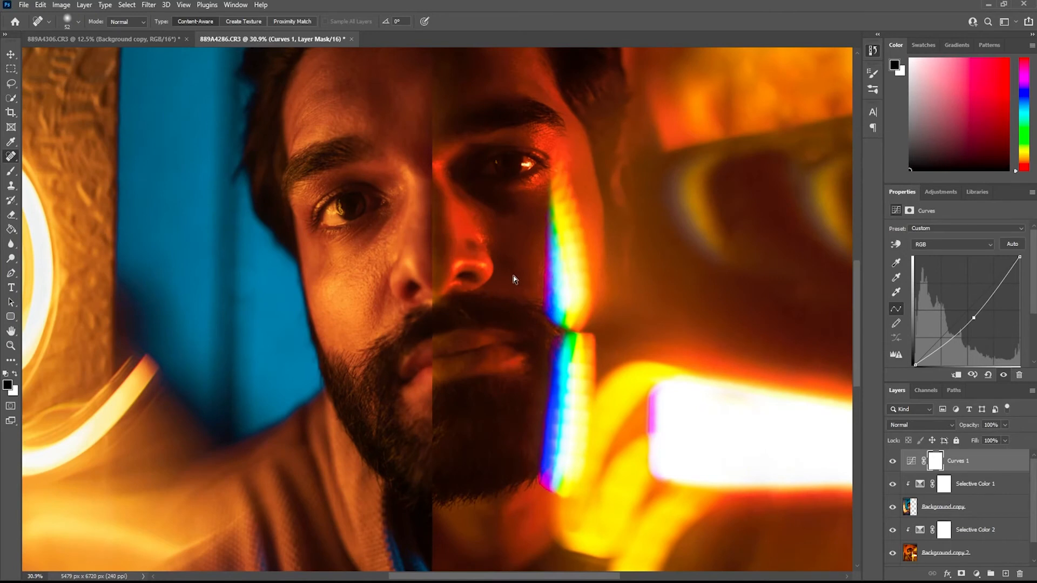
{"action": "scroll", "coordinate": [514, 278], "scroll_direction": "down", "scroll_amount": 5}
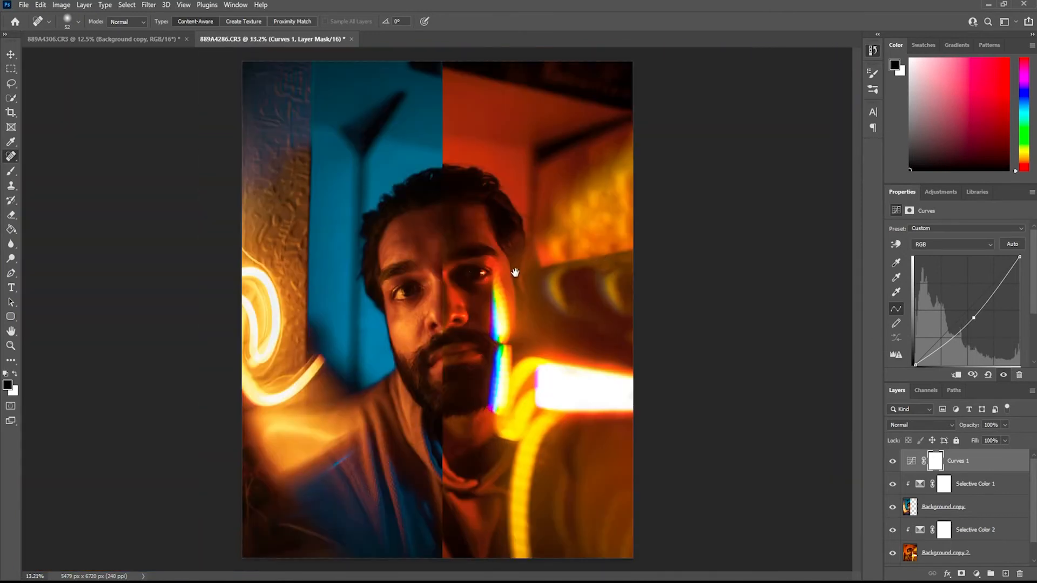
{"action": "left_click_drag", "start_coordinate": [974, 318], "coordinate": [970, 315]}
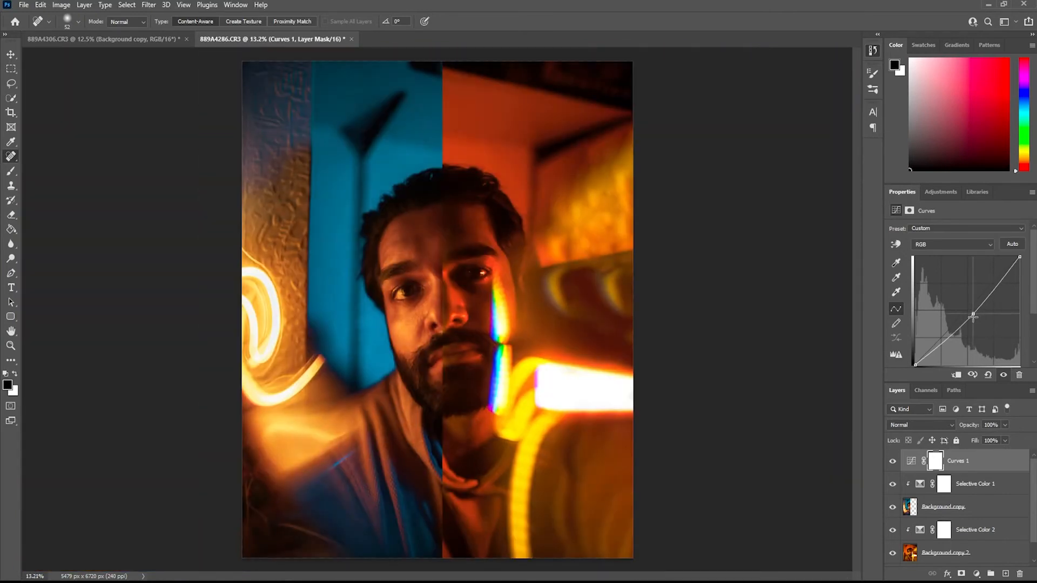
Invert the Curves 1 mask to black and ready the Brush tool with white as the foreground colour
{"action": "key", "text": "b"}
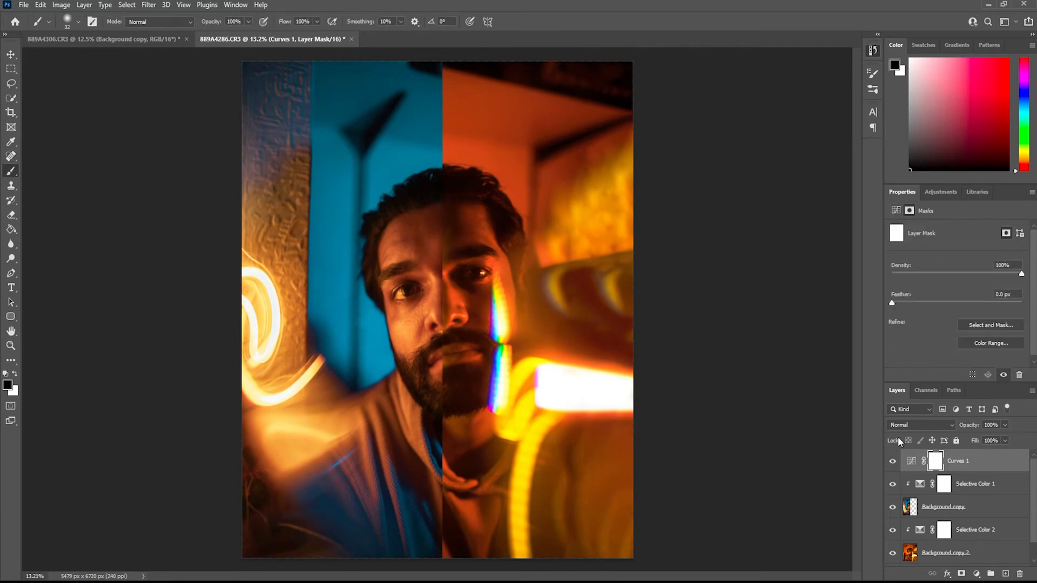
{"action": "key", "text": "ctrl+i"}
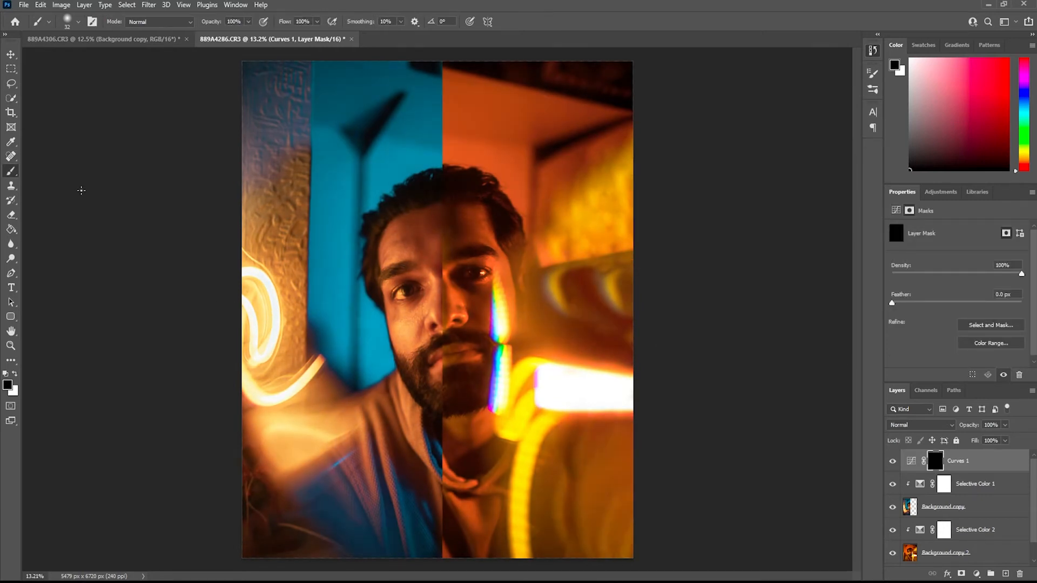
{"action": "left_click", "coordinate": [327, 217]}
{"action": "left_click_drag", "start_coordinate": [331, 130], "coordinate": [326, 131]}
{"action": "key", "text": "space"}
{"action": "scroll", "coordinate": [411, 281], "scroll_direction": "up", "scroll_amount": 5}
{"action": "scroll", "coordinate": [422, 291], "scroll_direction": "down", "scroll_amount": 6}
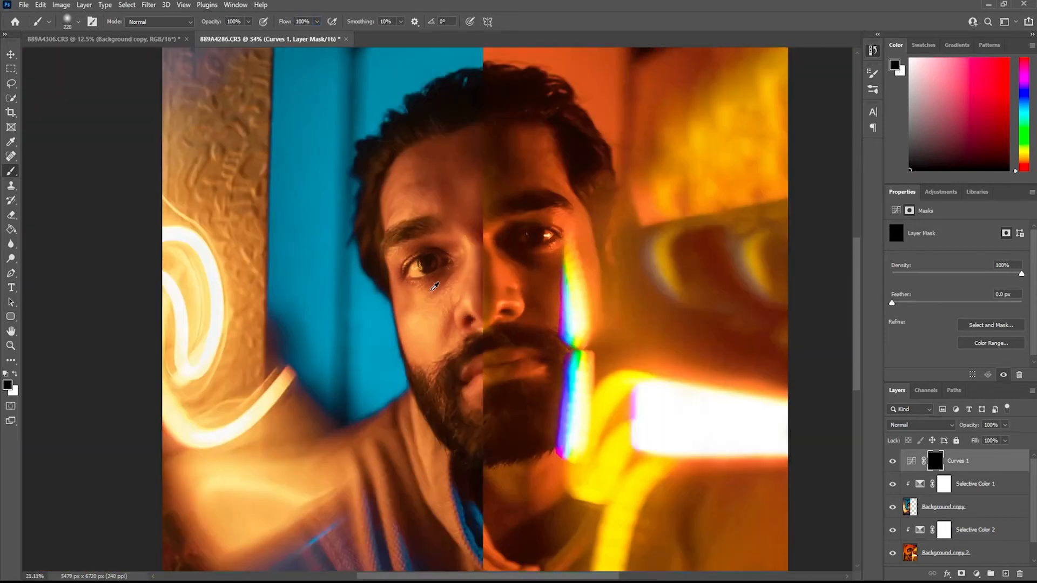
{"action": "scroll", "coordinate": [437, 284], "scroll_direction": "up", "scroll_amount": 3}
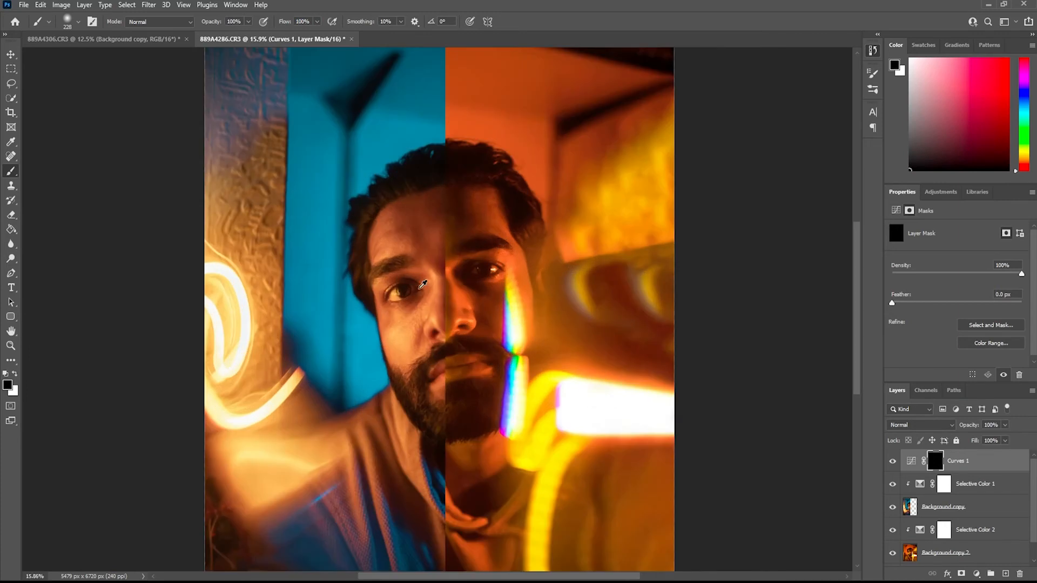
{"action": "left_click", "coordinate": [16, 376]}
Set the brush to about 95 px with 2% flow and paint the mask around the cheek on the blue half
{"action": "scroll", "coordinate": [386, 313], "scroll_direction": "up", "scroll_amount": 4}
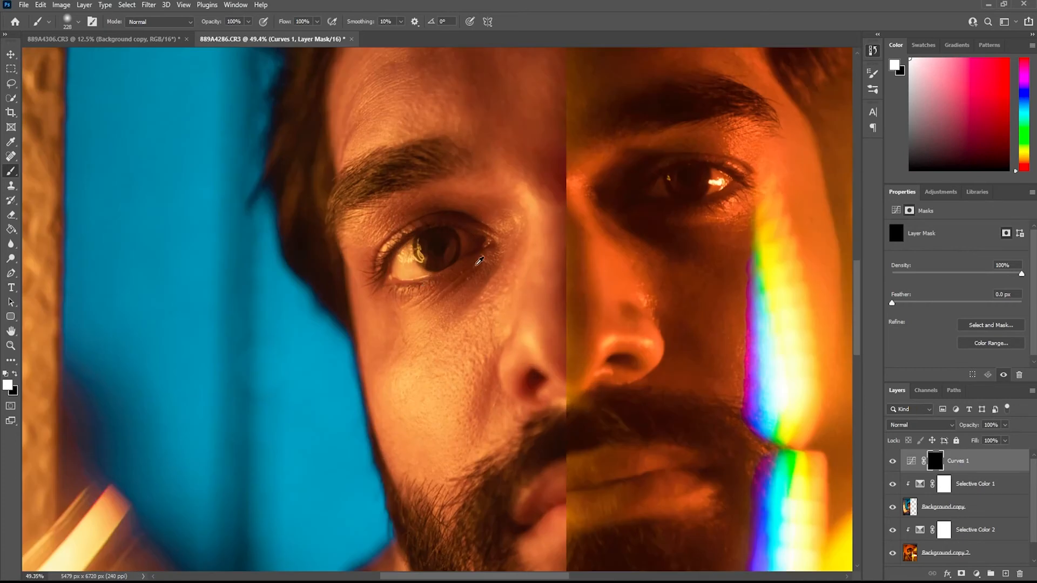
{"action": "left_click_drag", "start_coordinate": [404, 262], "coordinate": [398, 303]}
{"action": "left_click", "coordinate": [458, 304]}
{"action": "left_click_drag", "start_coordinate": [433, 297], "coordinate": [435, 297]}
{"action": "left_click", "coordinate": [304, 23]}
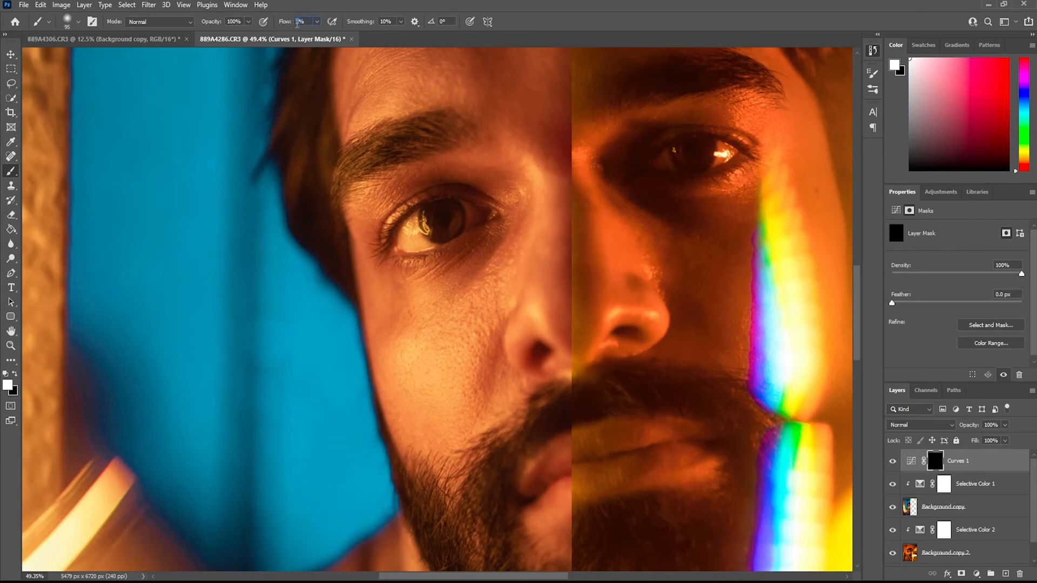
{"action": "left_click_drag", "start_coordinate": [383, 67], "coordinate": [380, 67]}
{"action": "left_click_drag", "start_coordinate": [481, 299], "coordinate": [481, 316]}
{"action": "scroll", "coordinate": [539, 208], "scroll_direction": "down", "scroll_amount": 3}
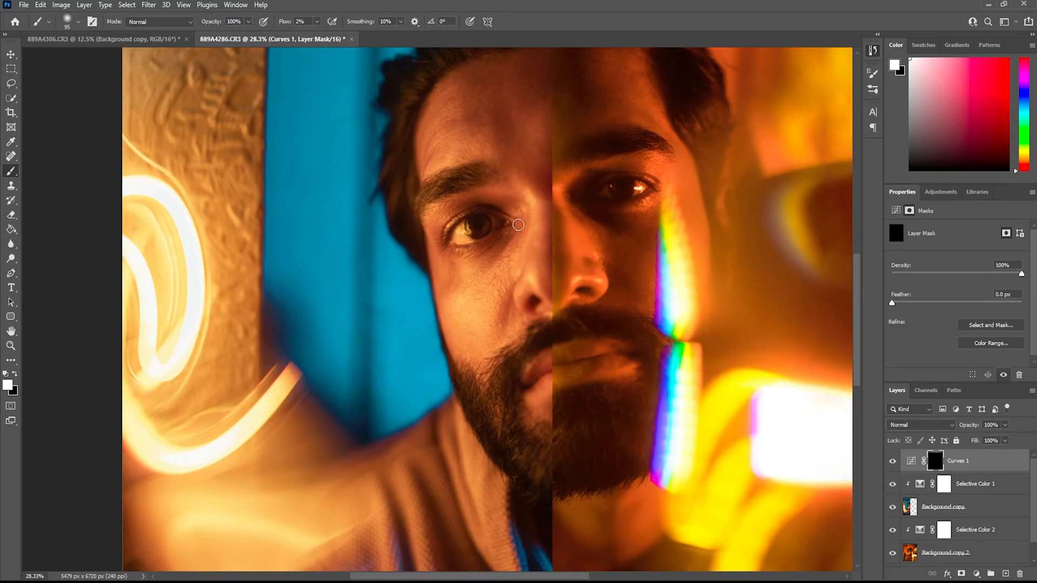
Paint the Curves mask over the blue half's forehead and brow with a larger brush of about 229 px
{"action": "key", "text": "bracketright"}
{"action": "mouse_move", "coordinate": [468, 181]}
{"action": "left_mouse_down"}
{"action": "mouse_move", "coordinate": [478, 178]}
{"action": "mouse_move", "coordinate": [424, 202]}
{"action": "mouse_move", "coordinate": [473, 180]}
{"action": "mouse_move", "coordinate": [435, 188]}
{"action": "mouse_move", "coordinate": [428, 195]}
{"action": "mouse_move", "coordinate": [494, 178]}
{"action": "mouse_move", "coordinate": [435, 189]}
{"action": "left_mouse_up"}
{"action": "left_click_drag", "start_coordinate": [439, 144], "coordinate": [430, 185]}
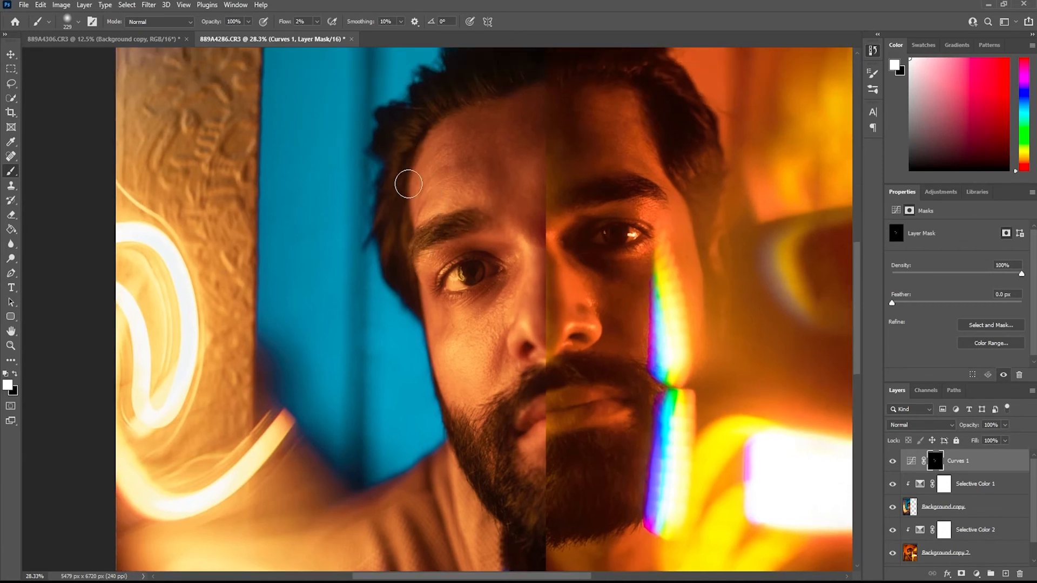
{"action": "mouse_move", "coordinate": [492, 139]}
{"action": "left_mouse_down"}
{"action": "mouse_move", "coordinate": [536, 119]}
{"action": "mouse_move", "coordinate": [524, 131]}
{"action": "mouse_move", "coordinate": [516, 115]}
{"action": "mouse_move", "coordinate": [508, 144]}
{"action": "mouse_move", "coordinate": [517, 182]}
{"action": "mouse_move", "coordinate": [529, 190]}
{"action": "mouse_move", "coordinate": [533, 179]}
{"action": "mouse_move", "coordinate": [510, 207]}
{"action": "mouse_move", "coordinate": [542, 225]}
{"action": "mouse_move", "coordinate": [476, 149]}
{"action": "mouse_move", "coordinate": [468, 126]}
{"action": "mouse_move", "coordinate": [490, 108]}
{"action": "mouse_move", "coordinate": [502, 113]}
{"action": "mouse_move", "coordinate": [399, 172]}
{"action": "mouse_move", "coordinate": [389, 252]}
{"action": "mouse_move", "coordinate": [408, 283]}
{"action": "mouse_move", "coordinate": [395, 283]}
{"action": "mouse_move", "coordinate": [417, 302]}
{"action": "mouse_move", "coordinate": [382, 271]}
{"action": "mouse_move", "coordinate": [392, 261]}
{"action": "mouse_move", "coordinate": [375, 238]}
{"action": "mouse_move", "coordinate": [391, 213]}
{"action": "mouse_move", "coordinate": [389, 223]}
{"action": "mouse_move", "coordinate": [385, 148]}
{"action": "mouse_move", "coordinate": [436, 128]}
{"action": "mouse_move", "coordinate": [439, 181]}
{"action": "mouse_move", "coordinate": [453, 138]}
{"action": "mouse_move", "coordinate": [509, 132]}
{"action": "mouse_move", "coordinate": [513, 165]}
{"action": "mouse_move", "coordinate": [486, 170]}
{"action": "left_mouse_up"}
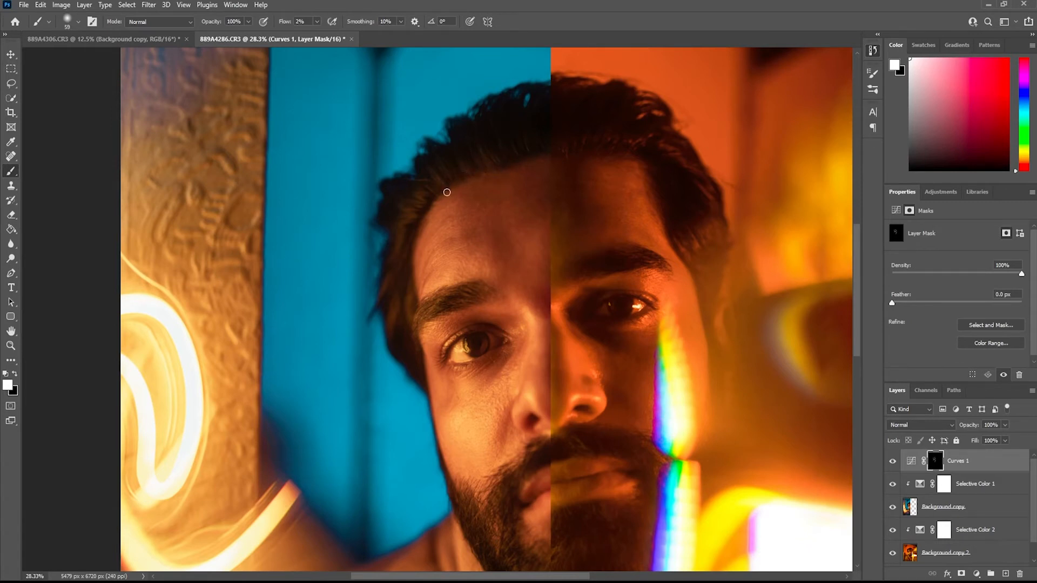
Paint the Curves mask over the blue half's cheek, beard and nose with a brush up to 250 px
{"action": "left_click_drag", "start_coordinate": [491, 453], "coordinate": [482, 399]}
{"action": "left_click_drag", "start_coordinate": [455, 363], "coordinate": [469, 363]}
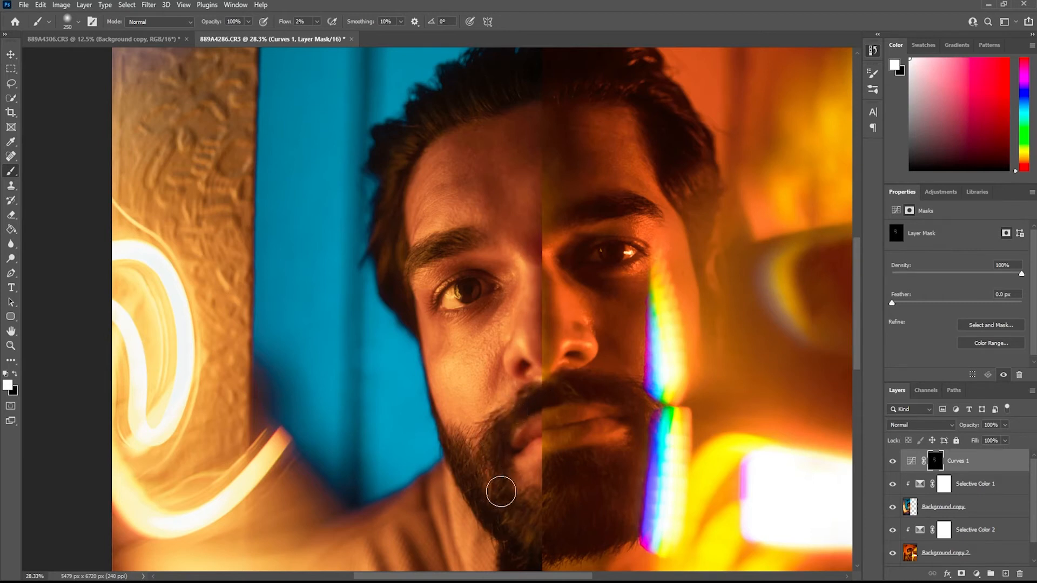
{"action": "mouse_move", "coordinate": [531, 493]}
{"action": "left_mouse_down"}
{"action": "mouse_move", "coordinate": [510, 534]}
{"action": "mouse_move", "coordinate": [489, 477]}
{"action": "left_mouse_up"}
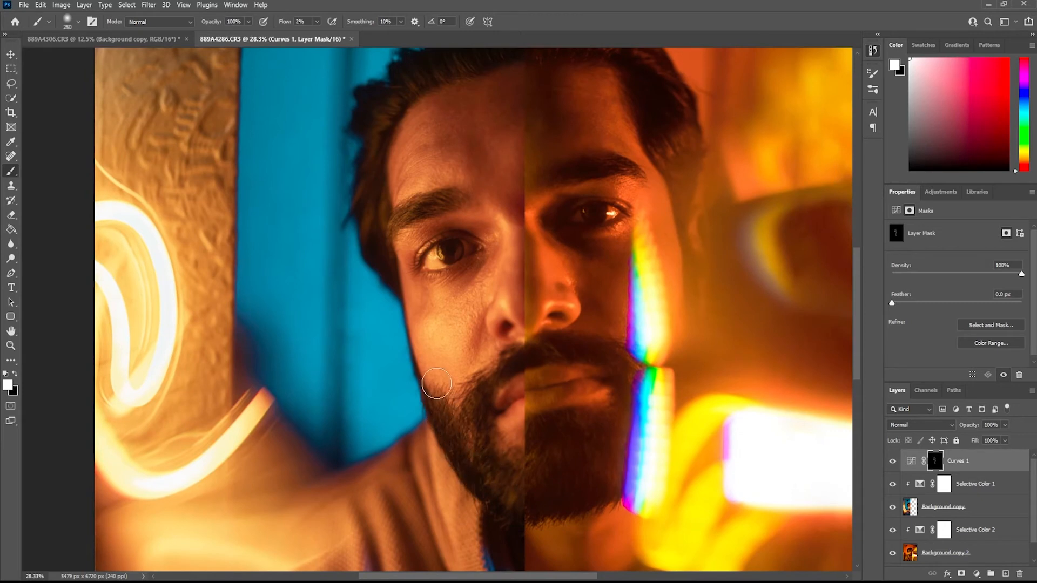
{"action": "mouse_move", "coordinate": [486, 342]}
{"action": "left_mouse_down"}
{"action": "mouse_move", "coordinate": [472, 385]}
{"action": "mouse_move", "coordinate": [508, 333]}
{"action": "left_mouse_up"}
{"action": "mouse_move", "coordinate": [514, 275]}
{"action": "left_mouse_down"}
{"action": "mouse_move", "coordinate": [501, 292]}
{"action": "mouse_move", "coordinate": [521, 237]}
{"action": "mouse_move", "coordinate": [521, 297]}
{"action": "mouse_move", "coordinate": [511, 263]}
{"action": "left_mouse_up"}
Deepen the shadows beneath the eye and along the cheek of the blue half with a 137 px white brush
{"action": "scroll", "coordinate": [466, 278], "scroll_direction": "up", "scroll_amount": 3}
{"action": "mouse_move", "coordinate": [474, 268]}
{"action": "left_mouse_down"}
{"action": "mouse_move", "coordinate": [499, 227]}
{"action": "mouse_move", "coordinate": [440, 280]}
{"action": "mouse_move", "coordinate": [462, 288]}
{"action": "mouse_move", "coordinate": [507, 246]}
{"action": "mouse_move", "coordinate": [488, 245]}
{"action": "mouse_move", "coordinate": [463, 259]}
{"action": "left_mouse_up"}
{"action": "key", "text": "x"}
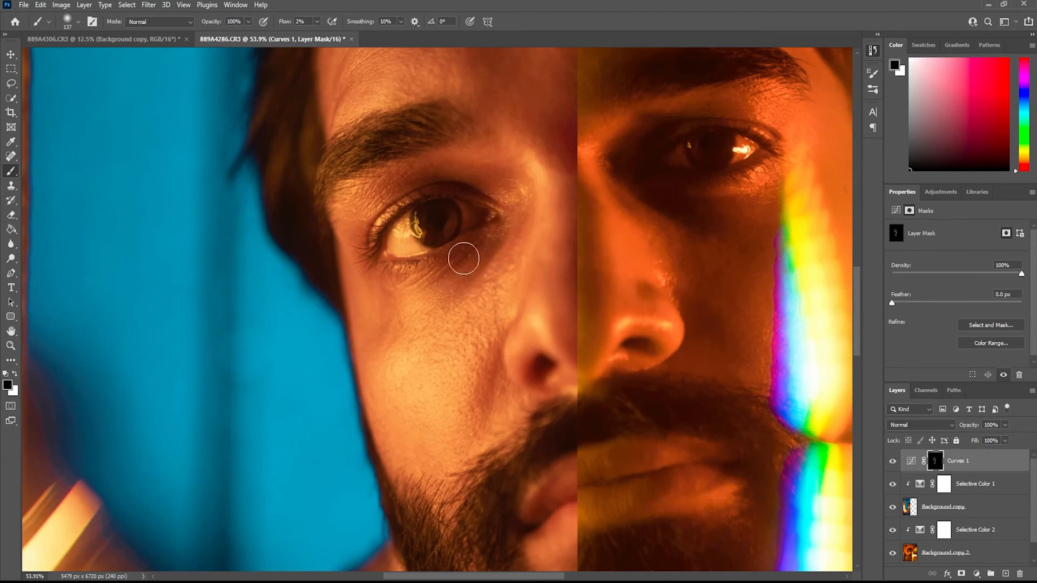
{"action": "key", "text": "x"}
{"action": "scroll", "coordinate": [464, 259], "scroll_direction": "down", "scroll_amount": 4}
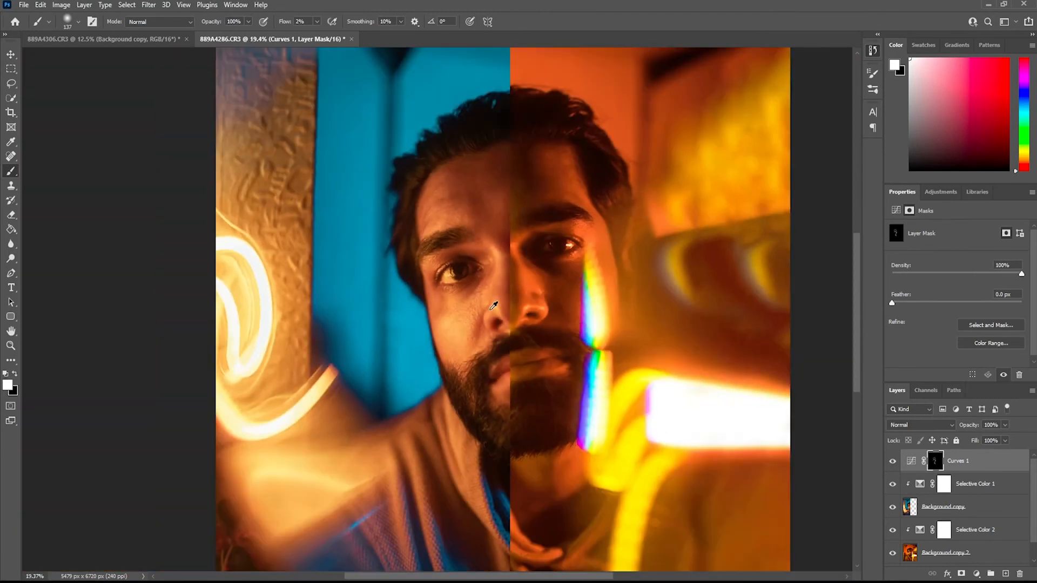
{"action": "scroll", "coordinate": [432, 315], "scroll_direction": "up", "scroll_amount": 3}
{"action": "left_click_drag", "start_coordinate": [424, 335], "coordinate": [422, 334]}
Compare the face with and without the Curves 1 darkening
{"action": "left_click", "coordinate": [893, 466]}
{"action": "left_click", "coordinate": [893, 467]}
{"action": "left_click", "coordinate": [894, 467]}
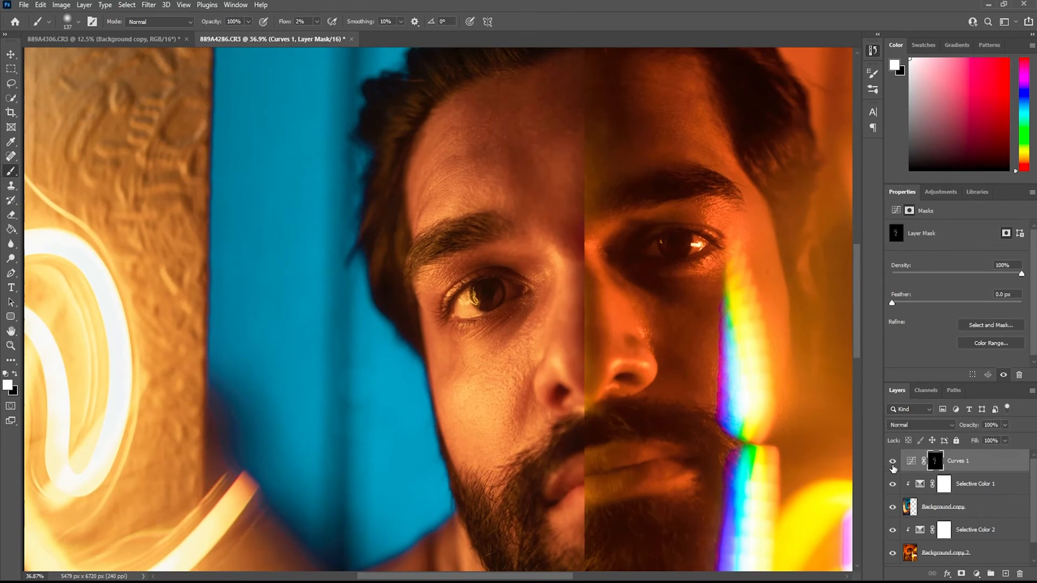
{"action": "left_click", "coordinate": [893, 467]}
{"action": "left_click", "coordinate": [893, 468]}
Paint the Curves mask over the orange half's forehead beside the split line with a 229 px brush
{"action": "left_click_drag", "start_coordinate": [515, 199], "coordinate": [310, 202]}
{"action": "left_click_drag", "start_coordinate": [433, 173], "coordinate": [441, 212]}
{"action": "left_click_drag", "start_coordinate": [437, 177], "coordinate": [443, 180]}
{"action": "left_click_drag", "start_coordinate": [406, 133], "coordinate": [429, 133]}
{"action": "mouse_move", "coordinate": [404, 230]}
{"action": "left_mouse_down"}
{"action": "mouse_move", "coordinate": [395, 222]}
{"action": "mouse_move", "coordinate": [409, 157]}
{"action": "mouse_move", "coordinate": [391, 247]}
{"action": "mouse_move", "coordinate": [410, 225]}
{"action": "left_mouse_up"}
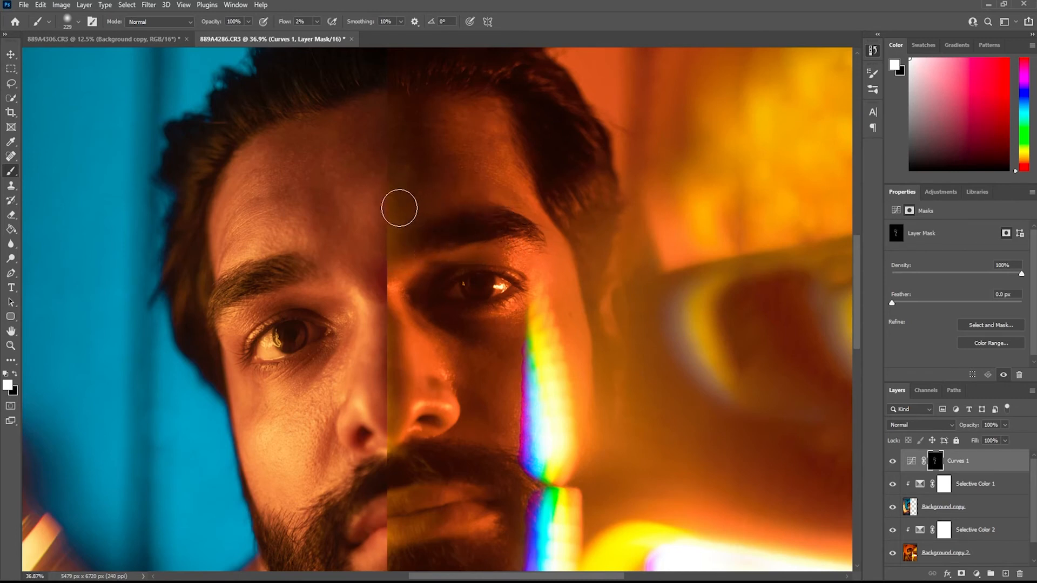
Paint the Curves mask over the orange half's mouth and beard with a soft white brush of about 190 px
{"action": "scroll", "coordinate": [447, 214], "scroll_direction": "down", "scroll_amount": 2}
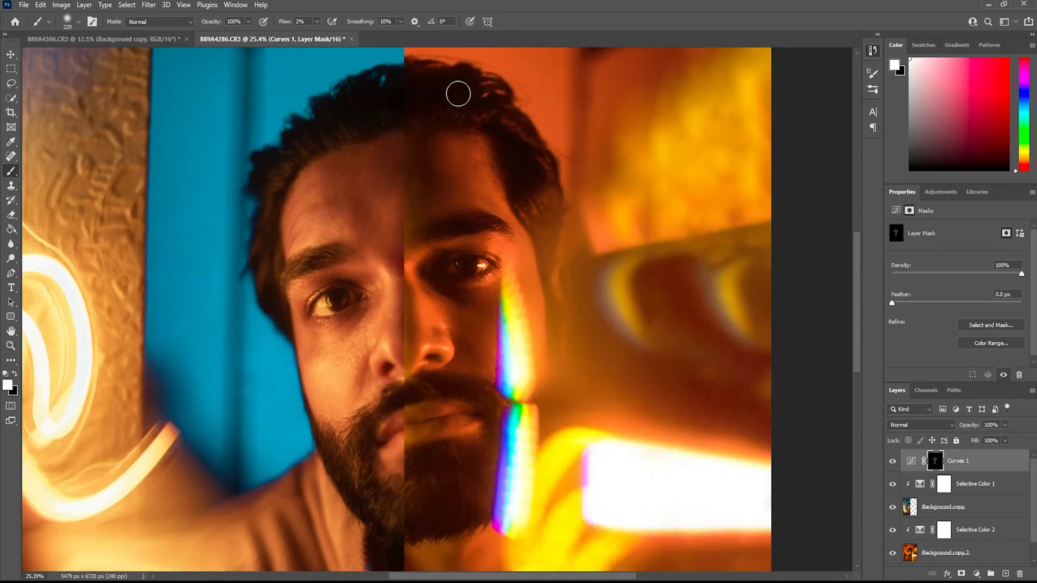
{"action": "left_click_drag", "start_coordinate": [443, 136], "coordinate": [437, 131], "text": "alt"}
{"action": "left_click_drag", "start_coordinate": [457, 388], "coordinate": [464, 388], "text": "alt"}
{"action": "mouse_move", "coordinate": [421, 395]}
{"action": "left_mouse_down"}
{"action": "mouse_move", "coordinate": [476, 390]}
{"action": "mouse_move", "coordinate": [442, 459]}
{"action": "mouse_move", "coordinate": [471, 488]}
{"action": "left_mouse_up"}
{"action": "mouse_move", "coordinate": [426, 490]}
{"action": "left_mouse_down", "text": "alt"}
{"action": "mouse_move", "coordinate": [437, 489]}
{"action": "mouse_move", "coordinate": [417, 490]}
{"action": "left_mouse_up", "text": "alt"}
{"action": "mouse_move", "coordinate": [425, 490]}
{"action": "left_mouse_down"}
{"action": "mouse_move", "coordinate": [490, 465]}
{"action": "mouse_move", "coordinate": [438, 466]}
{"action": "left_mouse_up"}
Rename the Curves 1 layer as Burn
{"action": "scroll", "coordinate": [473, 360], "scroll_direction": "down", "scroll_amount": 6}
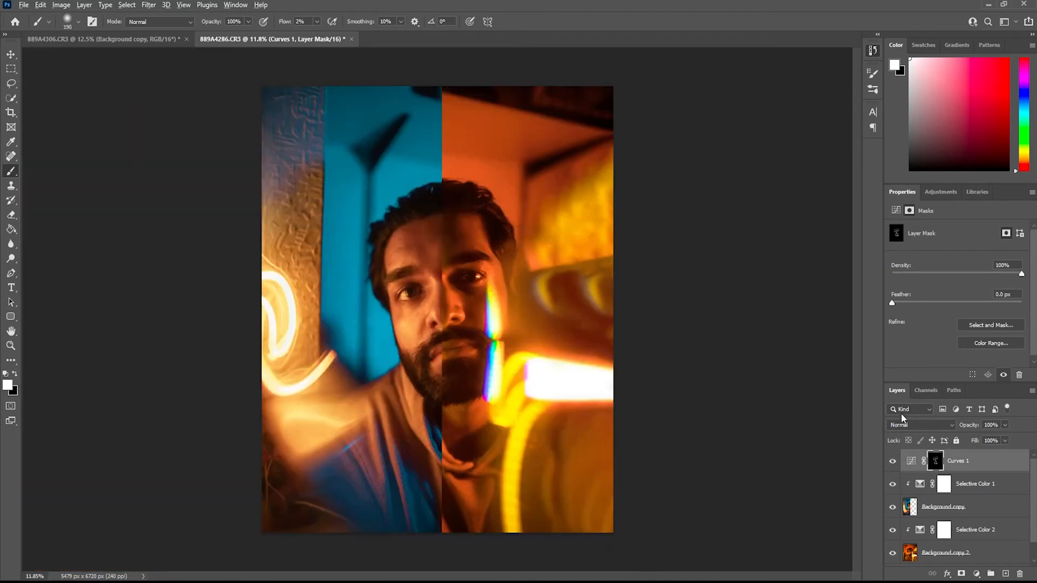
{"action": "double_click", "coordinate": [968, 461]}
{"action": "type", "text": "Burn"}
{"action": "key", "text": "Return"}
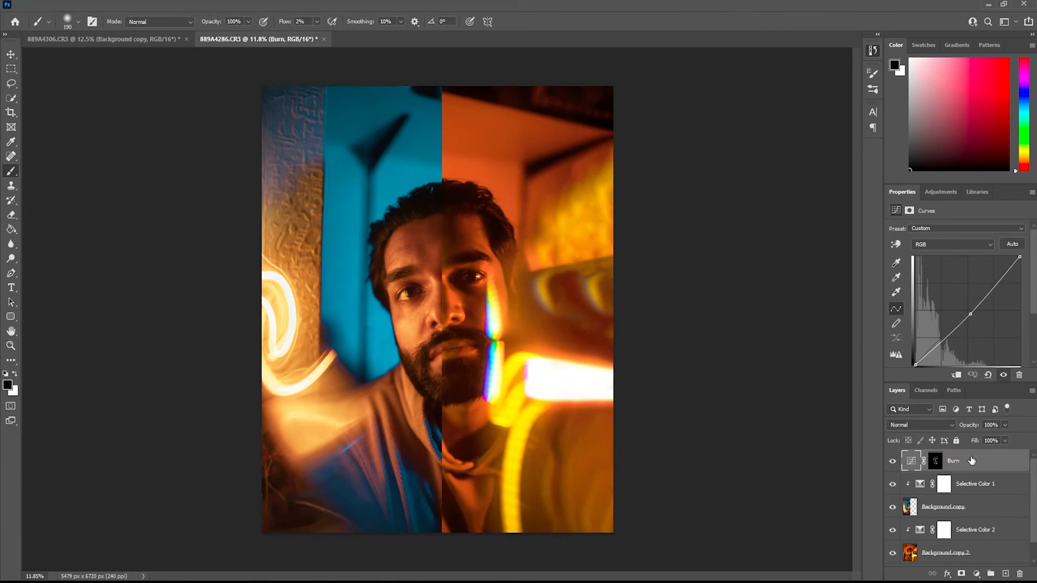
Compare the portrait with and without the Burn layer at full and close-up view
{"action": "left_click", "coordinate": [888, 461]}
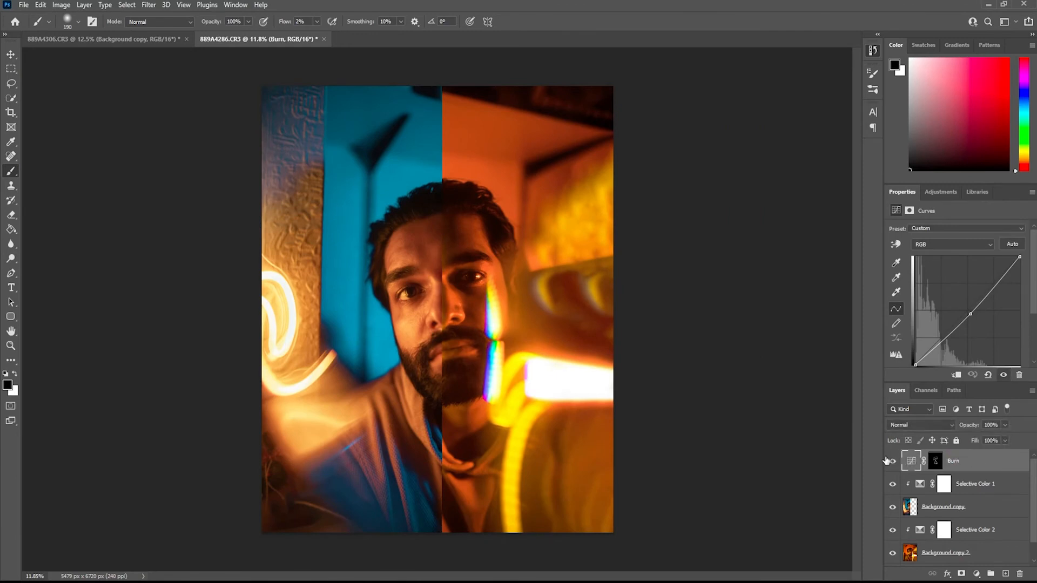
{"action": "left_click", "coordinate": [889, 460]}
{"action": "key", "text": "ctrl+plus"}
{"action": "key", "text": "ctrl+plus"}
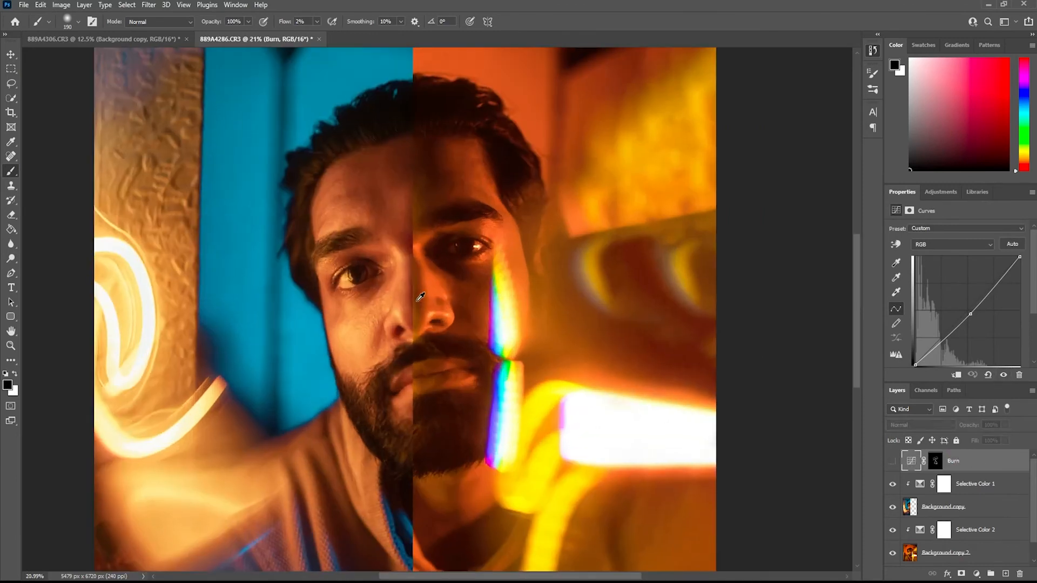
{"action": "left_click", "coordinate": [889, 462]}
{"action": "left_click", "coordinate": [890, 462]}
{"action": "left_click", "coordinate": [890, 463]}
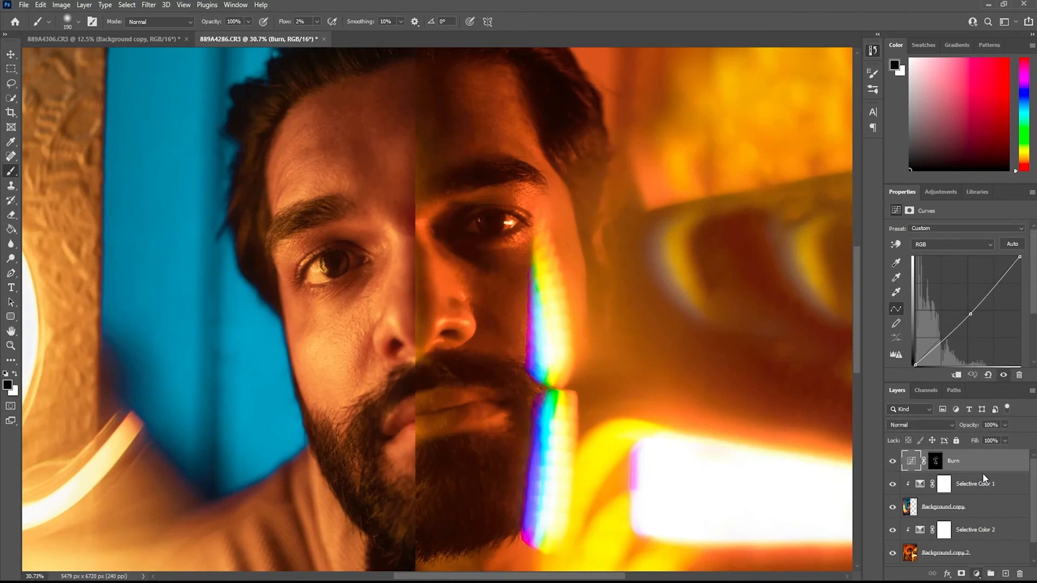
Add a brightening Curves layer above Burn with its RGB midtones raised slightly, and invert its mask to black
{"action": "left_click", "coordinate": [984, 432]}
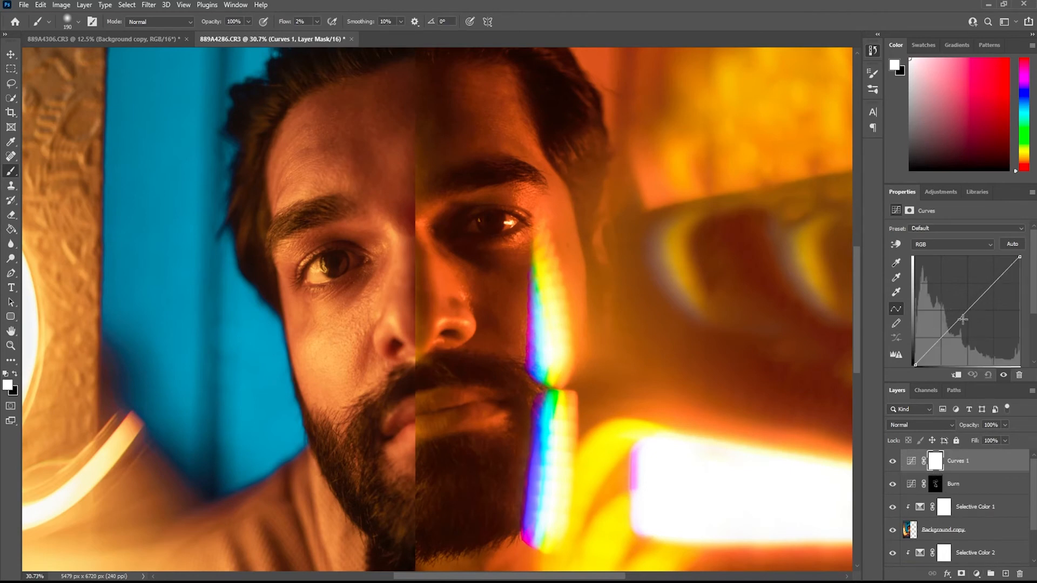
{"action": "left_click_drag", "start_coordinate": [967, 312], "coordinate": [962, 307]}
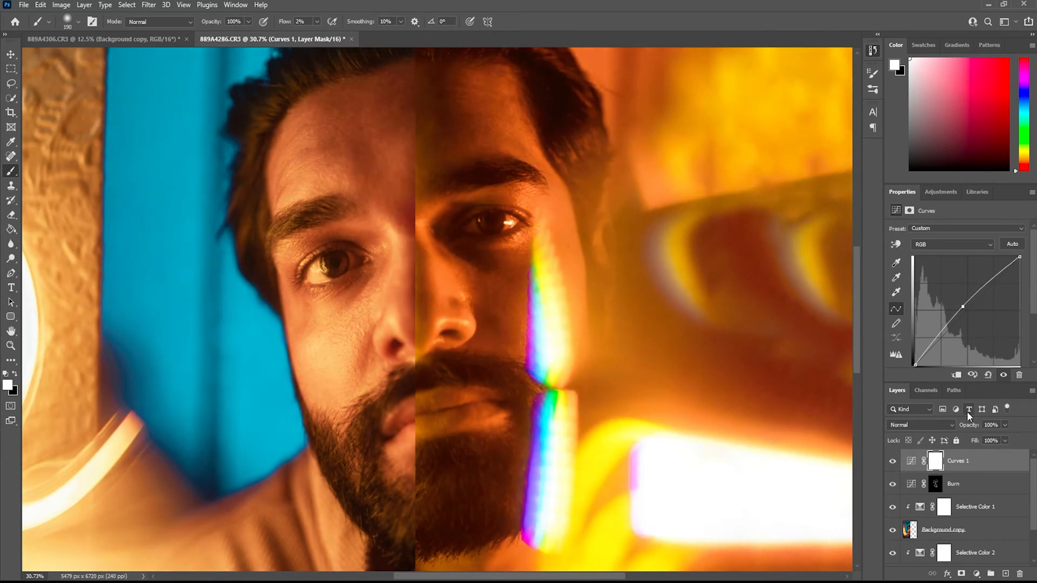
{"action": "key", "text": "ctrl+i"}
{"action": "key", "text": "v"}
{"action": "key", "text": "b"}
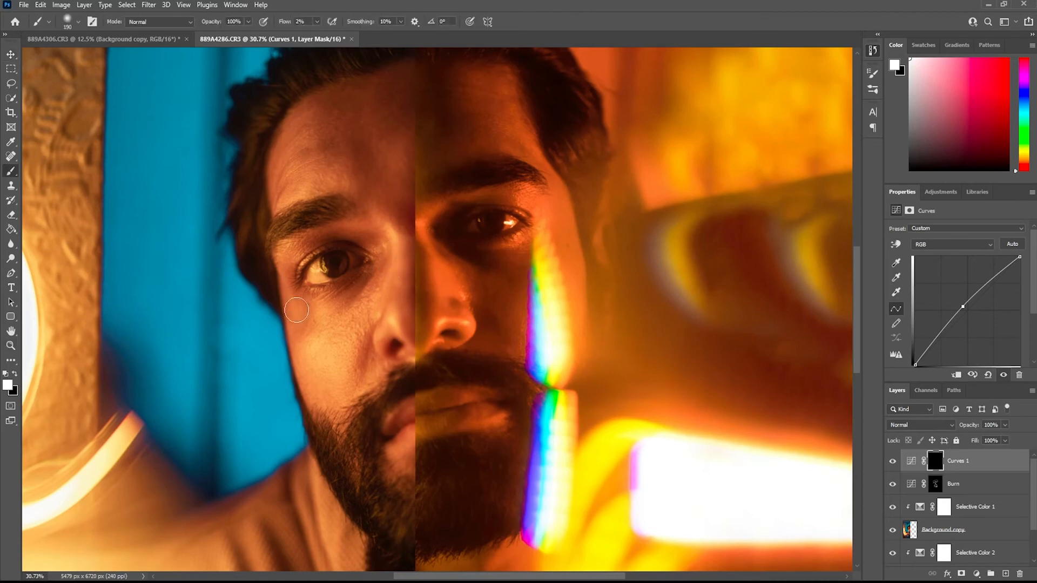
Brighten the iris of the blue half's eye on the new Curves mask with a 56 px white brush at 1% flow
{"action": "left_click_drag", "start_coordinate": [324, 278], "coordinate": [320, 274]}
{"action": "scroll", "coordinate": [361, 318], "scroll_direction": "up", "scroll_amount": 15}
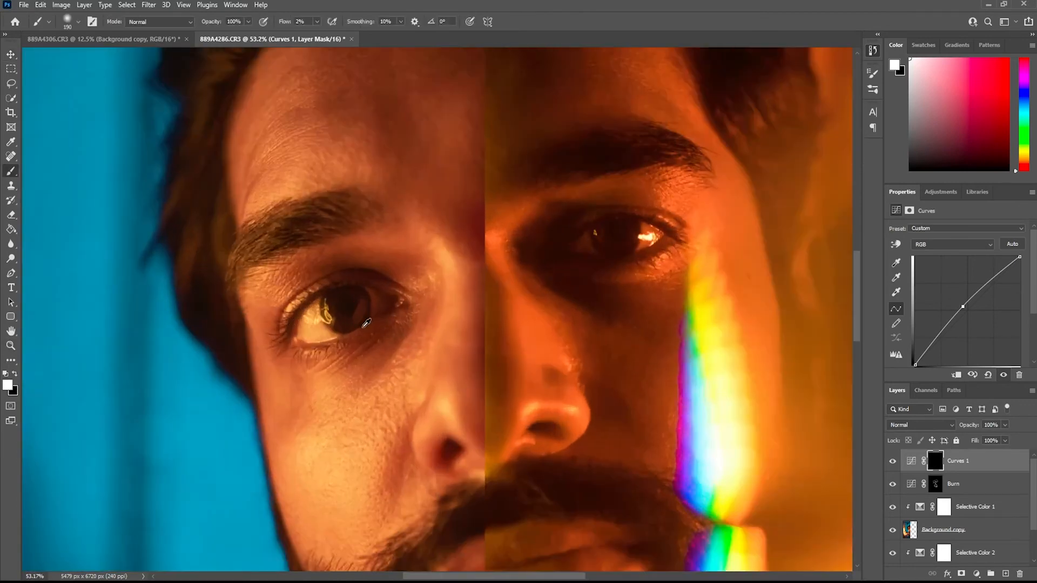
{"action": "scroll", "coordinate": [355, 330], "scroll_direction": "down", "scroll_amount": 10}
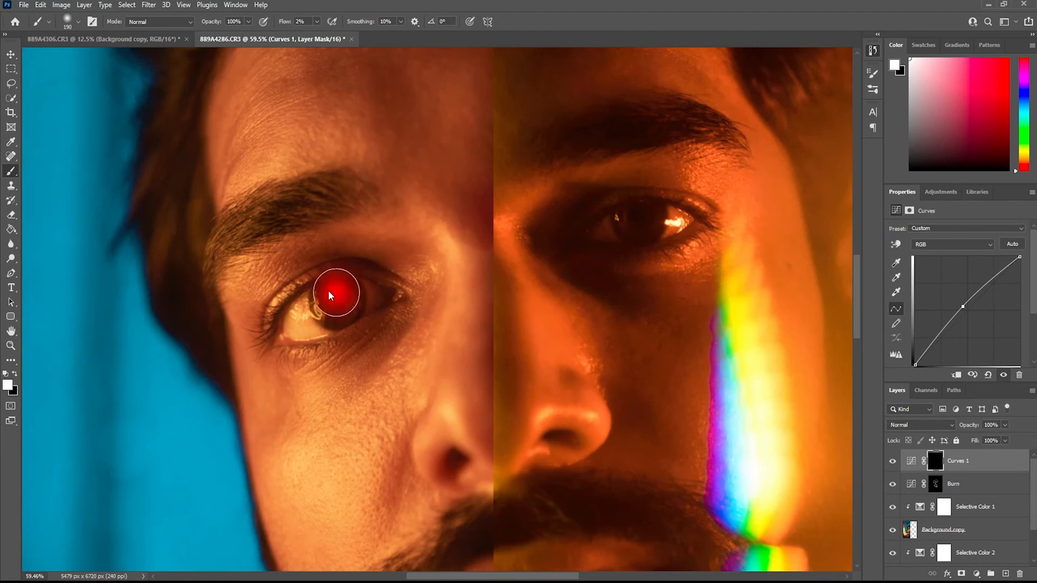
{"action": "scroll", "coordinate": [336, 291], "scroll_direction": "up", "scroll_amount": 8}
{"action": "mouse_move", "coordinate": [335, 288]}
{"action": "left_mouse_down"}
{"action": "mouse_move", "coordinate": [326, 292]}
{"action": "mouse_move", "coordinate": [340, 269]}
{"action": "mouse_move", "coordinate": [338, 319]}
{"action": "left_mouse_up"}
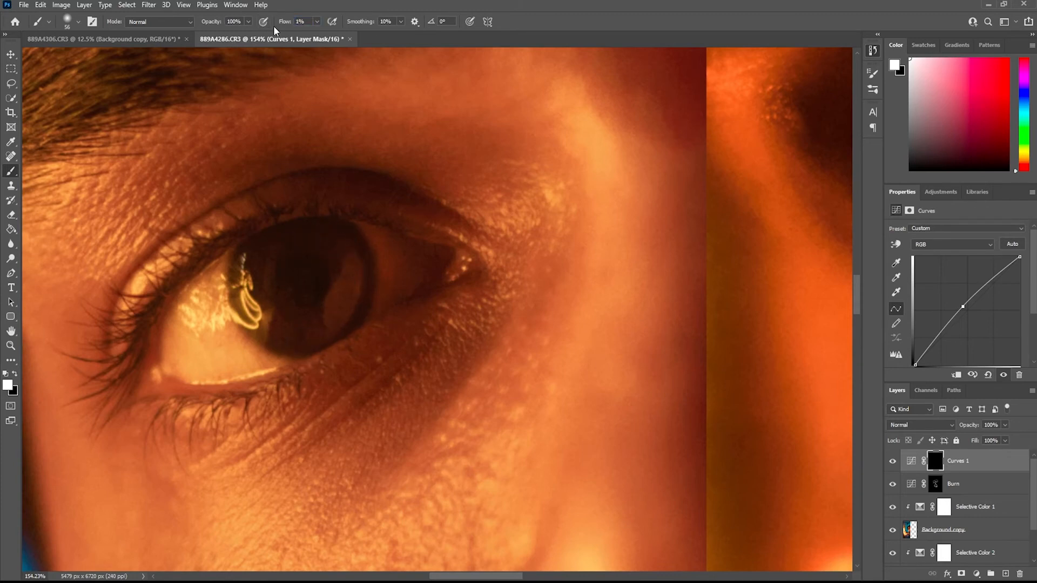
{"action": "mouse_move", "coordinate": [314, 306]}
{"action": "left_mouse_down"}
{"action": "mouse_move", "coordinate": [263, 325]}
{"action": "mouse_move", "coordinate": [323, 324]}
{"action": "mouse_move", "coordinate": [309, 325]}
{"action": "mouse_move", "coordinate": [254, 313]}
{"action": "mouse_move", "coordinate": [281, 330]}
{"action": "mouse_move", "coordinate": [266, 323]}
{"action": "mouse_move", "coordinate": [299, 325]}
{"action": "mouse_move", "coordinate": [253, 316]}
{"action": "mouse_move", "coordinate": [281, 303]}
{"action": "mouse_move", "coordinate": [236, 293]}
{"action": "left_mouse_up"}
Brighten the catchlight and eye white of the blue half's eye with a brush between 14 and 46 px
{"action": "key", "text": "bracketleft"}
{"action": "key", "text": "bracketleft"}
{"action": "key", "text": "bracketleft"}
{"action": "key", "text": "bracketleft"}
{"action": "key", "text": "bracketleft"}
{"action": "scroll", "coordinate": [231, 330], "scroll_direction": "up", "scroll_amount": 9}
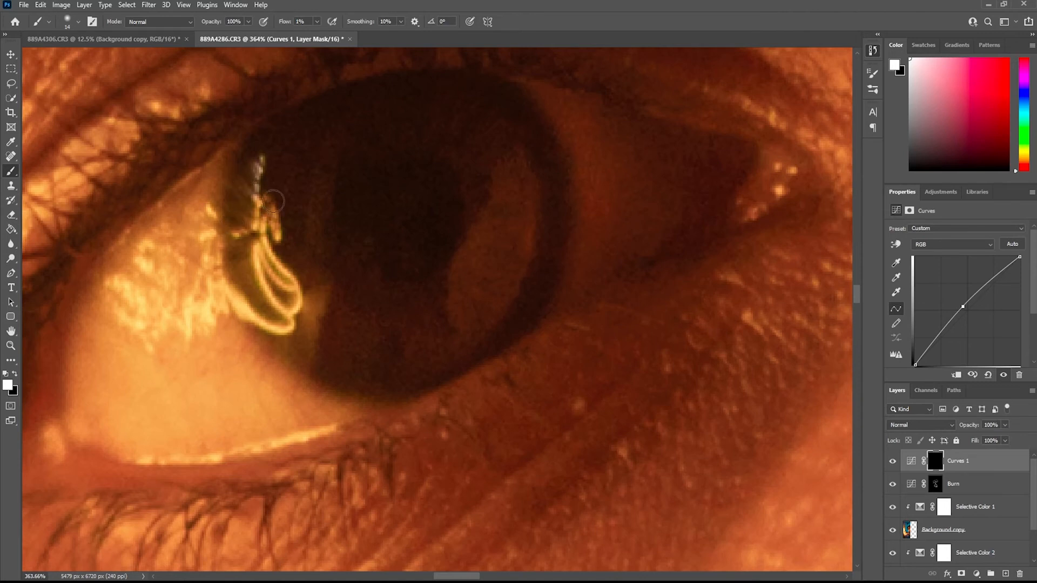
{"action": "left_click_drag", "start_coordinate": [223, 233], "coordinate": [229, 233]}
{"action": "left_click_drag", "start_coordinate": [118, 367], "coordinate": [129, 367]}
{"action": "mouse_move", "coordinate": [217, 386]}
{"action": "left_mouse_down"}
{"action": "mouse_move", "coordinate": [295, 396]}
{"action": "mouse_move", "coordinate": [187, 410]}
{"action": "mouse_move", "coordinate": [209, 432]}
{"action": "mouse_move", "coordinate": [358, 351]}
{"action": "mouse_move", "coordinate": [343, 340]}
{"action": "left_mouse_up"}
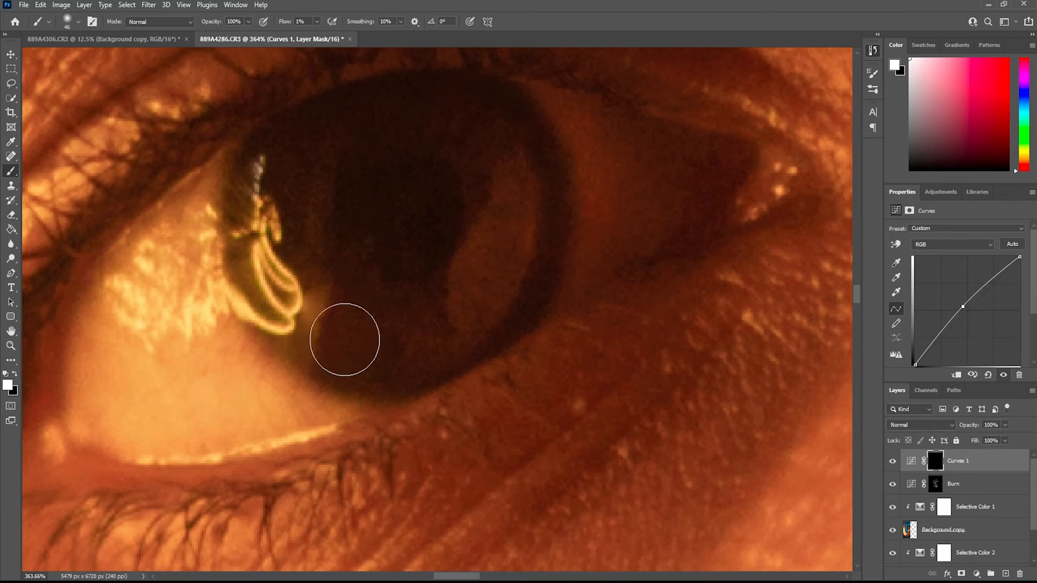
Brighten the blue half's brow bone and the forehead above the eyebrow with a brush from 118 to 191 px
{"action": "scroll", "coordinate": [342, 340], "scroll_direction": "down", "scroll_amount": 6}
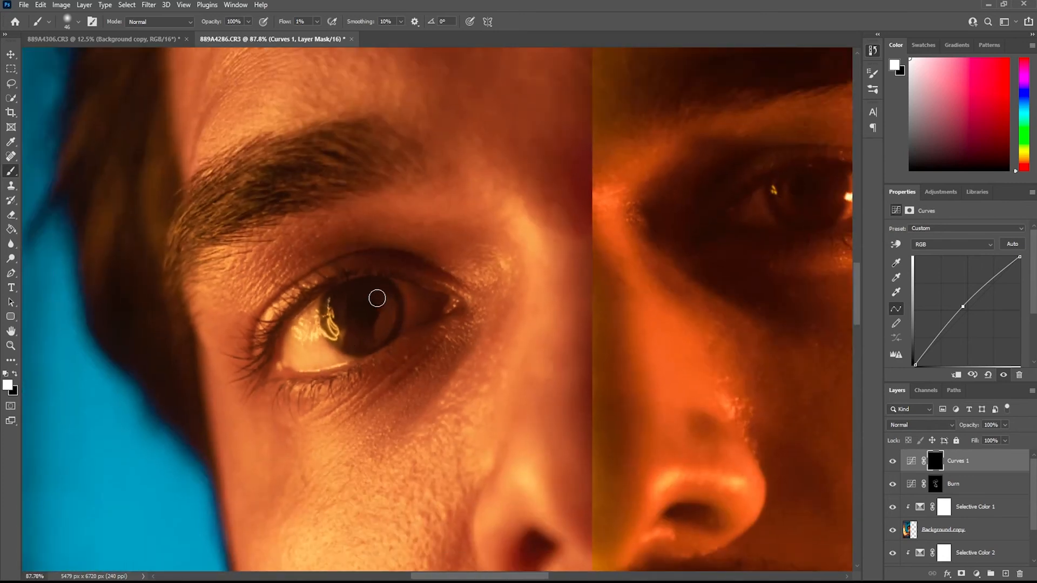
{"action": "left_click_drag", "start_coordinate": [328, 410], "coordinate": [328, 365]}
{"action": "mouse_move", "coordinate": [223, 219]}
{"action": "left_mouse_down"}
{"action": "mouse_move", "coordinate": [293, 218]}
{"action": "mouse_move", "coordinate": [243, 222]}
{"action": "left_mouse_up"}
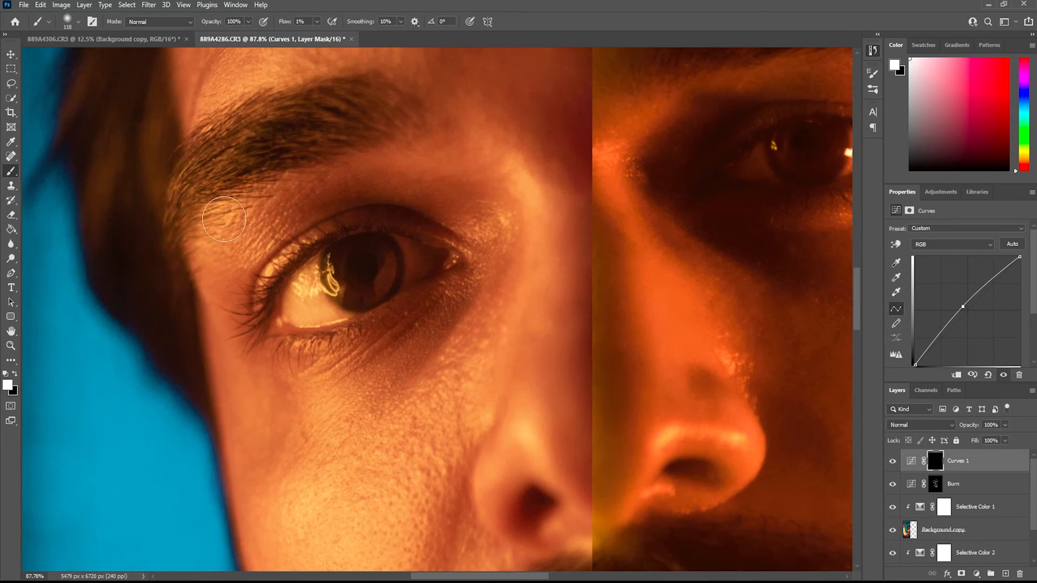
{"action": "left_click_drag", "start_coordinate": [260, 185], "coordinate": [319, 330]}
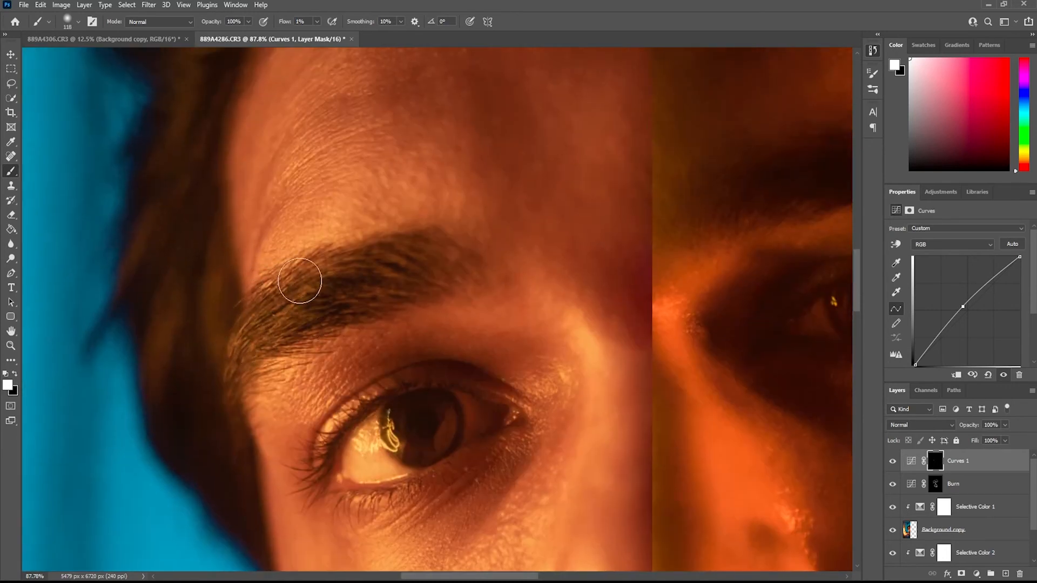
{"action": "scroll", "coordinate": [295, 225], "scroll_direction": "down", "scroll_amount": 2}
{"action": "left_click_drag", "start_coordinate": [279, 231], "coordinate": [303, 229]}
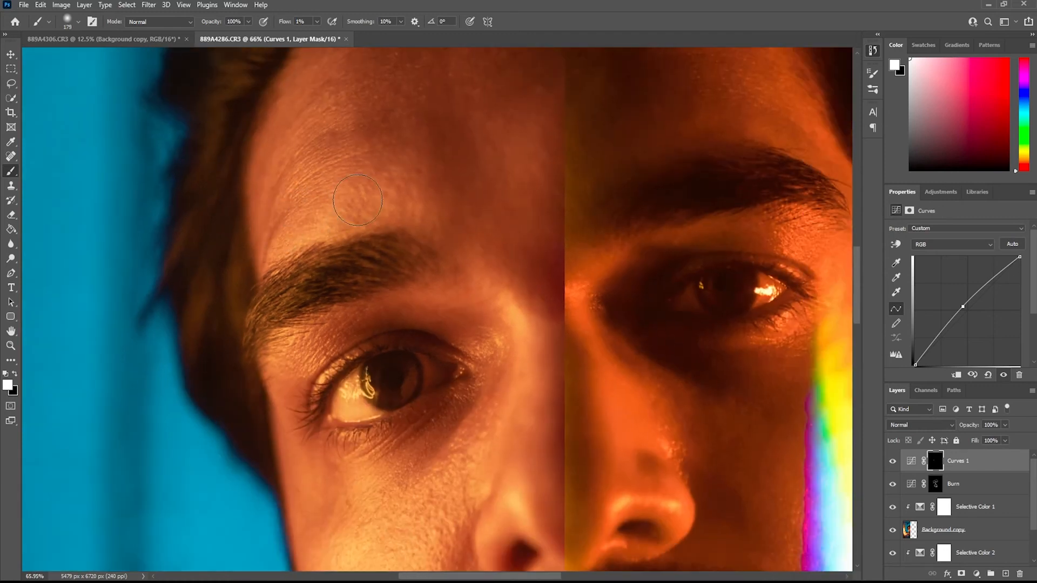
{"action": "mouse_move", "coordinate": [310, 187]}
{"action": "left_mouse_down"}
{"action": "mouse_move", "coordinate": [319, 275]}
{"action": "mouse_move", "coordinate": [308, 273]}
{"action": "mouse_move", "coordinate": [333, 259]}
{"action": "left_mouse_up"}
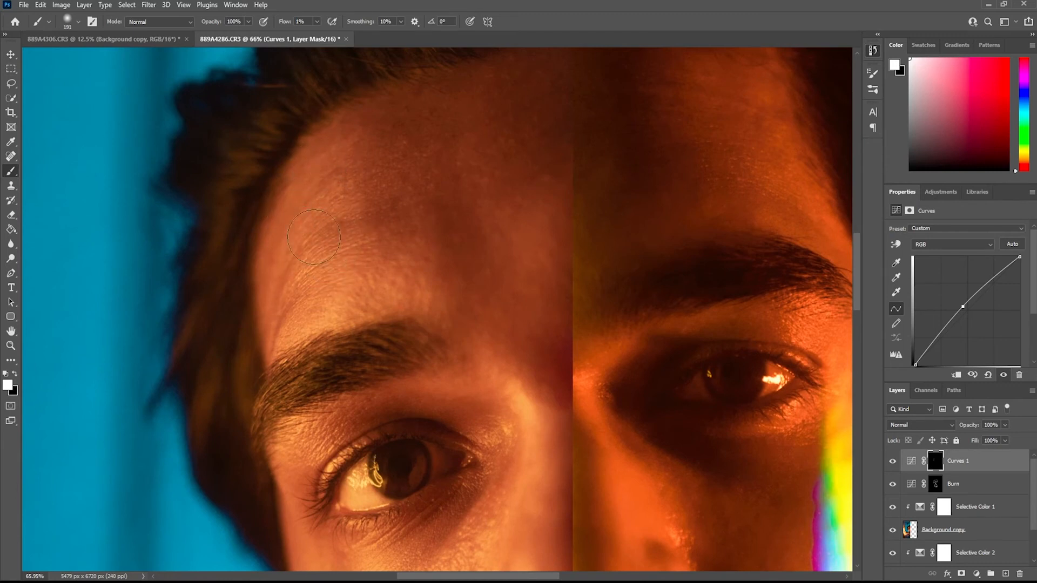
Refine the highlights along the blue half's outer forehead and temple with a 60 px brush
{"action": "scroll", "coordinate": [301, 255], "scroll_direction": "up", "scroll_amount": 4}
{"action": "left_click_drag", "start_coordinate": [324, 310], "coordinate": [292, 289]}
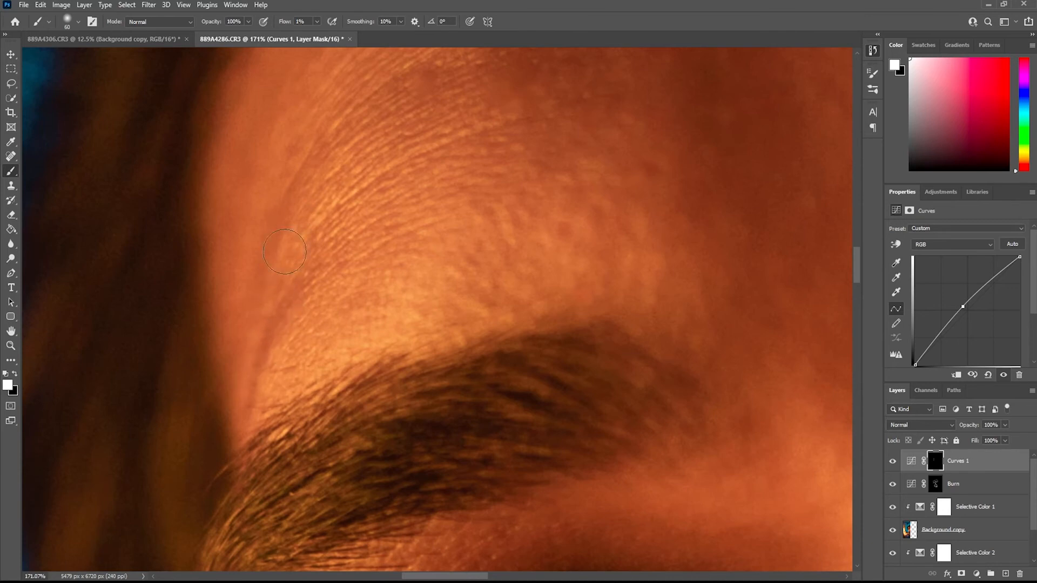
{"action": "scroll", "coordinate": [278, 307], "scroll_direction": "down", "scroll_amount": 3}
{"action": "left_click_drag", "start_coordinate": [300, 291], "coordinate": [280, 314]}
Brighten the skin highlights around the inner corner and underside of the blue half's eye
{"action": "left_click_drag", "start_coordinate": [302, 388], "coordinate": [351, 97]}
{"action": "left_click_drag", "start_coordinate": [453, 281], "coordinate": [452, 279]}
{"action": "mouse_move", "coordinate": [402, 314]}
{"action": "left_mouse_down"}
{"action": "mouse_move", "coordinate": [447, 300]}
{"action": "mouse_move", "coordinate": [417, 352]}
{"action": "mouse_move", "coordinate": [439, 341]}
{"action": "mouse_move", "coordinate": [463, 346]}
{"action": "left_mouse_up"}
{"action": "mouse_move", "coordinate": [414, 318]}
{"action": "left_mouse_down"}
{"action": "mouse_move", "coordinate": [405, 351]}
{"action": "mouse_move", "coordinate": [445, 362]}
{"action": "mouse_move", "coordinate": [480, 351]}
{"action": "mouse_move", "coordinate": [463, 332]}
{"action": "left_mouse_up"}
Brighten the nose bridge and nostril of the blue half with a brush of about 129 px
{"action": "scroll", "coordinate": [539, 250], "scroll_direction": "down", "scroll_amount": 3}
{"action": "left_click_drag", "start_coordinate": [556, 243], "coordinate": [552, 224]}
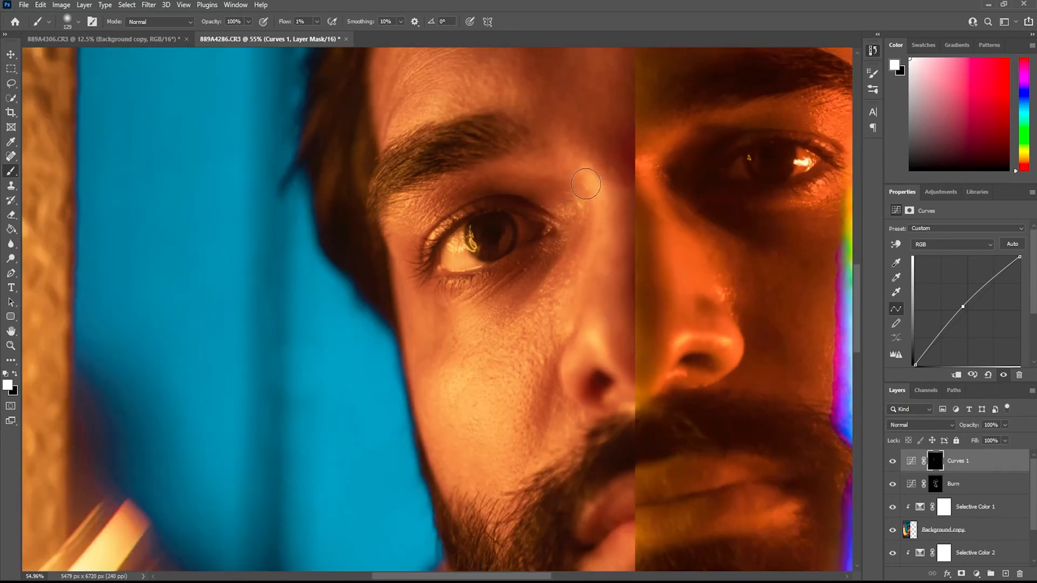
{"action": "left_click_drag", "start_coordinate": [574, 256], "coordinate": [586, 255]}
{"action": "left_click_drag", "start_coordinate": [576, 325], "coordinate": [568, 324]}
{"action": "left_click_drag", "start_coordinate": [606, 367], "coordinate": [605, 358]}
Brighten the blue half's cheek down to the beard line with a brush from 125 to 158 px
{"action": "left_click_drag", "start_coordinate": [536, 379], "coordinate": [493, 333]}
{"action": "left_click_drag", "start_coordinate": [493, 371], "coordinate": [506, 373]}
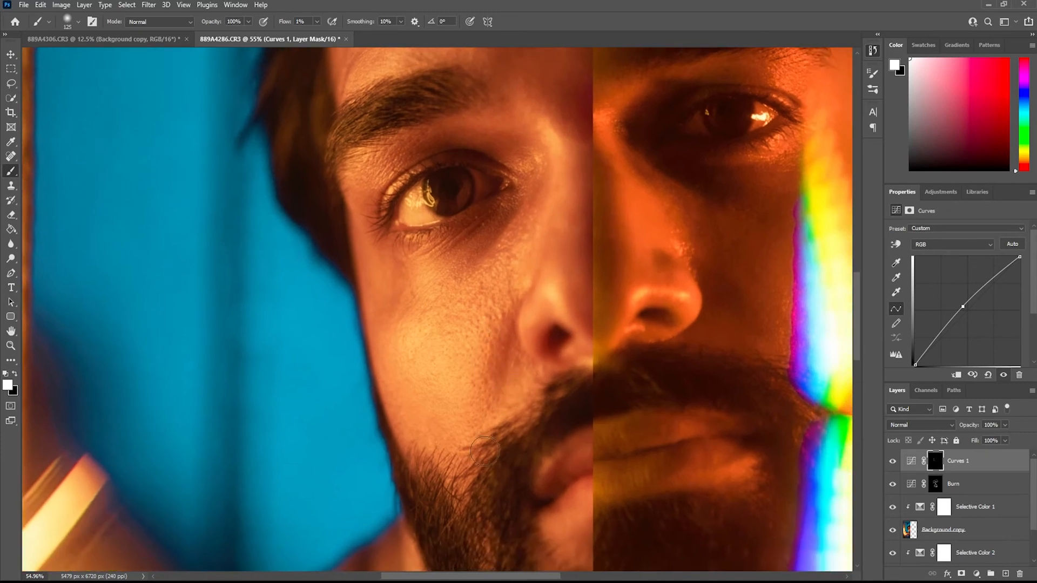
{"action": "left_click_drag", "start_coordinate": [467, 402], "coordinate": [476, 403]}
{"action": "left_click_drag", "start_coordinate": [417, 370], "coordinate": [404, 325]}
{"action": "mouse_move", "coordinate": [406, 283]}
{"action": "left_mouse_down"}
{"action": "mouse_move", "coordinate": [394, 284]}
{"action": "mouse_move", "coordinate": [400, 302]}
{"action": "left_mouse_up"}
{"action": "left_click_drag", "start_coordinate": [444, 403], "coordinate": [425, 344]}
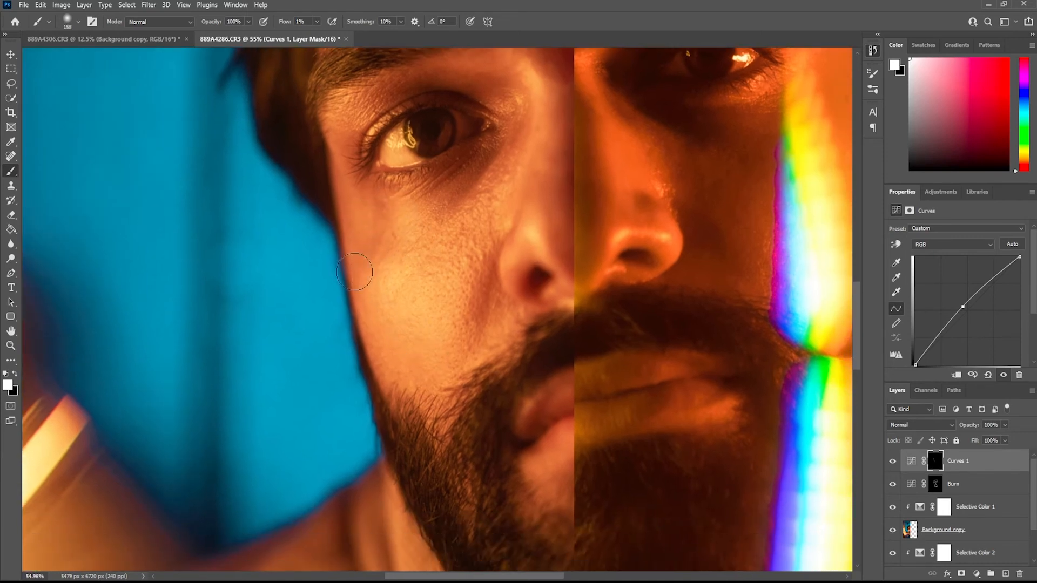
Brighten the curved neon light beside the blue half with a brush of about 609 px
{"action": "scroll", "coordinate": [439, 329], "scroll_direction": "down", "scroll_amount": 5}
{"action": "scroll", "coordinate": [457, 333], "scroll_direction": "down", "scroll_amount": 1}
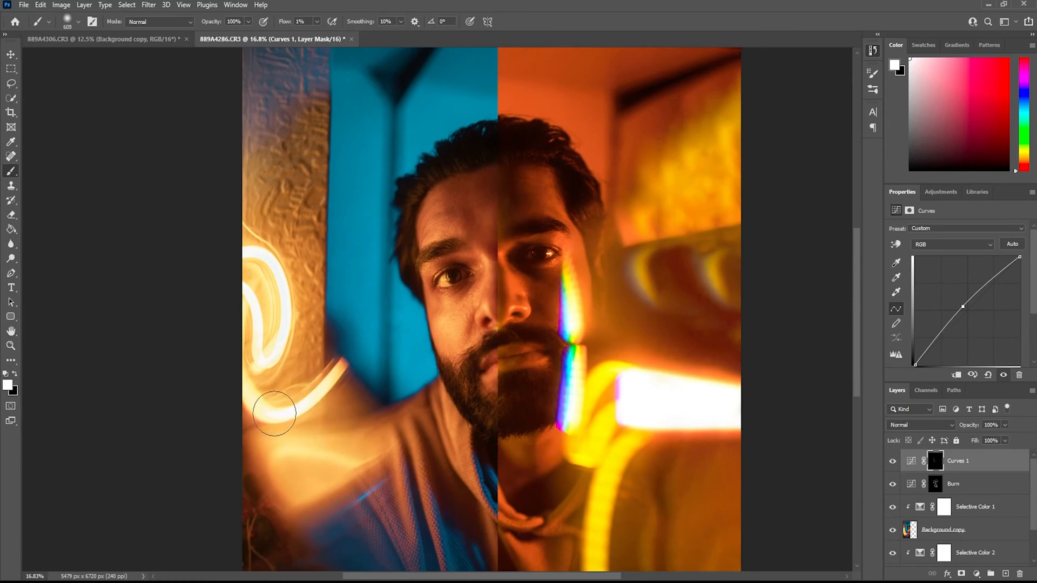
{"action": "mouse_move", "coordinate": [268, 403]}
{"action": "left_mouse_down"}
{"action": "mouse_move", "coordinate": [250, 389]}
{"action": "mouse_move", "coordinate": [274, 345]}
{"action": "mouse_move", "coordinate": [276, 294]}
{"action": "mouse_move", "coordinate": [265, 269]}
{"action": "mouse_move", "coordinate": [242, 260]}
{"action": "mouse_move", "coordinate": [275, 333]}
{"action": "mouse_move", "coordinate": [261, 358]}
{"action": "mouse_move", "coordinate": [250, 335]}
{"action": "mouse_move", "coordinate": [250, 327]}
{"action": "mouse_move", "coordinate": [270, 362]}
{"action": "mouse_move", "coordinate": [281, 294]}
{"action": "mouse_move", "coordinate": [254, 264]}
{"action": "mouse_move", "coordinate": [277, 328]}
{"action": "mouse_move", "coordinate": [261, 363]}
{"action": "mouse_move", "coordinate": [262, 404]}
{"action": "mouse_move", "coordinate": [313, 407]}
{"action": "mouse_move", "coordinate": [291, 491]}
{"action": "mouse_move", "coordinate": [377, 449]}
{"action": "mouse_move", "coordinate": [386, 429]}
{"action": "mouse_move", "coordinate": [325, 423]}
{"action": "mouse_move", "coordinate": [339, 404]}
{"action": "mouse_move", "coordinate": [289, 439]}
{"action": "mouse_move", "coordinate": [300, 496]}
{"action": "mouse_move", "coordinate": [320, 486]}
{"action": "mouse_move", "coordinate": [291, 494]}
{"action": "mouse_move", "coordinate": [341, 421]}
{"action": "mouse_move", "coordinate": [332, 394]}
{"action": "mouse_move", "coordinate": [284, 414]}
{"action": "mouse_move", "coordinate": [256, 402]}
{"action": "left_mouse_up"}
Compare the composite with and without the Curves 1 brightening
{"action": "left_click", "coordinate": [893, 460]}
{"action": "left_click", "coordinate": [894, 462]}
{"action": "left_click", "coordinate": [895, 462]}
{"action": "left_click", "coordinate": [897, 461]}
Brighten the raised texture of the wall above the neon light with a 111 px brush at 2% flow
{"action": "scroll", "coordinate": [310, 229], "scroll_direction": "up", "scroll_amount": 6}
{"action": "mouse_move", "coordinate": [331, 312]}
{"action": "left_mouse_down"}
{"action": "mouse_move", "coordinate": [280, 302]}
{"action": "mouse_move", "coordinate": [297, 286]}
{"action": "left_mouse_up"}
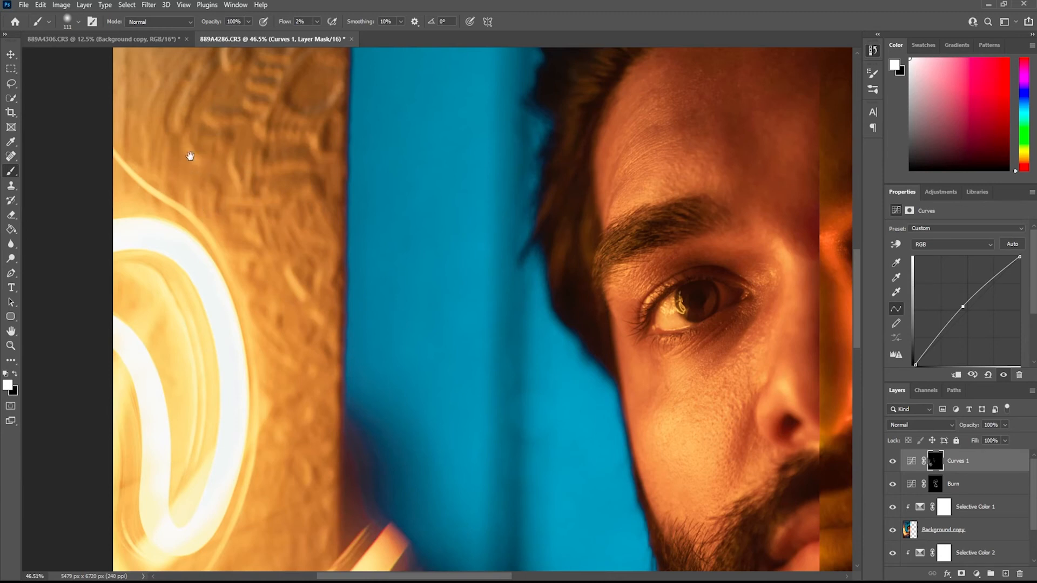
{"action": "left_click_drag", "start_coordinate": [192, 163], "coordinate": [283, 331]}
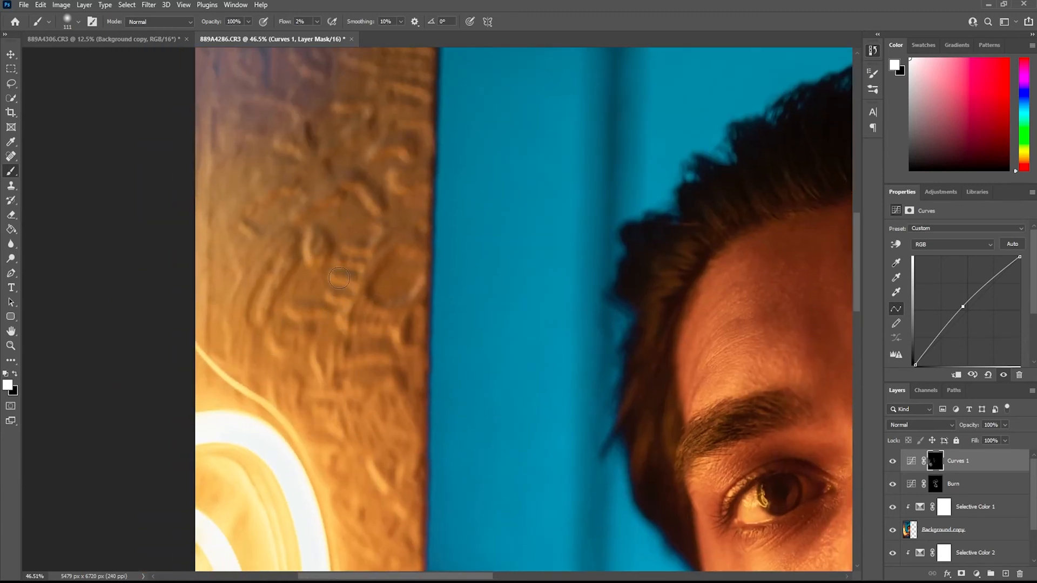
{"action": "key", "text": "ctrl+0"}
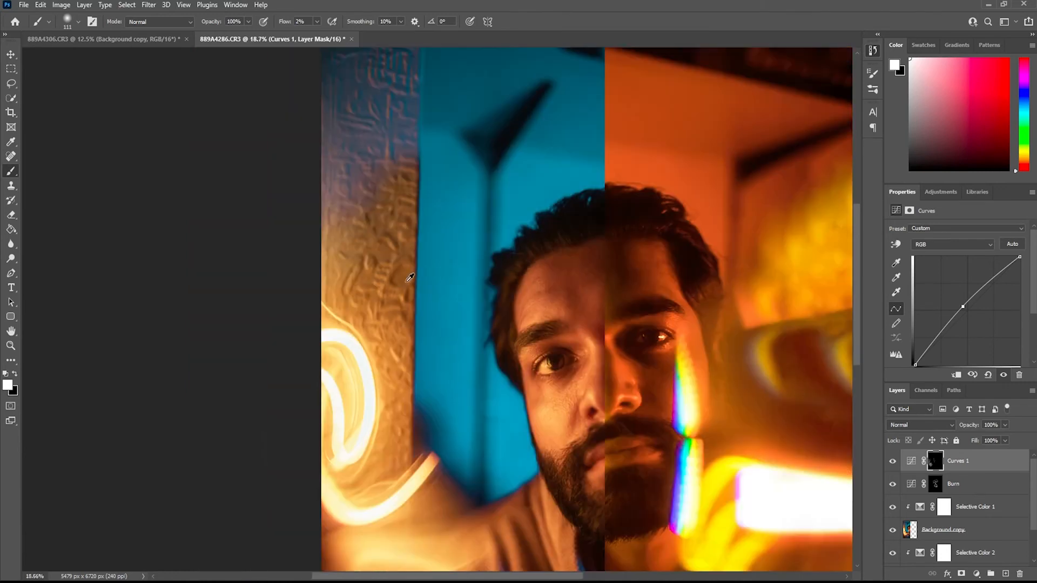
{"action": "scroll", "coordinate": [295, 212], "scroll_direction": "up", "scroll_amount": 2}
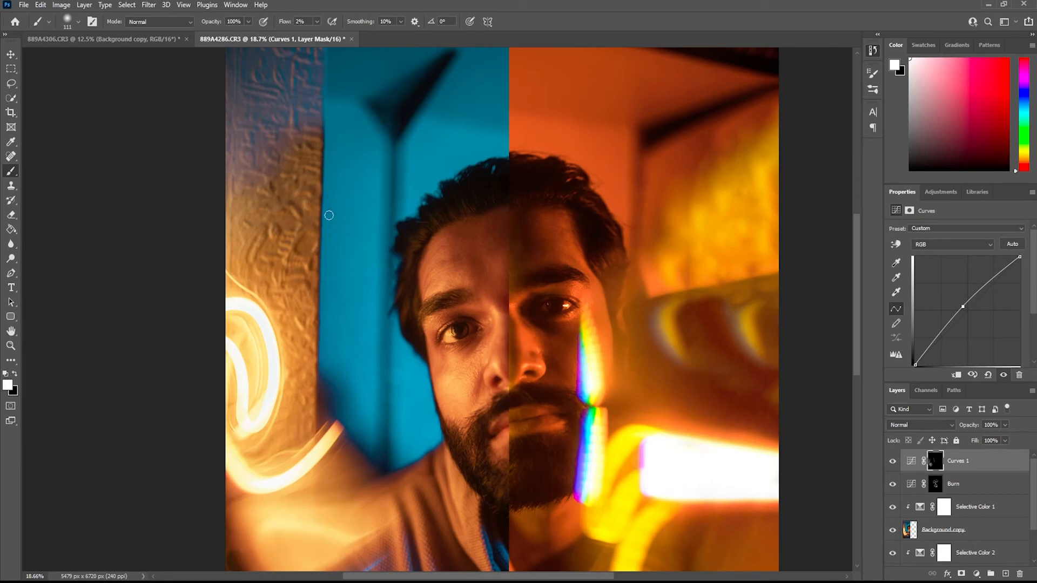
Toggle the Curves 1 layer to check the wall and neon highlights across the whole image
{"action": "left_click", "coordinate": [896, 466]}
{"action": "left_click", "coordinate": [895, 466]}
{"action": "scroll", "coordinate": [367, 373], "scroll_direction": "down", "scroll_amount": 3}
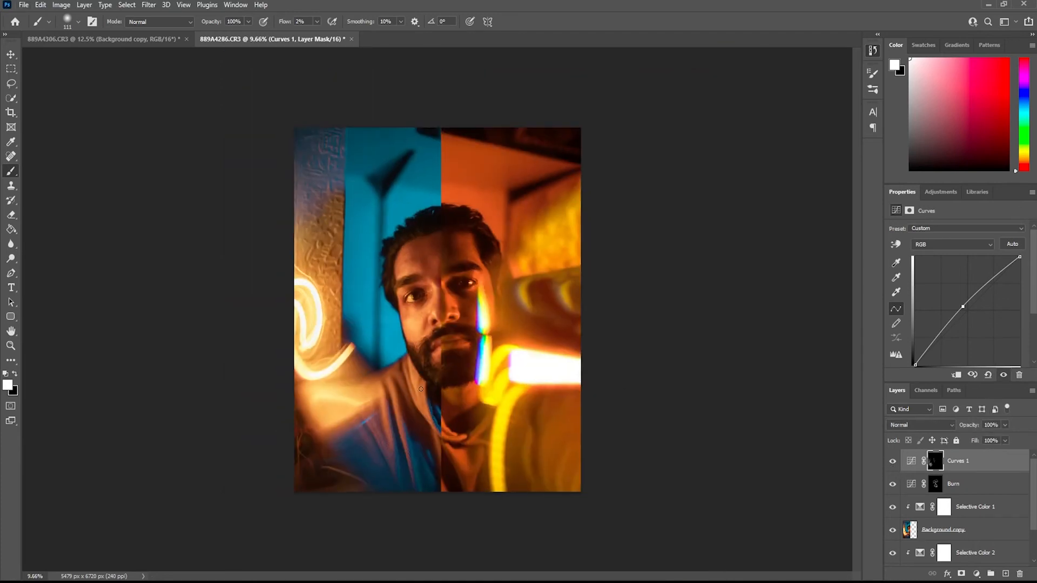
Brighten the orange half's hair highlights on the Curves 1 mask with a 172 px brush
{"action": "scroll", "coordinate": [452, 339], "scroll_direction": "up", "scroll_amount": 6}
{"action": "left_click_drag", "start_coordinate": [457, 306], "coordinate": [480, 438]}
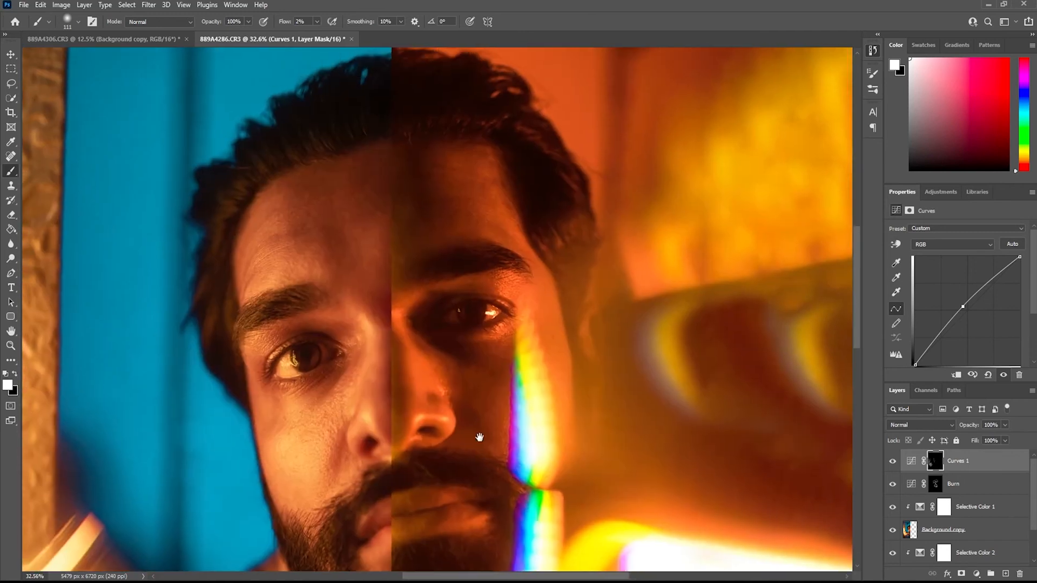
{"action": "left_click_drag", "start_coordinate": [455, 155], "coordinate": [465, 156]}
{"action": "left_click_drag", "start_coordinate": [463, 116], "coordinate": [462, 208]}
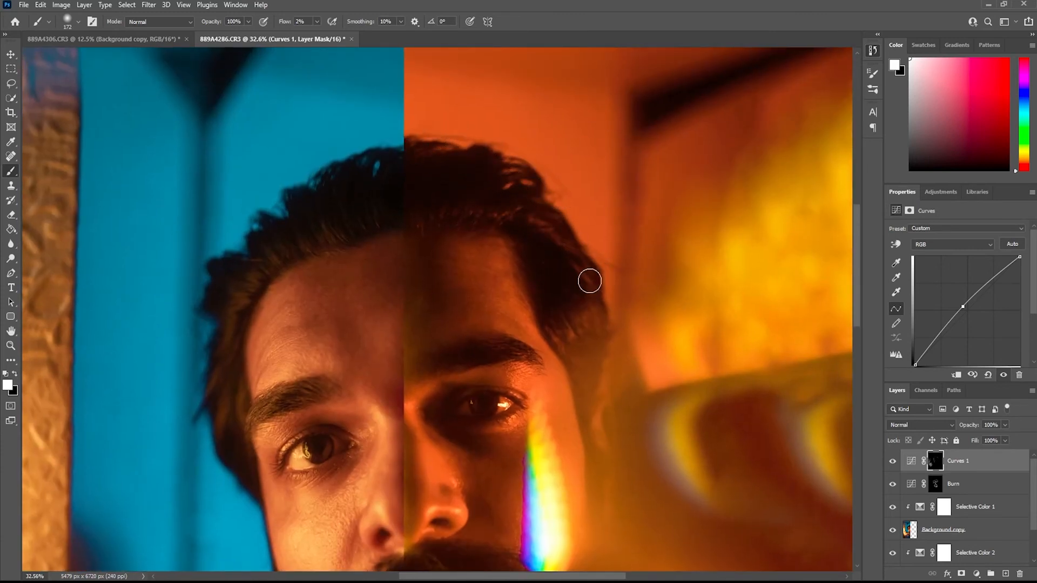
{"action": "left_click_drag", "start_coordinate": [570, 372], "coordinate": [497, 164]}
Brighten the orange half's nose, lips and beard with a brush between 178 and 240 px
{"action": "right_click", "coordinate": [354, 242], "text": "alt"}
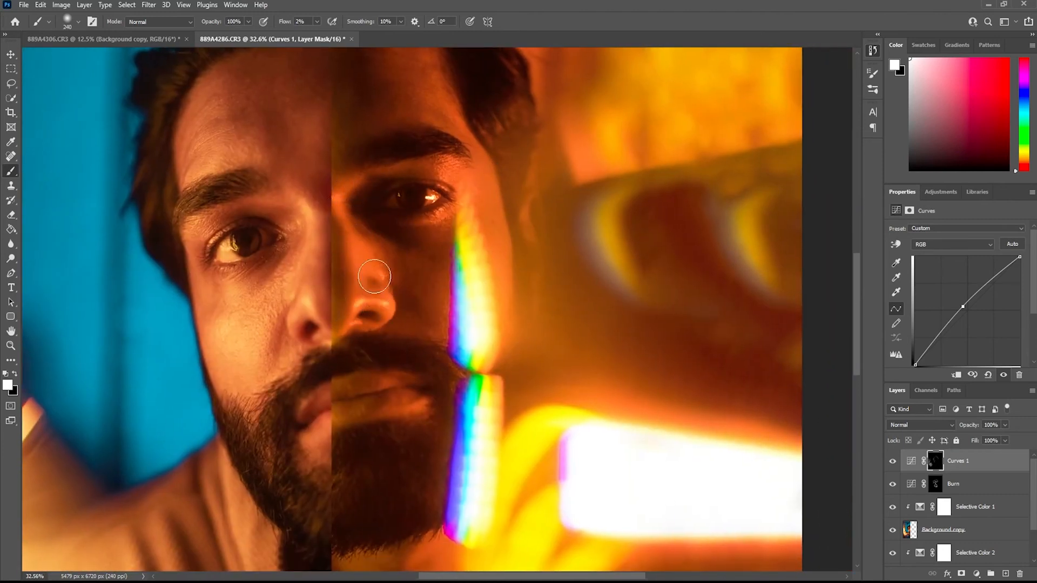
{"action": "right_click", "coordinate": [381, 299], "text": "alt"}
{"action": "left_click_drag", "start_coordinate": [356, 391], "coordinate": [364, 394]}
{"action": "mouse_move", "coordinate": [369, 412]}
{"action": "left_mouse_down"}
{"action": "mouse_move", "coordinate": [353, 405]}
{"action": "mouse_move", "coordinate": [370, 412]}
{"action": "mouse_move", "coordinate": [410, 399]}
{"action": "mouse_move", "coordinate": [398, 414]}
{"action": "mouse_move", "coordinate": [415, 403]}
{"action": "left_mouse_up"}
{"action": "left_click_drag", "start_coordinate": [454, 302], "coordinate": [371, 412]}
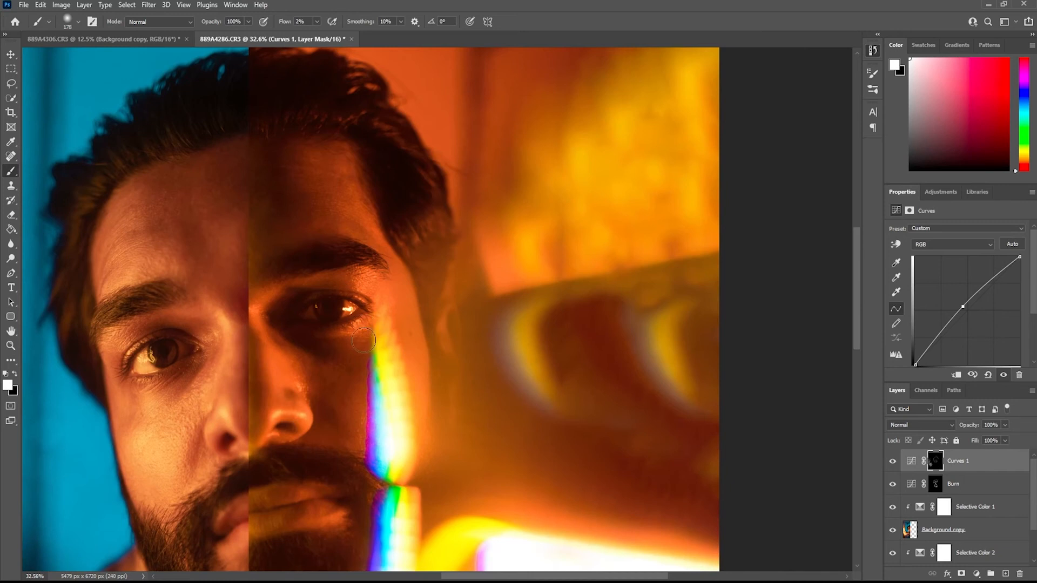
Brighten the skin around the orange half's eye and its eye highlights, reducing the brush to 59 px
{"action": "left_click_drag", "start_coordinate": [335, 306], "coordinate": [385, 303]}
{"action": "mouse_move", "coordinate": [388, 300]}
{"action": "left_mouse_down"}
{"action": "mouse_move", "coordinate": [369, 310]}
{"action": "mouse_move", "coordinate": [396, 310]}
{"action": "left_mouse_up"}
{"action": "scroll", "coordinate": [380, 320], "scroll_direction": "up", "scroll_amount": 5}
{"action": "mouse_move", "coordinate": [229, 323]}
{"action": "left_mouse_down"}
{"action": "mouse_move", "coordinate": [190, 337]}
{"action": "mouse_move", "coordinate": [234, 353]}
{"action": "mouse_move", "coordinate": [260, 295]}
{"action": "mouse_move", "coordinate": [261, 318]}
{"action": "mouse_move", "coordinate": [296, 352]}
{"action": "mouse_move", "coordinate": [326, 357]}
{"action": "mouse_move", "coordinate": [324, 334]}
{"action": "mouse_move", "coordinate": [318, 345]}
{"action": "mouse_move", "coordinate": [335, 304]}
{"action": "mouse_move", "coordinate": [350, 317]}
{"action": "mouse_move", "coordinate": [331, 347]}
{"action": "mouse_move", "coordinate": [340, 290]}
{"action": "mouse_move", "coordinate": [336, 339]}
{"action": "mouse_move", "coordinate": [298, 344]}
{"action": "mouse_move", "coordinate": [257, 321]}
{"action": "mouse_move", "coordinate": [258, 291]}
{"action": "mouse_move", "coordinate": [226, 296]}
{"action": "mouse_move", "coordinate": [363, 386]}
{"action": "mouse_move", "coordinate": [349, 352]}
{"action": "mouse_move", "coordinate": [309, 348]}
{"action": "mouse_move", "coordinate": [329, 339]}
{"action": "mouse_move", "coordinate": [314, 335]}
{"action": "mouse_move", "coordinate": [322, 264]}
{"action": "left_mouse_up"}
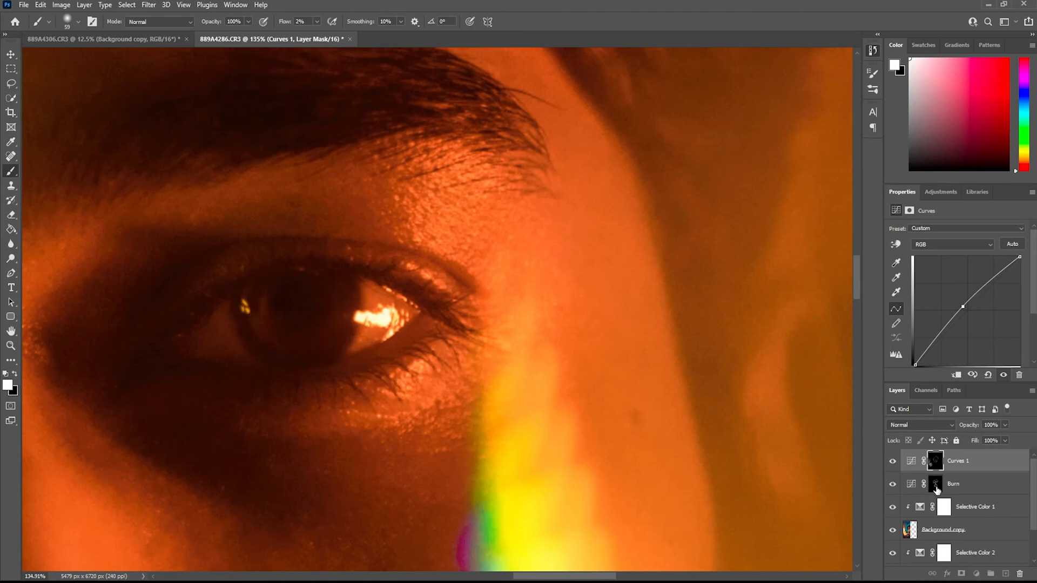
Darken the blue half's eye around the iris, upper lid and lash line on the Burn mask, reducing the brush to 52 px
{"action": "left_click", "coordinate": [934, 484]}
{"action": "mouse_move", "coordinate": [288, 289]}
{"action": "left_mouse_down"}
{"action": "mouse_move", "coordinate": [352, 296]}
{"action": "mouse_move", "coordinate": [338, 354]}
{"action": "mouse_move", "coordinate": [256, 346]}
{"action": "mouse_move", "coordinate": [323, 359]}
{"action": "mouse_move", "coordinate": [243, 315]}
{"action": "left_mouse_up"}
{"action": "mouse_move", "coordinate": [108, 361]}
{"action": "left_mouse_down"}
{"action": "mouse_move", "coordinate": [537, 283]}
{"action": "mouse_move", "coordinate": [737, 302]}
{"action": "mouse_move", "coordinate": [836, 244]}
{"action": "left_mouse_up"}
{"action": "mouse_move", "coordinate": [396, 337]}
{"action": "left_mouse_down"}
{"action": "mouse_move", "coordinate": [405, 333]}
{"action": "mouse_move", "coordinate": [420, 375]}
{"action": "mouse_move", "coordinate": [417, 407]}
{"action": "left_mouse_up"}
{"action": "mouse_move", "coordinate": [373, 352]}
{"action": "left_mouse_down"}
{"action": "mouse_move", "coordinate": [364, 381]}
{"action": "mouse_move", "coordinate": [350, 353]}
{"action": "mouse_move", "coordinate": [335, 368]}
{"action": "mouse_move", "coordinate": [356, 369]}
{"action": "mouse_move", "coordinate": [354, 353]}
{"action": "mouse_move", "coordinate": [341, 357]}
{"action": "mouse_move", "coordinate": [363, 384]}
{"action": "mouse_move", "coordinate": [355, 399]}
{"action": "mouse_move", "coordinate": [368, 397]}
{"action": "mouse_move", "coordinate": [350, 408]}
{"action": "mouse_move", "coordinate": [396, 347]}
{"action": "mouse_move", "coordinate": [351, 433]}
{"action": "mouse_move", "coordinate": [347, 354]}
{"action": "mouse_move", "coordinate": [339, 360]}
{"action": "mouse_move", "coordinate": [362, 335]}
{"action": "mouse_move", "coordinate": [372, 353]}
{"action": "mouse_move", "coordinate": [363, 328]}
{"action": "mouse_move", "coordinate": [326, 325]}
{"action": "left_mouse_up"}
{"action": "right_click", "coordinate": [352, 369], "text": "alt"}
{"action": "right_click", "coordinate": [354, 322], "text": "alt"}
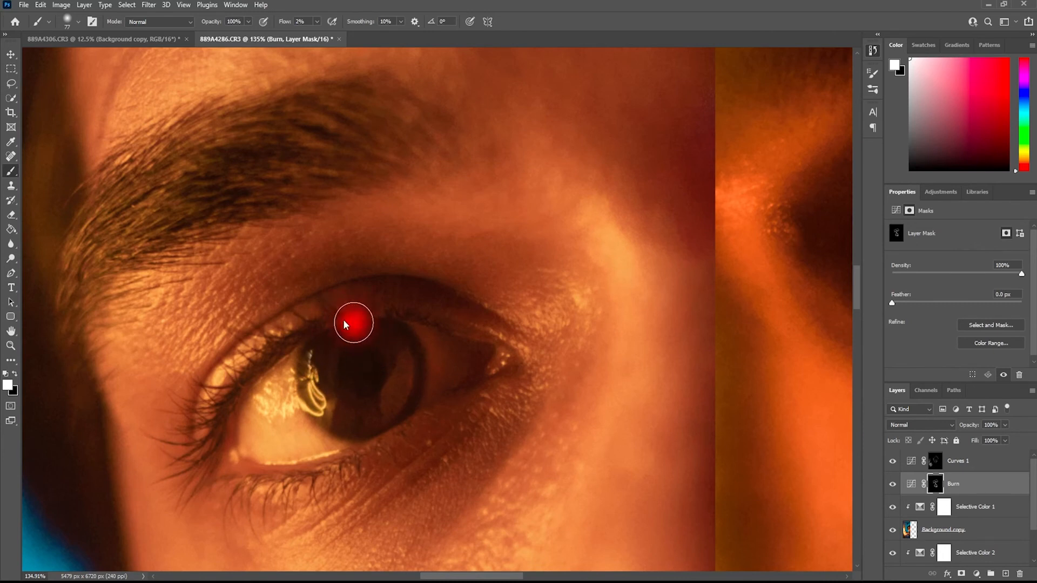
{"action": "left_click_drag", "start_coordinate": [229, 391], "coordinate": [198, 470]}
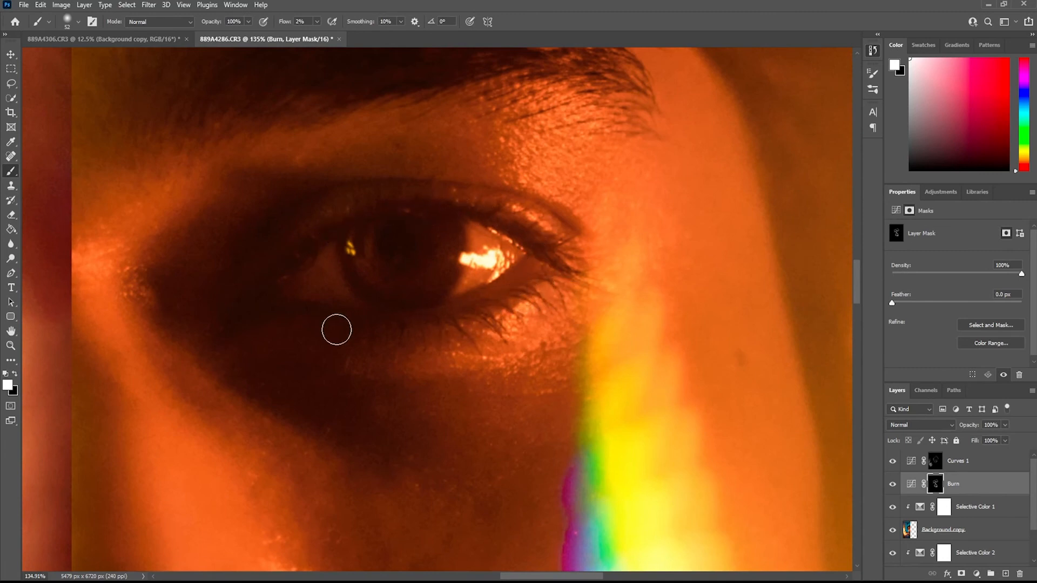
Brighten the skin below the orange half's eye on the Curves 1 mask with a 176 px brush
{"action": "key", "text": "bracketright"}
{"action": "key", "text": "bracketright"}
{"action": "key", "text": "bracketright"}
{"action": "left_click", "coordinate": [944, 465]}
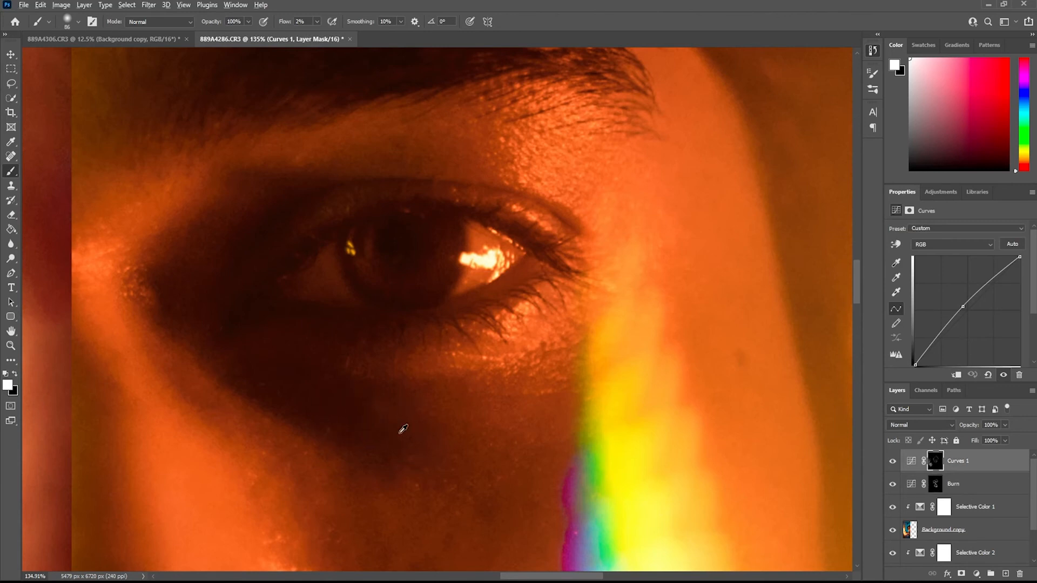
{"action": "left_click_drag", "start_coordinate": [348, 416], "coordinate": [378, 417]}
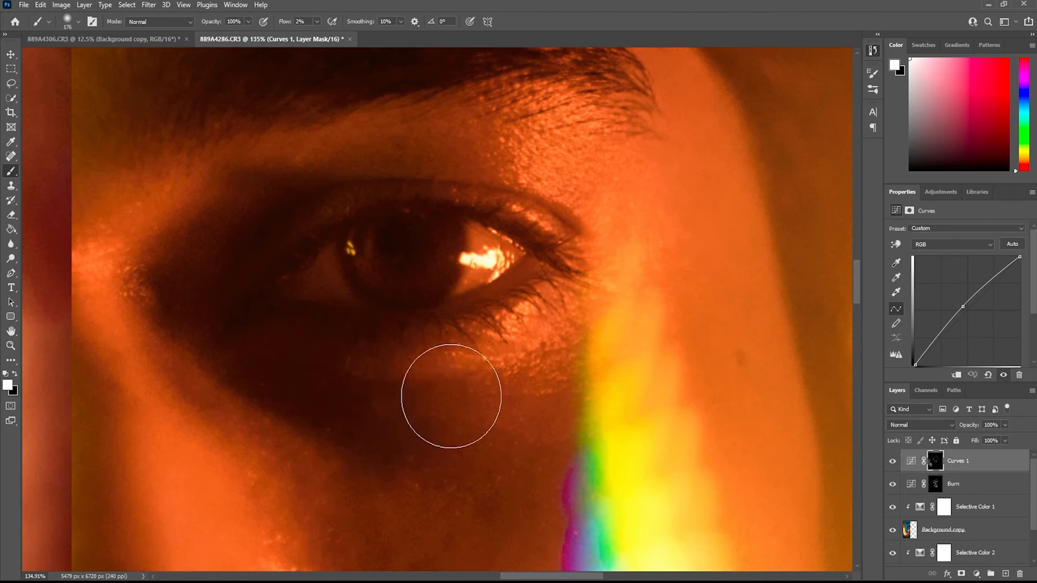
{"action": "left_click_drag", "start_coordinate": [530, 417], "coordinate": [527, 243]}
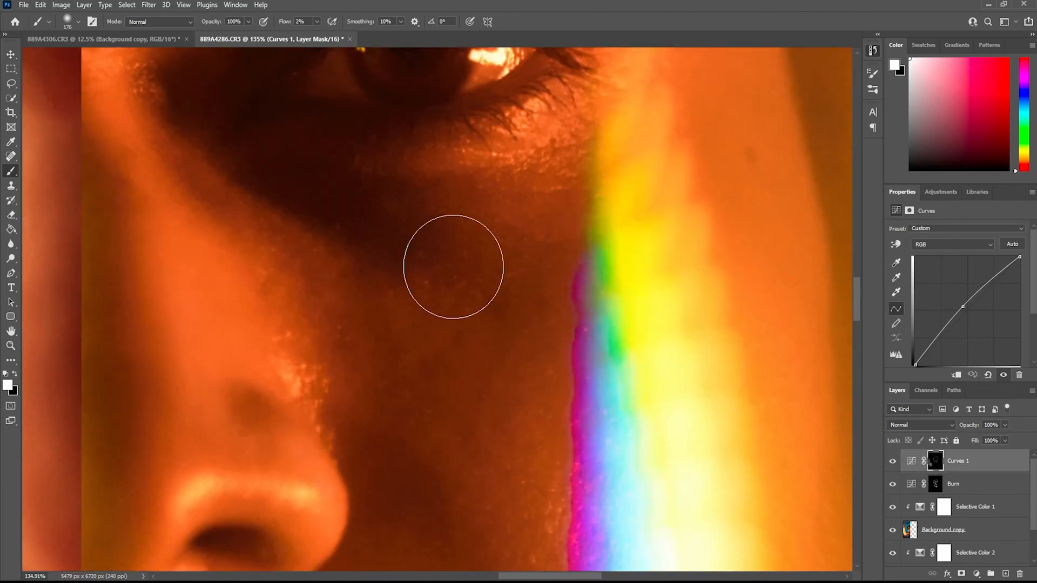
{"action": "scroll", "coordinate": [463, 364], "scroll_direction": "down", "scroll_amount": 5}
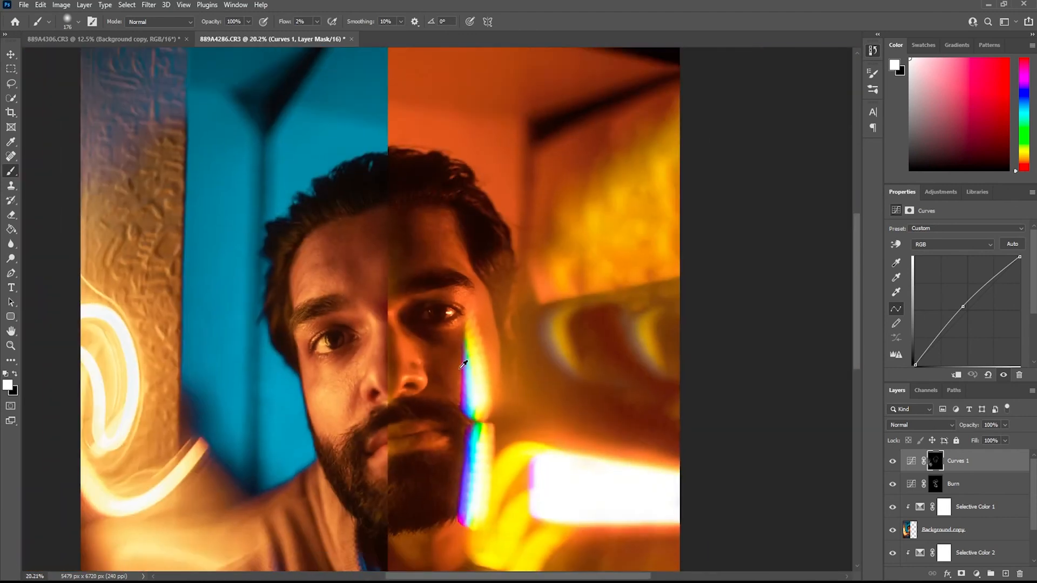
Brighten the orange half's cheek beside the rainbow flare on the Curves 1 mask, enlarging the brush to 345 px
{"action": "left_click_drag", "start_coordinate": [459, 363], "coordinate": [462, 362]}
{"action": "key", "text": "x"}
{"action": "key", "text": "x"}
{"action": "left_click_drag", "start_coordinate": [452, 365], "coordinate": [459, 365]}
{"action": "scroll", "coordinate": [373, 447], "scroll_direction": "up", "scroll_amount": 6}
{"action": "scroll", "coordinate": [482, 447], "scroll_direction": "down", "scroll_amount": 6}
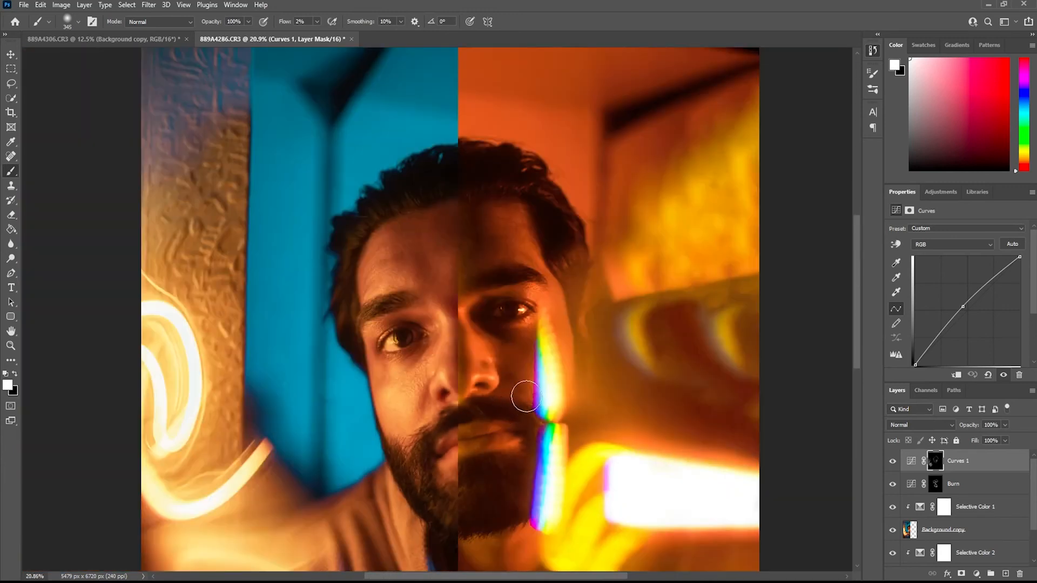
Group the Curves 1 and Burn layers and name the group D&B
{"action": "scroll", "coordinate": [525, 397], "scroll_direction": "down", "scroll_amount": 3}
{"action": "scroll", "coordinate": [499, 442], "scroll_direction": "down", "scroll_amount": 2}
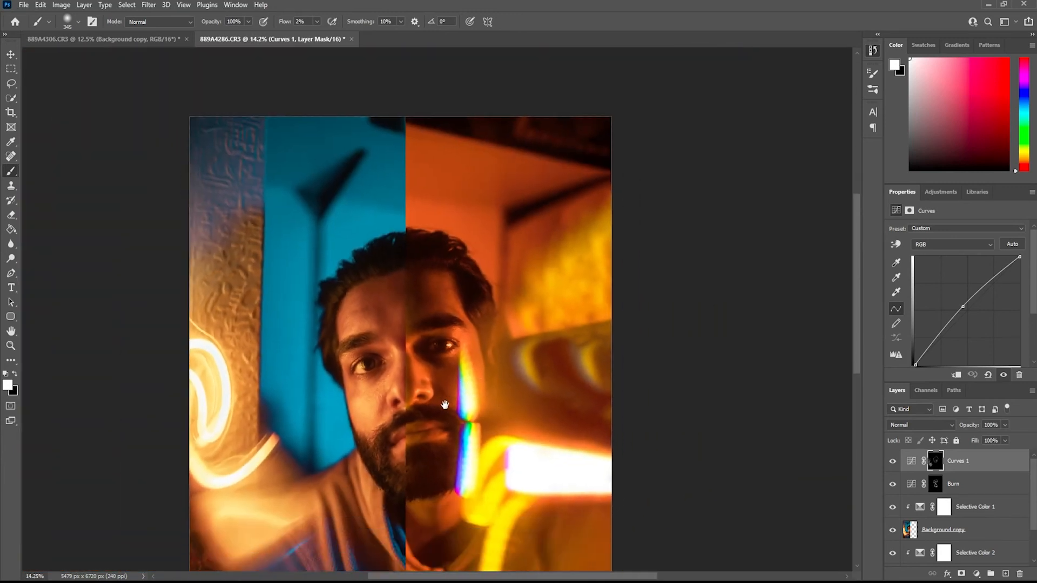
{"action": "left_click", "coordinate": [975, 479], "text": "shift"}
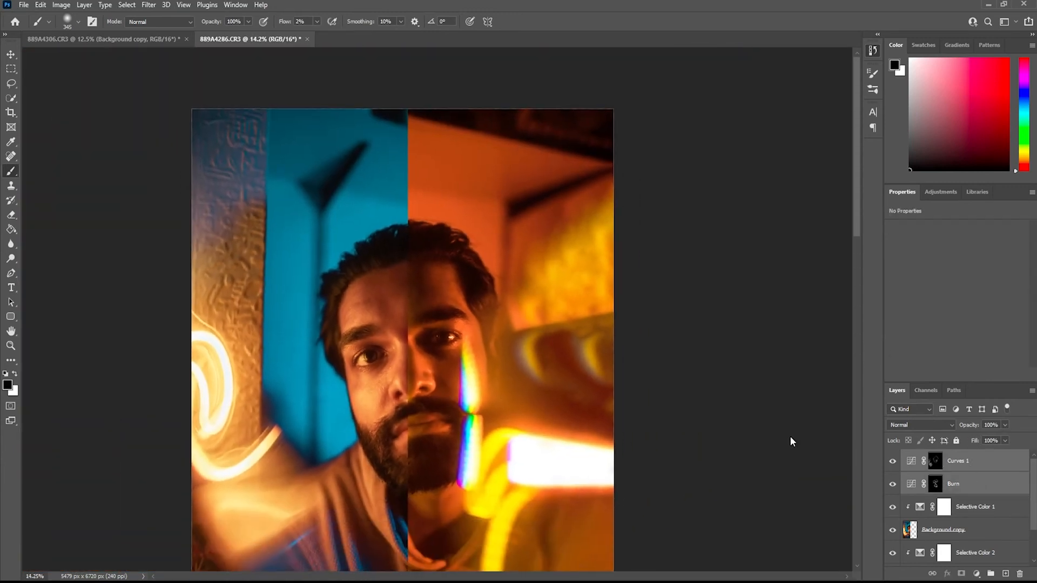
{"action": "key", "text": "ctrl+g"}
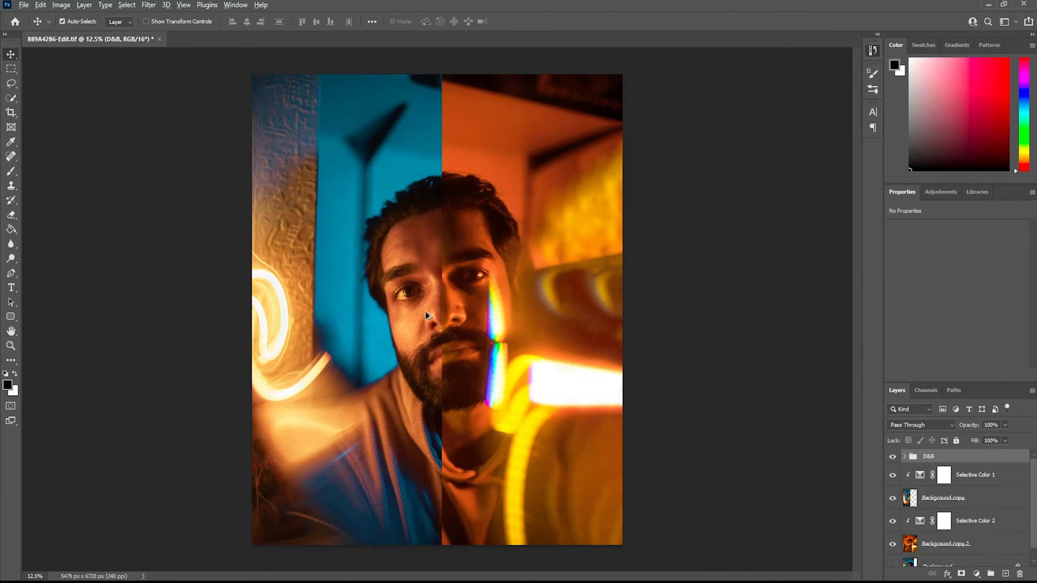
Toggle the D&B group's visibility to compare the face close up with and without dodging and burning
{"action": "scroll", "coordinate": [410, 307], "scroll_direction": "up", "scroll_amount": 4}
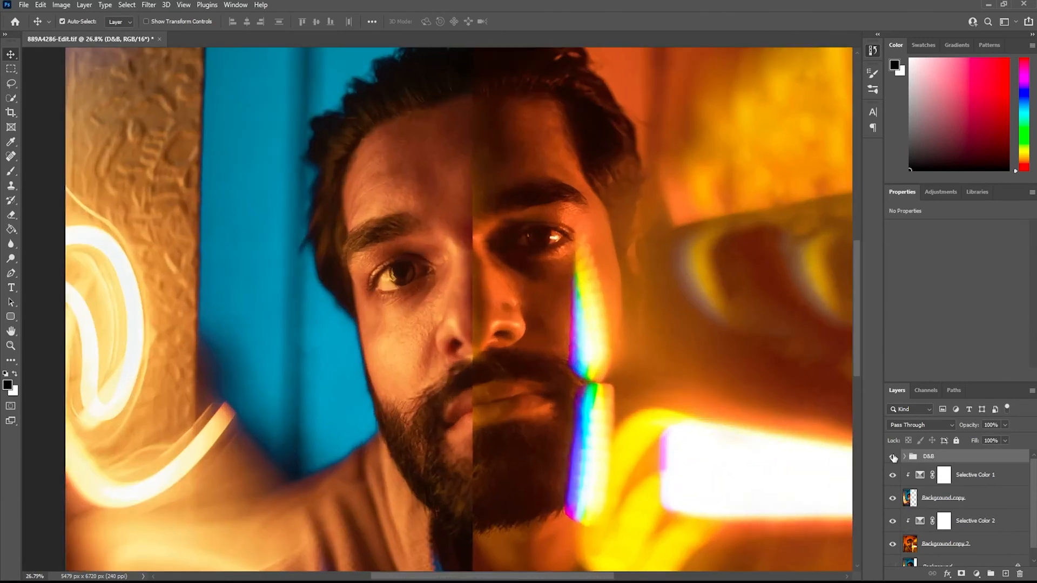
{"action": "left_click", "coordinate": [893, 457]}
{"action": "left_click", "coordinate": [893, 457]}
{"action": "left_click", "coordinate": [892, 457]}
{"action": "left_click", "coordinate": [892, 458]}
{"action": "left_click", "coordinate": [892, 458]}
{"action": "left_click", "coordinate": [893, 457]}
{"action": "left_click", "coordinate": [893, 458]}
{"action": "left_click", "coordinate": [893, 458]}
{"action": "left_click", "coordinate": [893, 457]}
{"action": "left_click", "coordinate": [893, 458]}
{"action": "left_click", "coordinate": [893, 457]}
{"action": "left_click", "coordinate": [893, 458]}
Toggle the D&B group again to compare its effect across the whole image
{"action": "key", "text": "ctrl+minus"}
{"action": "key", "text": "ctrl+minus"}
{"action": "key", "text": "ctrl+minus"}
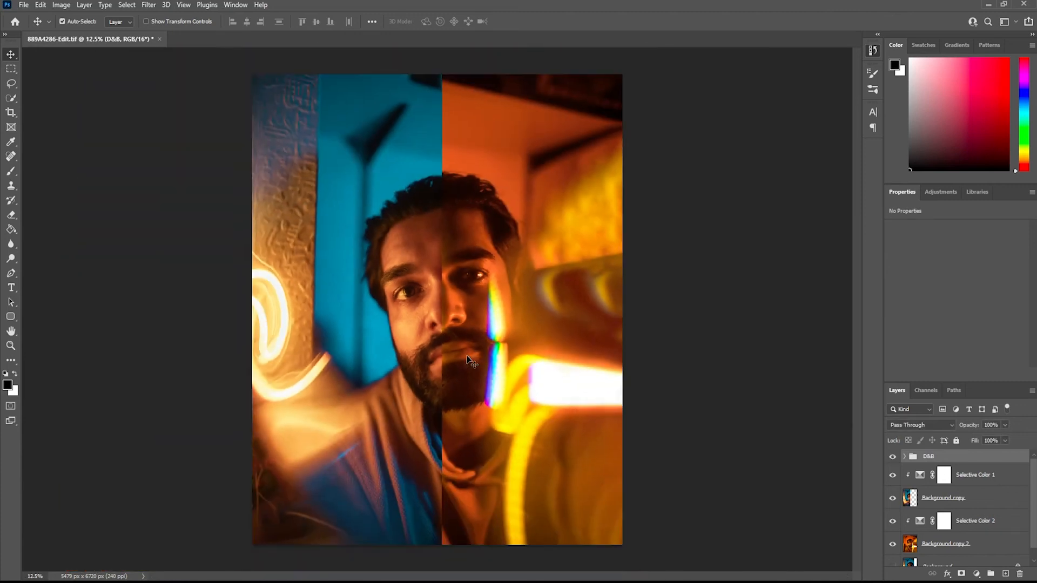
{"action": "left_click", "coordinate": [893, 458]}
{"action": "left_click", "coordinate": [893, 458]}
{"action": "left_click", "coordinate": [893, 457]}
{"action": "left_click", "coordinate": [892, 458]}
{"action": "left_click", "coordinate": [893, 457]}
{"action": "left_click", "coordinate": [893, 457]}
Expand the D&B group and rename the Curves 1 layer as Dodge
{"action": "scroll", "coordinate": [411, 324], "scroll_direction": "up", "scroll_amount": 10}
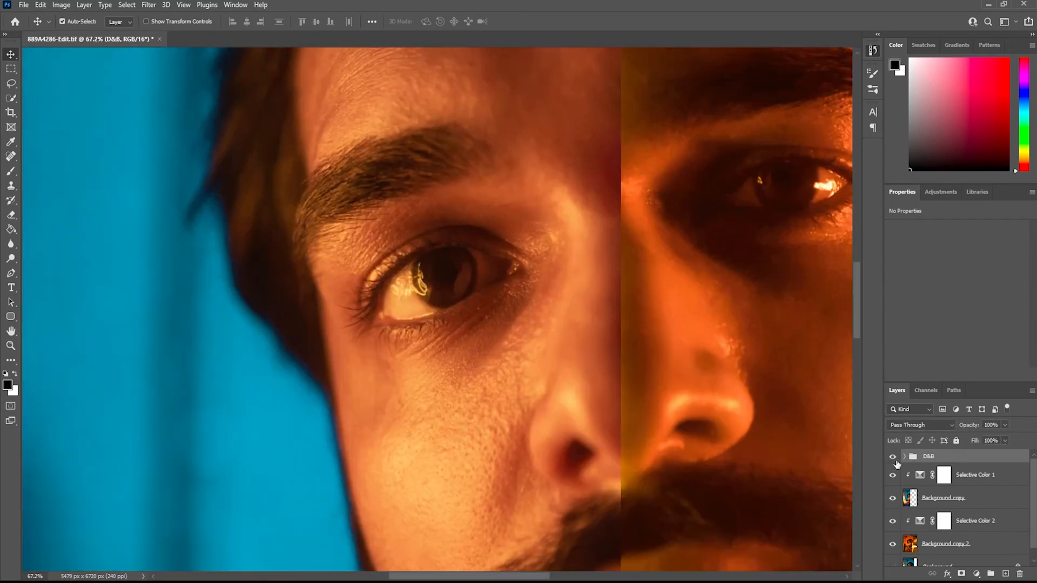
{"action": "left_click", "coordinate": [904, 456]}
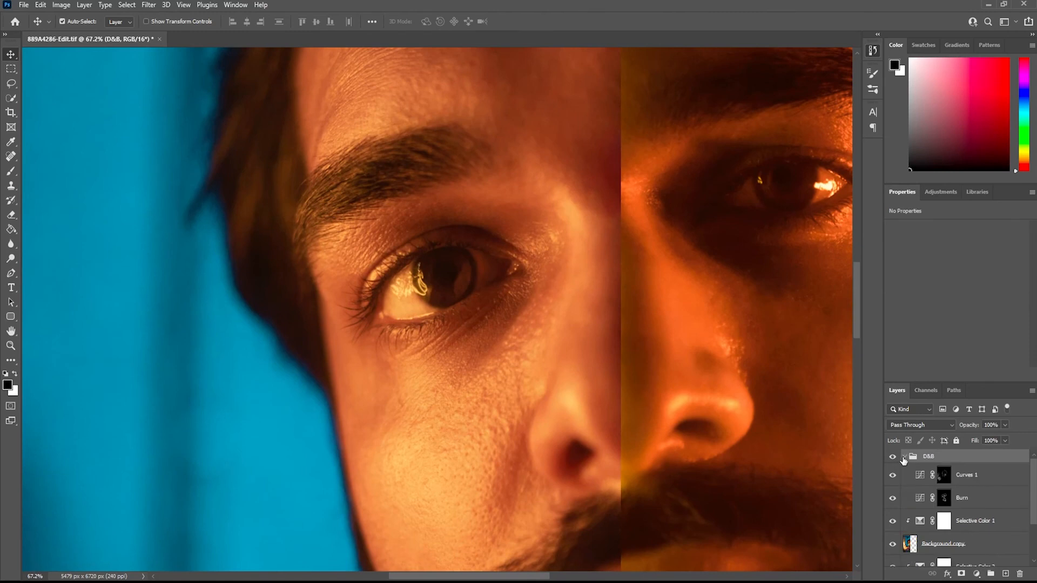
{"action": "left_click", "coordinate": [943, 476]}
{"action": "double_click", "coordinate": [959, 482]}
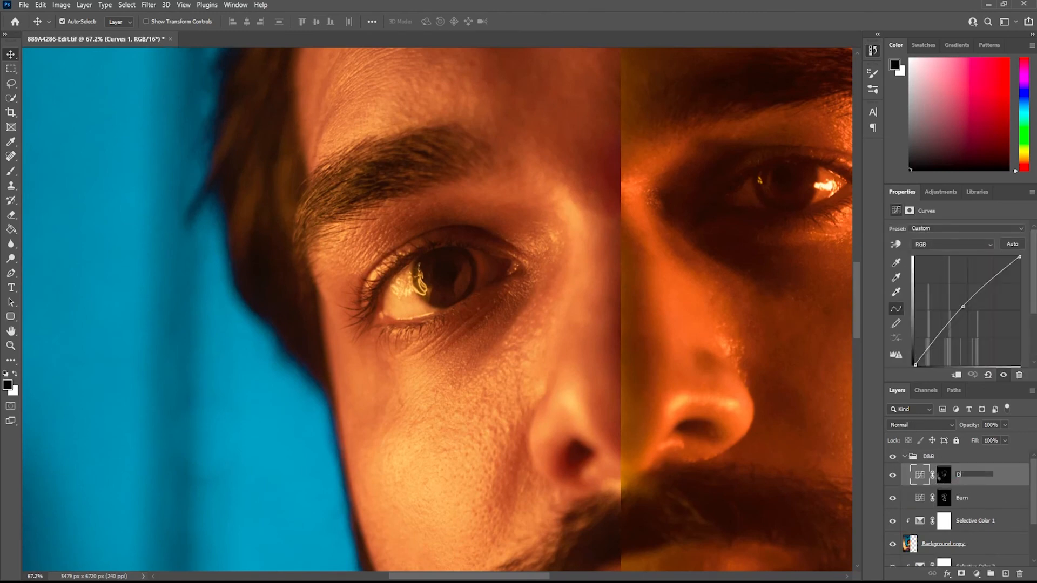
{"action": "key", "text": "Return"}
Brighten the blue half's iris on the Dodge mask with white and a 45 px brush
{"action": "key", "text": "x"}
{"action": "left_click", "coordinate": [943, 477]}
{"action": "key", "text": "b"}
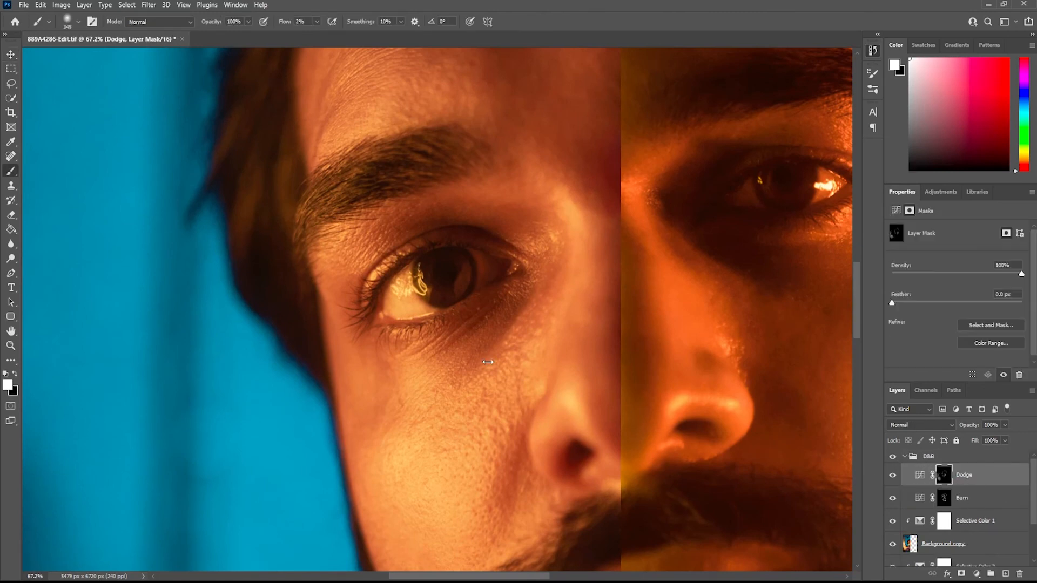
{"action": "left_click_drag", "start_coordinate": [398, 273], "coordinate": [338, 269]}
{"action": "scroll", "coordinate": [466, 269], "scroll_direction": "up", "scroll_amount": 3}
{"action": "left_click_drag", "start_coordinate": [450, 272], "coordinate": [456, 261]}
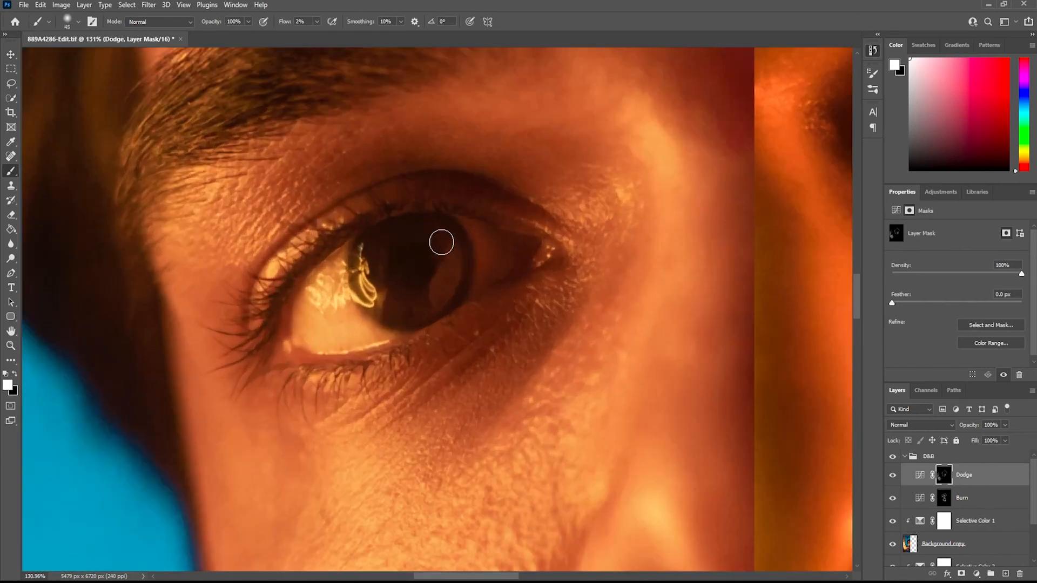
{"action": "left_click_drag", "start_coordinate": [441, 275], "coordinate": [447, 262]}
Brighten the orange half's iris details on the Dodge mask, reducing the brush to 12 px and setting its flow to 10%
{"action": "left_click_drag", "start_coordinate": [653, 307], "coordinate": [180, 344]}
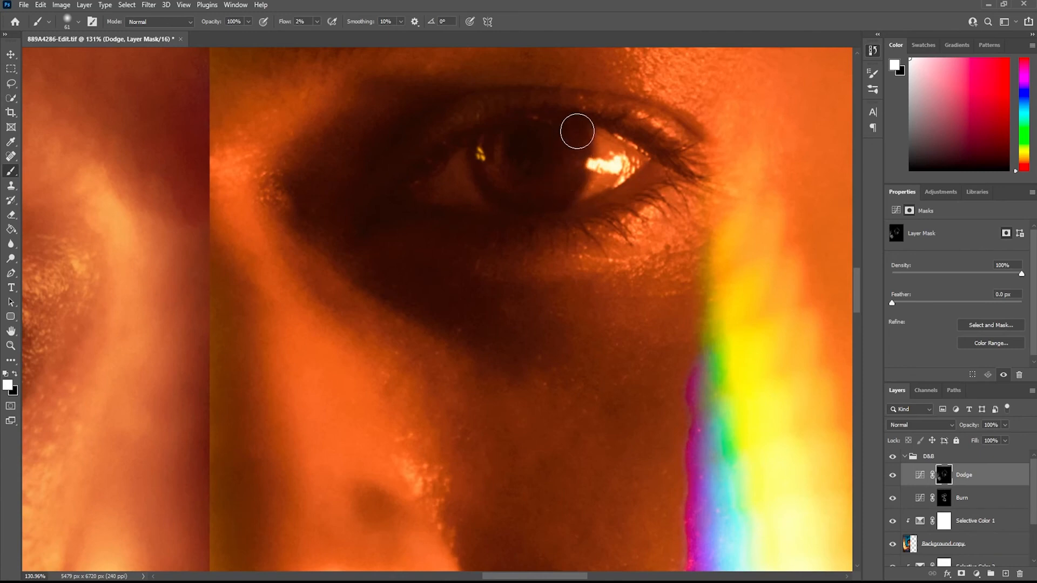
{"action": "scroll", "coordinate": [538, 241], "scroll_direction": "down", "scroll_amount": 7}
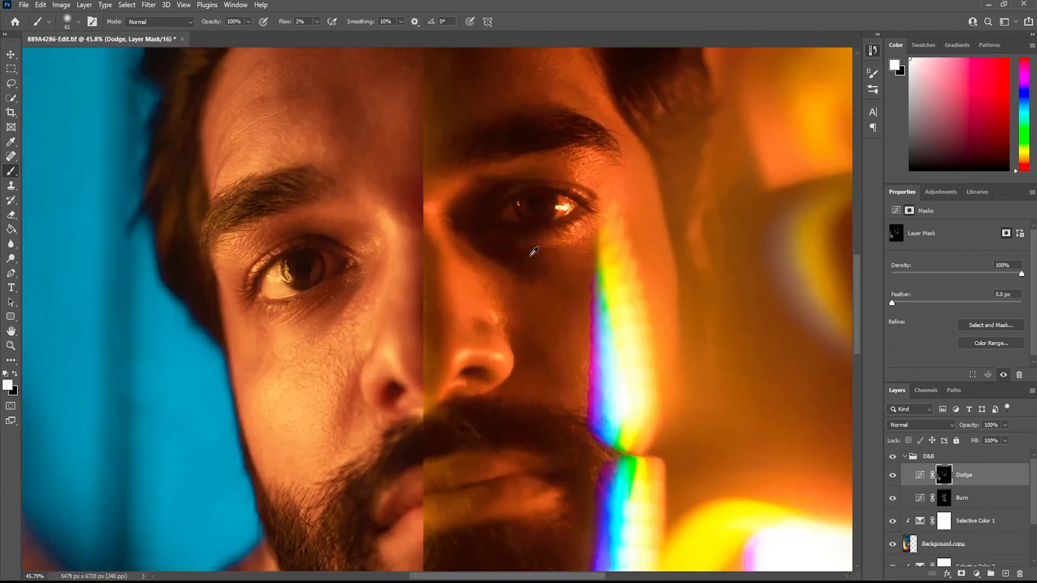
{"action": "scroll", "coordinate": [486, 273], "scroll_direction": "down", "scroll_amount": 3}
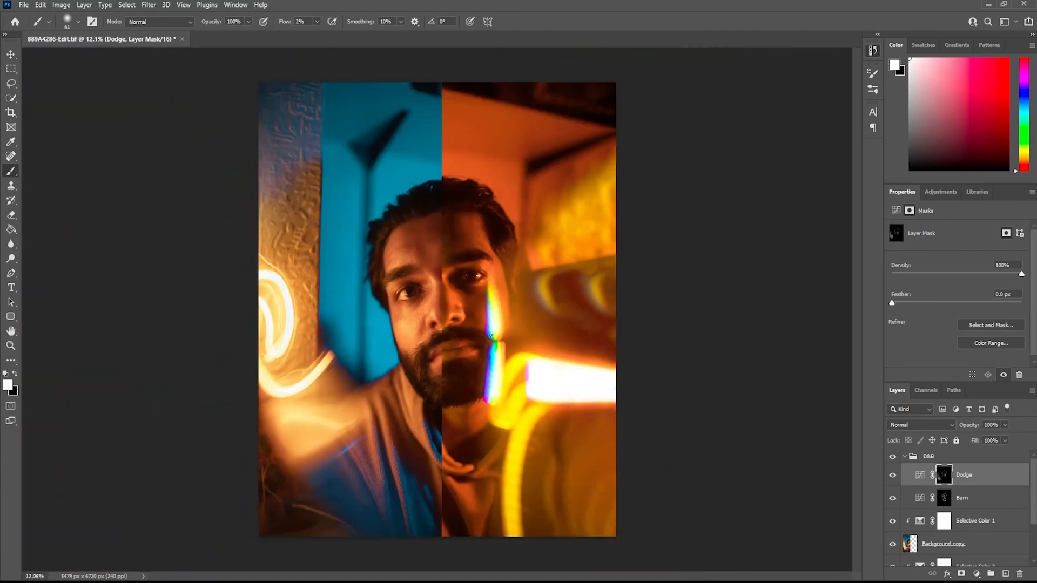
{"action": "scroll", "coordinate": [479, 282], "scroll_direction": "up", "scroll_amount": 12}
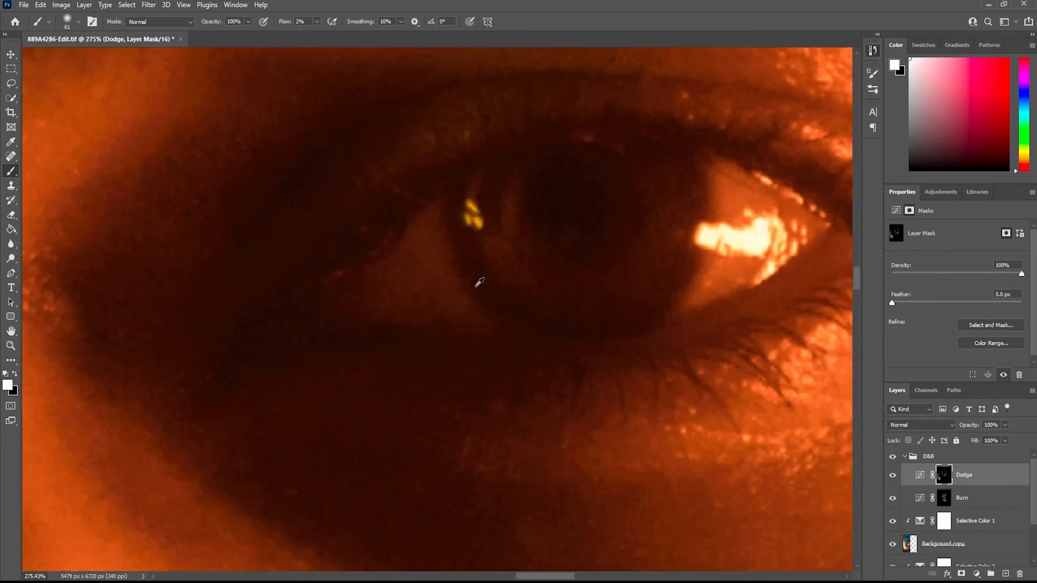
{"action": "left_click_drag", "start_coordinate": [491, 200], "coordinate": [449, 194]}
{"action": "left_click_drag", "start_coordinate": [655, 284], "coordinate": [453, 303]}
{"action": "mouse_move", "coordinate": [475, 270]}
{"action": "left_mouse_down"}
{"action": "mouse_move", "coordinate": [516, 273]}
{"action": "mouse_move", "coordinate": [456, 266]}
{"action": "mouse_move", "coordinate": [512, 256]}
{"action": "left_mouse_up"}
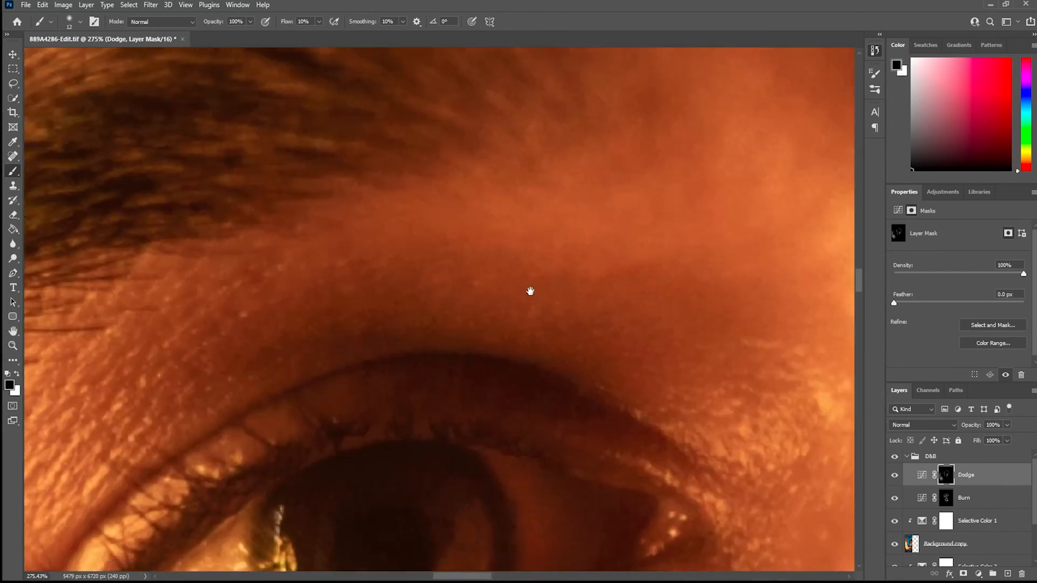
Brighten the banana-shaped neon reflection in the blue half's eye on the Dodge mask with a tiny brush at 10% flow
{"action": "scroll", "coordinate": [592, 162], "scroll_direction": "up", "scroll_amount": 3}
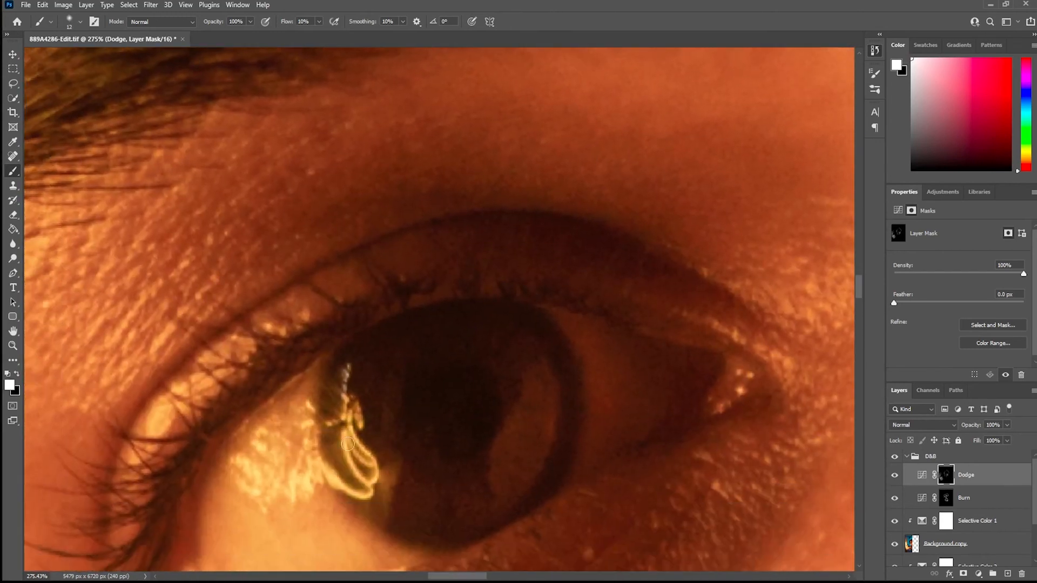
{"action": "scroll", "coordinate": [354, 407], "scroll_direction": "up", "scroll_amount": 2}
{"action": "mouse_move", "coordinate": [360, 408]}
{"action": "left_mouse_down"}
{"action": "mouse_move", "coordinate": [466, 317]}
{"action": "mouse_move", "coordinate": [448, 314]}
{"action": "left_mouse_up"}
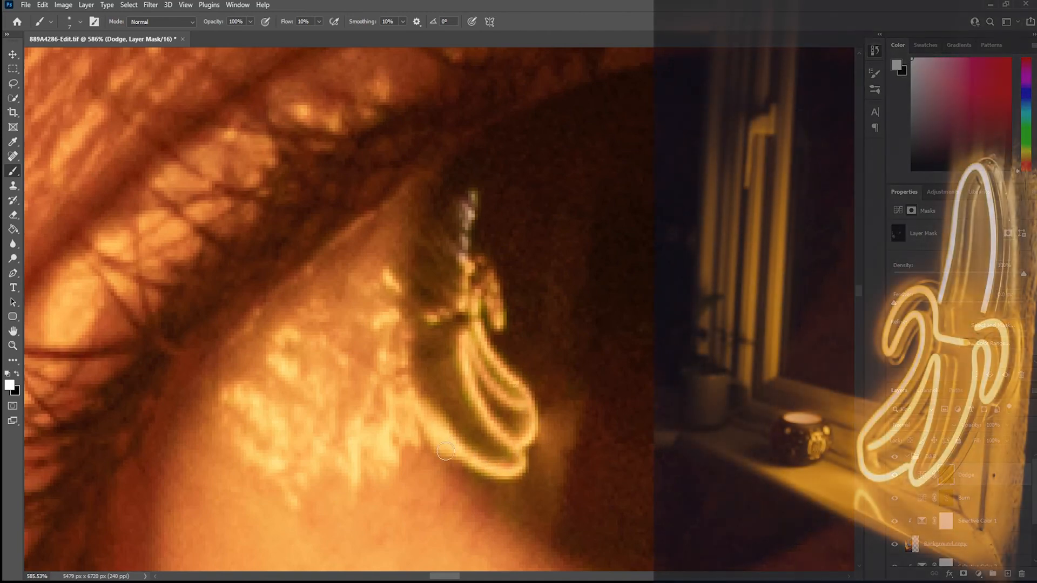
Examine the dodged and burned composite from the neon sign across the face to the orange background
{"action": "scroll", "coordinate": [469, 463], "scroll_direction": "down", "scroll_amount": 10}
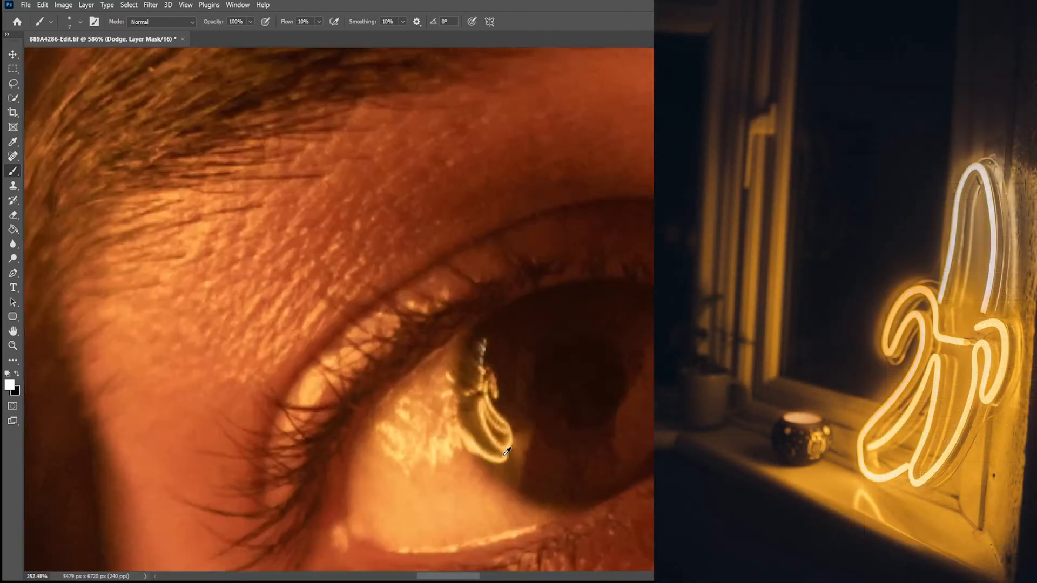
{"action": "scroll", "coordinate": [410, 397], "scroll_direction": "down", "scroll_amount": 2}
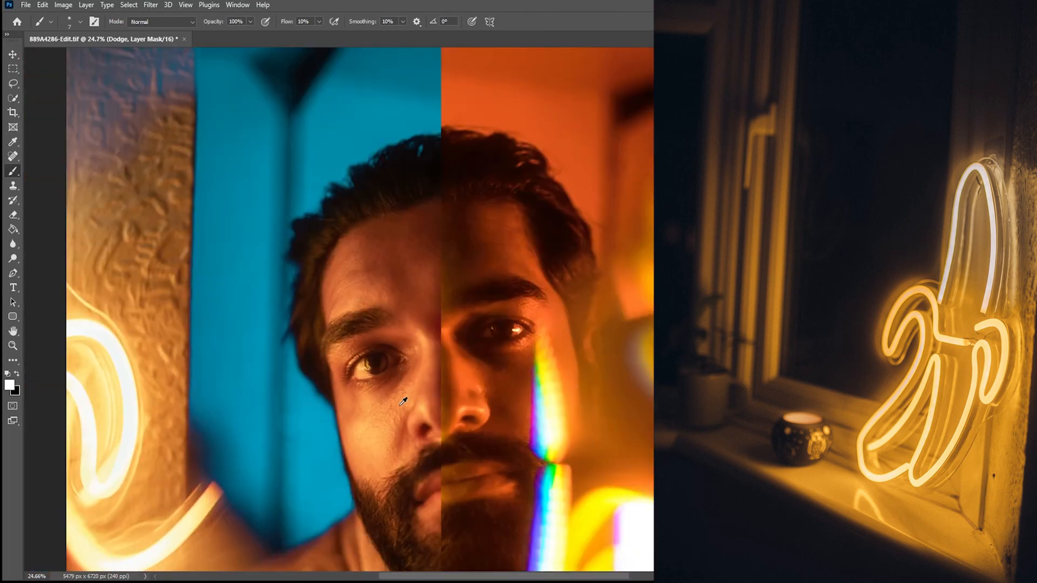
{"action": "left_click_drag", "start_coordinate": [351, 427], "coordinate": [465, 269]}
{"action": "left_click_drag", "start_coordinate": [151, 203], "coordinate": [163, 197]}
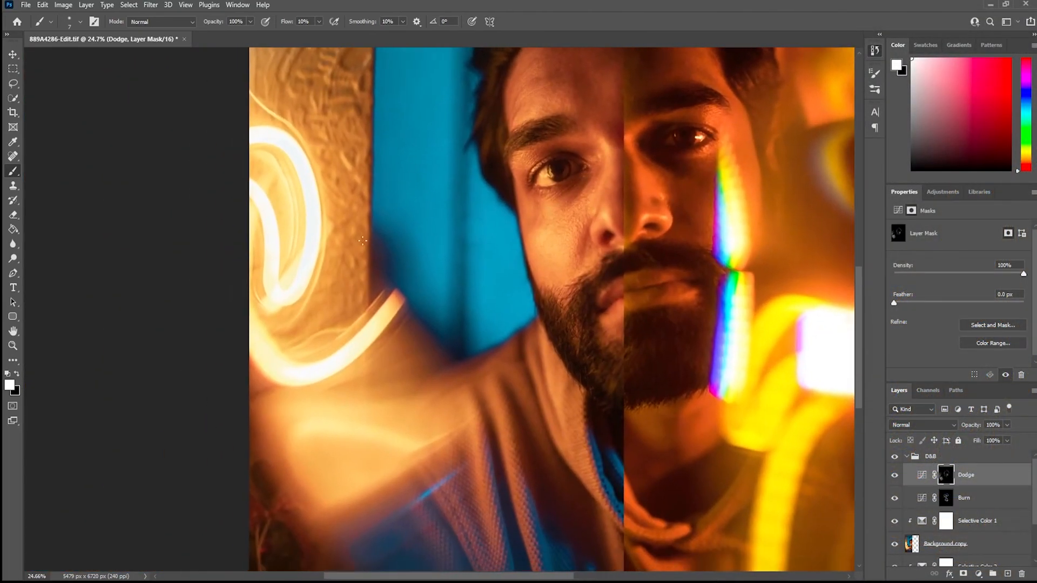
{"action": "mouse_move", "coordinate": [412, 291]}
{"action": "left_mouse_down"}
{"action": "mouse_move", "coordinate": [69, 421]}
{"action": "mouse_move", "coordinate": [73, 444]}
{"action": "left_mouse_up"}
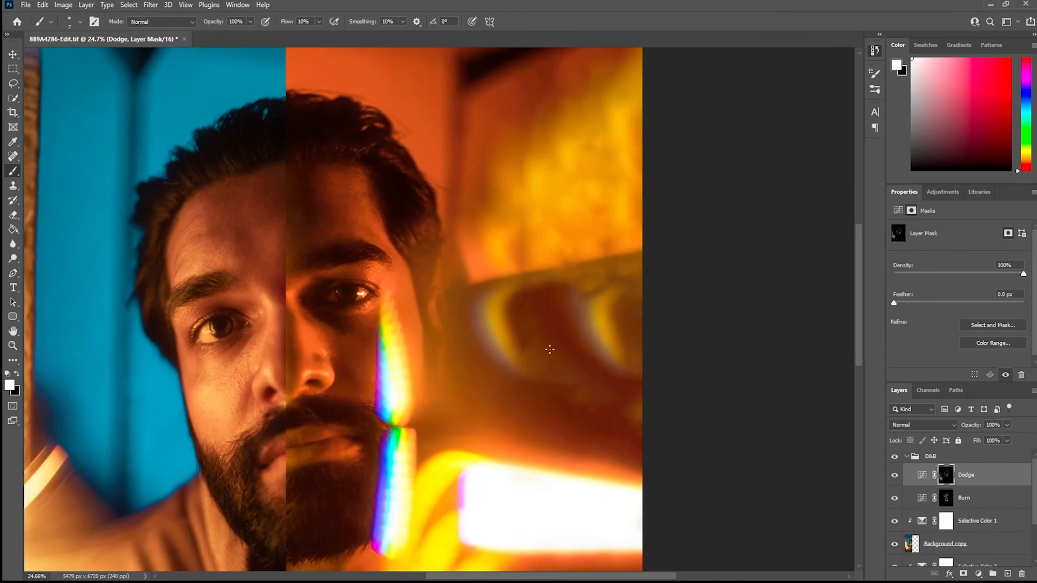
{"action": "scroll", "coordinate": [556, 358], "scroll_direction": "down", "scroll_amount": 1}
{"action": "left_click_drag", "start_coordinate": [360, 341], "coordinate": [504, 236]}
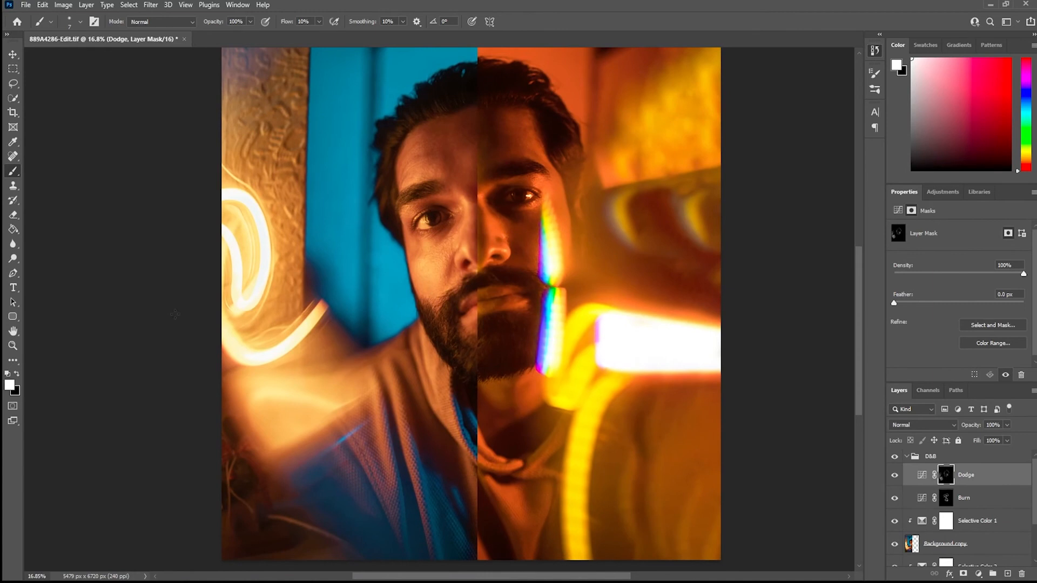
{"action": "scroll", "coordinate": [432, 340], "scroll_direction": "down", "scroll_amount": 3}
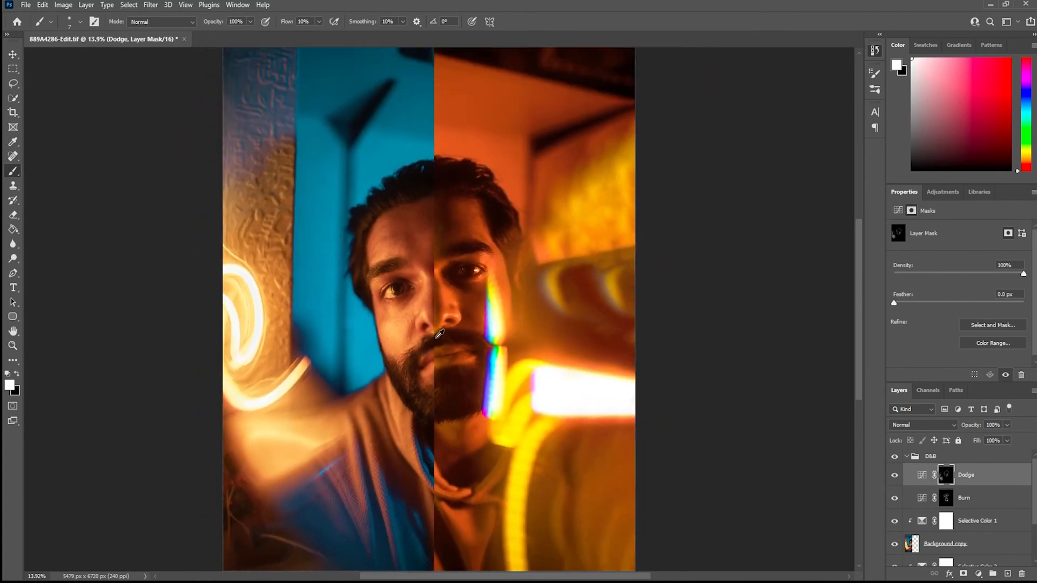
Toggle the D&B group to compare both eyes and the face before and after the added dodging
{"action": "scroll", "coordinate": [442, 338], "scroll_direction": "up", "scroll_amount": 4}
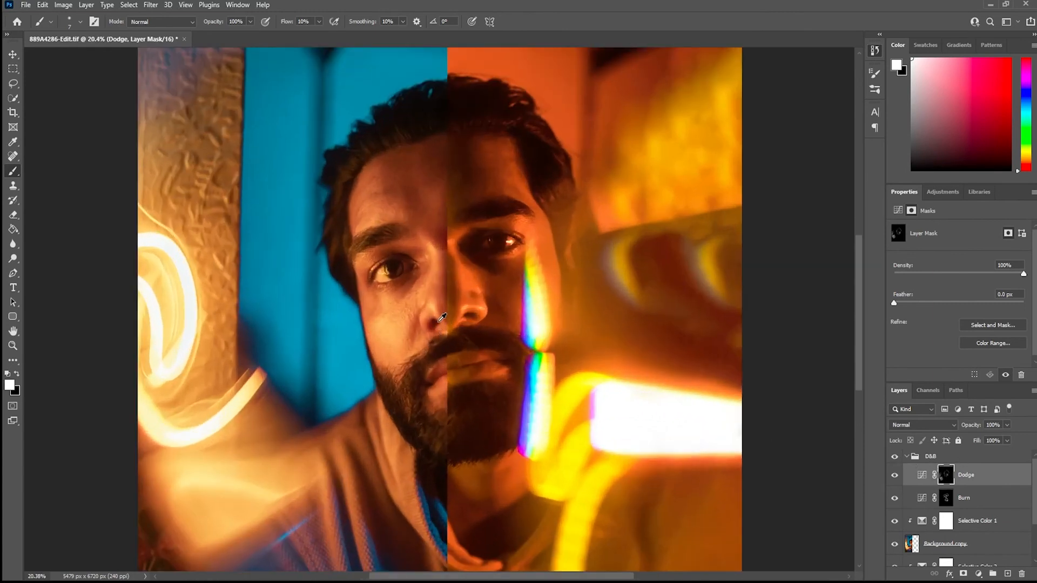
{"action": "scroll", "coordinate": [365, 196], "scroll_direction": "up", "scroll_amount": 2}
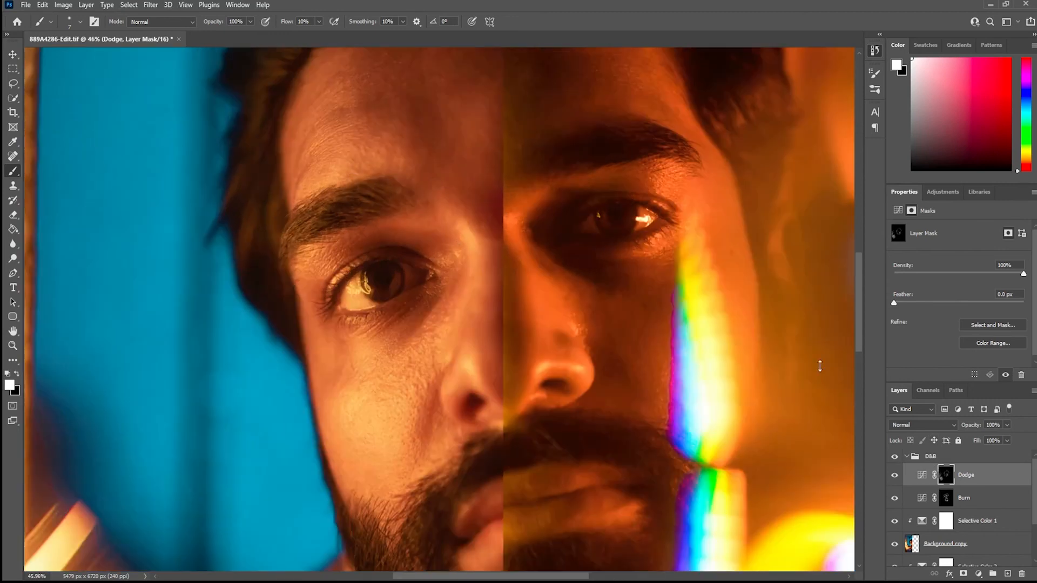
{"action": "left_click", "coordinate": [896, 459]}
{"action": "left_click", "coordinate": [894, 458]}
{"action": "left_click", "coordinate": [895, 458]}
{"action": "left_click", "coordinate": [895, 458]}
{"action": "left_click", "coordinate": [894, 459]}
Add a Hue/Saturation adjustment layer above the Dodge layer
{"action": "scroll", "coordinate": [537, 275], "scroll_direction": "down", "scroll_amount": 2}
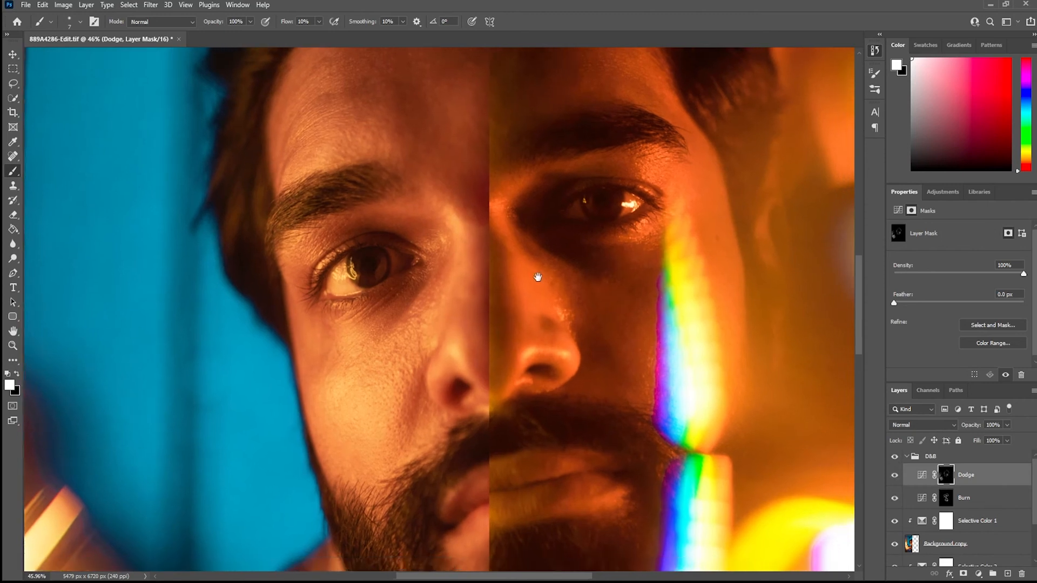
{"action": "scroll", "coordinate": [569, 278], "scroll_direction": "down", "scroll_amount": 3}
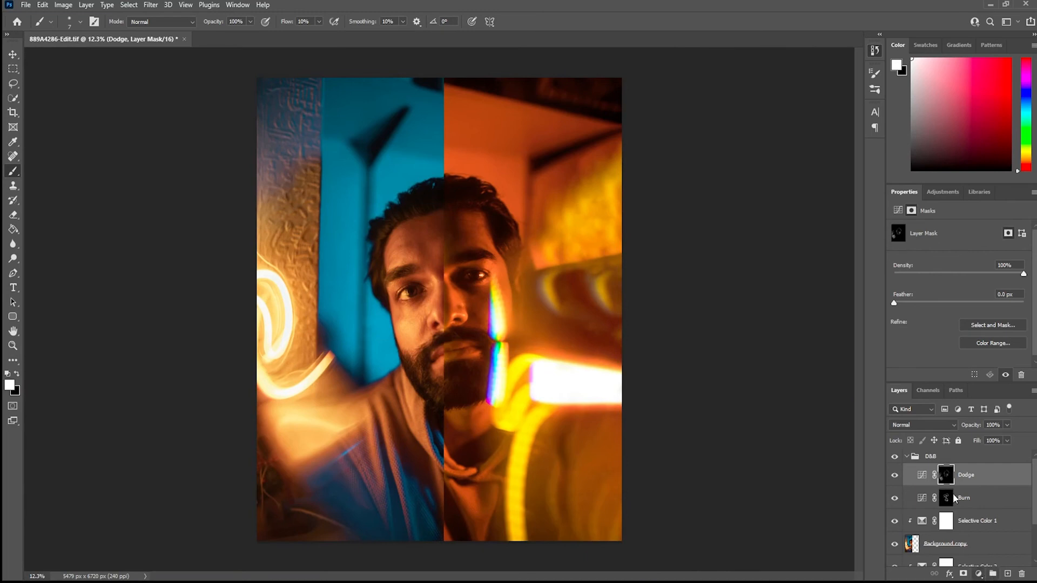
{"action": "left_click", "coordinate": [1001, 469]}
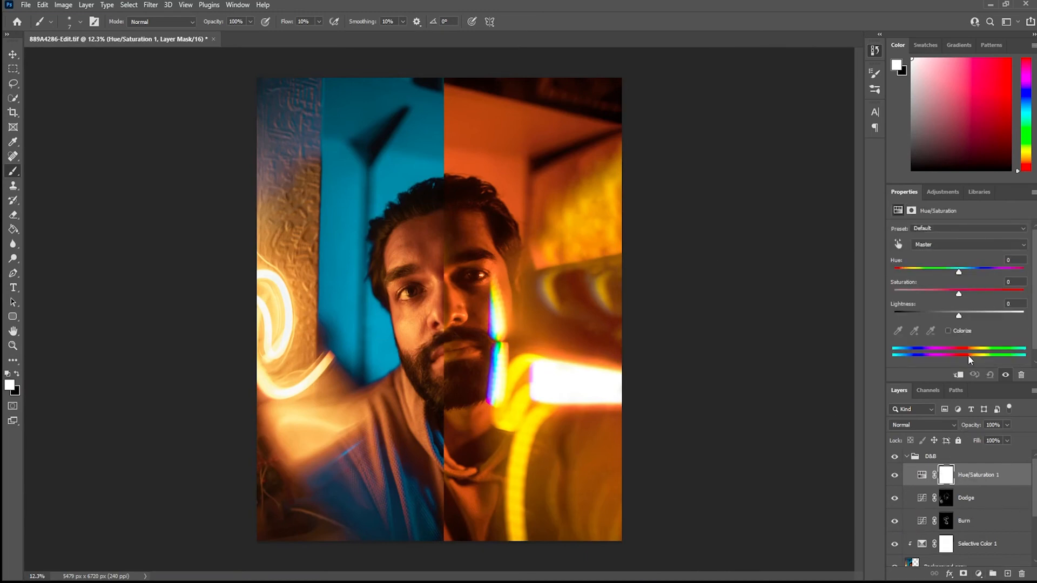
Colorize the Hue/Saturation adjustment a warm orange with hue 30, saturation 47 and lightness -15
{"action": "left_click", "coordinate": [955, 330]}
{"action": "left_click", "coordinate": [900, 273]}
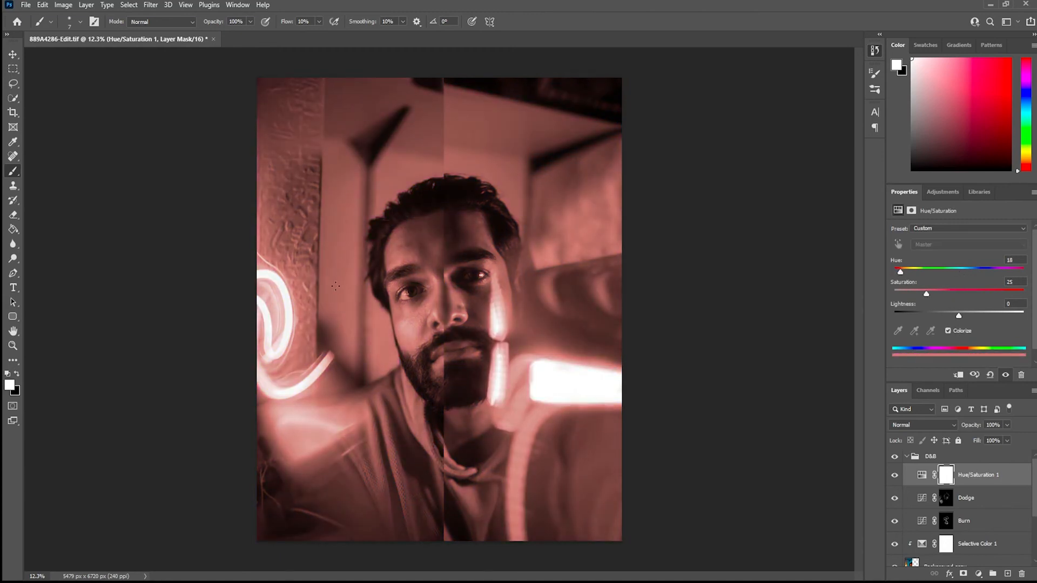
{"action": "scroll", "coordinate": [389, 292], "scroll_direction": "up", "scroll_amount": 10}
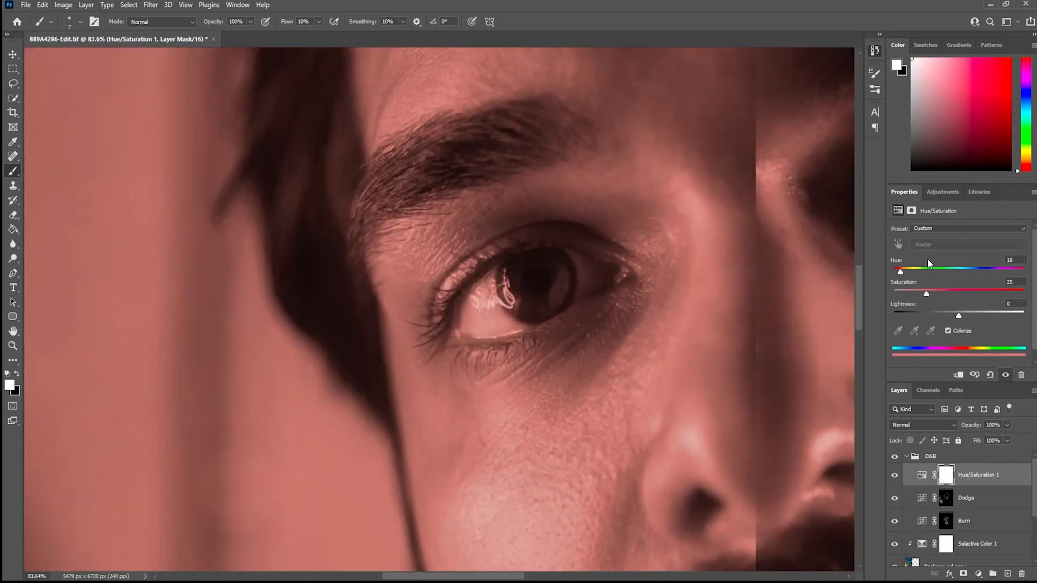
{"action": "left_click_drag", "start_coordinate": [901, 273], "coordinate": [907, 274]}
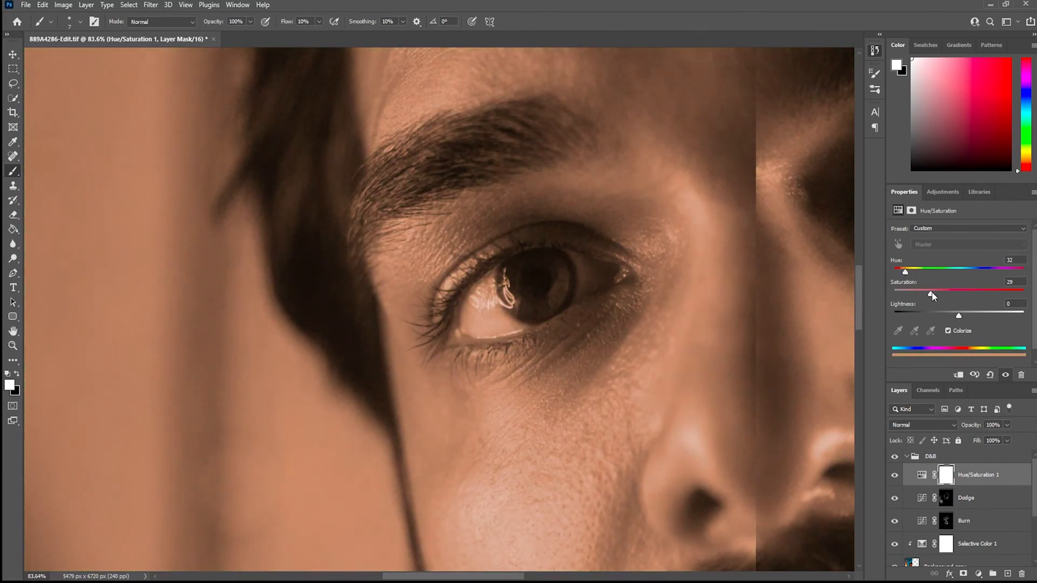
{"action": "left_click_drag", "start_coordinate": [942, 296], "coordinate": [949, 316]}
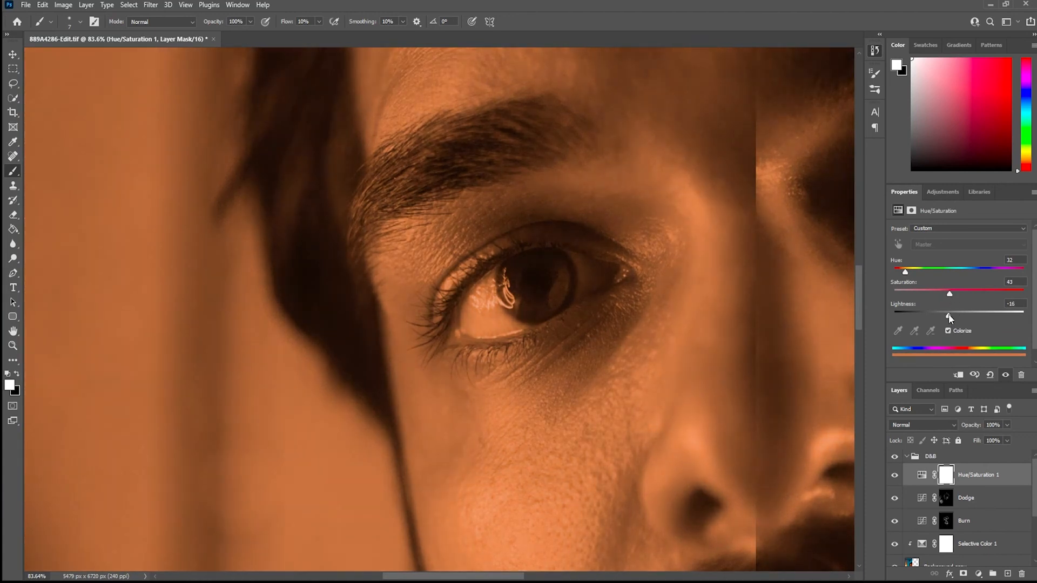
{"action": "left_click_drag", "start_coordinate": [468, 577], "coordinate": [472, 577]}
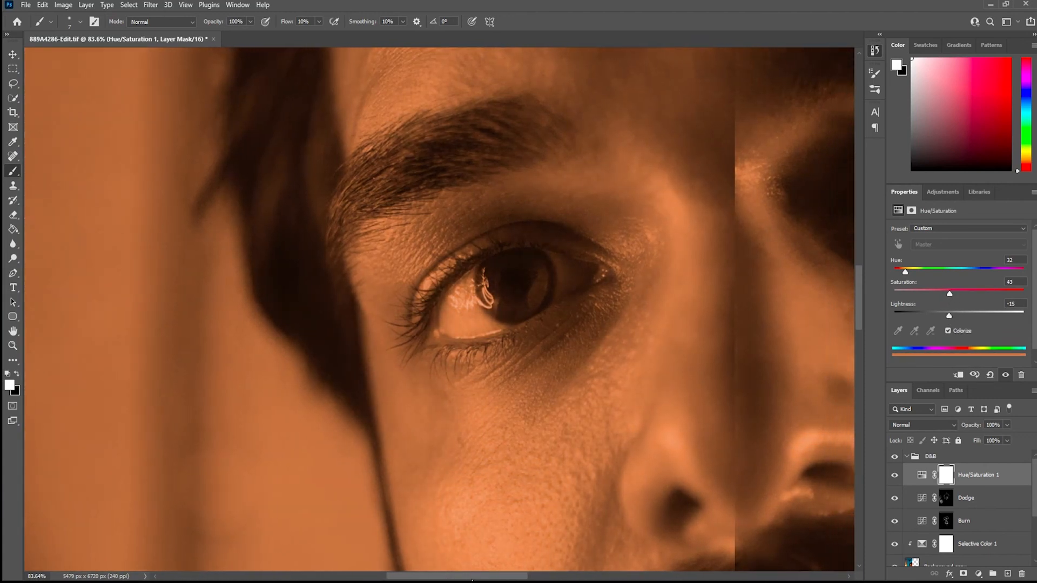
{"action": "left_click_drag", "start_coordinate": [948, 296], "coordinate": [955, 296]}
{"action": "left_click_drag", "start_coordinate": [905, 273], "coordinate": [906, 274]}
{"action": "scroll", "coordinate": [448, 357], "scroll_direction": "down", "scroll_amount": 10}
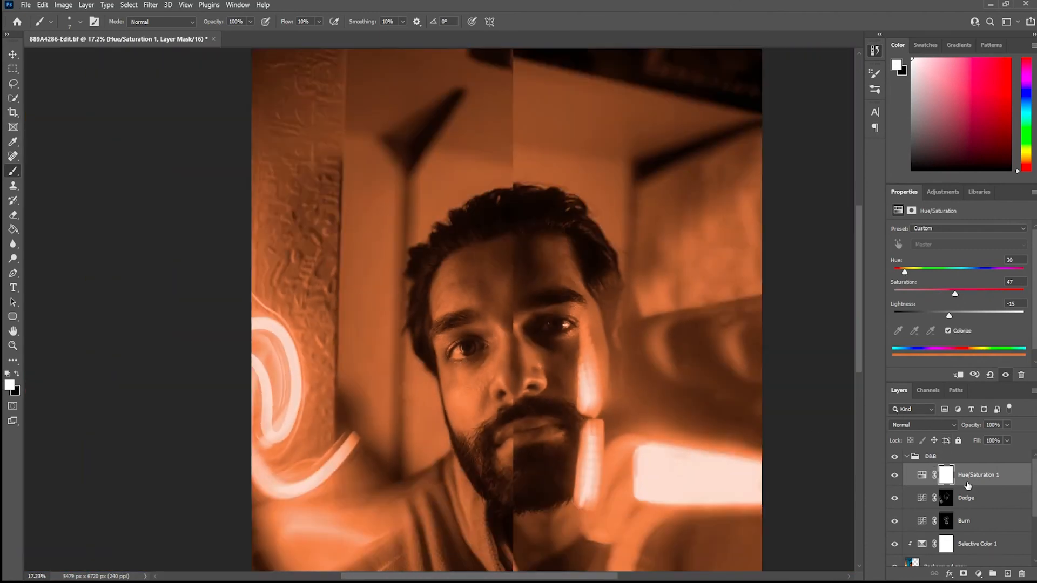
Invert the Hue/Saturation layer mask to black to hide the orange tint from the whole image
{"action": "scroll", "coordinate": [631, 418], "scroll_direction": "up", "scroll_amount": 1}
{"action": "scroll", "coordinate": [386, 409], "scroll_direction": "up", "scroll_amount": 5}
{"action": "left_click", "coordinate": [947, 475]}
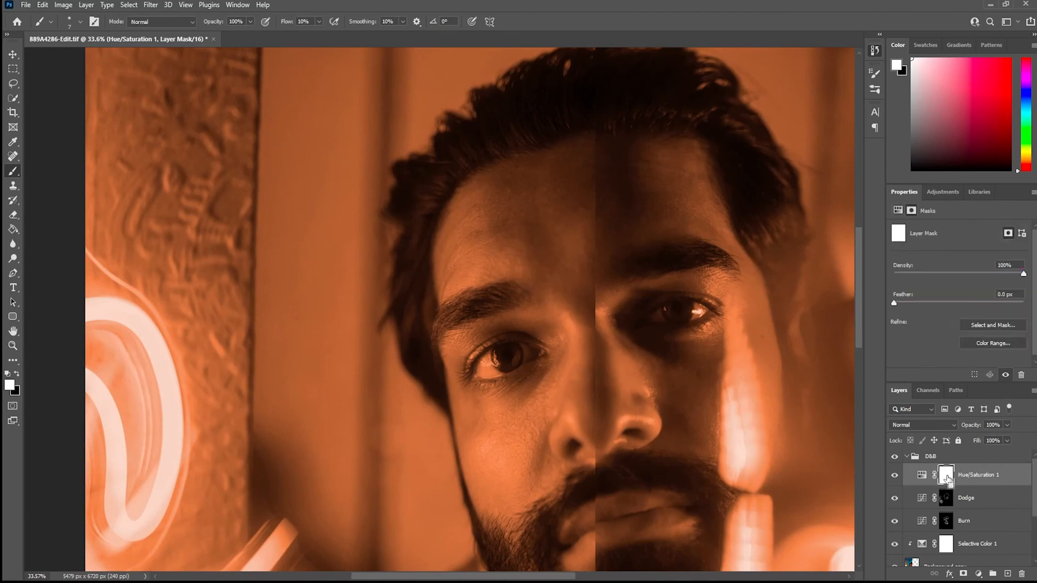
{"action": "key", "text": "ctrl+i"}
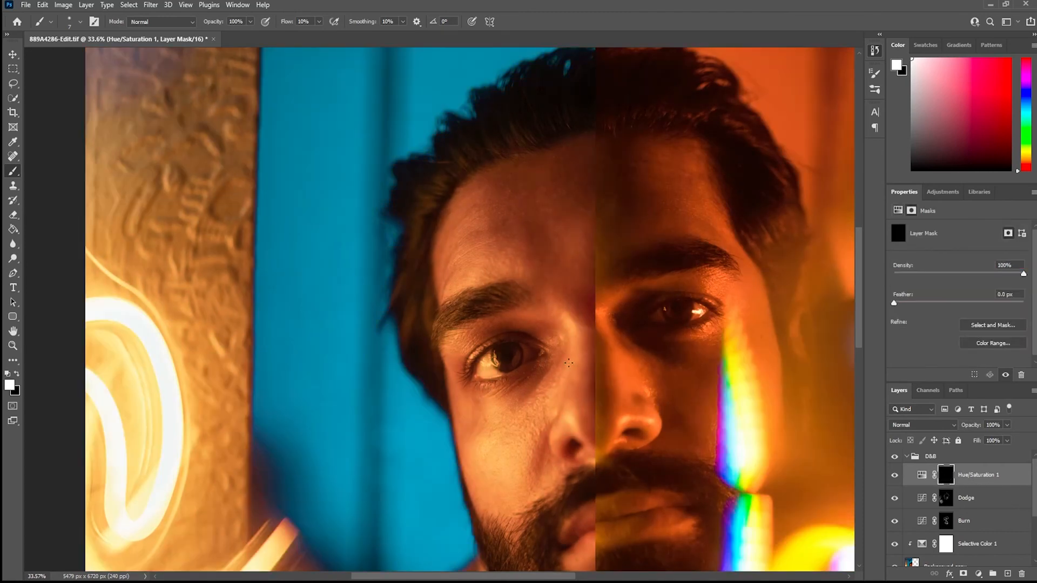
Paint white on the Hue/Saturation mask over the irises of both eyes with a small soft brush at 10% flow
{"action": "left_click_drag", "start_coordinate": [326, 275], "coordinate": [334, 277]}
{"action": "scroll", "coordinate": [517, 375], "scroll_direction": "up", "scroll_amount": 3}
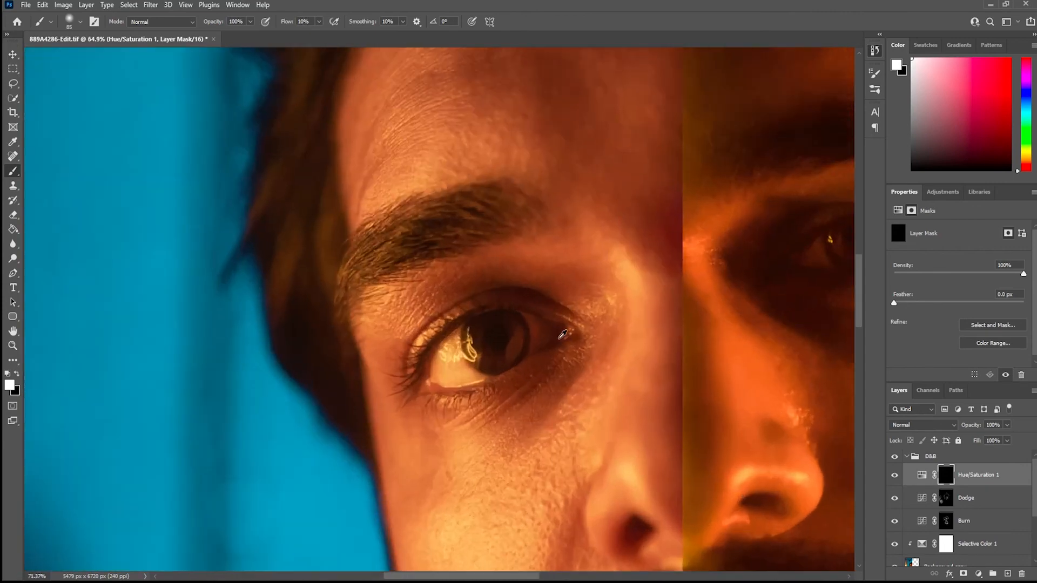
{"action": "scroll", "coordinate": [499, 324], "scroll_direction": "up", "scroll_amount": 2}
{"action": "left_click_drag", "start_coordinate": [500, 336], "coordinate": [480, 337]}
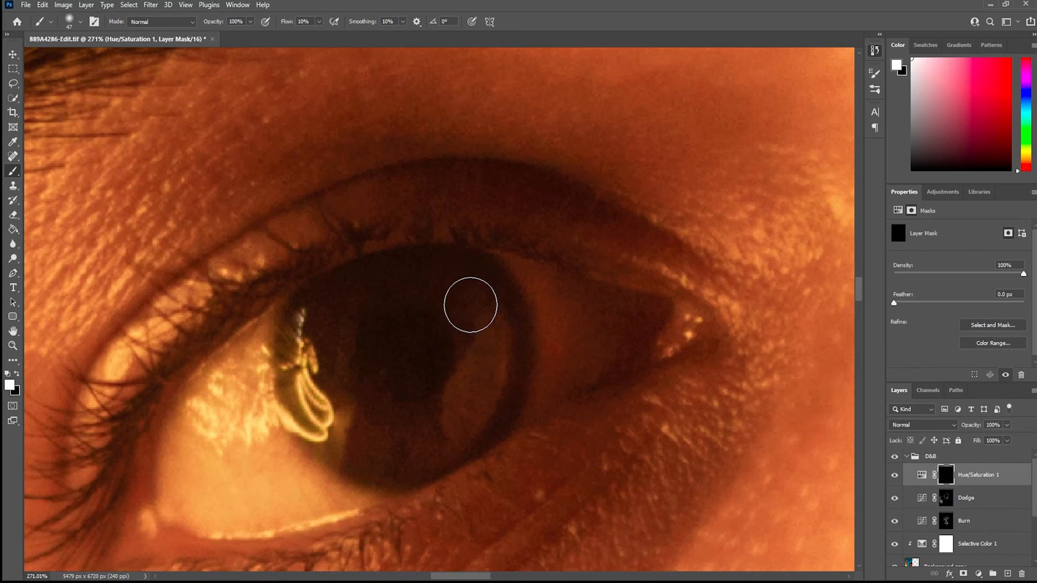
{"action": "mouse_move", "coordinate": [468, 388]}
{"action": "left_mouse_down"}
{"action": "mouse_move", "coordinate": [482, 328]}
{"action": "mouse_move", "coordinate": [496, 396]}
{"action": "mouse_move", "coordinate": [464, 420]}
{"action": "mouse_move", "coordinate": [478, 306]}
{"action": "mouse_move", "coordinate": [469, 279]}
{"action": "mouse_move", "coordinate": [445, 287]}
{"action": "mouse_move", "coordinate": [452, 411]}
{"action": "mouse_move", "coordinate": [433, 427]}
{"action": "mouse_move", "coordinate": [442, 431]}
{"action": "mouse_move", "coordinate": [419, 433]}
{"action": "mouse_move", "coordinate": [448, 436]}
{"action": "mouse_move", "coordinate": [370, 440]}
{"action": "left_mouse_up"}
{"action": "mouse_move", "coordinate": [433, 449]}
{"action": "left_mouse_down"}
{"action": "mouse_move", "coordinate": [419, 449]}
{"action": "mouse_move", "coordinate": [465, 410]}
{"action": "mouse_move", "coordinate": [458, 298]}
{"action": "mouse_move", "coordinate": [407, 407]}
{"action": "mouse_move", "coordinate": [336, 319]}
{"action": "left_mouse_up"}
{"action": "mouse_move", "coordinate": [482, 435]}
{"action": "left_mouse_down"}
{"action": "mouse_move", "coordinate": [87, 403]}
{"action": "mouse_move", "coordinate": [363, 420]}
{"action": "mouse_move", "coordinate": [387, 243]}
{"action": "mouse_move", "coordinate": [385, 314]}
{"action": "mouse_move", "coordinate": [366, 301]}
{"action": "mouse_move", "coordinate": [451, 338]}
{"action": "mouse_move", "coordinate": [488, 339]}
{"action": "left_mouse_up"}
{"action": "key", "text": "bracketright"}
{"action": "key", "text": "bracketright"}
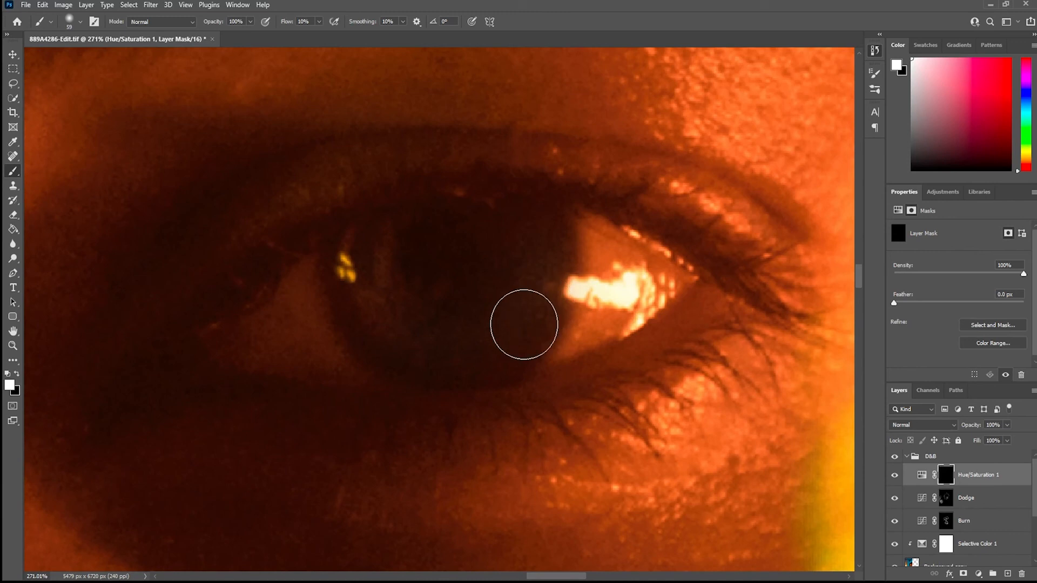
Toggle the Hue/Saturation layer to compare both eyes with and without the colour tint
{"action": "scroll", "coordinate": [552, 357], "scroll_direction": "down", "scroll_amount": 3}
{"action": "scroll", "coordinate": [552, 357], "scroll_direction": "down", "scroll_amount": 3}
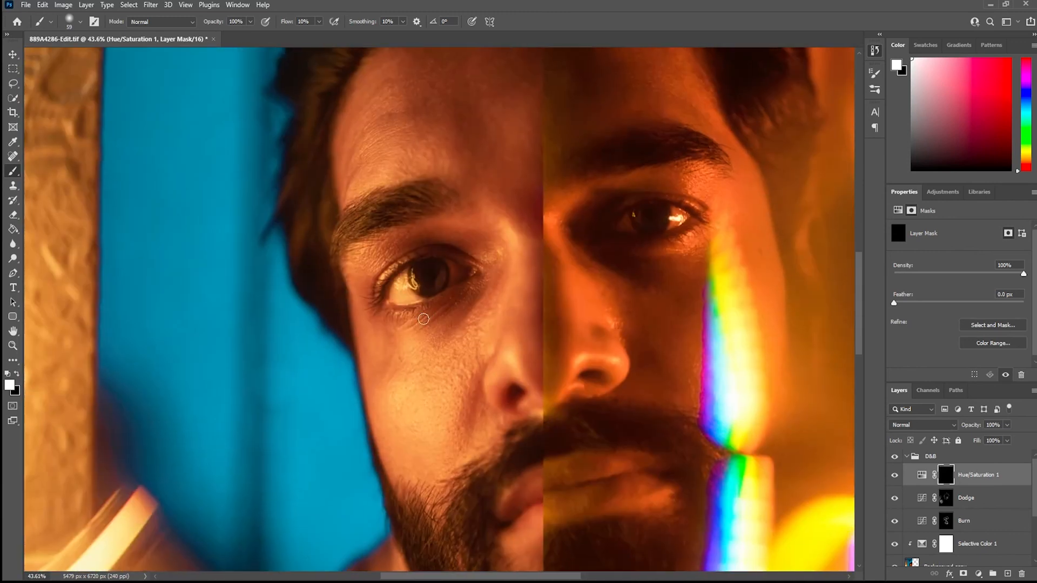
{"action": "left_click", "coordinate": [895, 477]}
{"action": "left_click", "coordinate": [896, 478]}
{"action": "left_click", "coordinate": [896, 479]}
{"action": "left_click", "coordinate": [896, 478]}
Set the eye tint's lightness to -5 and saturation to 64, and compare the portrait with and without it
{"action": "left_click", "coordinate": [924, 476]}
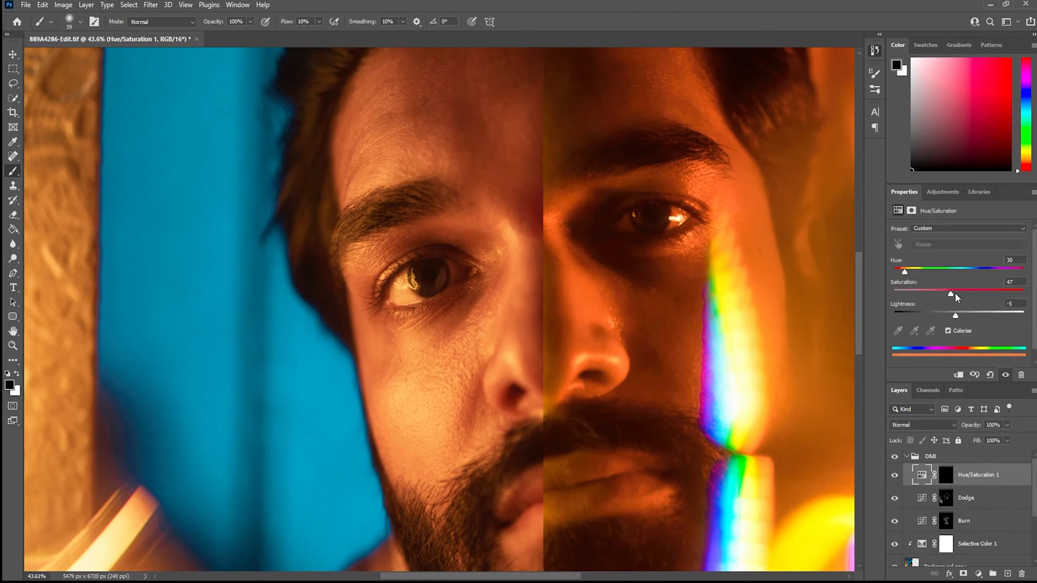
{"action": "left_click_drag", "start_coordinate": [967, 295], "coordinate": [982, 296]}
{"action": "key", "text": "ctrl+0"}
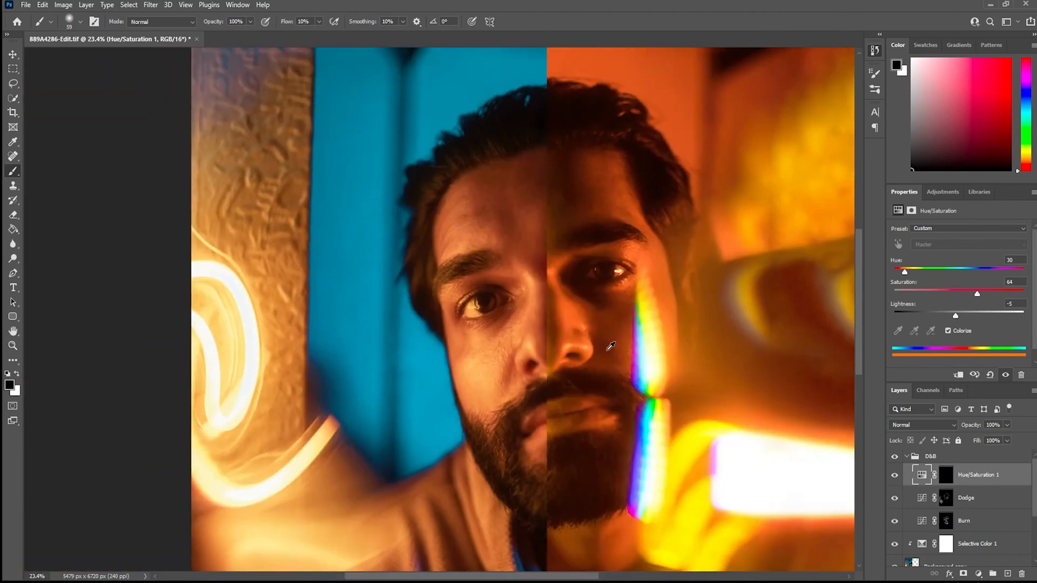
{"action": "left_click", "coordinate": [895, 476]}
{"action": "left_click", "coordinate": [895, 476]}
{"action": "scroll", "coordinate": [630, 336], "scroll_direction": "up", "scroll_amount": 8}
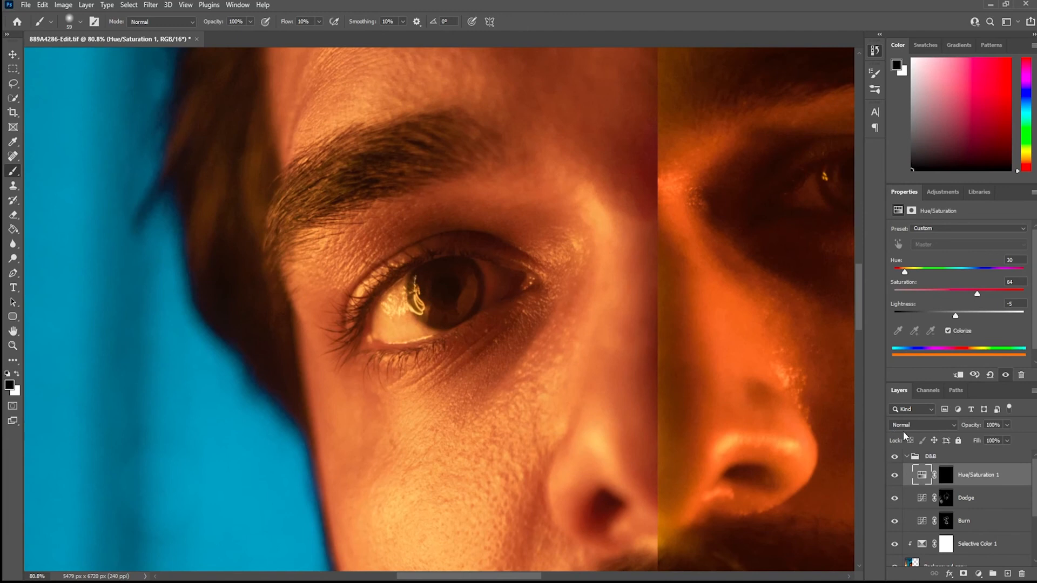
Raise the eye tint's saturation to 73 while comparing the iris with the Hue/Saturation layer on and off
{"action": "left_click", "coordinate": [896, 478]}
{"action": "left_click", "coordinate": [896, 478]}
{"action": "left_click", "coordinate": [896, 476]}
{"action": "left_click", "coordinate": [896, 476]}
{"action": "left_click", "coordinate": [895, 476]}
{"action": "left_click", "coordinate": [895, 476]}
{"action": "scroll", "coordinate": [533, 368], "scroll_direction": "down", "scroll_amount": 3}
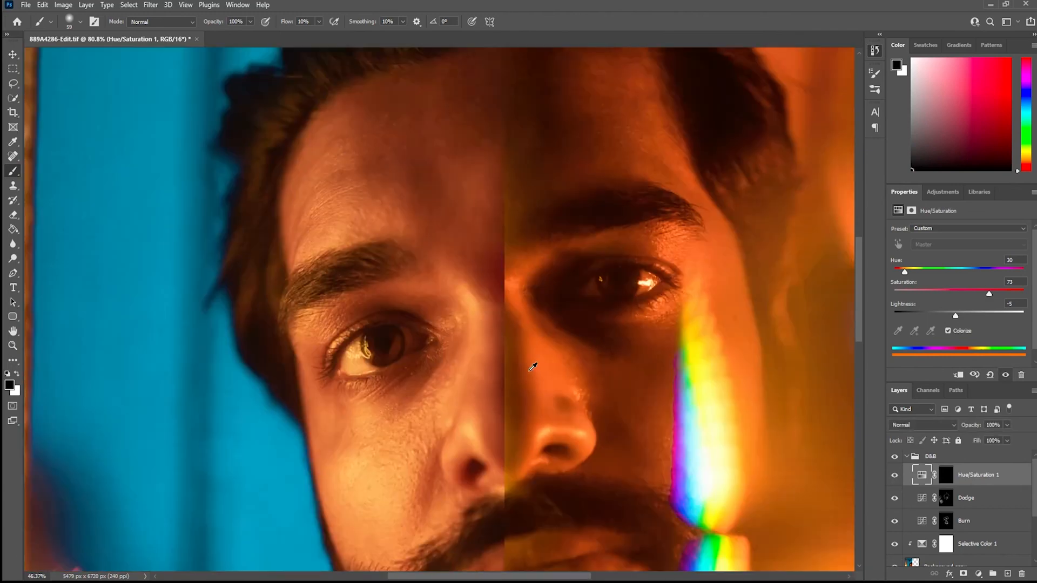
Toggle the Hue/Saturation layer to examine the eye colour in the wider portrait and close up on both eyes
{"action": "scroll", "coordinate": [533, 367], "scroll_direction": "down", "scroll_amount": 3}
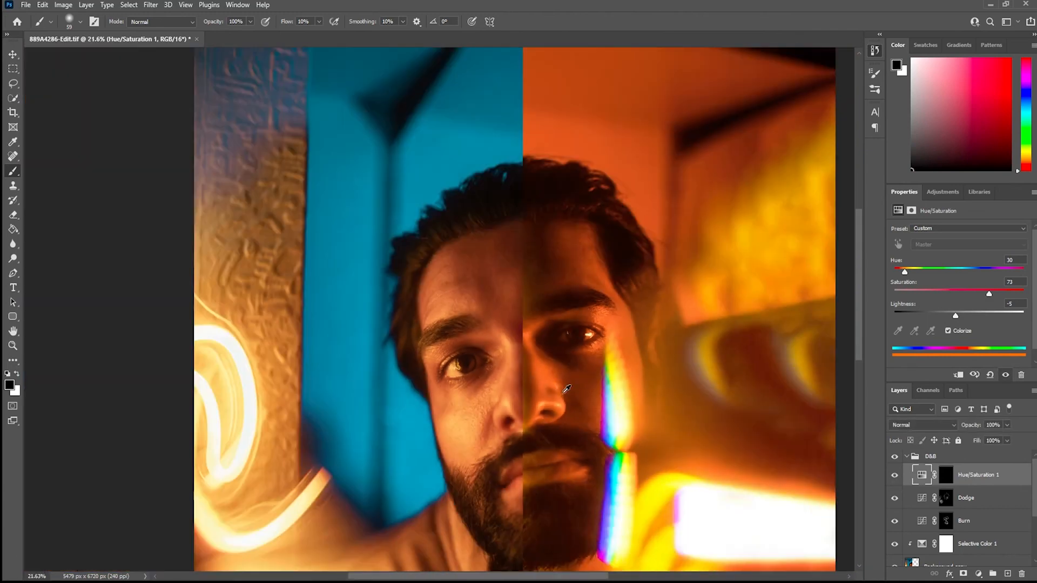
{"action": "left_click", "coordinate": [897, 478]}
{"action": "left_click", "coordinate": [897, 478]}
{"action": "left_click", "coordinate": [896, 478]}
{"action": "scroll", "coordinate": [520, 391], "scroll_direction": "up", "scroll_amount": 5}
{"action": "left_click", "coordinate": [896, 477]}
{"action": "left_click", "coordinate": [895, 475]}
{"action": "left_click", "coordinate": [895, 476]}
{"action": "left_click", "coordinate": [895, 476]}
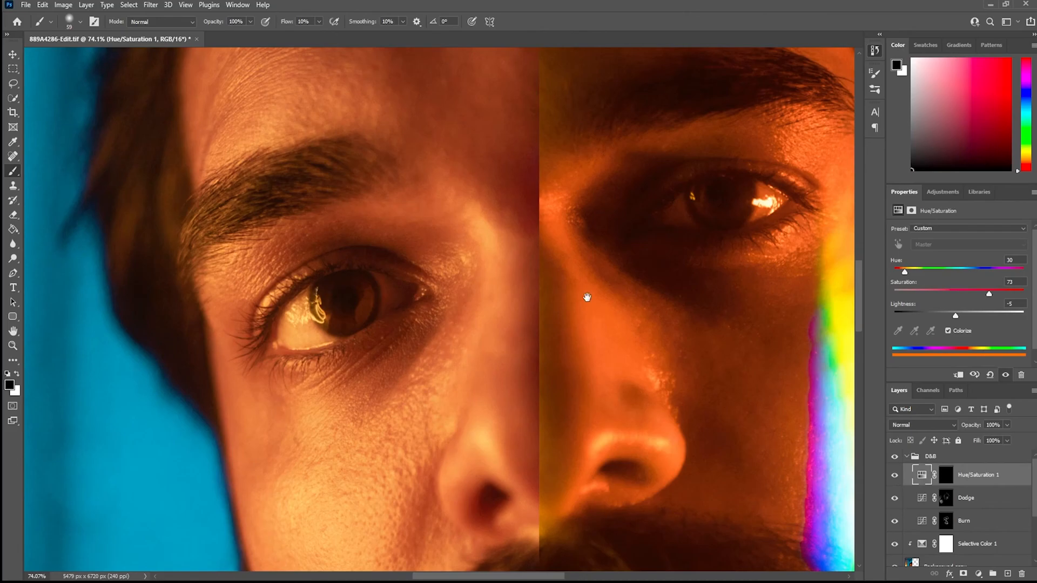
{"action": "scroll", "coordinate": [587, 297], "scroll_direction": "down", "scroll_amount": 5}
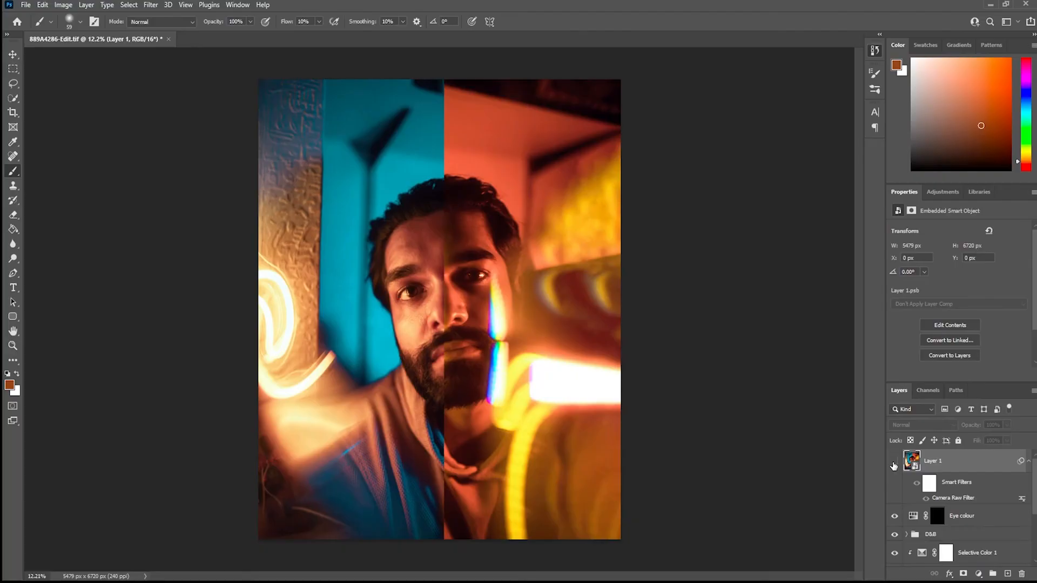
Toggle Layer 1 to compare the whole composite with and without its Camera Raw Filter grading
{"action": "left_click", "coordinate": [894, 464]}
{"action": "left_click", "coordinate": [894, 462]}
{"action": "left_click", "coordinate": [895, 463]}
{"action": "left_click", "coordinate": [895, 463]}
{"action": "left_click", "coordinate": [893, 465]}
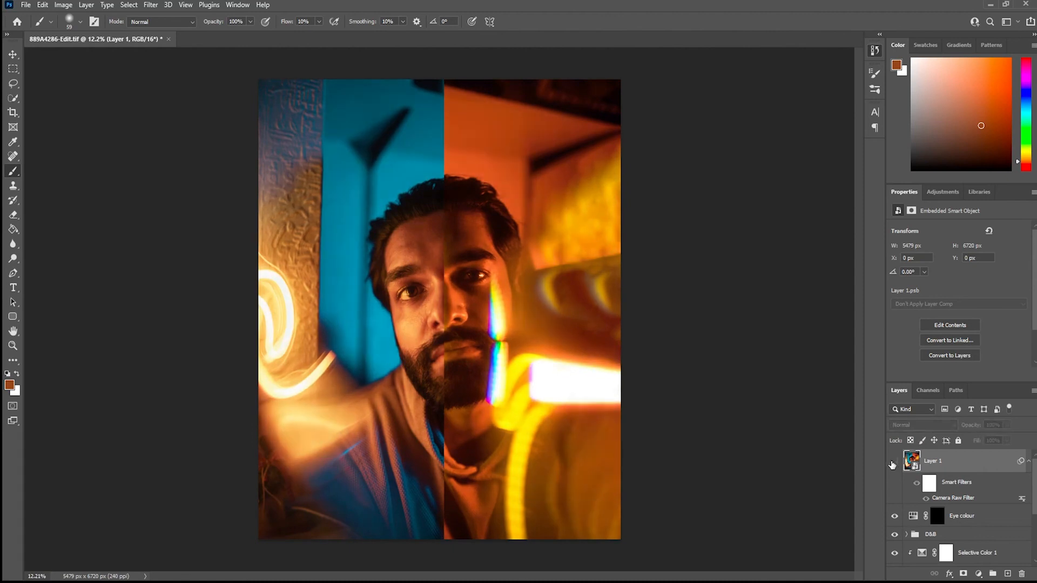
{"action": "left_click", "coordinate": [894, 463]}
{"action": "left_click", "coordinate": [894, 463]}
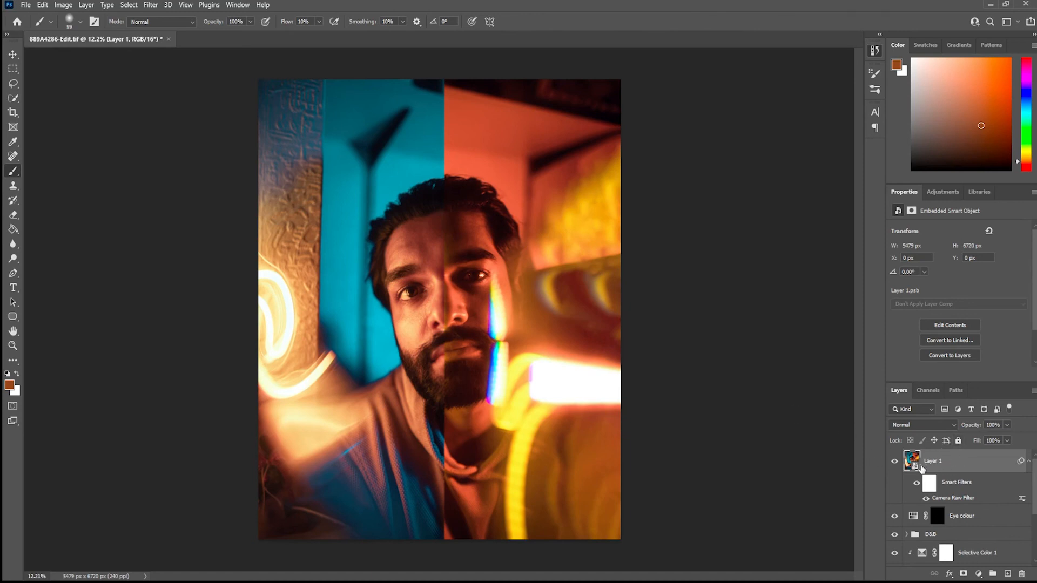
Create a merged smart object copy of the image above Layer 1 and apply a High Pass filter to it
{"action": "key", "text": "ctrl+alt+shift+n"}
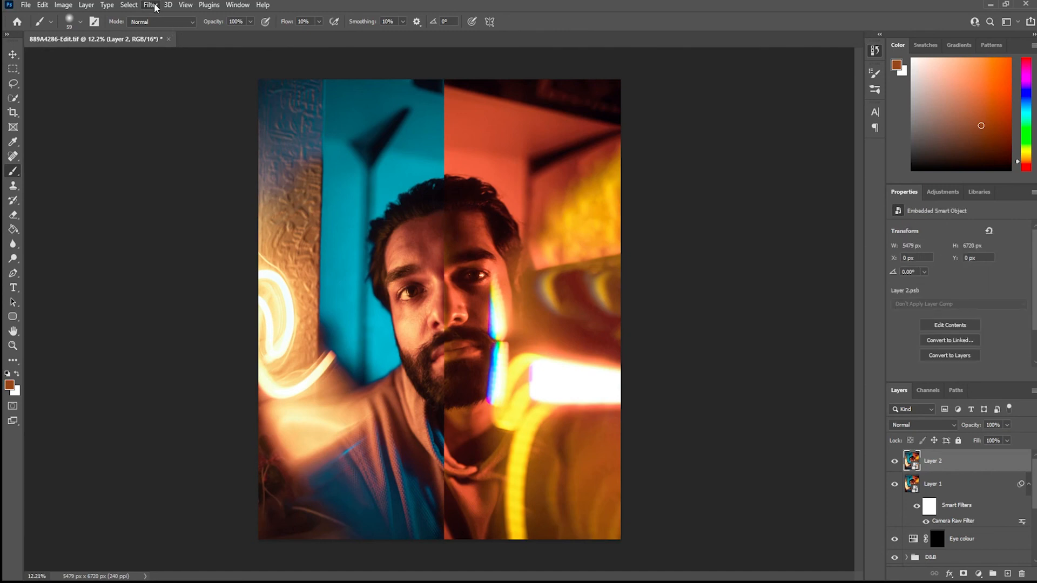
{"action": "left_click", "coordinate": [333, 255]}
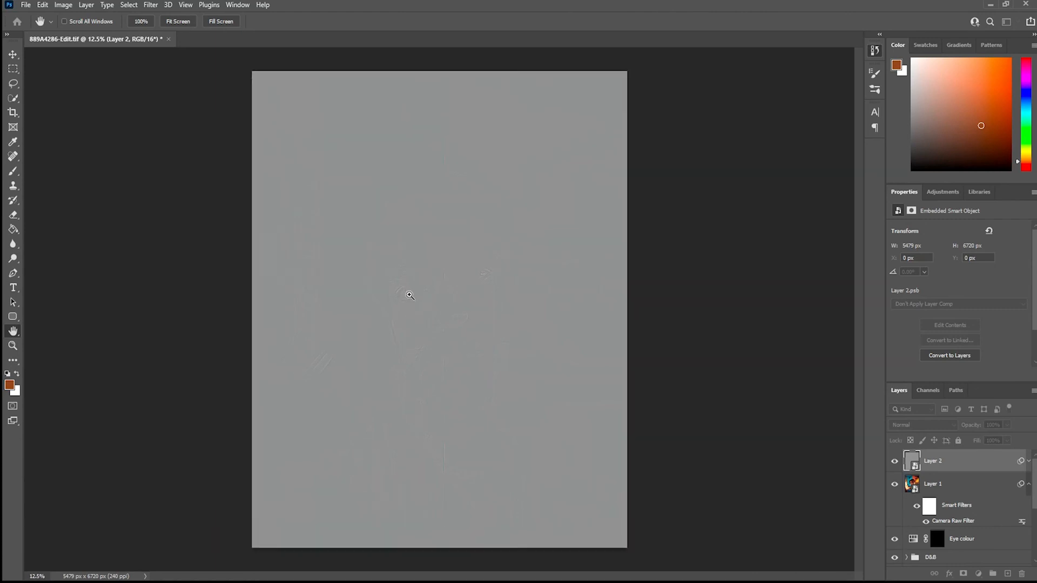
{"action": "left_click", "coordinate": [409, 296]}
{"action": "left_click_drag", "start_coordinate": [392, 356], "coordinate": [417, 306]}
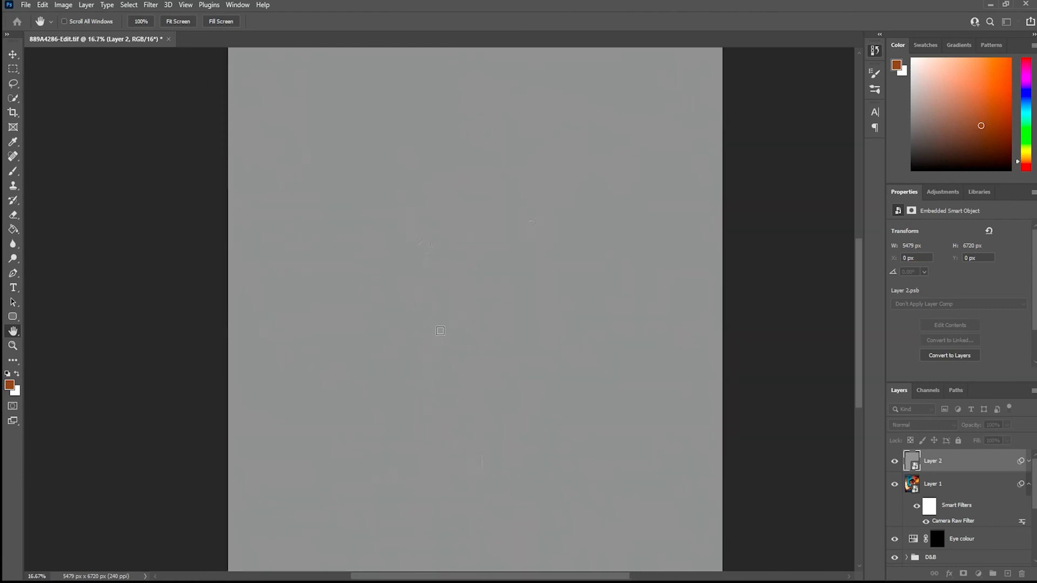
{"action": "left_click", "coordinate": [446, 322]}
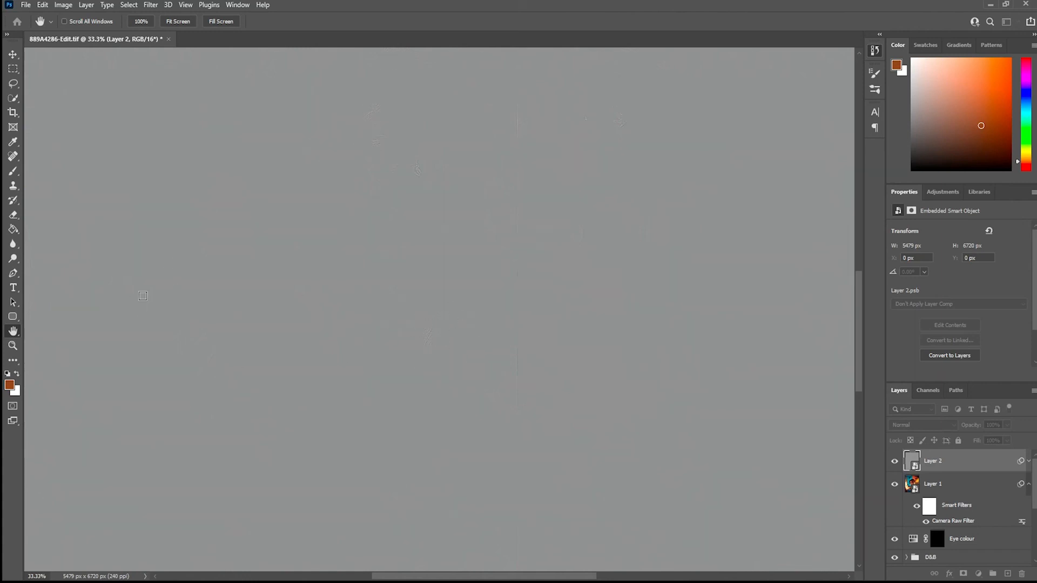
{"action": "key", "text": "b"}
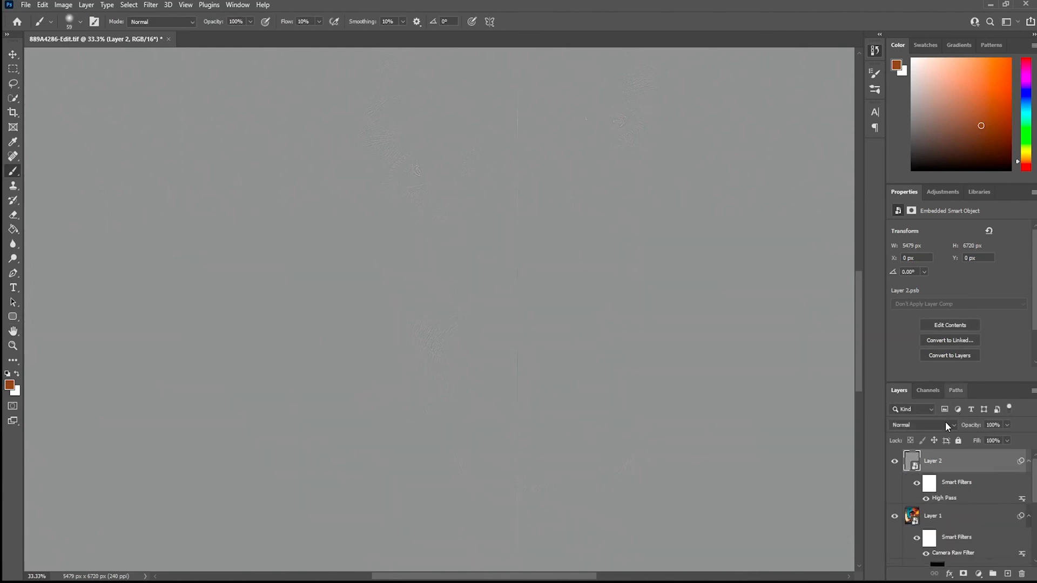
Set the High Pass layer's blend mode to Overlay and compare the beard and skin with the sharpening on and off
{"action": "left_click", "coordinate": [948, 426]}
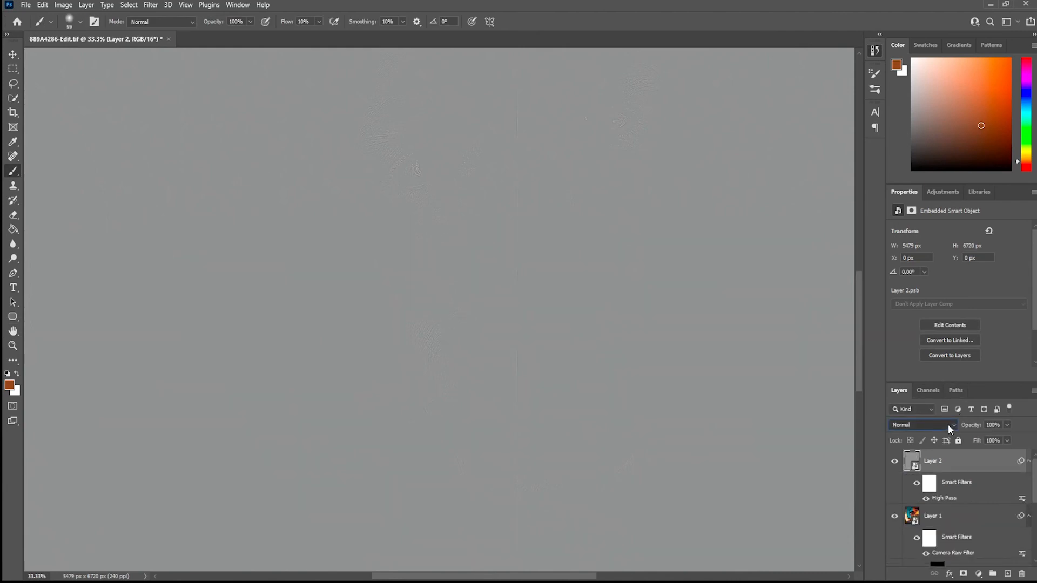
{"action": "left_click", "coordinate": [923, 437]}
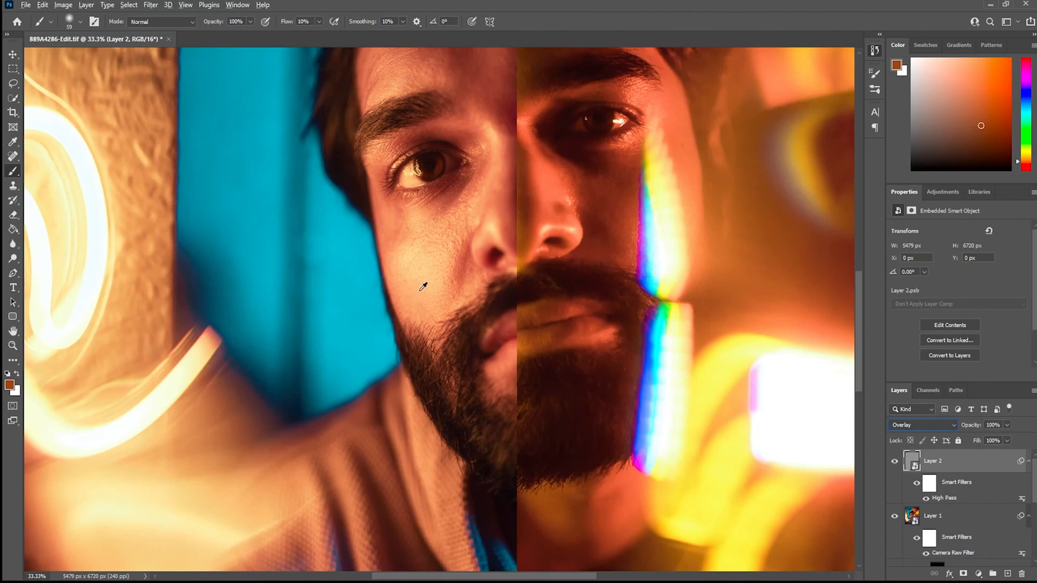
{"action": "left_click_drag", "start_coordinate": [441, 301], "coordinate": [447, 299]}
{"action": "scroll", "coordinate": [447, 300], "scroll_direction": "up", "scroll_amount": 6}
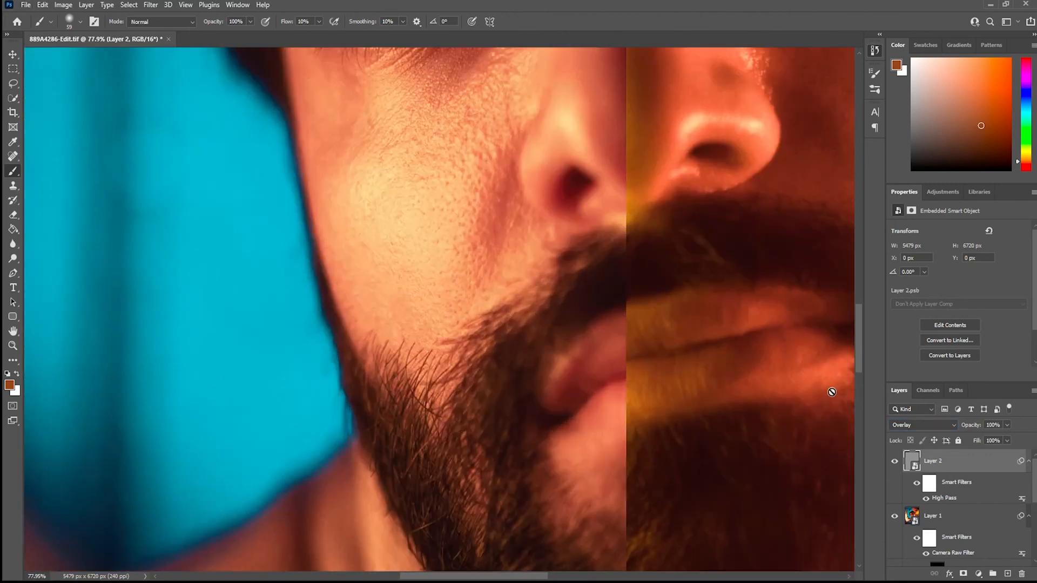
{"action": "left_click", "coordinate": [895, 465]}
{"action": "left_click", "coordinate": [896, 464]}
{"action": "left_click", "coordinate": [895, 465]}
{"action": "key", "text": "ctrl+0"}
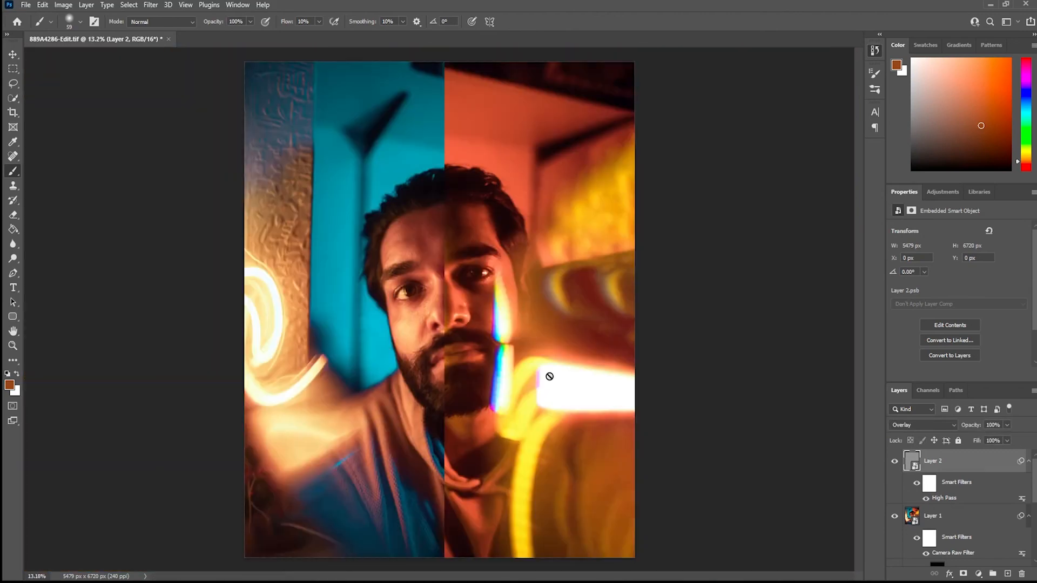
Add a mask to the High Pass layer and paint black over the background with a 1547 px soft brush at 100% flow
{"action": "left_click", "coordinate": [965, 574]}
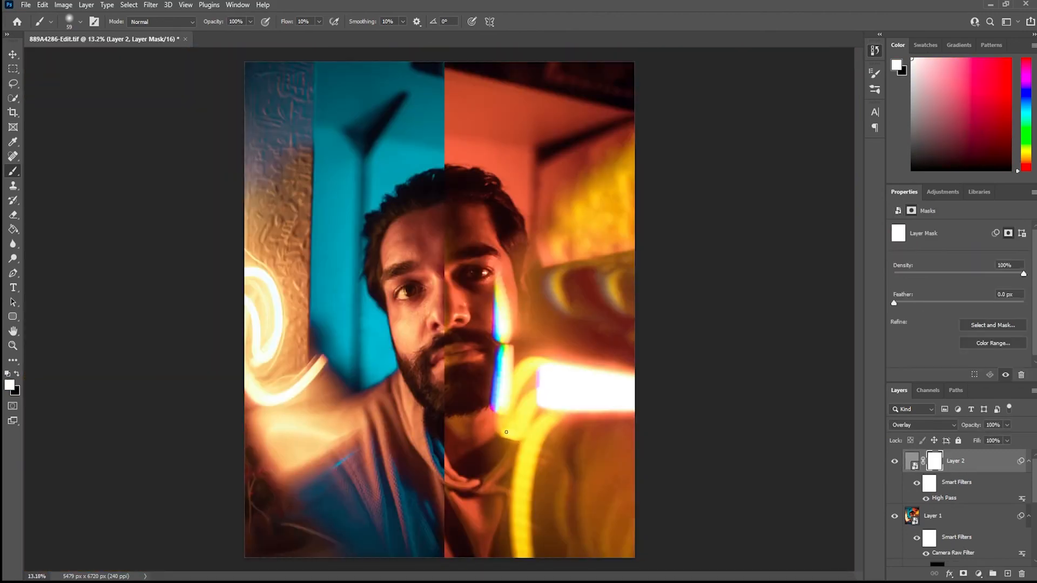
{"action": "key", "text": "x"}
{"action": "left_click_drag", "start_coordinate": [283, 282], "coordinate": [325, 291]}
{"action": "right_click", "coordinate": [324, 181], "text": "alt"}
{"action": "right_click", "coordinate": [331, 104], "text": "alt"}
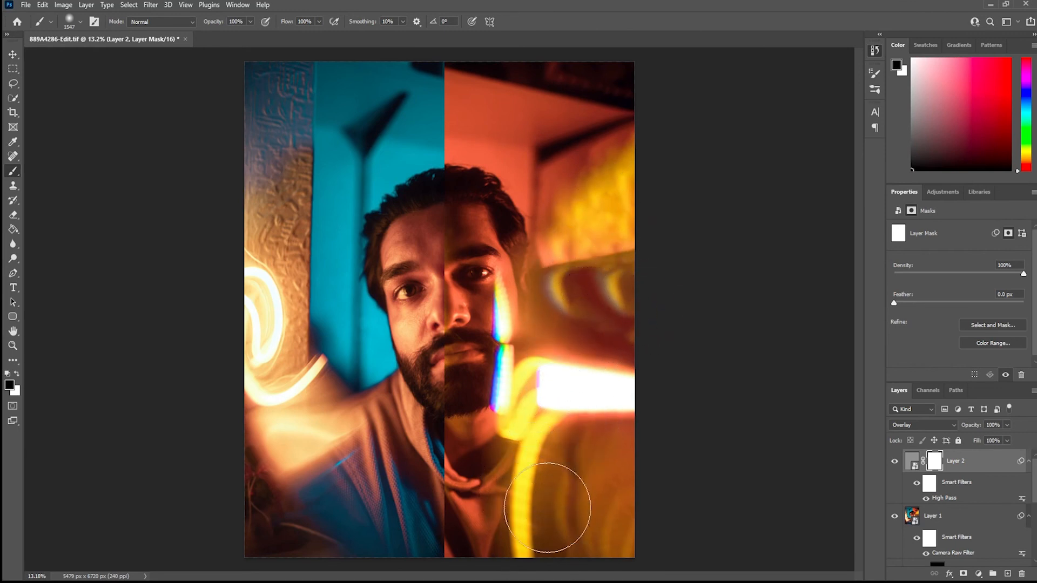
{"action": "mouse_move", "coordinate": [575, 498]}
{"action": "left_mouse_down"}
{"action": "mouse_move", "coordinate": [416, 475]}
{"action": "mouse_move", "coordinate": [452, 510]}
{"action": "mouse_move", "coordinate": [312, 486]}
{"action": "mouse_move", "coordinate": [323, 455]}
{"action": "left_mouse_up"}
Restore the sharpening on the hoodie and the textured wall beside the neon sign by painting white on the High Pass layer's mask
{"action": "key", "text": "x"}
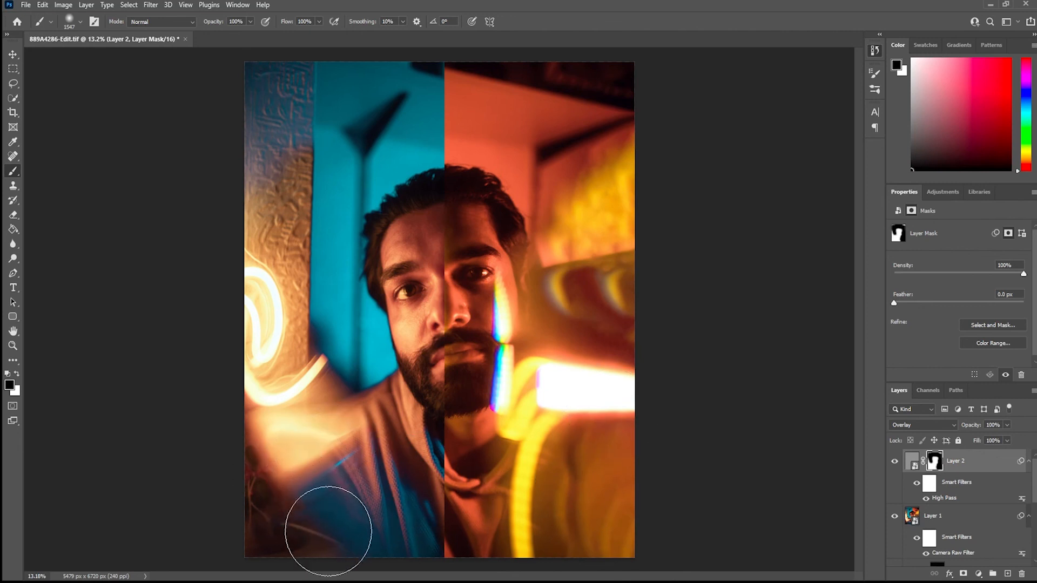
{"action": "mouse_move", "coordinate": [386, 507]}
{"action": "left_mouse_down"}
{"action": "mouse_move", "coordinate": [388, 440]}
{"action": "mouse_move", "coordinate": [420, 521]}
{"action": "left_mouse_up"}
{"action": "key", "text": "x"}
{"action": "key", "text": "x"}
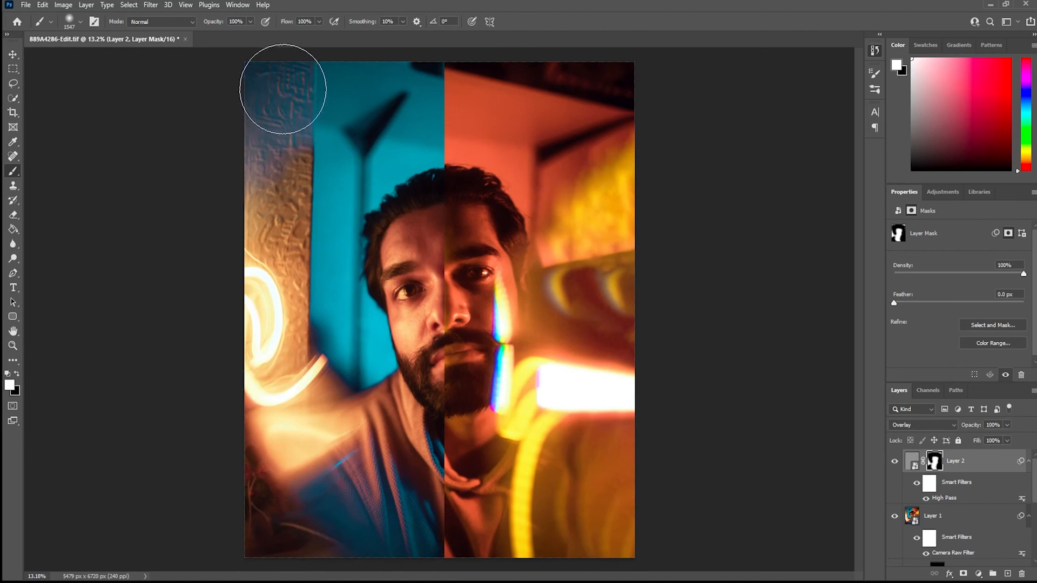
{"action": "mouse_move", "coordinate": [269, 92]}
{"action": "left_mouse_down"}
{"action": "mouse_move", "coordinate": [283, 70]}
{"action": "mouse_move", "coordinate": [290, 250]}
{"action": "mouse_move", "coordinate": [260, 359]}
{"action": "mouse_move", "coordinate": [336, 371]}
{"action": "left_mouse_up"}
{"action": "key", "text": "x"}
{"action": "scroll", "coordinate": [432, 349], "scroll_direction": "up", "scroll_amount": 3}
{"action": "scroll", "coordinate": [245, 277], "scroll_direction": "up", "scroll_amount": 1}
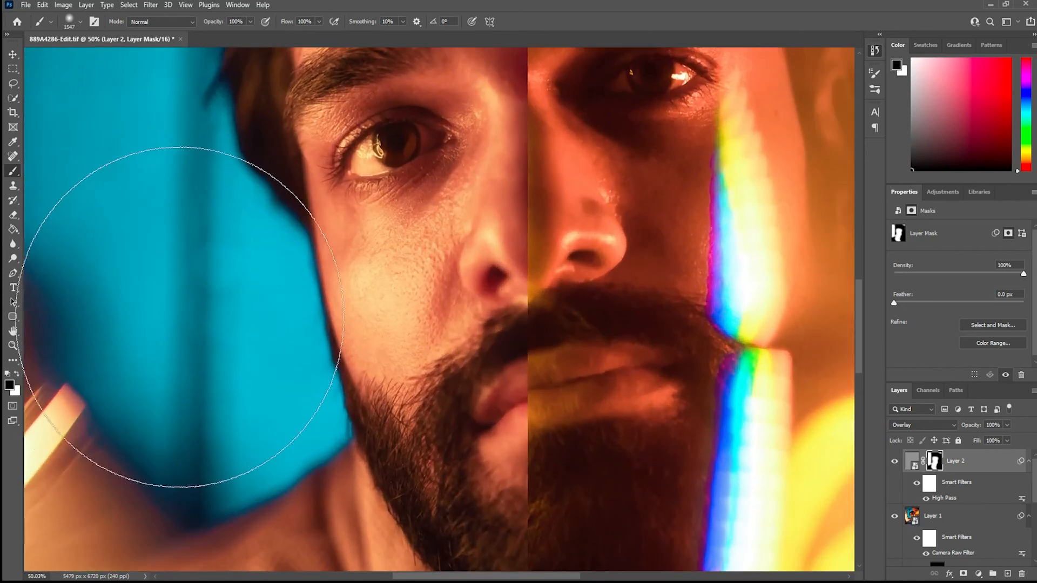
Compare the eye, skin and beard up close with Layer 2's High Pass sharpening on and off
{"action": "left_click_drag", "start_coordinate": [173, 313], "coordinate": [343, 344]}
{"action": "left_click", "coordinate": [894, 463]}
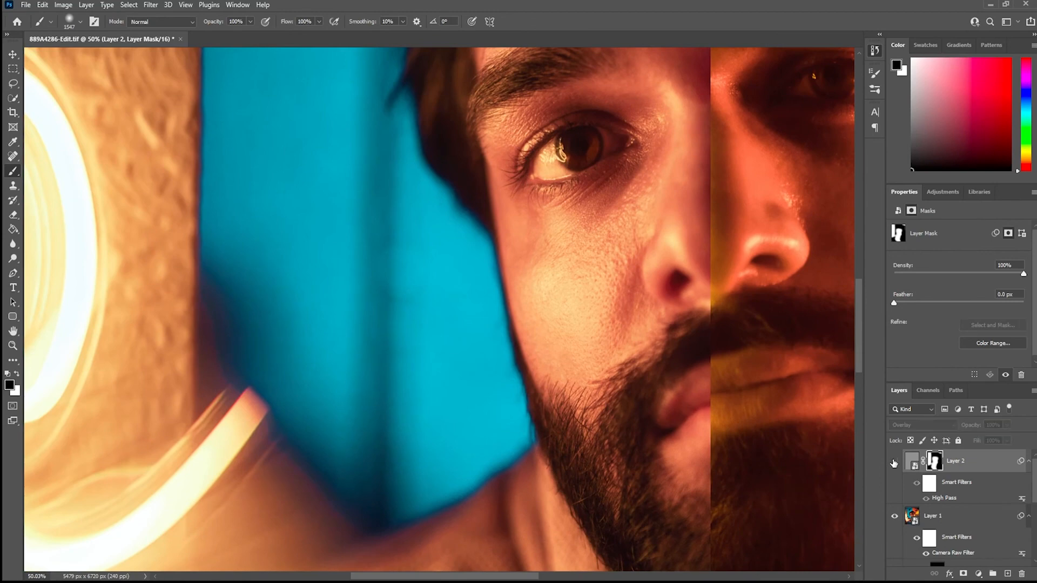
{"action": "left_click", "coordinate": [894, 463]}
{"action": "scroll", "coordinate": [389, 378], "scroll_direction": "up", "scroll_amount": 5}
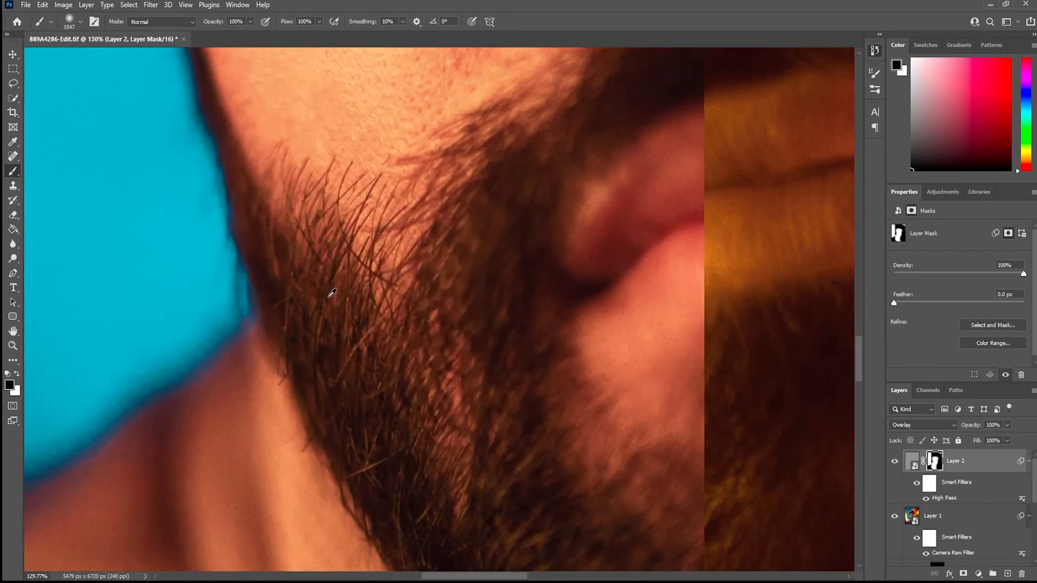
{"action": "left_click", "coordinate": [894, 463]}
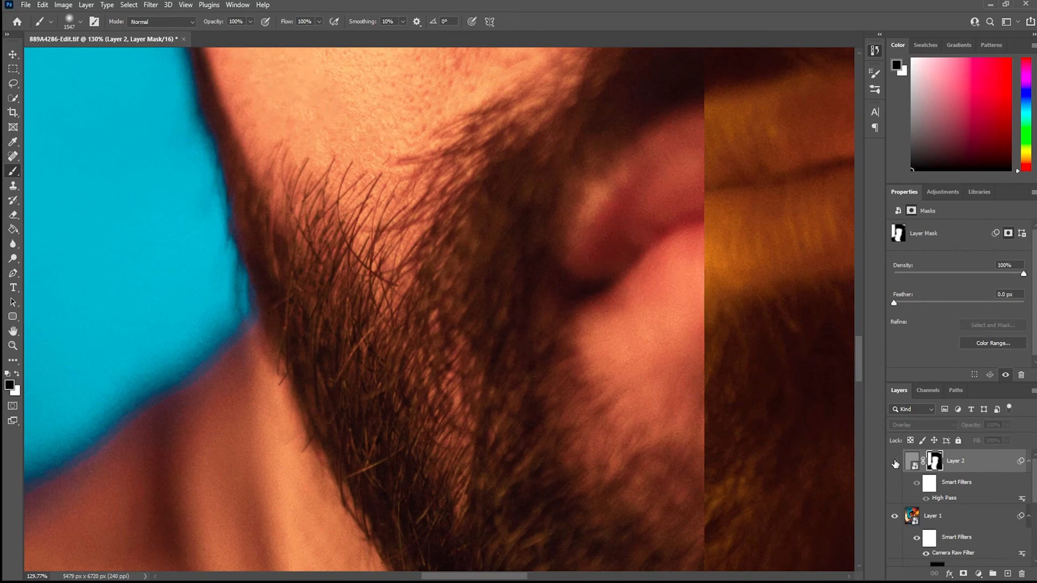
{"action": "left_click", "coordinate": [895, 462]}
{"action": "scroll", "coordinate": [413, 258], "scroll_direction": "down", "scroll_amount": 5}
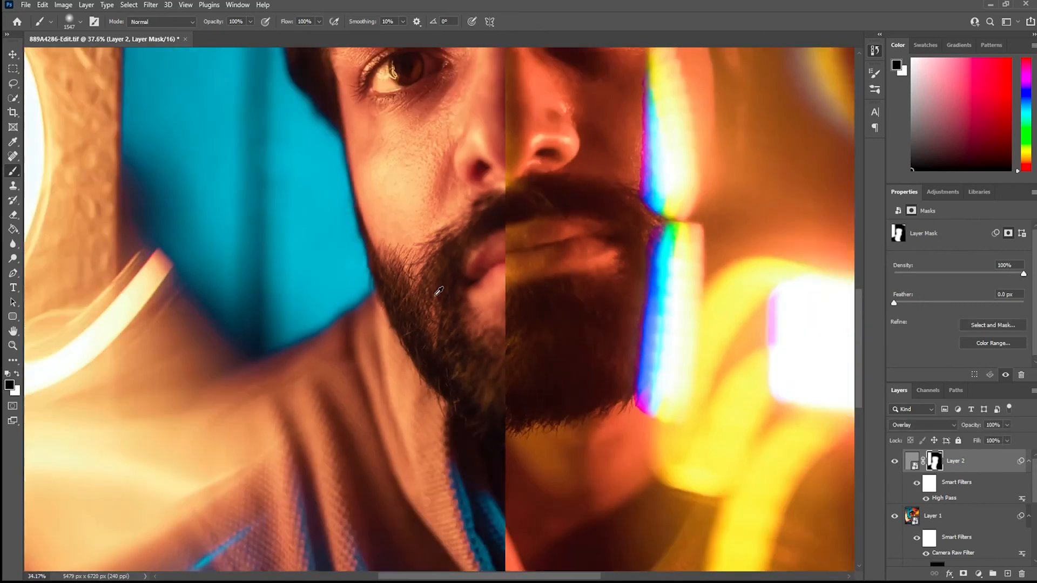
{"action": "scroll", "coordinate": [477, 375], "scroll_direction": "down", "scroll_amount": 3}
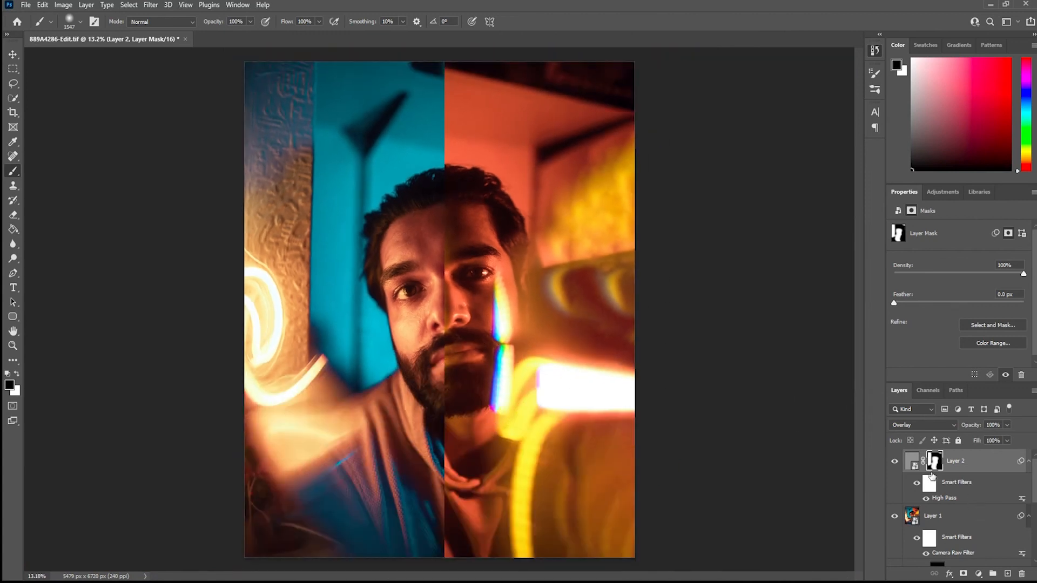
Create a merged smart object copy above Layer 2, apply a High Pass filter to it and set its blend mode to Overlay
{"action": "left_click", "coordinate": [913, 462]}
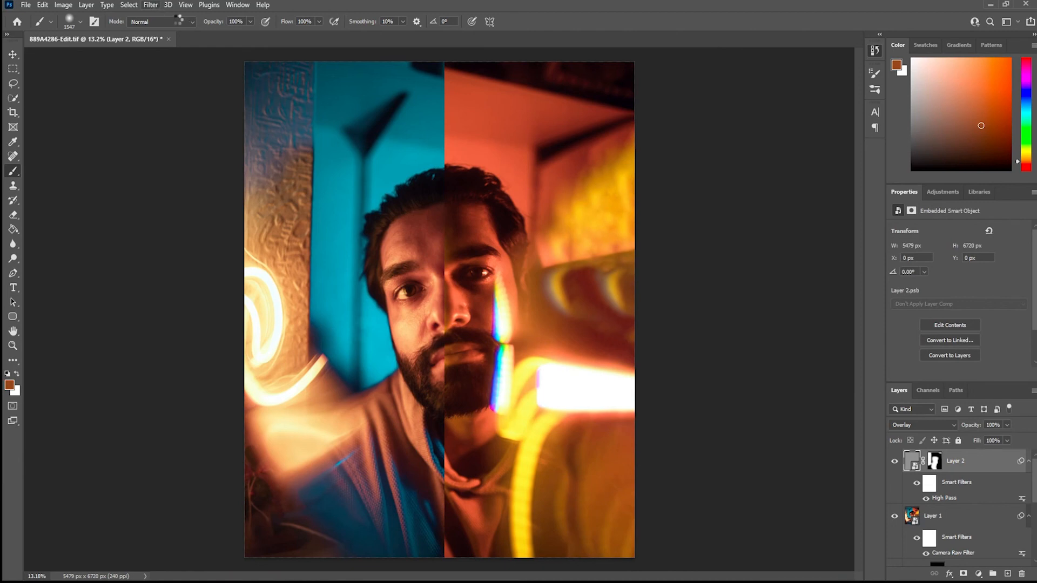
{"action": "key", "text": "ctrl+shift+alt+e"}
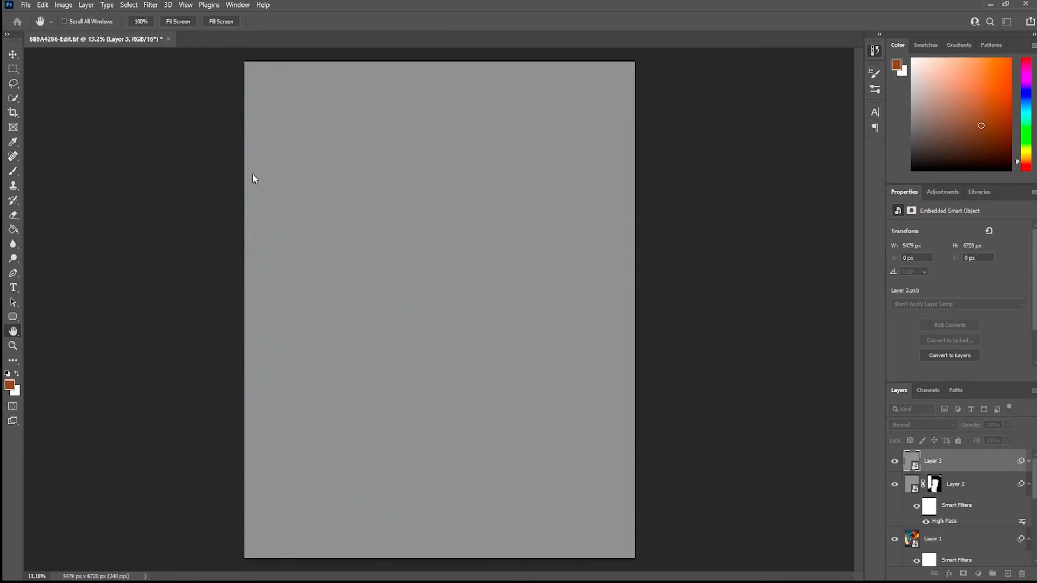
{"action": "left_click", "coordinate": [256, 178]}
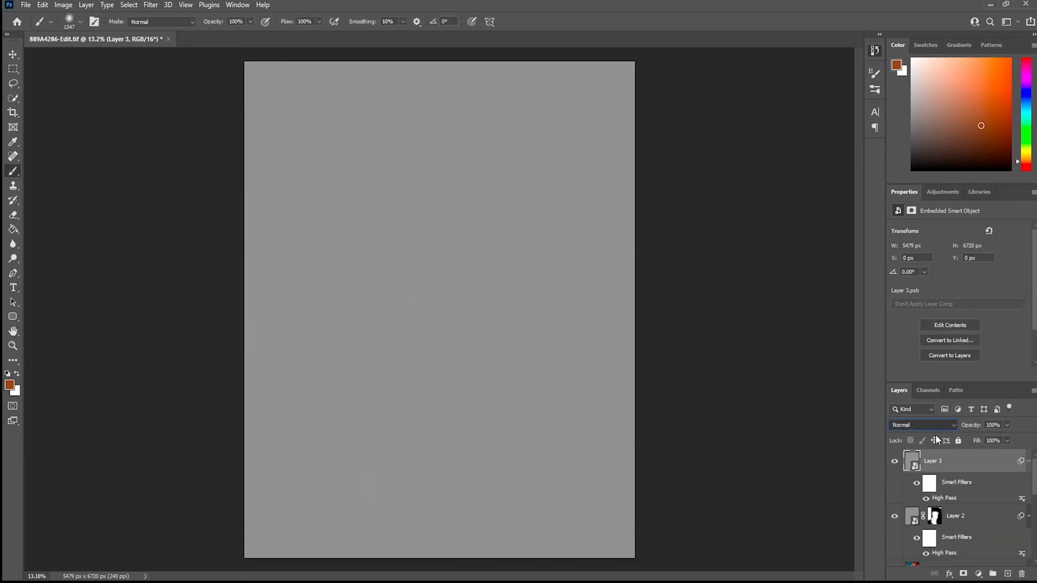
{"action": "key", "text": "shift+alt+o"}
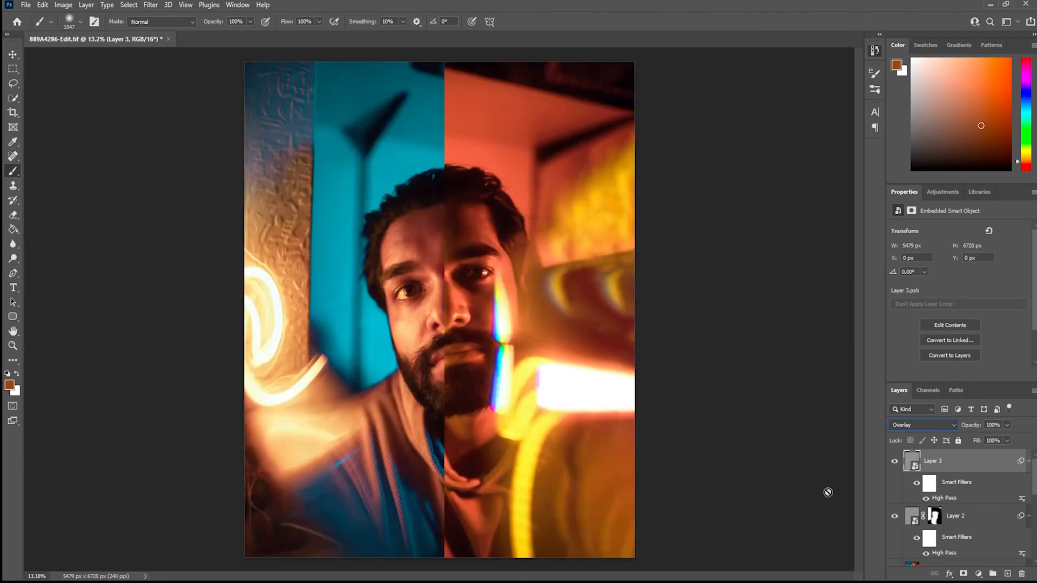
Add a mask to the new High Pass layer, invert it to black and make white the foreground colour
{"action": "left_click", "coordinate": [964, 574]}
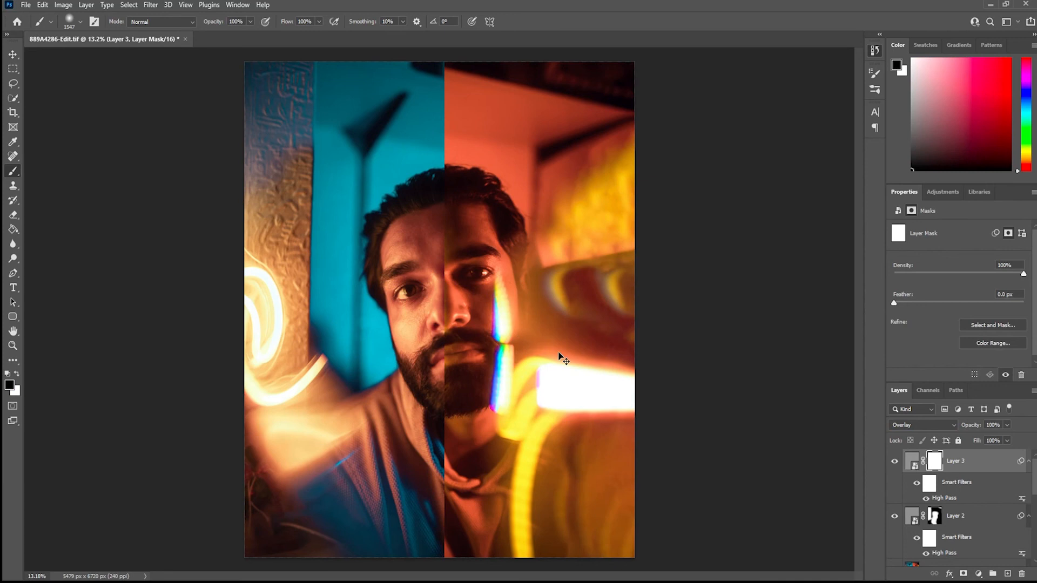
{"action": "key", "text": "ctrl+i"}
{"action": "key", "text": "x"}
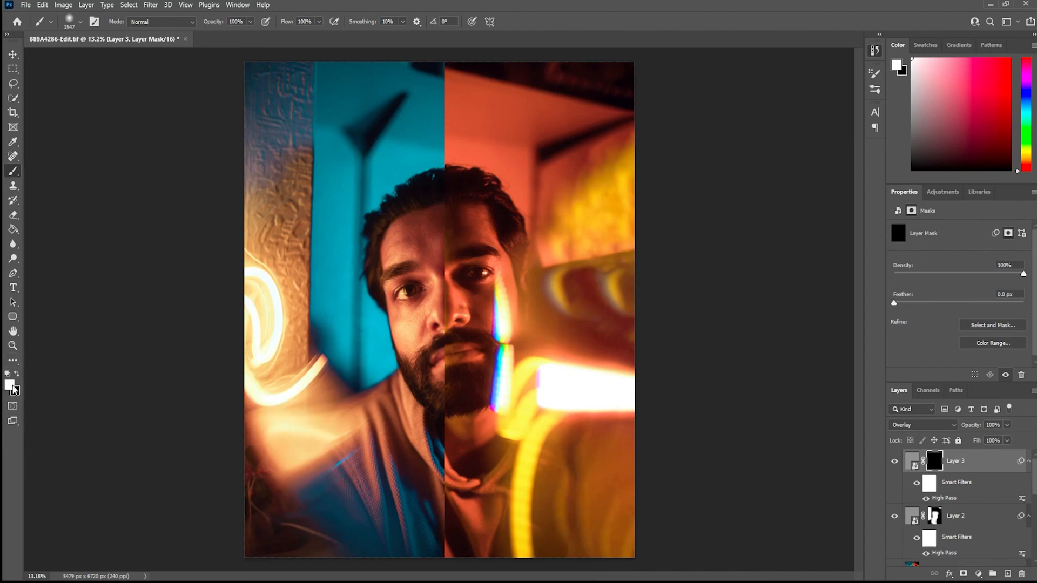
Paint white on Layer 3's mask with a 707 px soft brush to reveal the sharpening around the eye on the blue half
{"action": "scroll", "coordinate": [404, 299], "scroll_direction": "up", "scroll_amount": 3}
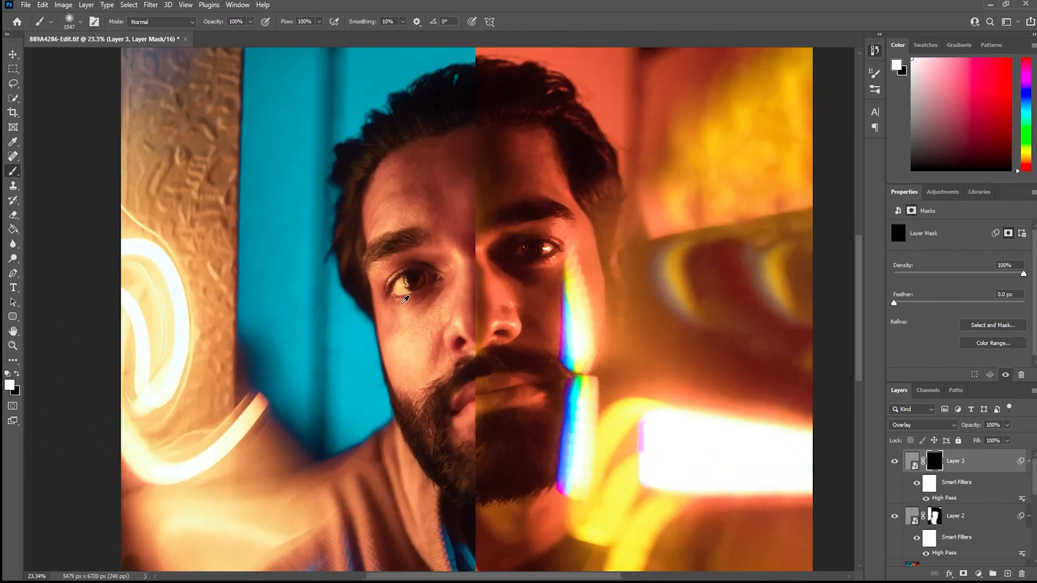
{"action": "scroll", "coordinate": [372, 279], "scroll_direction": "up", "scroll_amount": 5}
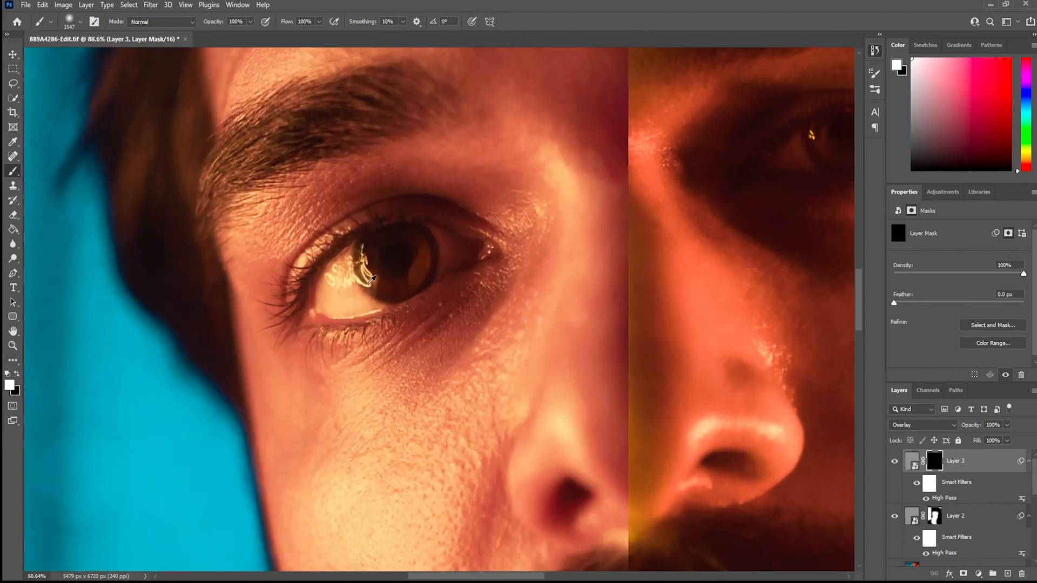
{"action": "left_click_drag", "start_coordinate": [472, 272], "coordinate": [271, 266]}
{"action": "scroll", "coordinate": [349, 281], "scroll_direction": "down", "scroll_amount": 7}
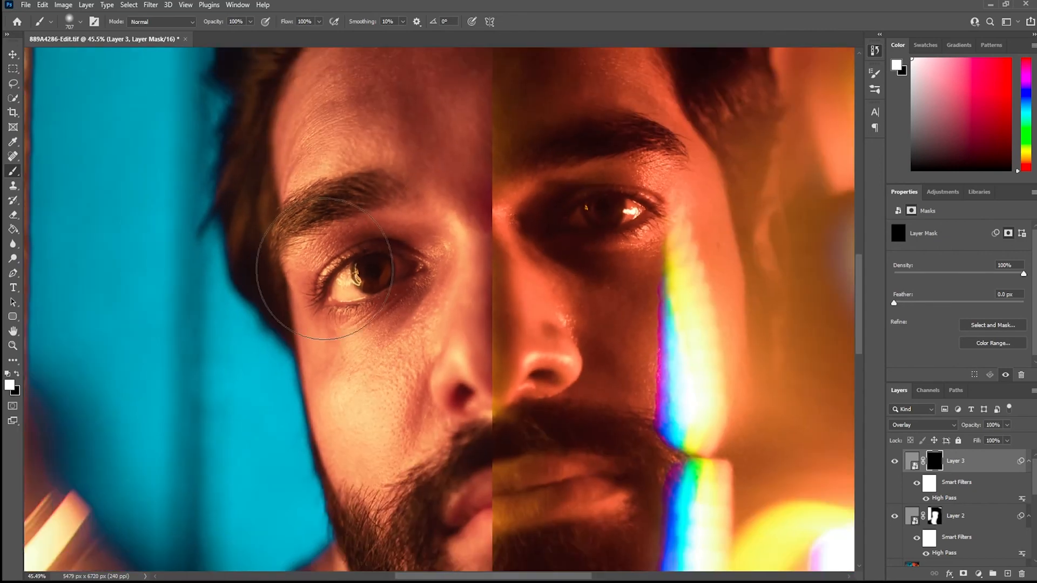
{"action": "left_click_drag", "start_coordinate": [353, 304], "coordinate": [368, 298]}
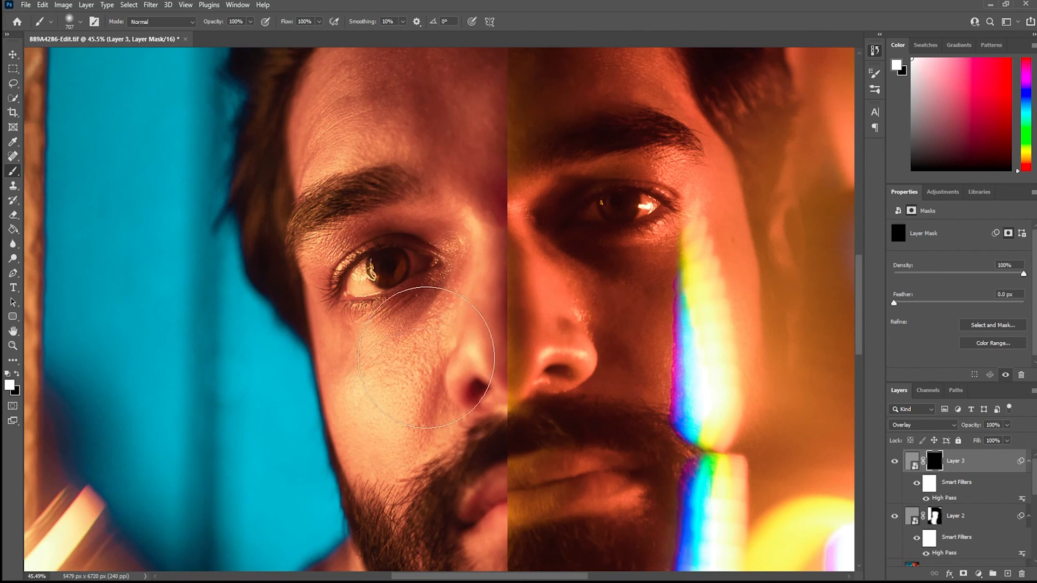
{"action": "mouse_move", "coordinate": [351, 247]}
{"action": "left_mouse_down"}
{"action": "mouse_move", "coordinate": [385, 273]}
{"action": "mouse_move", "coordinate": [400, 300]}
{"action": "mouse_move", "coordinate": [406, 407]}
{"action": "left_mouse_up"}
{"action": "left_click_drag", "start_coordinate": [406, 446], "coordinate": [390, 294]}
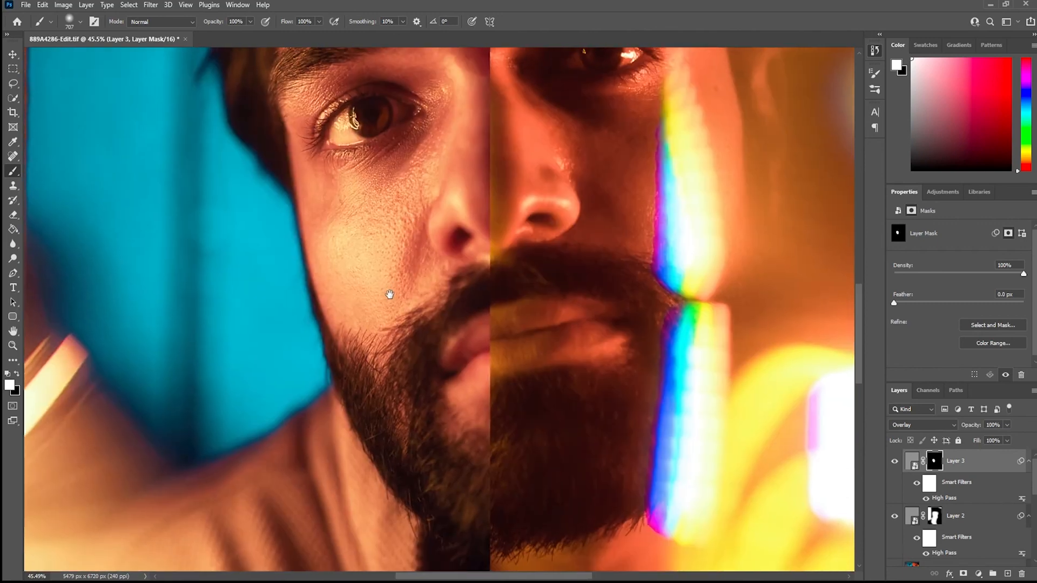
Paint black on Layer 3's mask with a 580 px soft brush to remove the extra sharpening from the cheek beside the nose
{"action": "left_click_drag", "start_coordinate": [411, 352], "coordinate": [389, 353]}
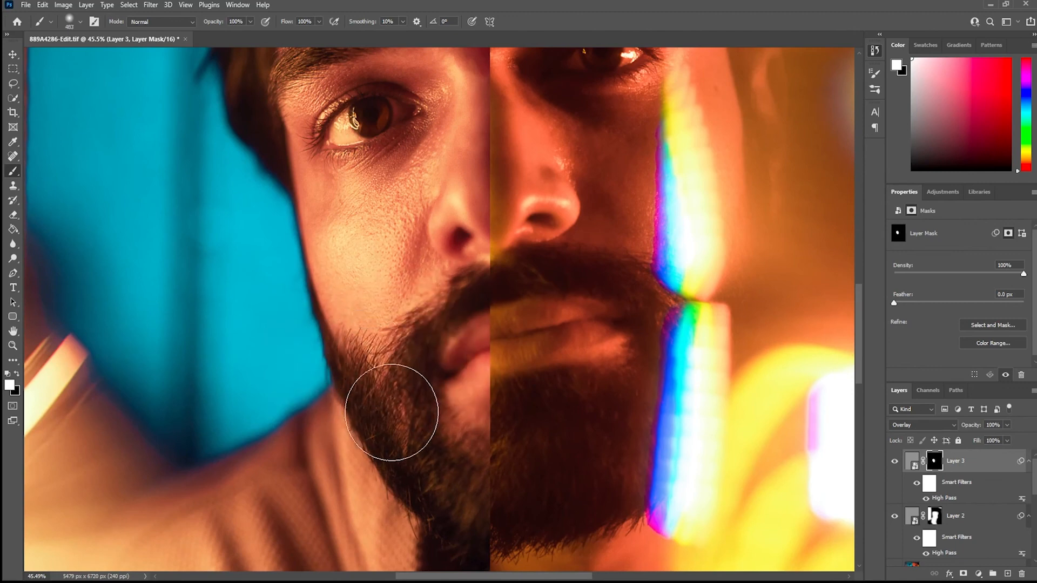
{"action": "left_click_drag", "start_coordinate": [406, 262], "coordinate": [412, 403]}
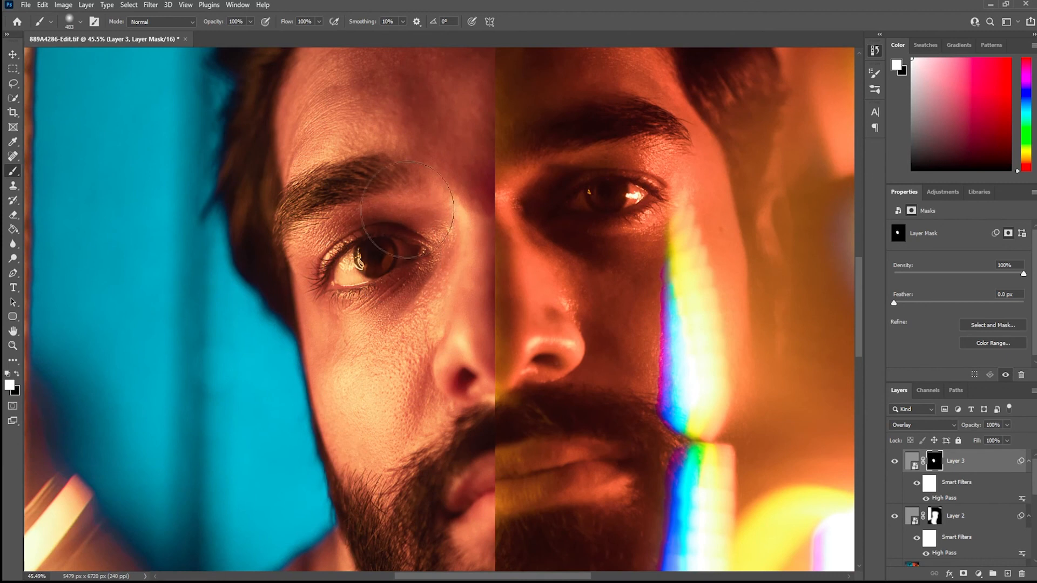
{"action": "key", "text": "x"}
{"action": "mouse_move", "coordinate": [435, 376]}
{"action": "left_mouse_down"}
{"action": "mouse_move", "coordinate": [418, 373]}
{"action": "mouse_move", "coordinate": [442, 378]}
{"action": "left_mouse_up"}
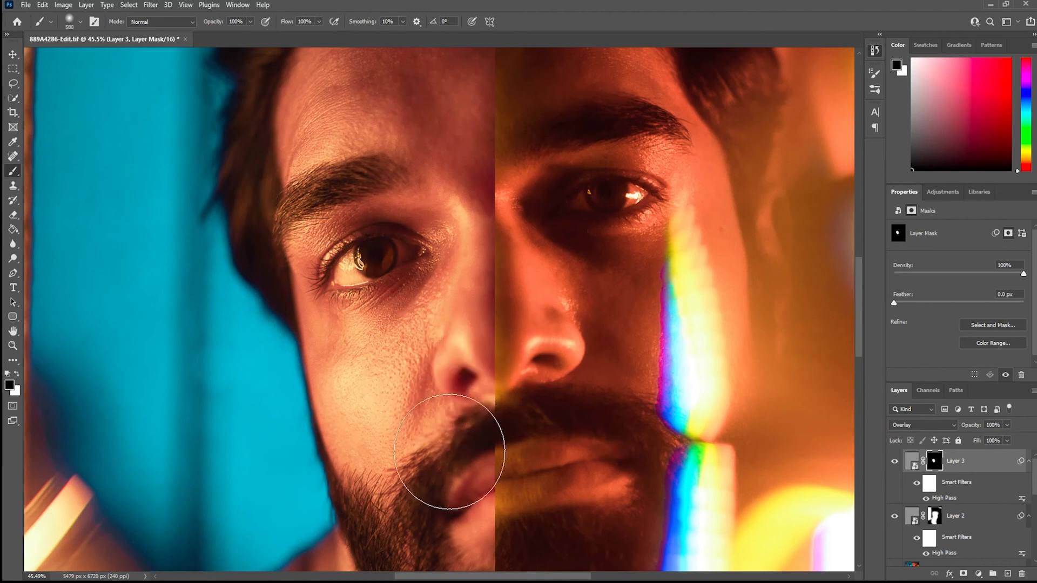
{"action": "left_click_drag", "start_coordinate": [442, 428], "coordinate": [377, 433]}
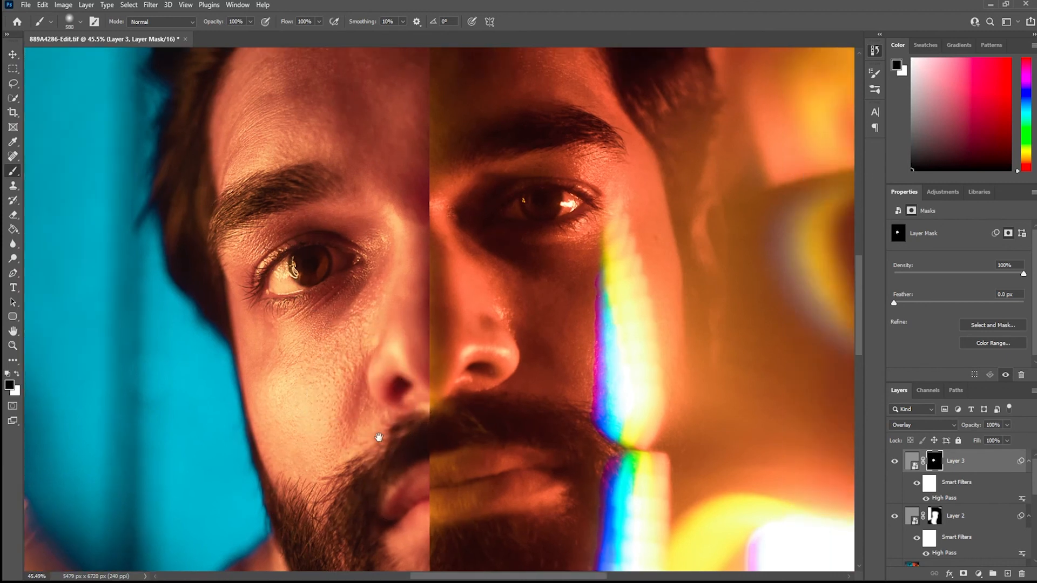
Paint white on Layer 3's mask over both eyes to reveal the extra sharpening there
{"action": "key", "text": "x"}
{"action": "mouse_move", "coordinate": [565, 210]}
{"action": "left_mouse_down"}
{"action": "mouse_move", "coordinate": [487, 206]}
{"action": "mouse_move", "coordinate": [525, 197]}
{"action": "mouse_move", "coordinate": [570, 159]}
{"action": "mouse_move", "coordinate": [586, 164]}
{"action": "mouse_move", "coordinate": [520, 168]}
{"action": "mouse_move", "coordinate": [575, 155]}
{"action": "mouse_move", "coordinate": [497, 168]}
{"action": "mouse_move", "coordinate": [549, 195]}
{"action": "mouse_move", "coordinate": [538, 223]}
{"action": "mouse_move", "coordinate": [551, 242]}
{"action": "mouse_move", "coordinate": [517, 224]}
{"action": "mouse_move", "coordinate": [511, 252]}
{"action": "mouse_move", "coordinate": [514, 231]}
{"action": "left_mouse_up"}
{"action": "mouse_move", "coordinate": [325, 268]}
{"action": "left_mouse_down"}
{"action": "mouse_move", "coordinate": [333, 271]}
{"action": "mouse_move", "coordinate": [329, 315]}
{"action": "left_mouse_up"}
Zoom in on the eye on the blue half and compare it with Layer 3's sharpening on and off
{"action": "scroll", "coordinate": [350, 274], "scroll_direction": "down", "scroll_amount": 2}
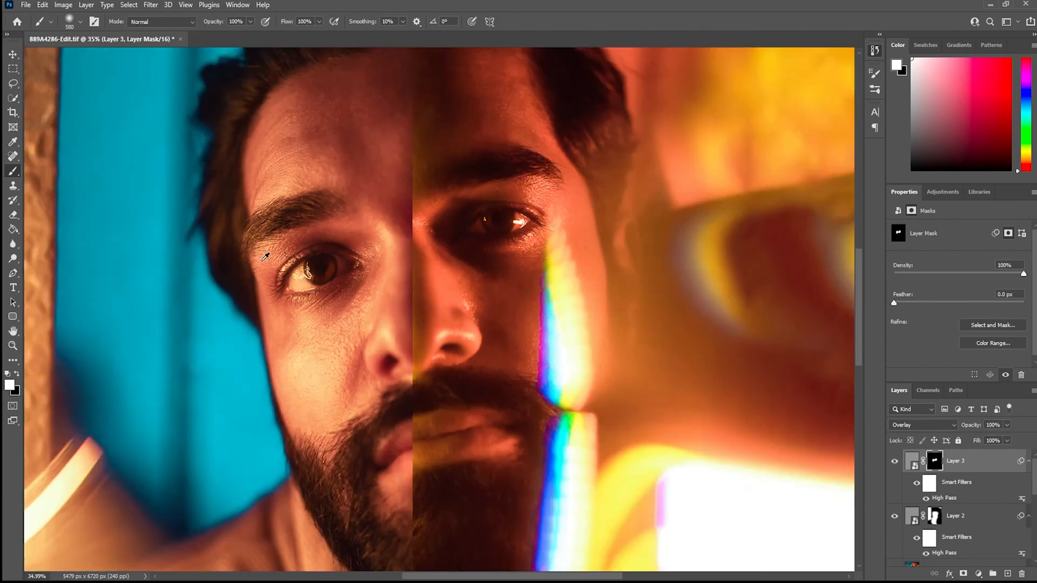
{"action": "scroll", "coordinate": [264, 257], "scroll_direction": "up", "scroll_amount": 5}
{"action": "left_click", "coordinate": [894, 465]}
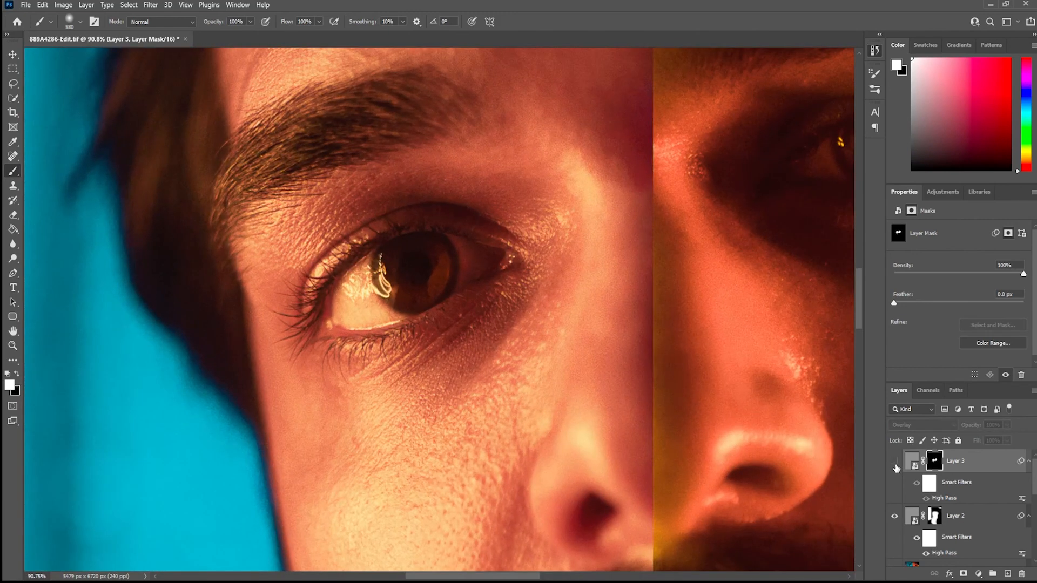
{"action": "left_click", "coordinate": [895, 463]}
{"action": "left_click", "coordinate": [895, 464]}
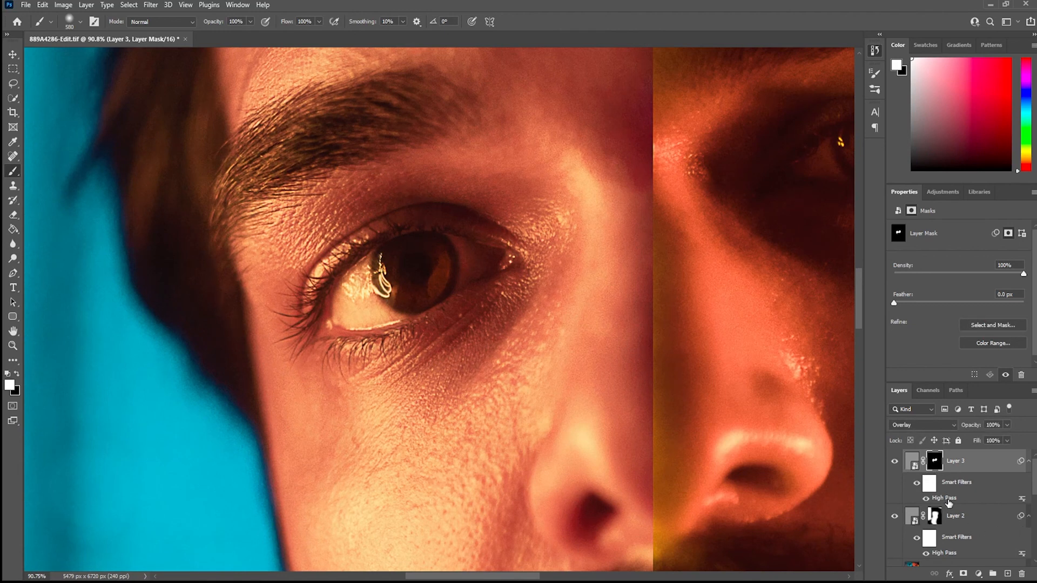
Reopen Layer 3's High Pass filter to readjust the eye sharpening and compare the eye with the layer on and off
{"action": "left_click", "coordinate": [949, 502]}
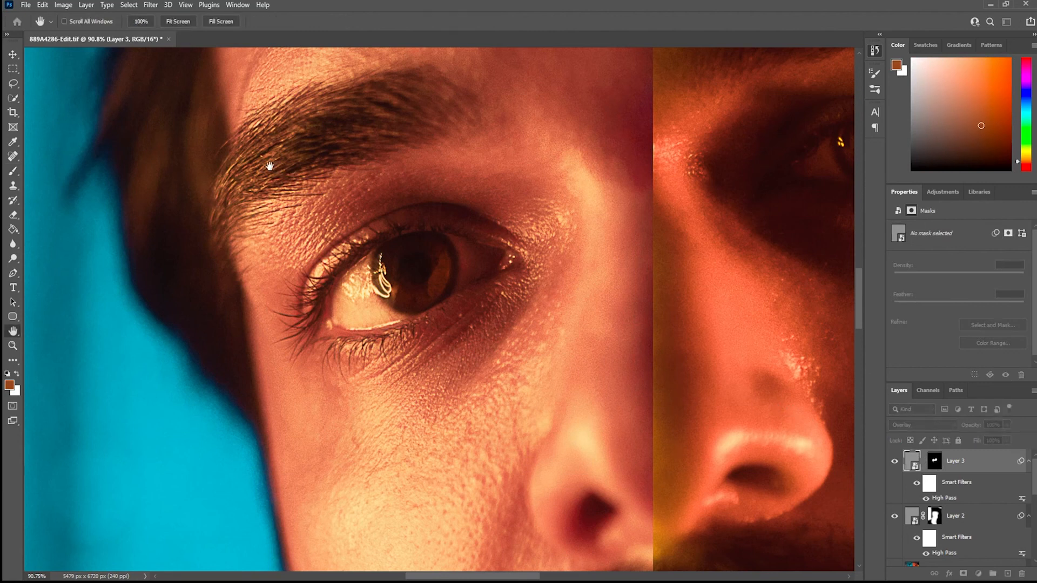
{"action": "key", "text": "b"}
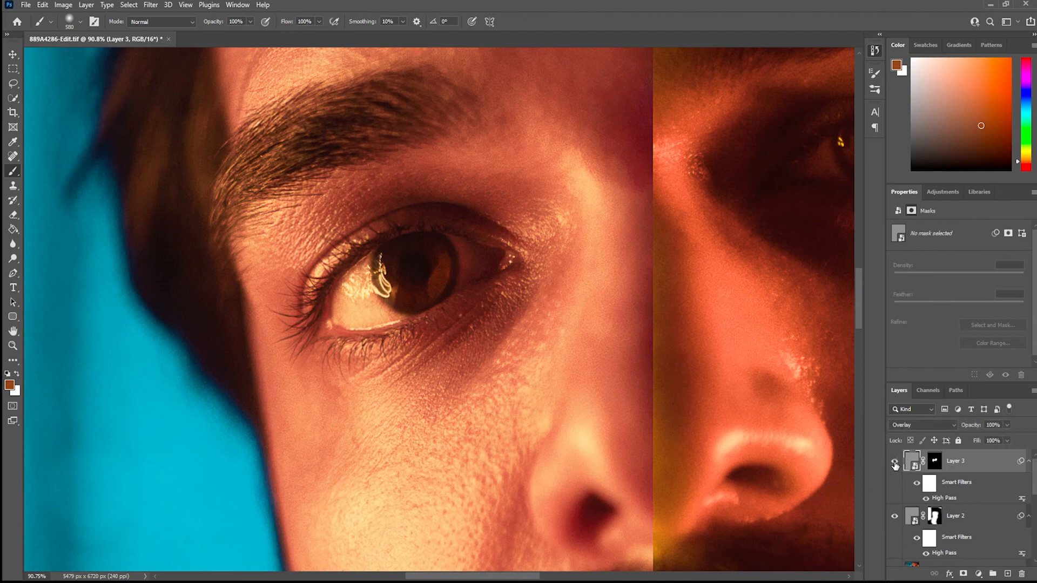
{"action": "left_click", "coordinate": [895, 463]}
{"action": "left_click", "coordinate": [895, 463]}
{"action": "left_click_drag", "start_coordinate": [445, 333], "coordinate": [392, 288]}
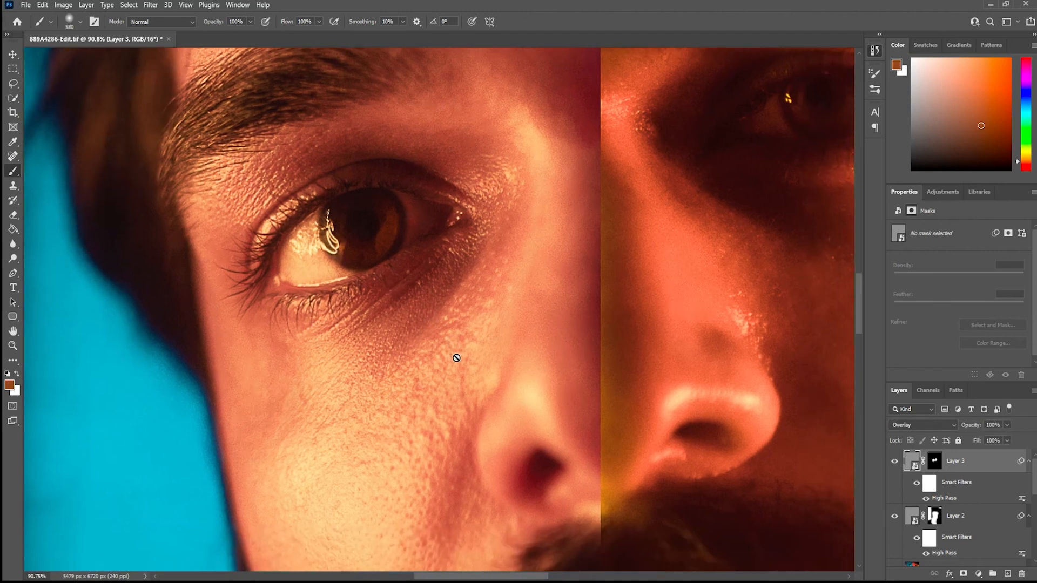
{"action": "left_click", "coordinate": [446, 277], "text": "alt"}
Fine-tune Layer 3's High Pass filter once more and review the whole portrait
{"action": "scroll", "coordinate": [446, 277], "scroll_direction": "down", "scroll_amount": 5}
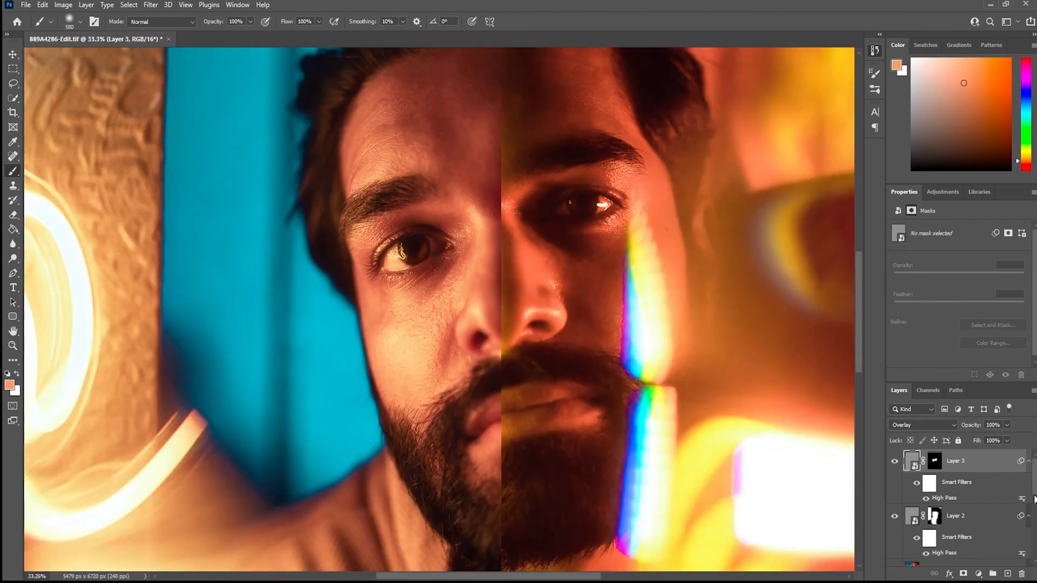
{"action": "key", "text": "h"}
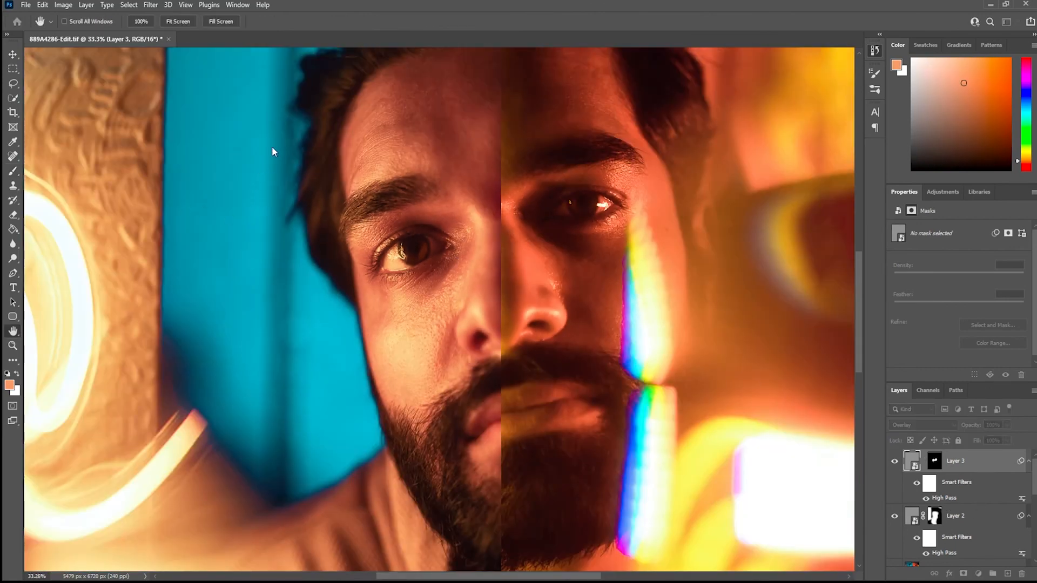
{"action": "key", "text": "b"}
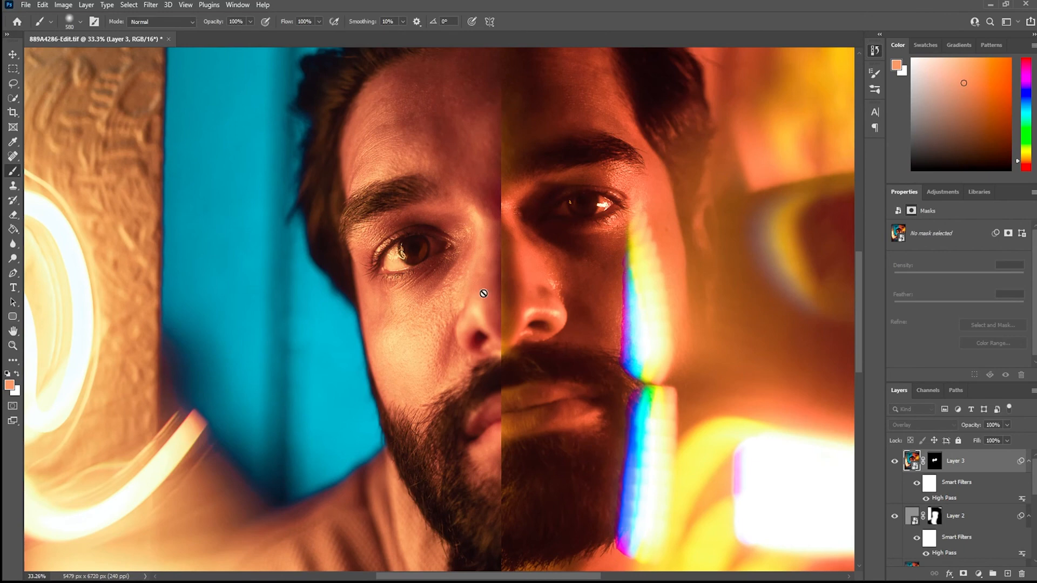
{"action": "scroll", "coordinate": [497, 287], "scroll_direction": "down", "scroll_amount": 4}
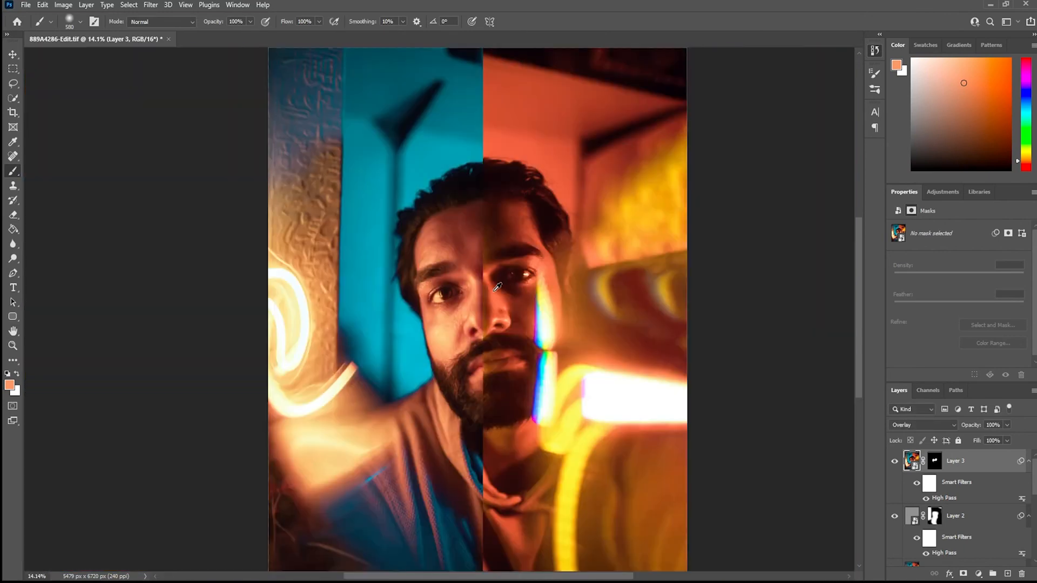
{"action": "scroll", "coordinate": [492, 296], "scroll_direction": "down", "scroll_amount": 3}
{"action": "scroll", "coordinate": [195, 203], "scroll_direction": "up", "scroll_amount": 2}
{"action": "scroll", "coordinate": [146, 170], "scroll_direction": "down", "scroll_amount": 2}
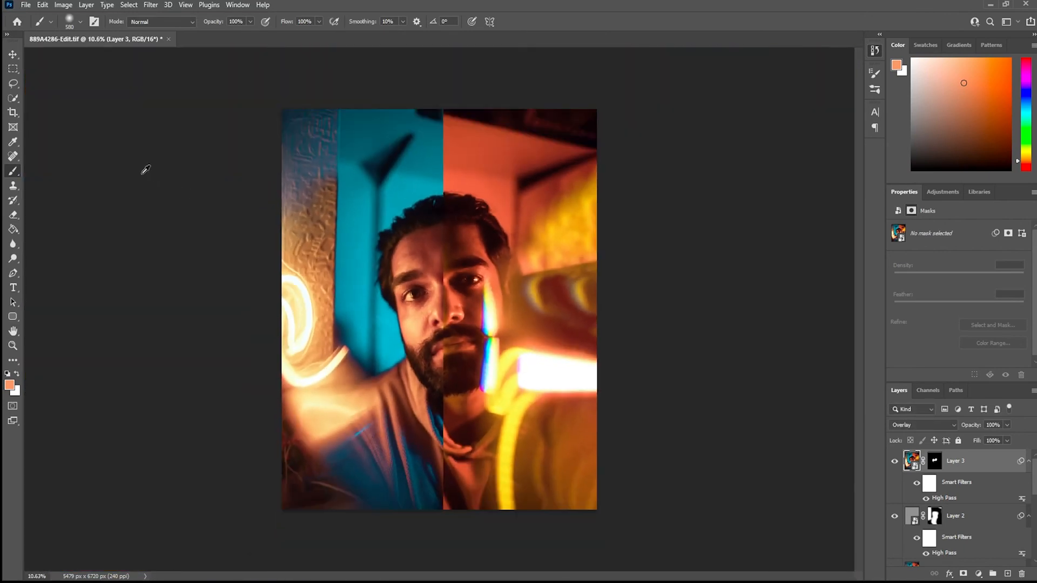